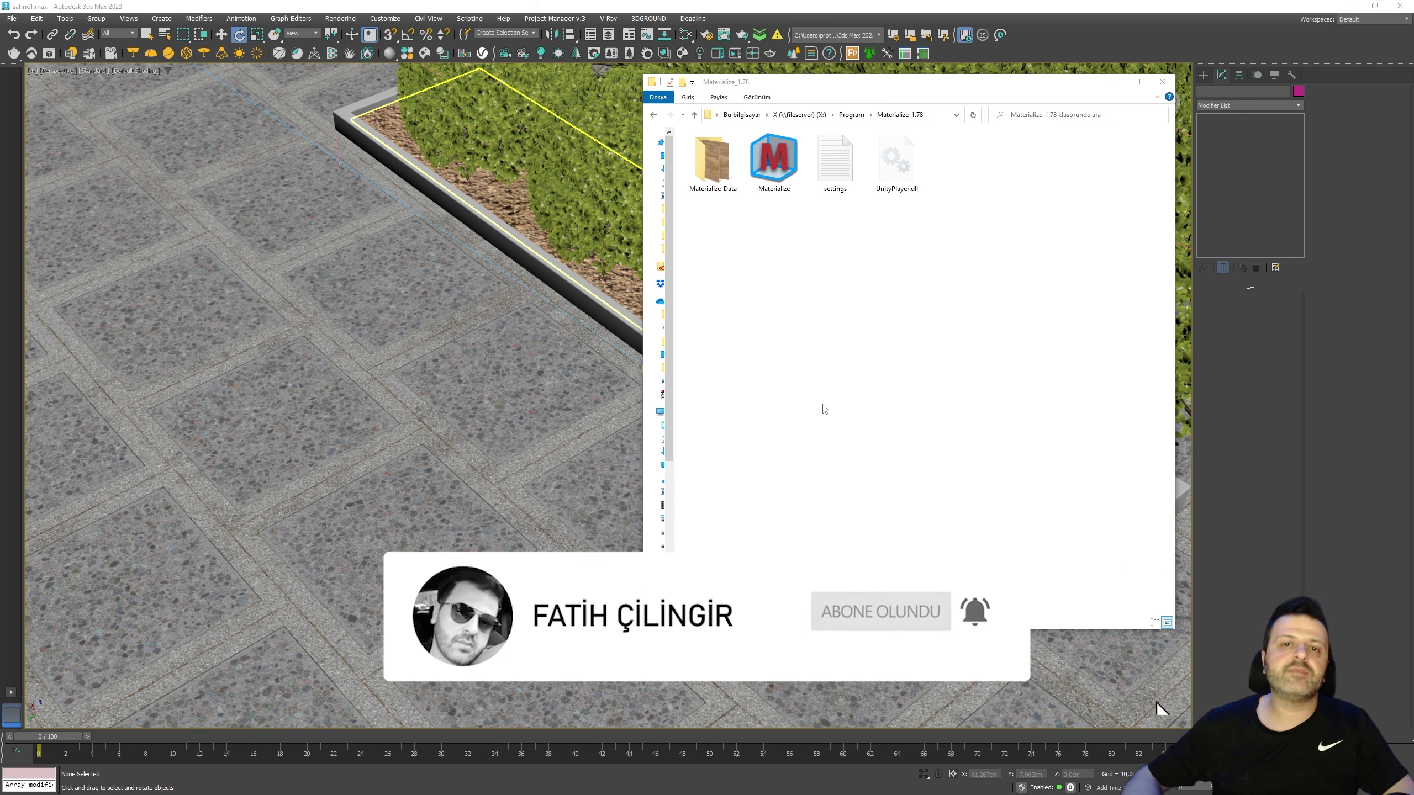
- Launch the Materialize executable from the Materialize_1.78 folder
{"action": "left_click", "coordinate": [786, 158]}
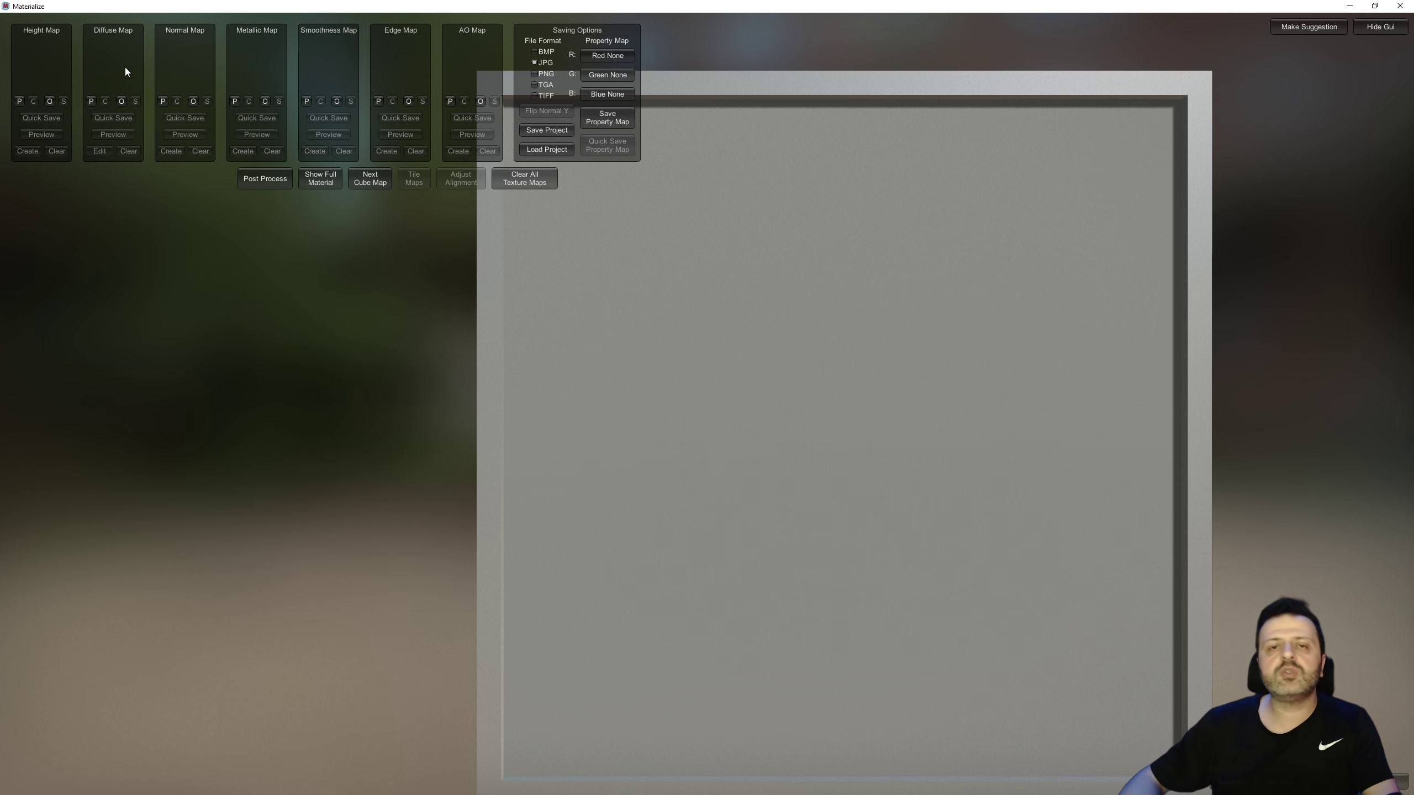
- Load TexturesCom_WoodFine0085_2_seamless_XXL.jpg from Desktop > Wood as the diffuse map
{"action": "left_click", "coordinate": [122, 102]}
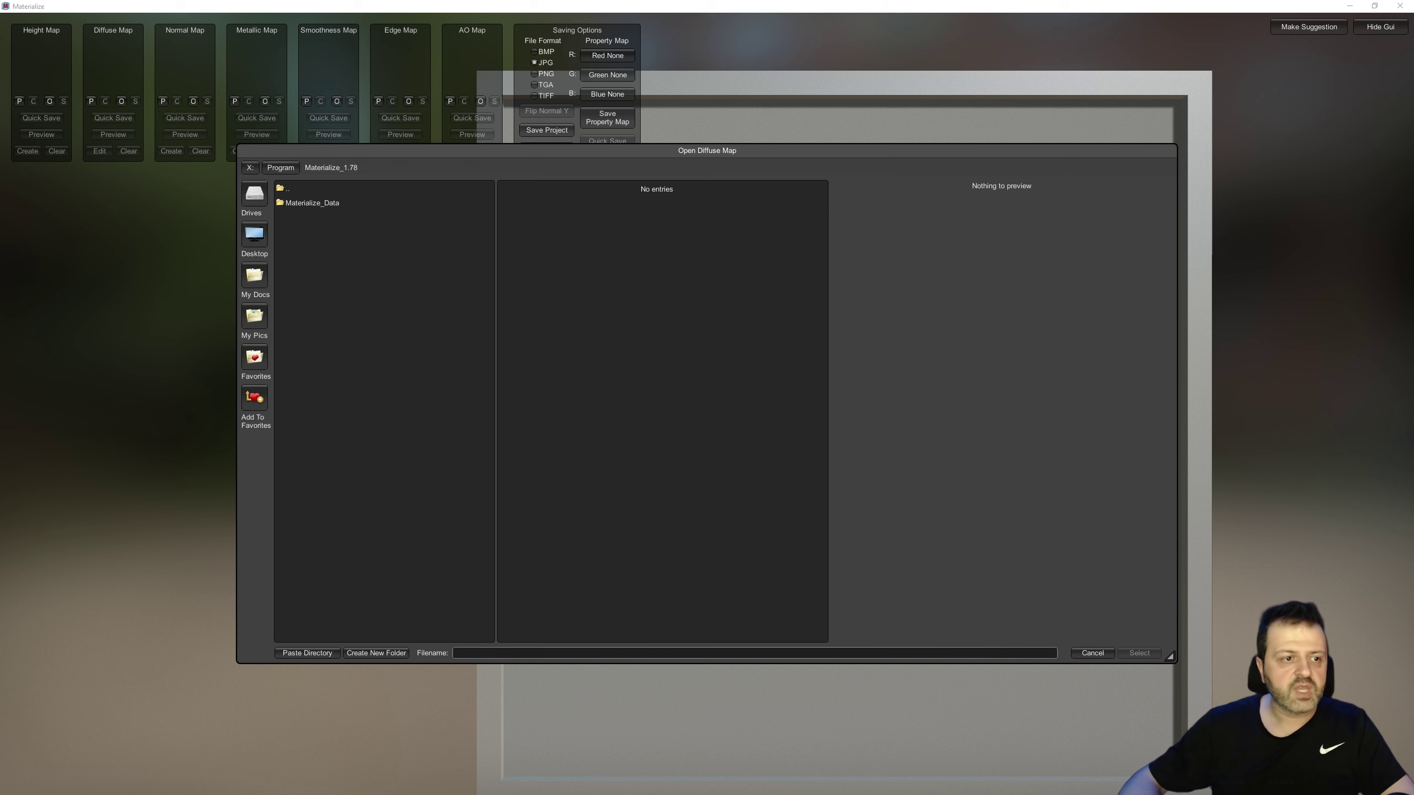
{"action": "left_click", "coordinate": [265, 239]}
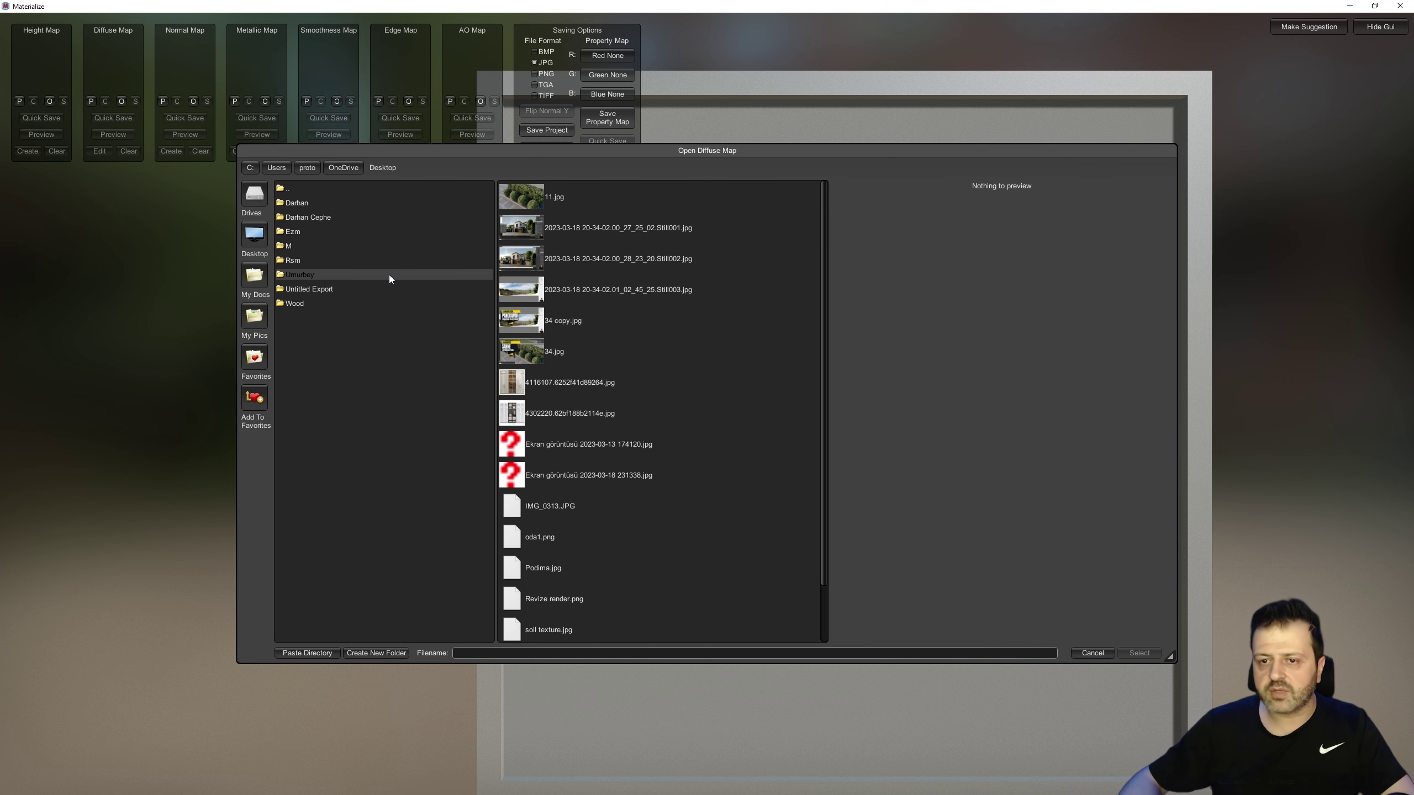
{"action": "double_click", "coordinate": [294, 301]}
{"action": "left_click", "coordinate": [562, 199]}
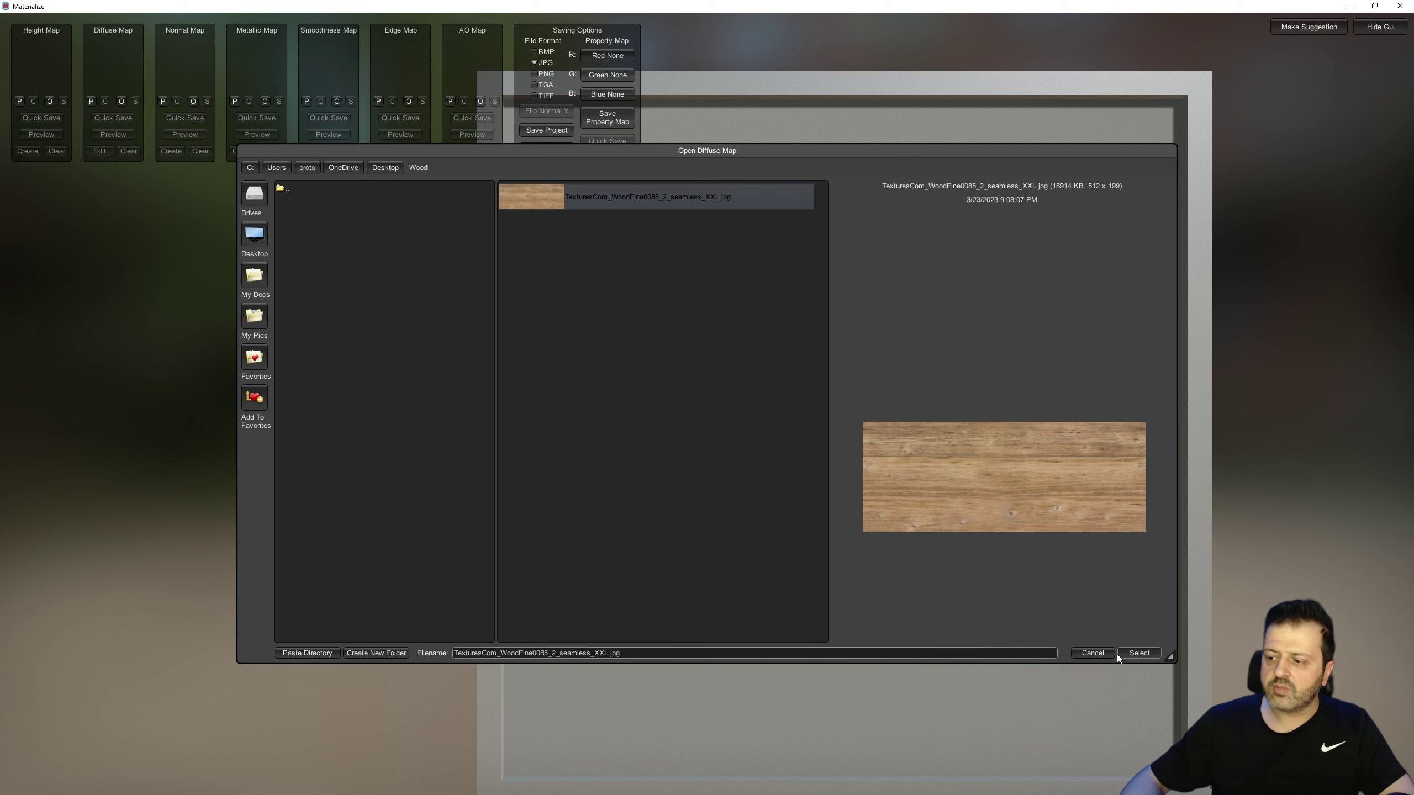
{"action": "left_click", "coordinate": [1146, 654]}
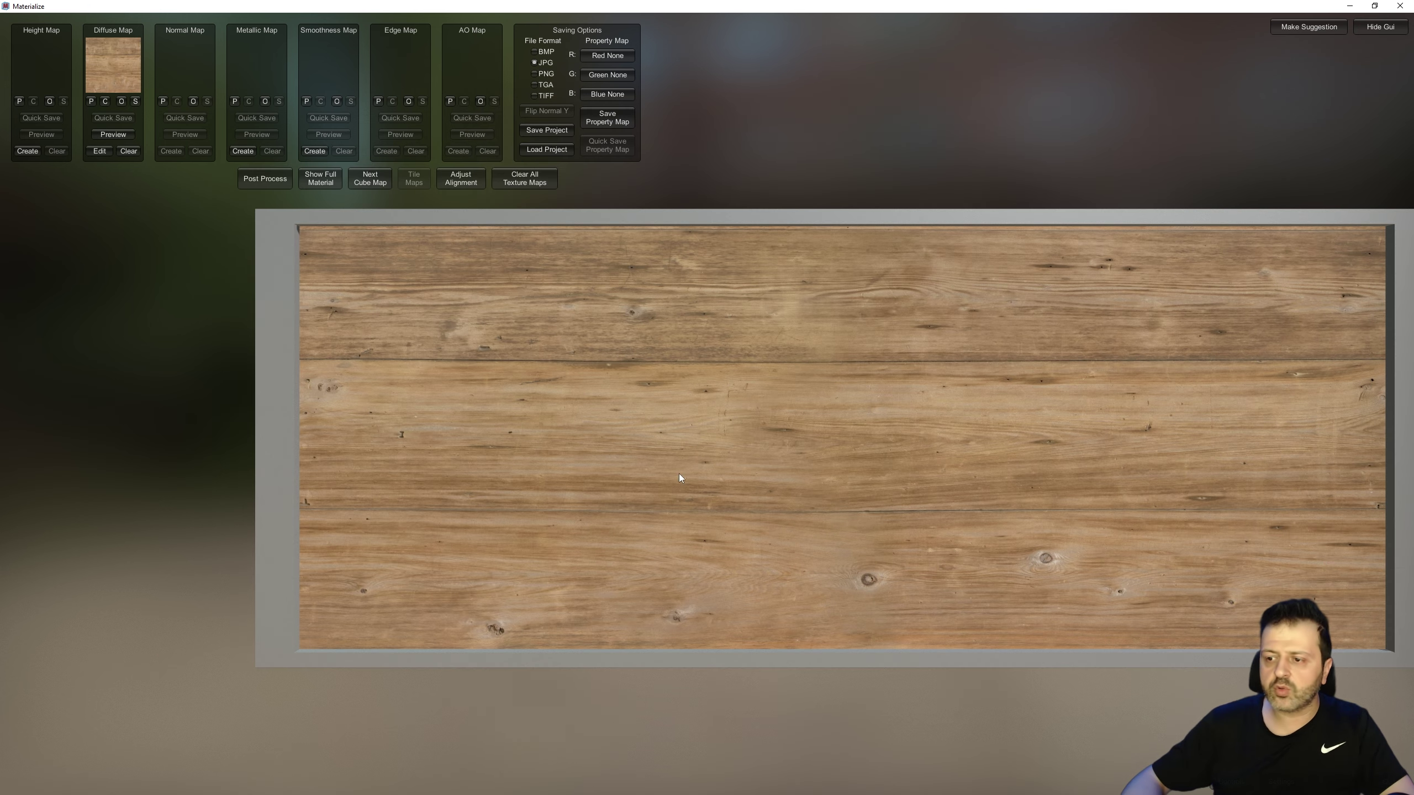
- Orbit the preview plane to inspect the wood diffuse texture from several angles
{"action": "mouse_move", "coordinate": [678, 473]}
{"action": "left_mouse_down"}
{"action": "mouse_move", "coordinate": [723, 418]}
{"action": "mouse_move", "coordinate": [745, 349]}
{"action": "mouse_move", "coordinate": [692, 473]}
{"action": "left_mouse_up"}
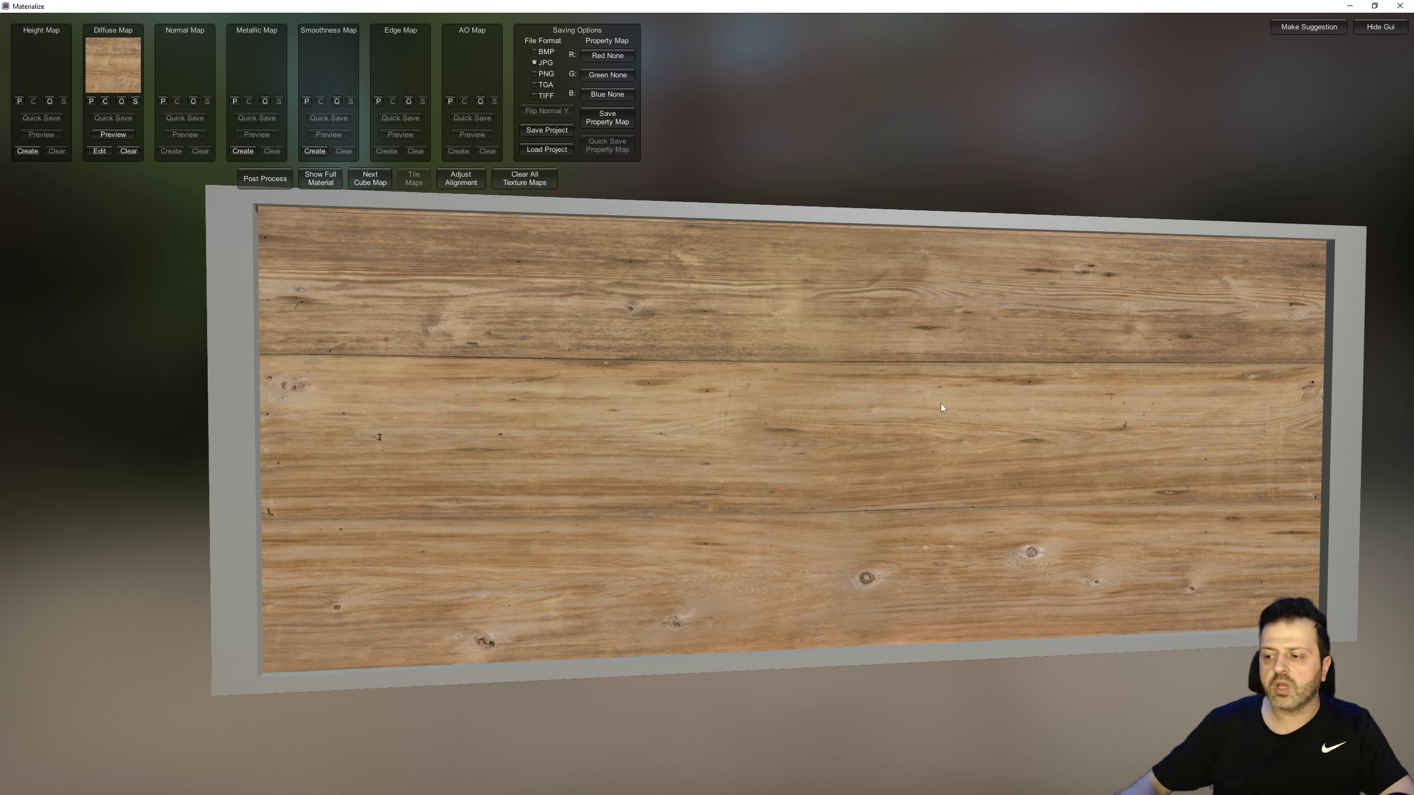
{"action": "mouse_move", "coordinate": [892, 493]}
{"action": "left_mouse_down"}
{"action": "mouse_move", "coordinate": [882, 468]}
{"action": "mouse_move", "coordinate": [905, 447]}
{"action": "left_mouse_up"}
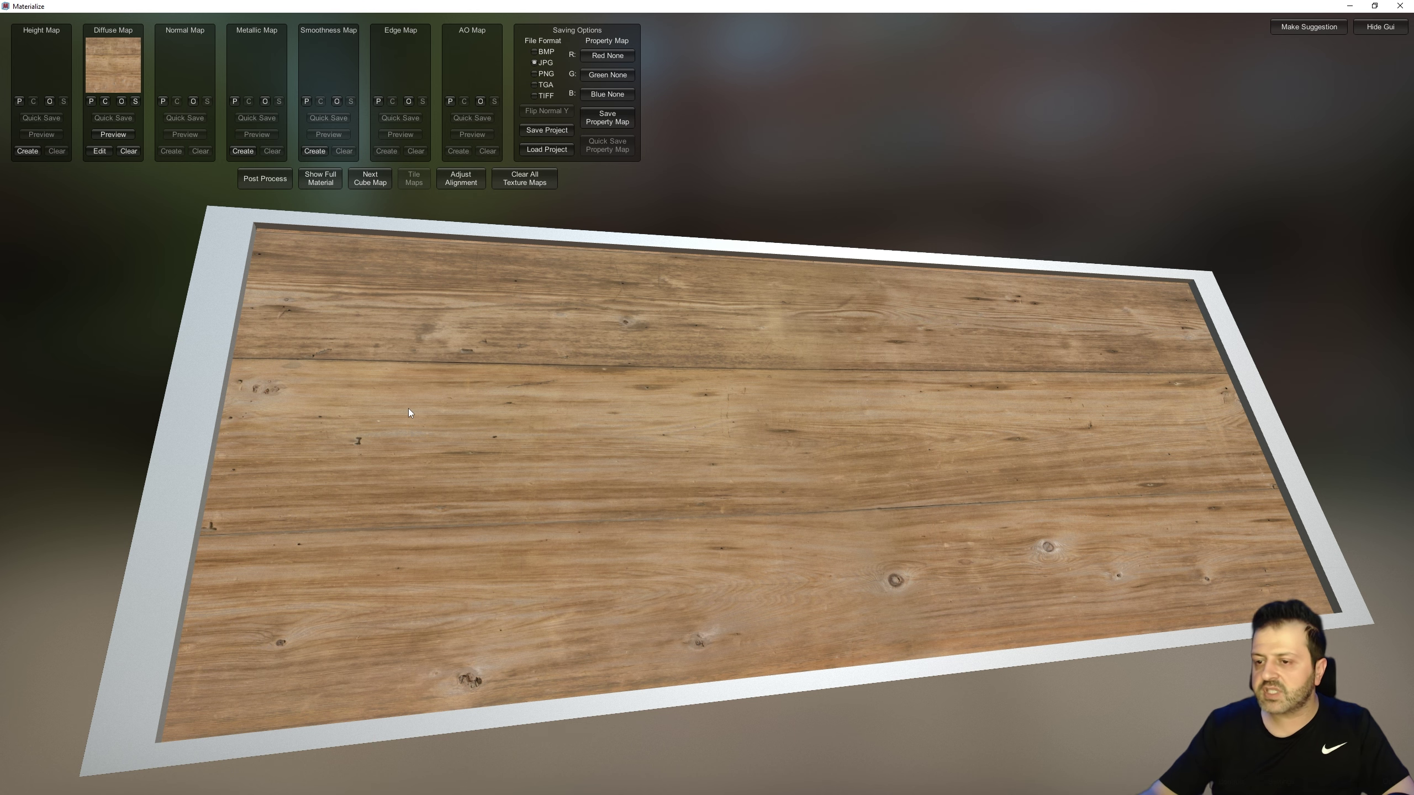
{"action": "left_click_drag", "start_coordinate": [409, 410], "coordinate": [791, 420]}
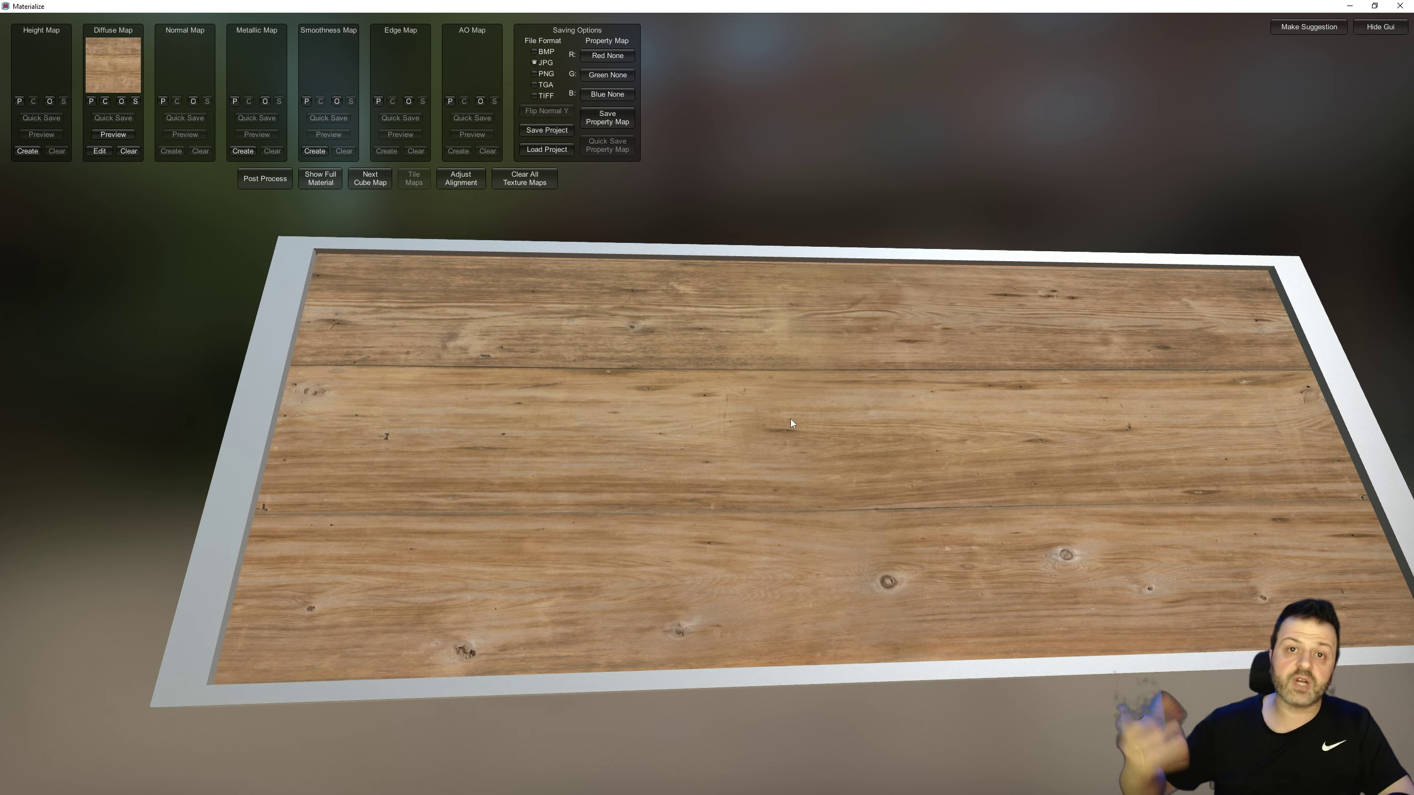
{"action": "left_click_drag", "start_coordinate": [790, 419], "coordinate": [888, 404]}
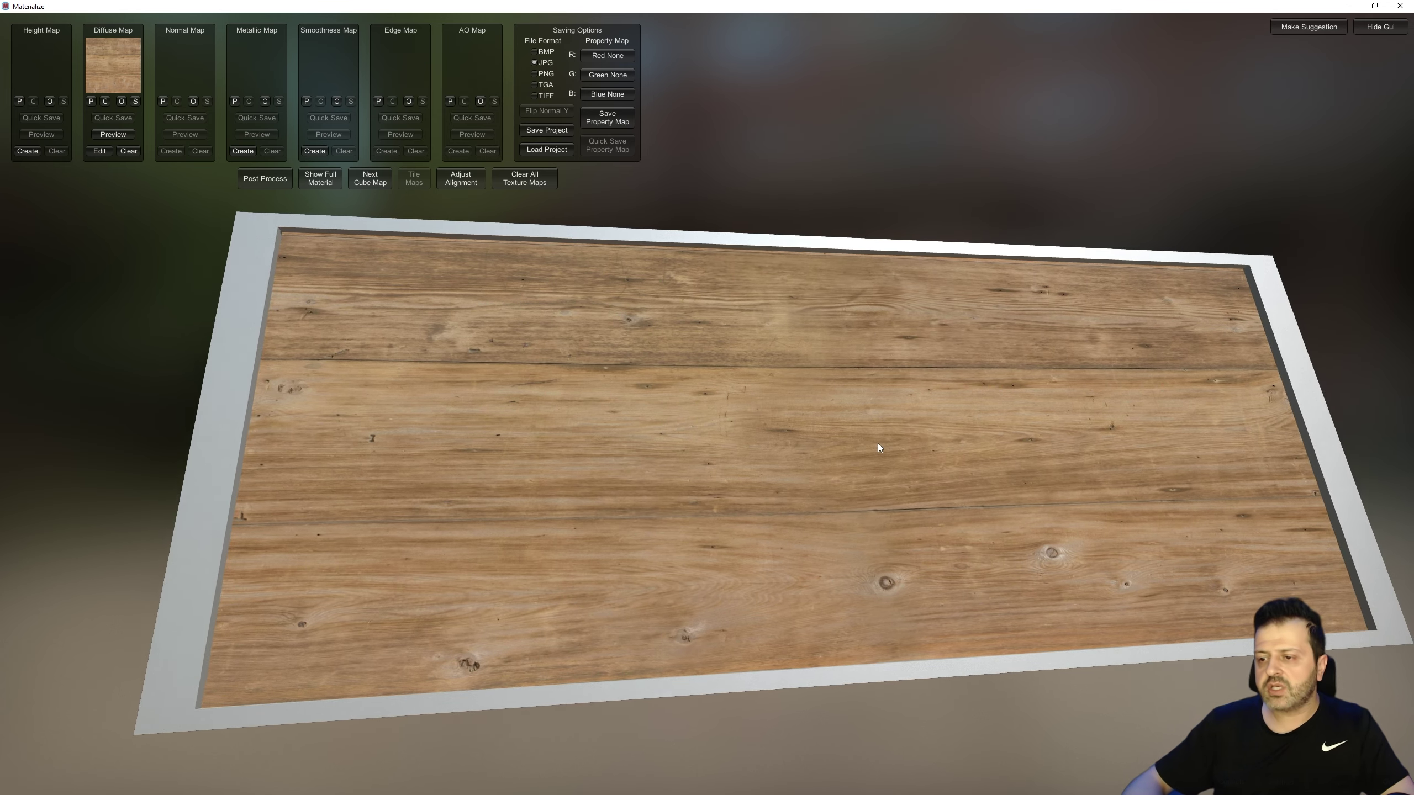
{"action": "mouse_move", "coordinate": [877, 443]}
{"action": "left_mouse_down"}
{"action": "mouse_move", "coordinate": [878, 398]}
{"action": "mouse_move", "coordinate": [919, 411]}
{"action": "mouse_move", "coordinate": [873, 439]}
{"action": "mouse_move", "coordinate": [862, 471]}
{"action": "left_mouse_up"}
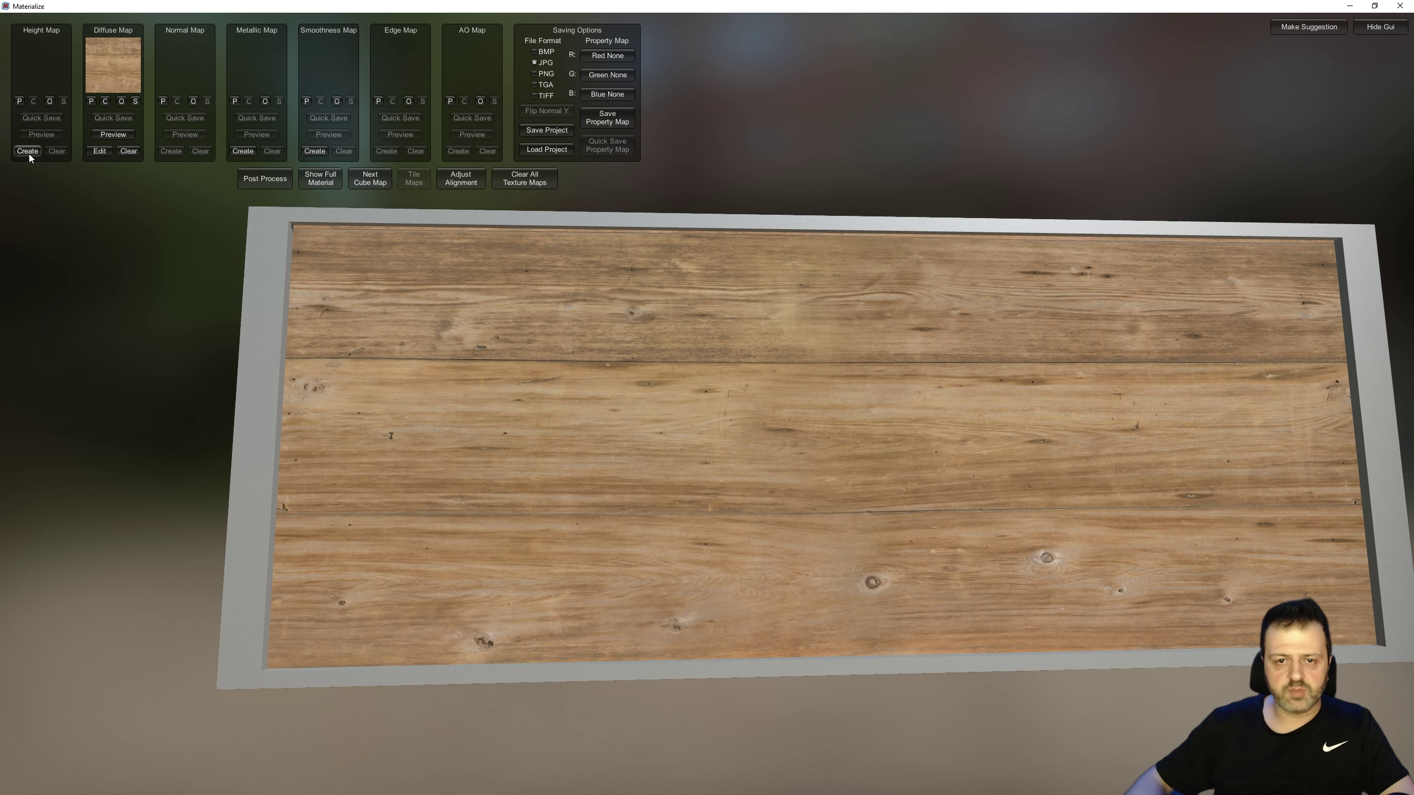
- Create a height map from the wood diffuse, compare it in the split preview, and set it
{"action": "left_click", "coordinate": [28, 151]}
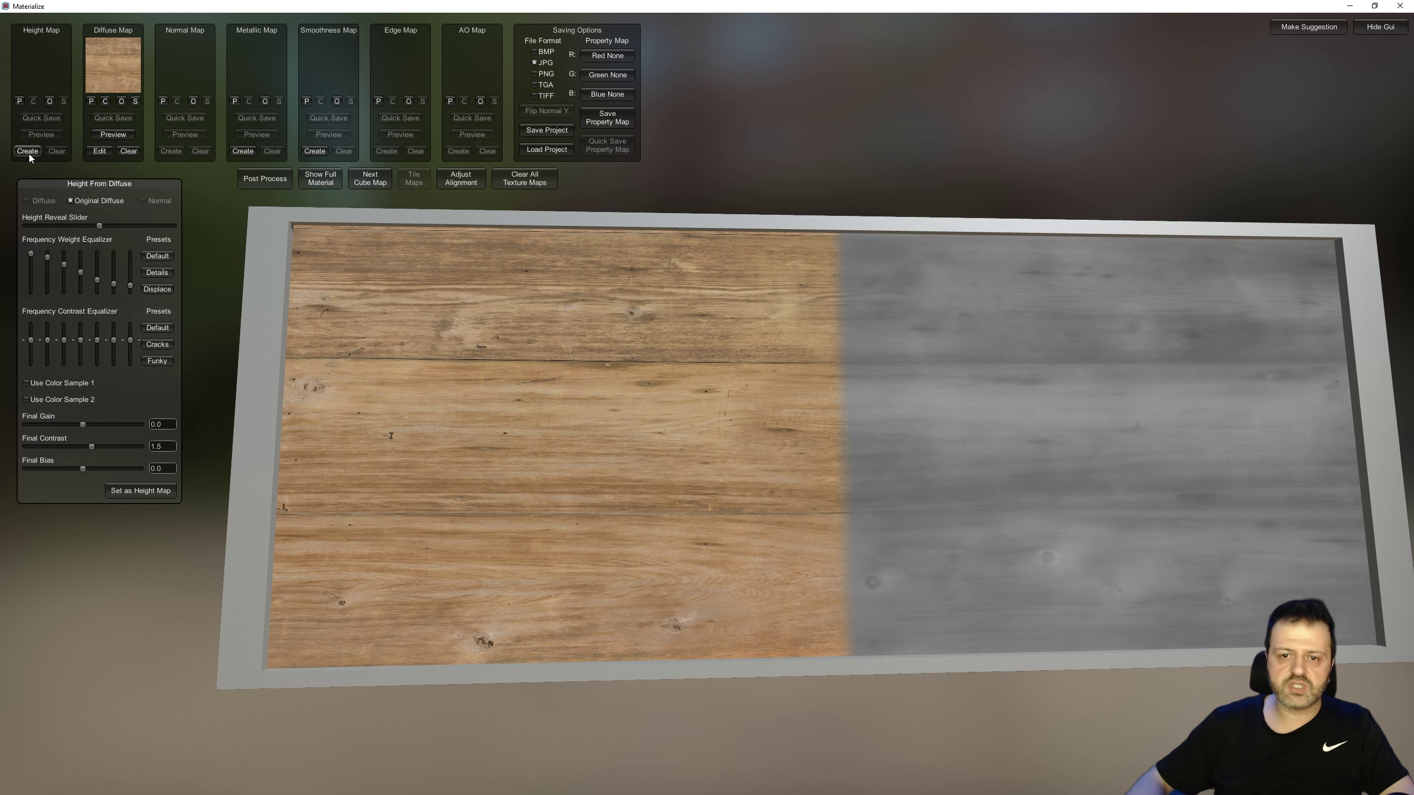
{"action": "left_click_drag", "start_coordinate": [1029, 409], "coordinate": [1017, 409]}
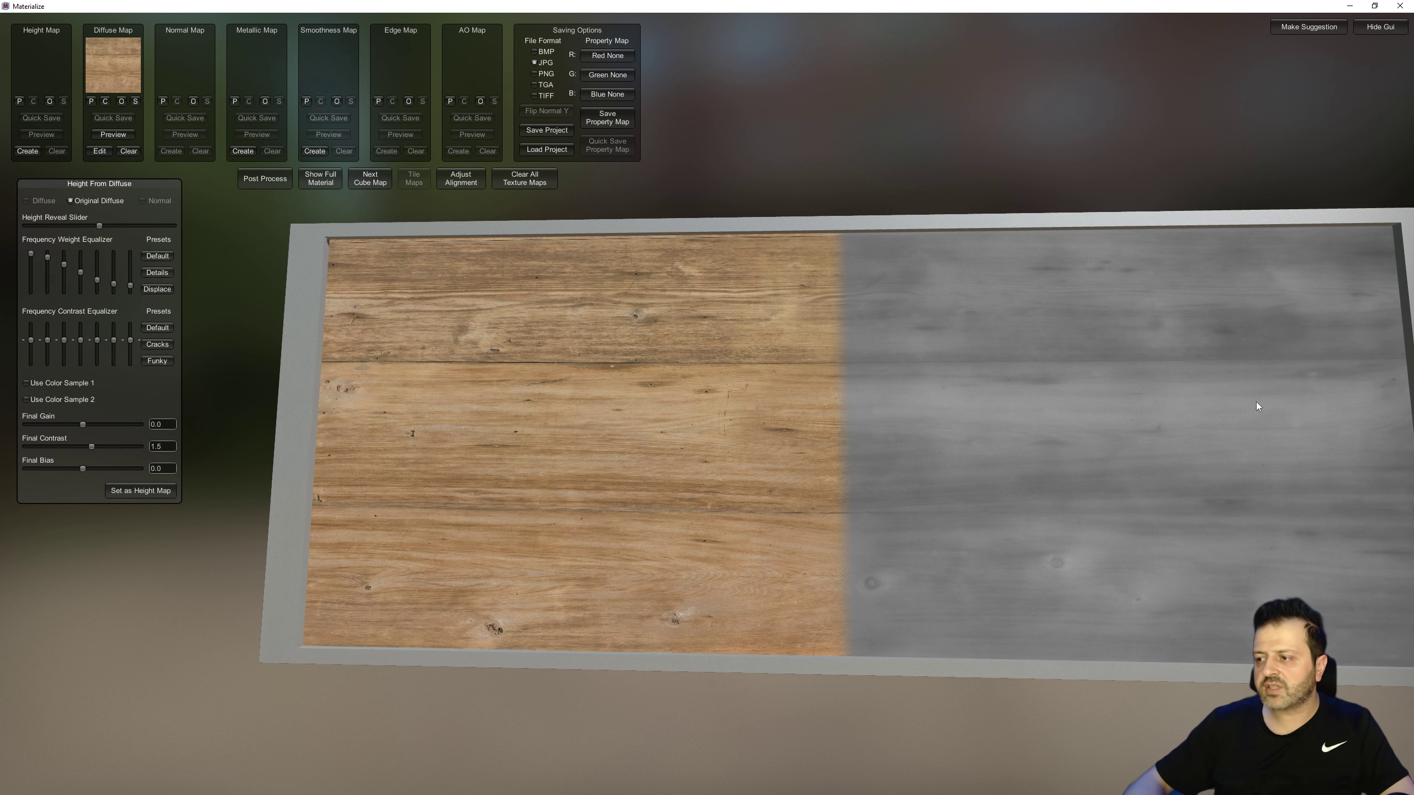
{"action": "left_click_drag", "start_coordinate": [1160, 432], "coordinate": [1085, 444]}
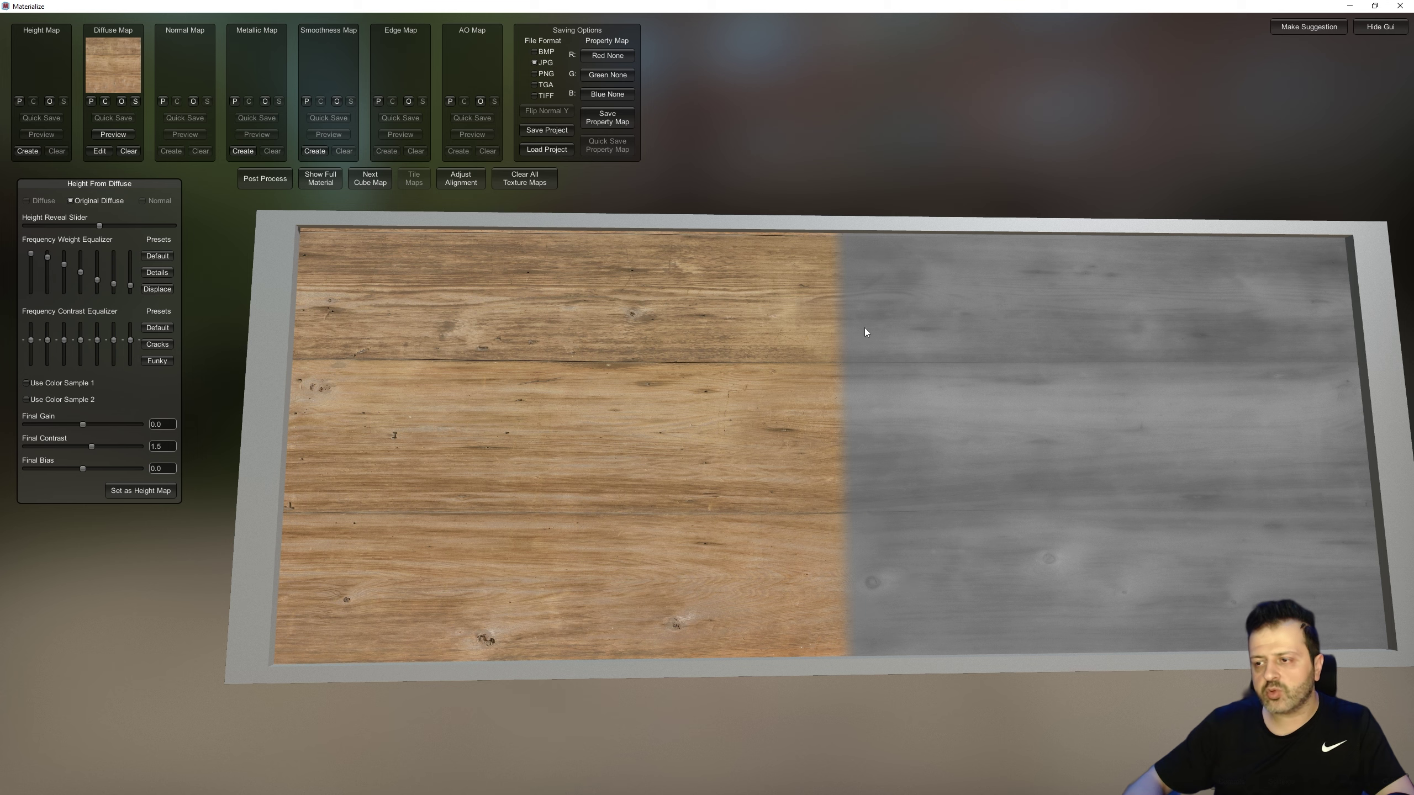
{"action": "mouse_move", "coordinate": [1137, 534]}
{"action": "left_mouse_down"}
{"action": "mouse_move", "coordinate": [923, 461]}
{"action": "mouse_move", "coordinate": [927, 408]}
{"action": "left_mouse_up"}
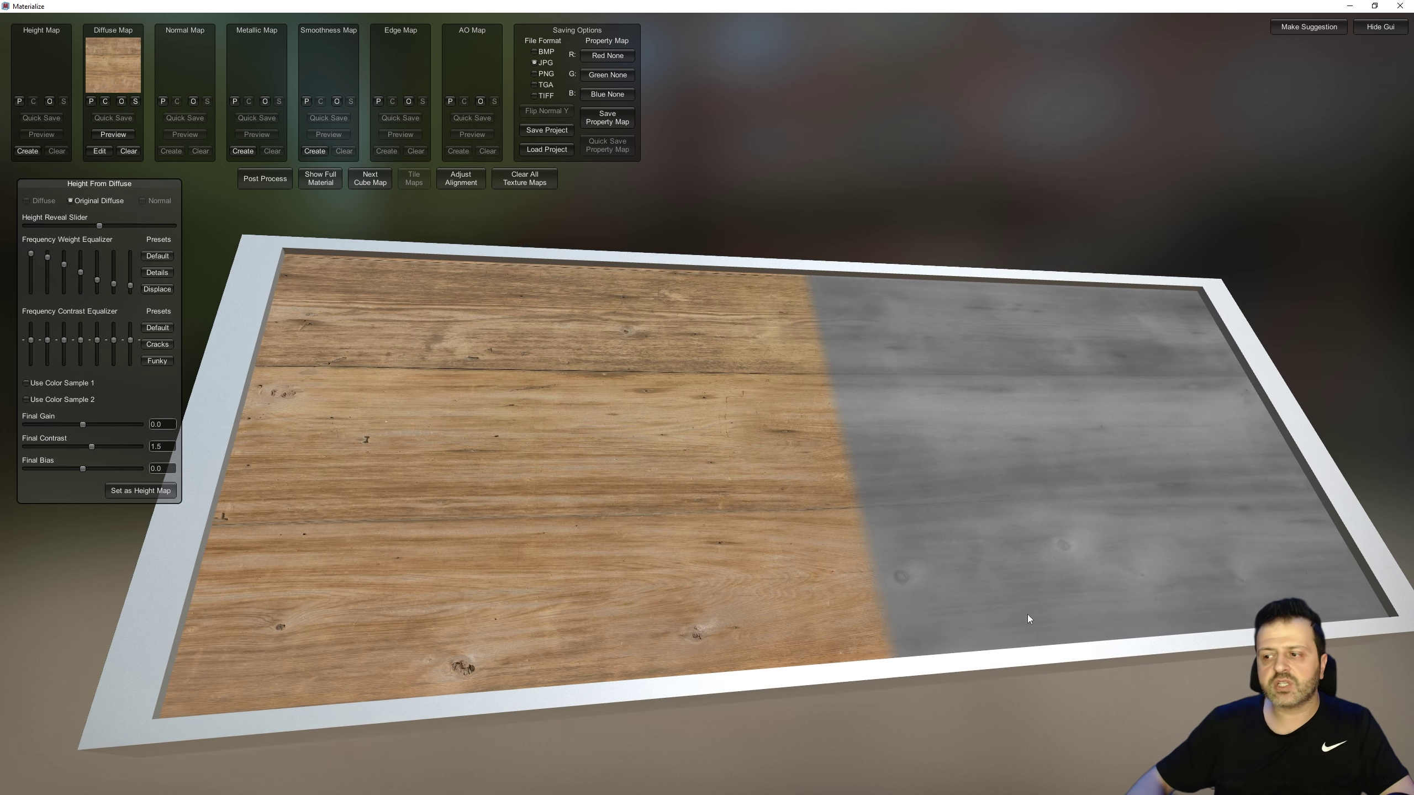
{"action": "left_click_drag", "start_coordinate": [857, 474], "coordinate": [970, 499]}
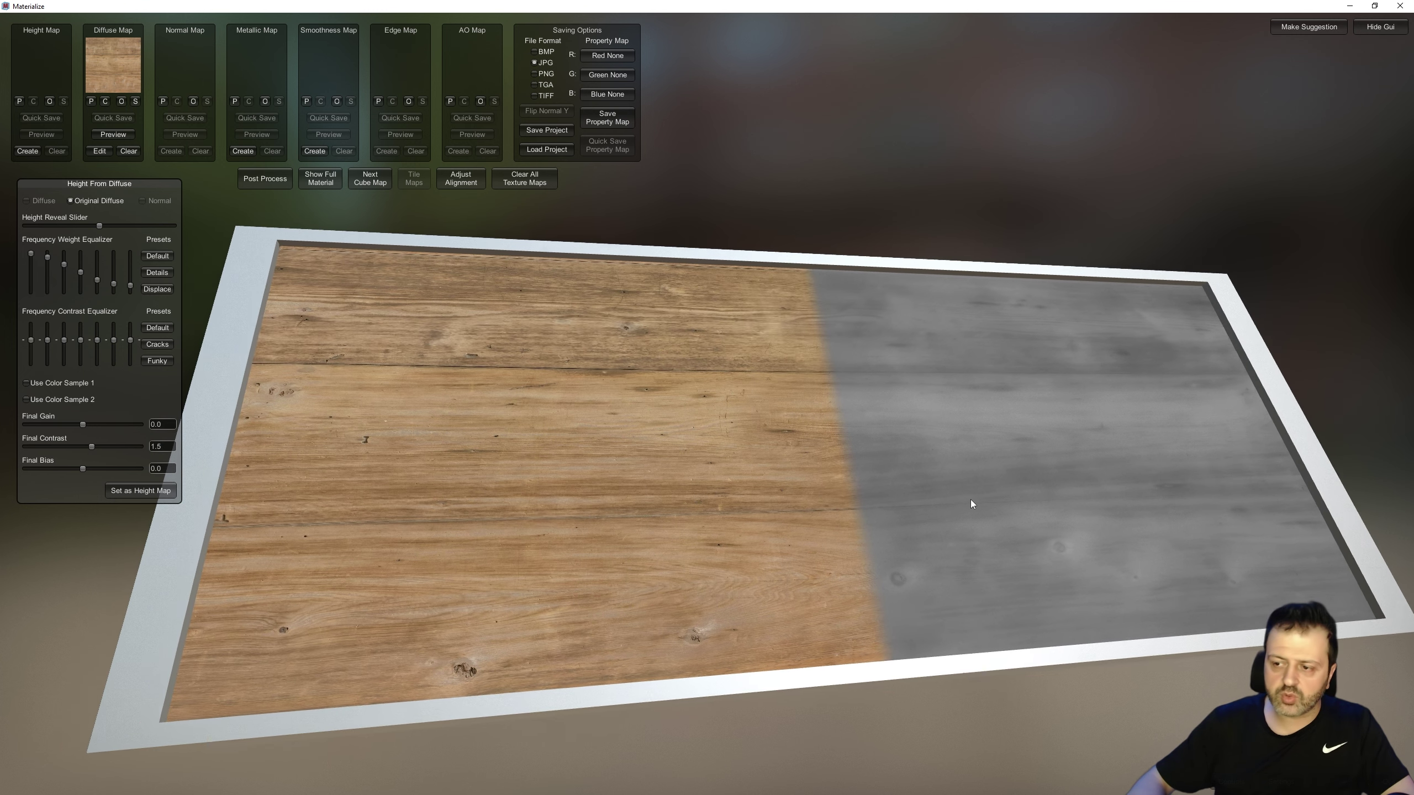
{"action": "left_click", "coordinate": [126, 492]}
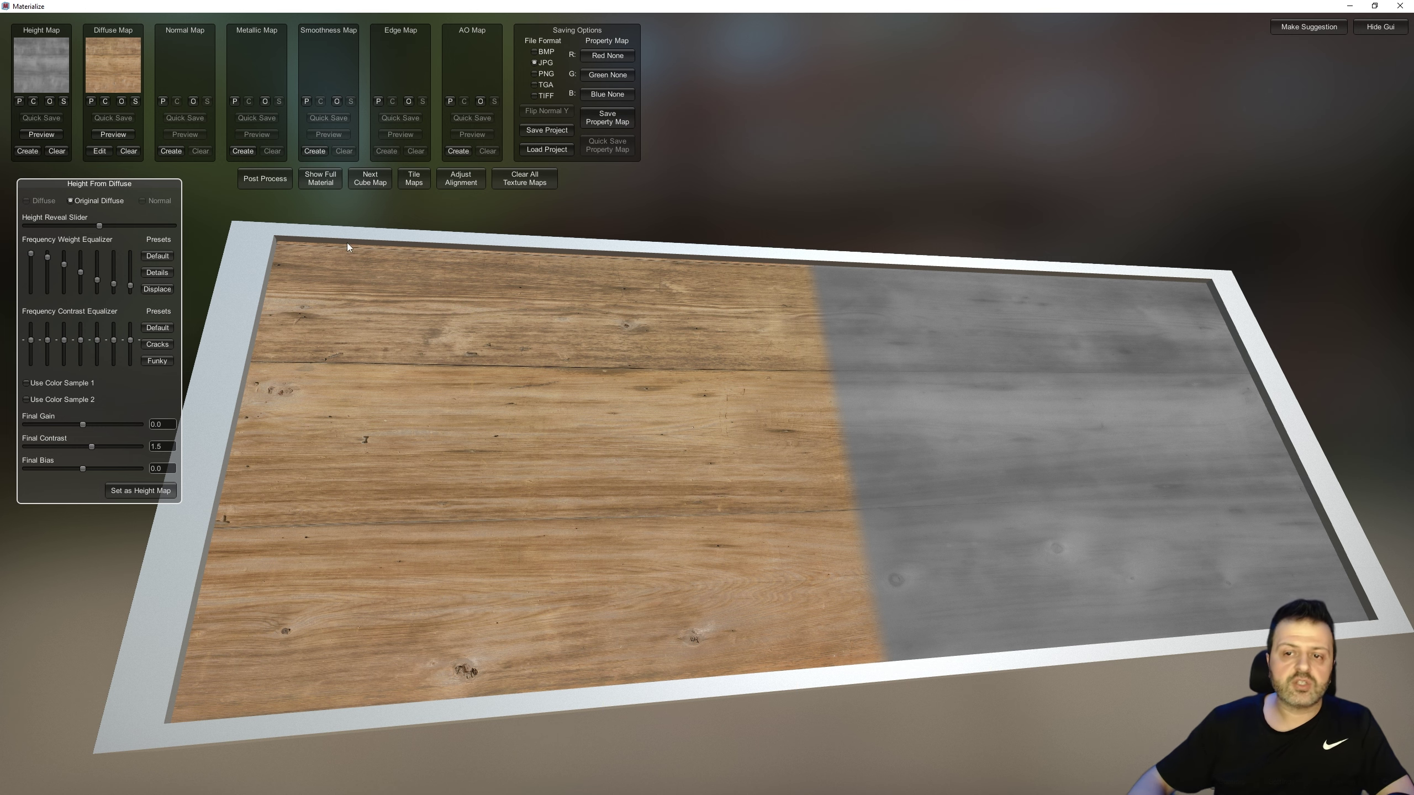
- Show the full wood material on a cube preview and orbit it
{"action": "left_click", "coordinate": [321, 179]}
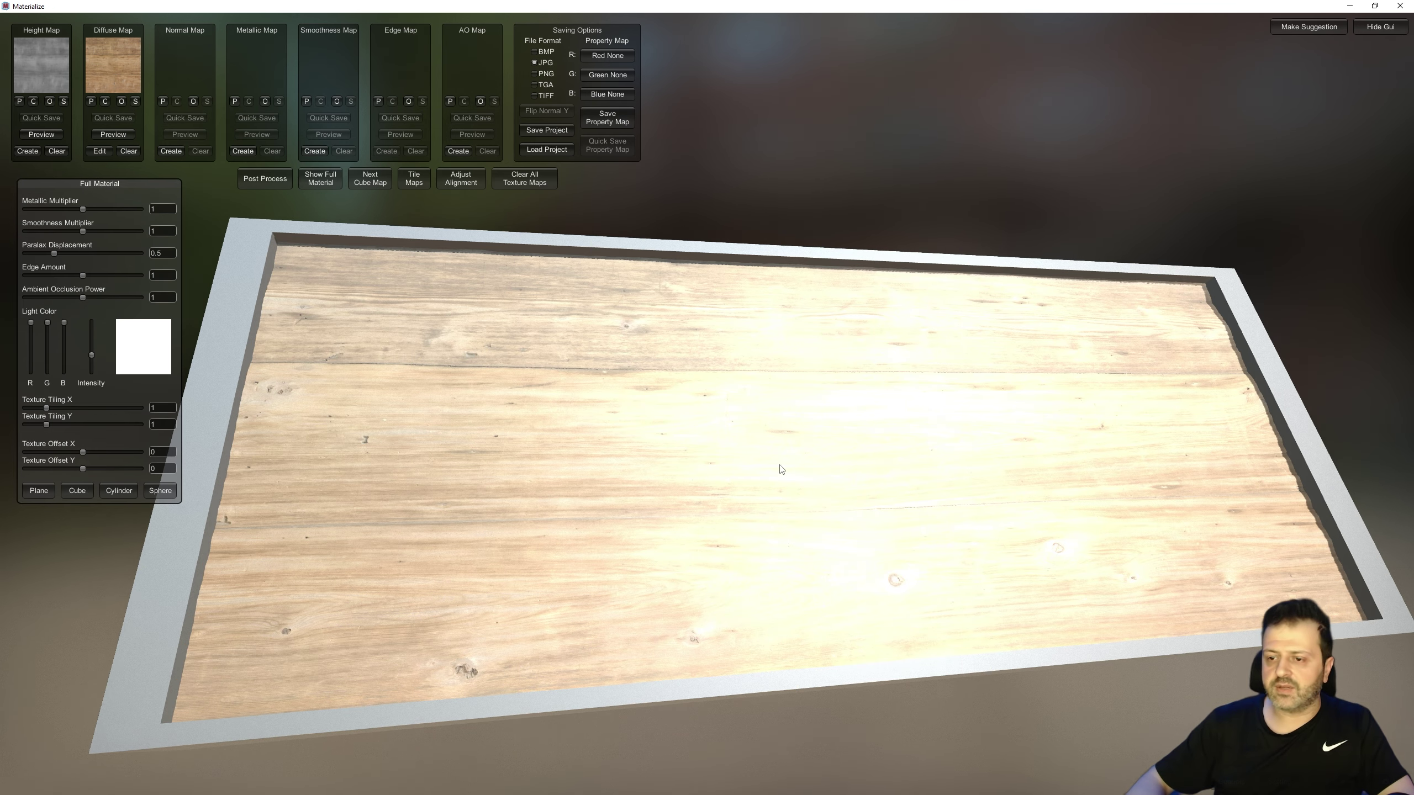
{"action": "mouse_move", "coordinate": [781, 469]}
{"action": "left_mouse_down"}
{"action": "mouse_move", "coordinate": [841, 526]}
{"action": "mouse_move", "coordinate": [837, 415]}
{"action": "mouse_move", "coordinate": [820, 404]}
{"action": "mouse_move", "coordinate": [751, 490]}
{"action": "mouse_move", "coordinate": [718, 438]}
{"action": "mouse_move", "coordinate": [779, 475]}
{"action": "left_mouse_up"}
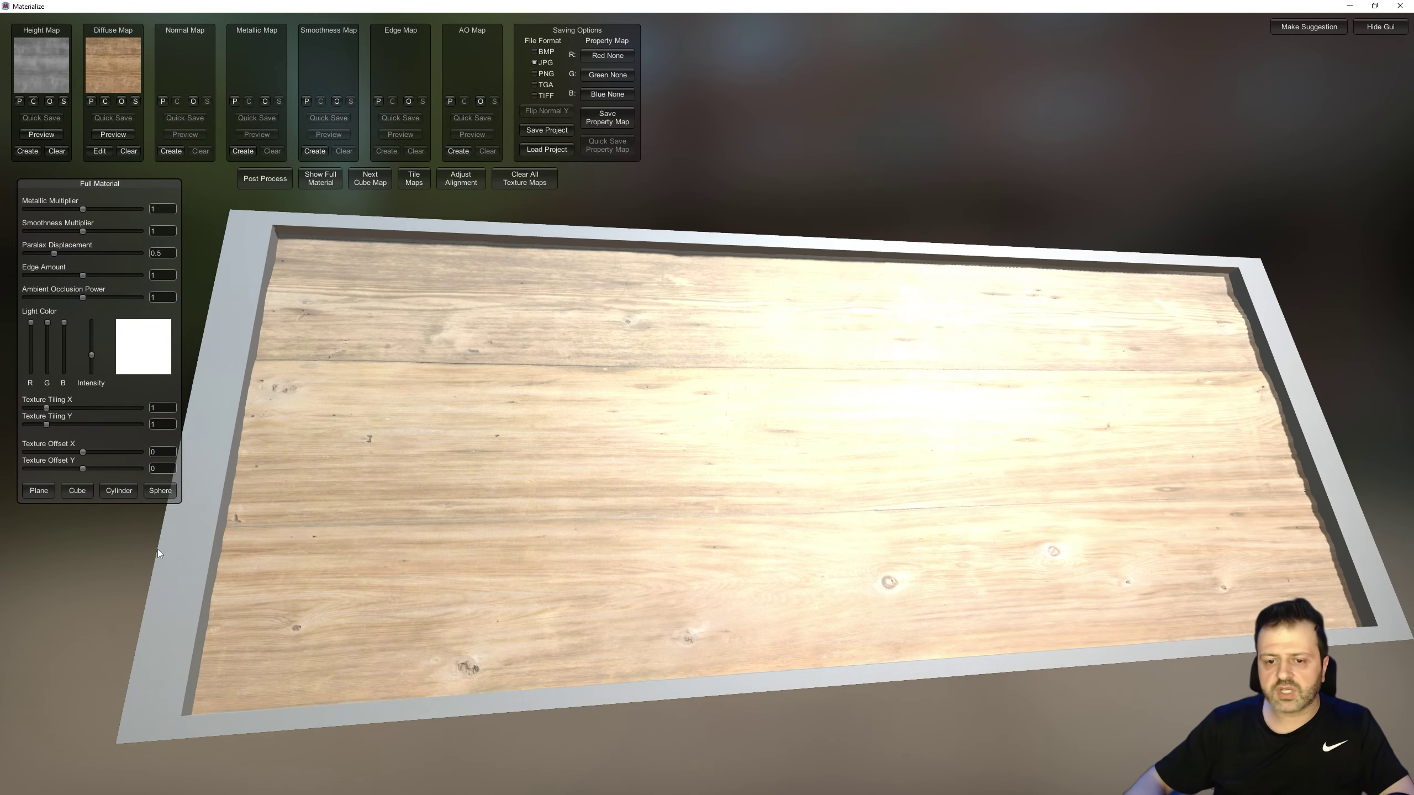
{"action": "left_click", "coordinate": [73, 491]}
{"action": "mouse_move", "coordinate": [678, 470]}
{"action": "left_mouse_down"}
{"action": "mouse_move", "coordinate": [877, 368]}
{"action": "mouse_move", "coordinate": [874, 410]}
{"action": "left_mouse_up"}
{"action": "mouse_move", "coordinate": [844, 391]}
{"action": "left_mouse_down"}
{"action": "mouse_move", "coordinate": [1164, 400]}
{"action": "mouse_move", "coordinate": [1267, 372]}
{"action": "left_mouse_up"}
{"action": "left_click_drag", "start_coordinate": [1170, 125], "coordinate": [1104, 267]}
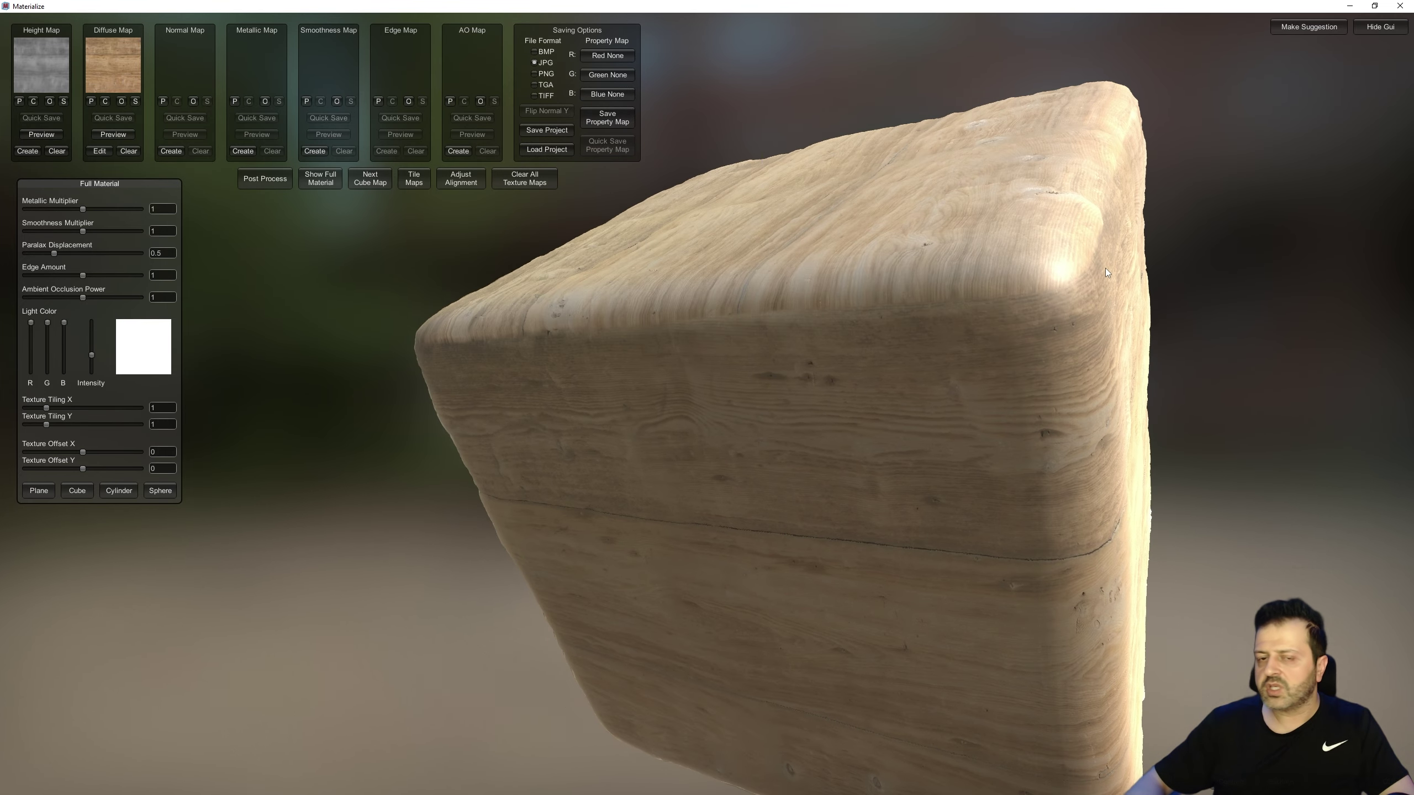
- Clear the height map, recheck the cube, and reopen the height-from-diffuse editor
{"action": "left_click", "coordinate": [57, 151]}
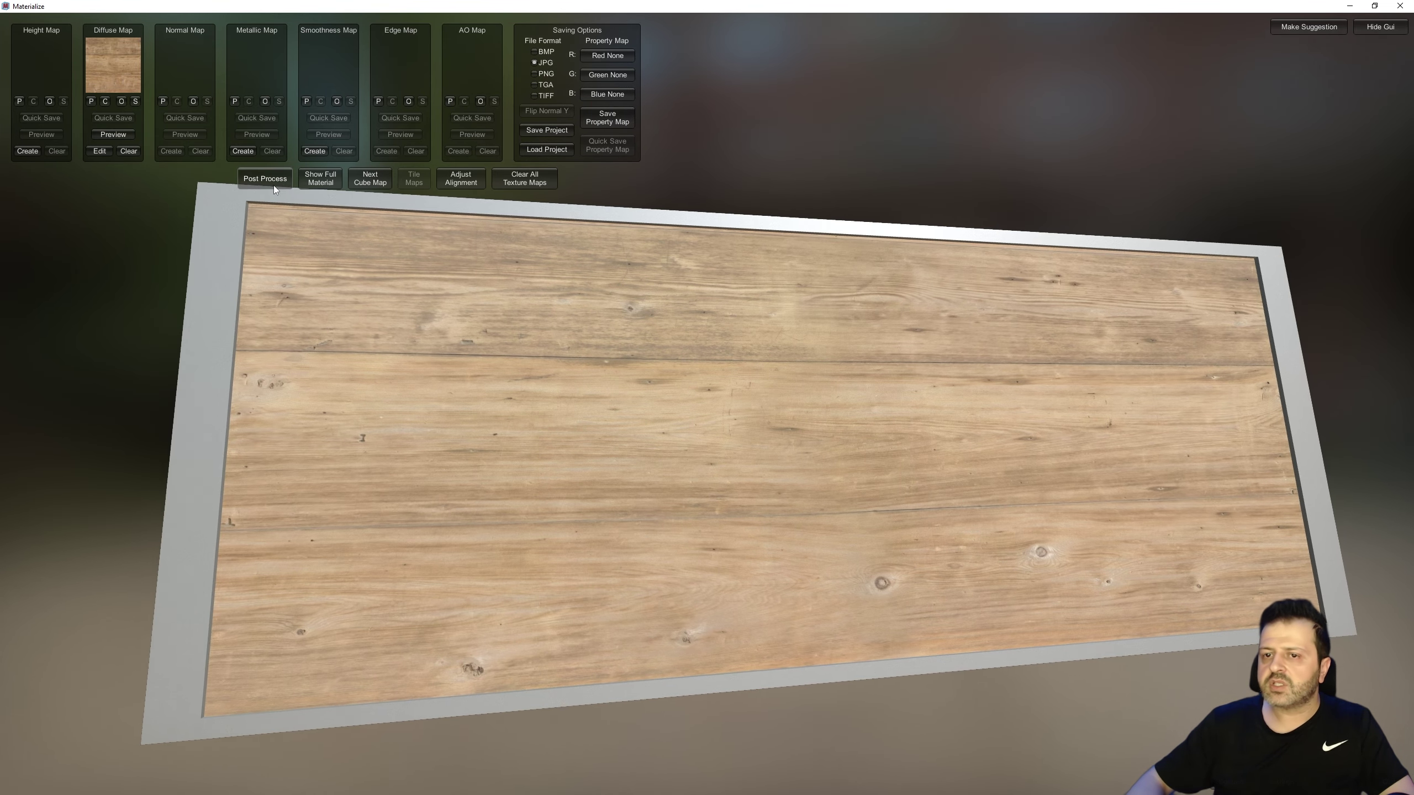
{"action": "left_click", "coordinate": [320, 178]}
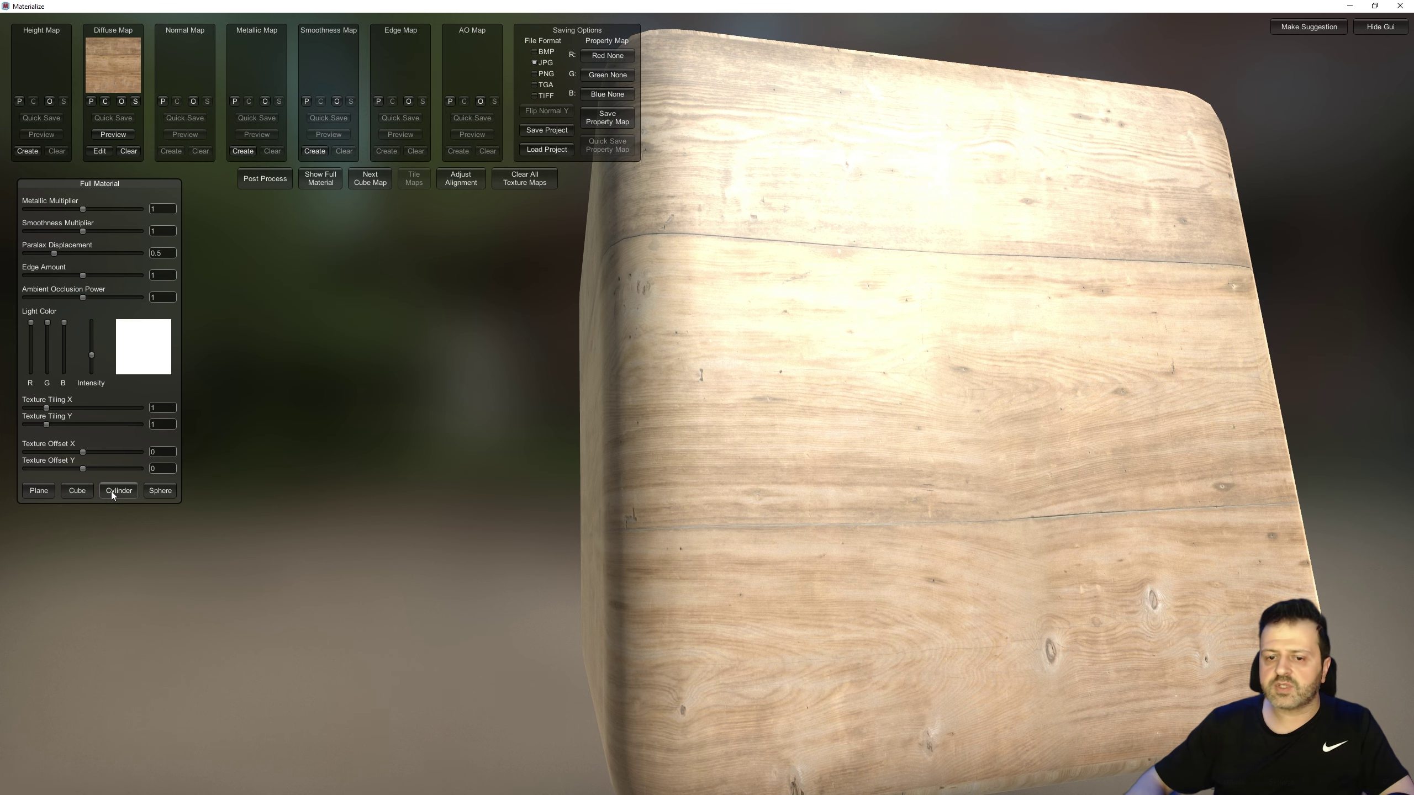
{"action": "left_click", "coordinate": [76, 490]}
{"action": "mouse_move", "coordinate": [1155, 398]}
{"action": "left_mouse_down"}
{"action": "mouse_move", "coordinate": [1104, 458]}
{"action": "mouse_move", "coordinate": [998, 337]}
{"action": "mouse_move", "coordinate": [974, 285]}
{"action": "mouse_move", "coordinate": [992, 283]}
{"action": "mouse_move", "coordinate": [1111, 289]}
{"action": "mouse_move", "coordinate": [1089, 356]}
{"action": "mouse_move", "coordinate": [1033, 332]}
{"action": "mouse_move", "coordinate": [1014, 362]}
{"action": "mouse_move", "coordinate": [988, 365]}
{"action": "mouse_move", "coordinate": [961, 340]}
{"action": "mouse_move", "coordinate": [892, 426]}
{"action": "mouse_move", "coordinate": [952, 272]}
{"action": "mouse_move", "coordinate": [968, 375]}
{"action": "mouse_move", "coordinate": [1059, 190]}
{"action": "mouse_move", "coordinate": [1041, 280]}
{"action": "mouse_move", "coordinate": [1065, 330]}
{"action": "mouse_move", "coordinate": [1131, 286]}
{"action": "left_mouse_up"}
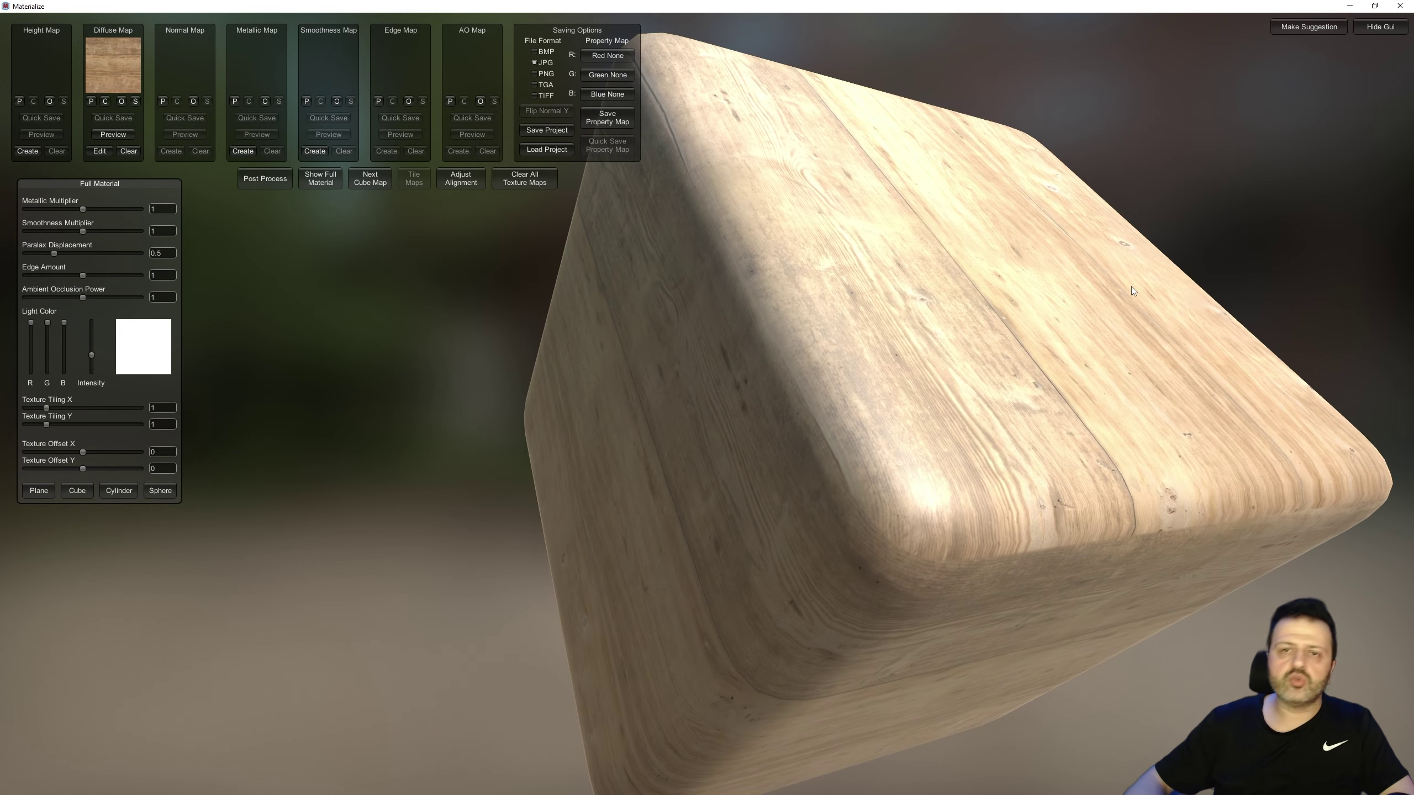
{"action": "left_click", "coordinate": [29, 152]}
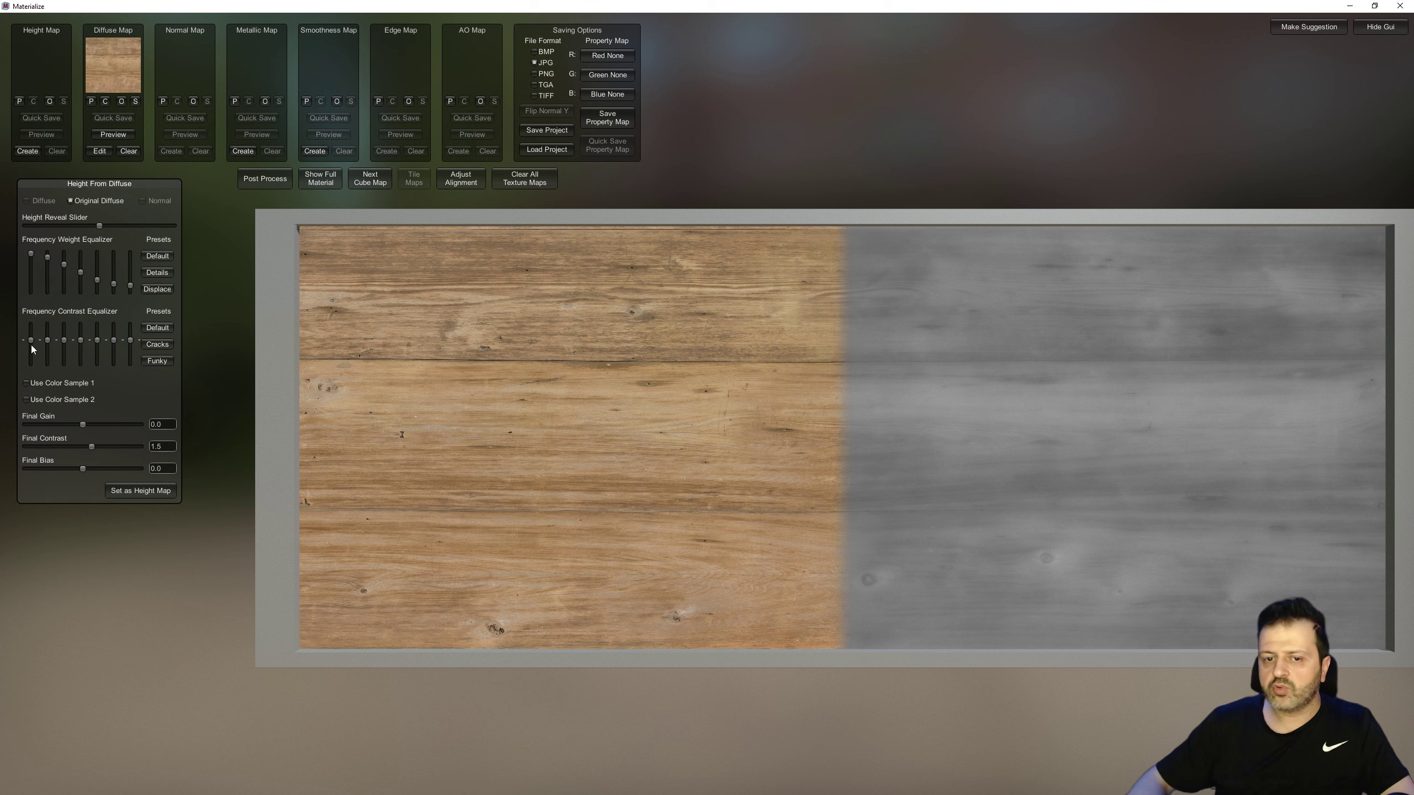
- Regenerate the height map with lowered contrast bands, the Details preset and Final Gain -0.019
{"action": "left_click_drag", "start_coordinate": [30, 342], "coordinate": [31, 346]}
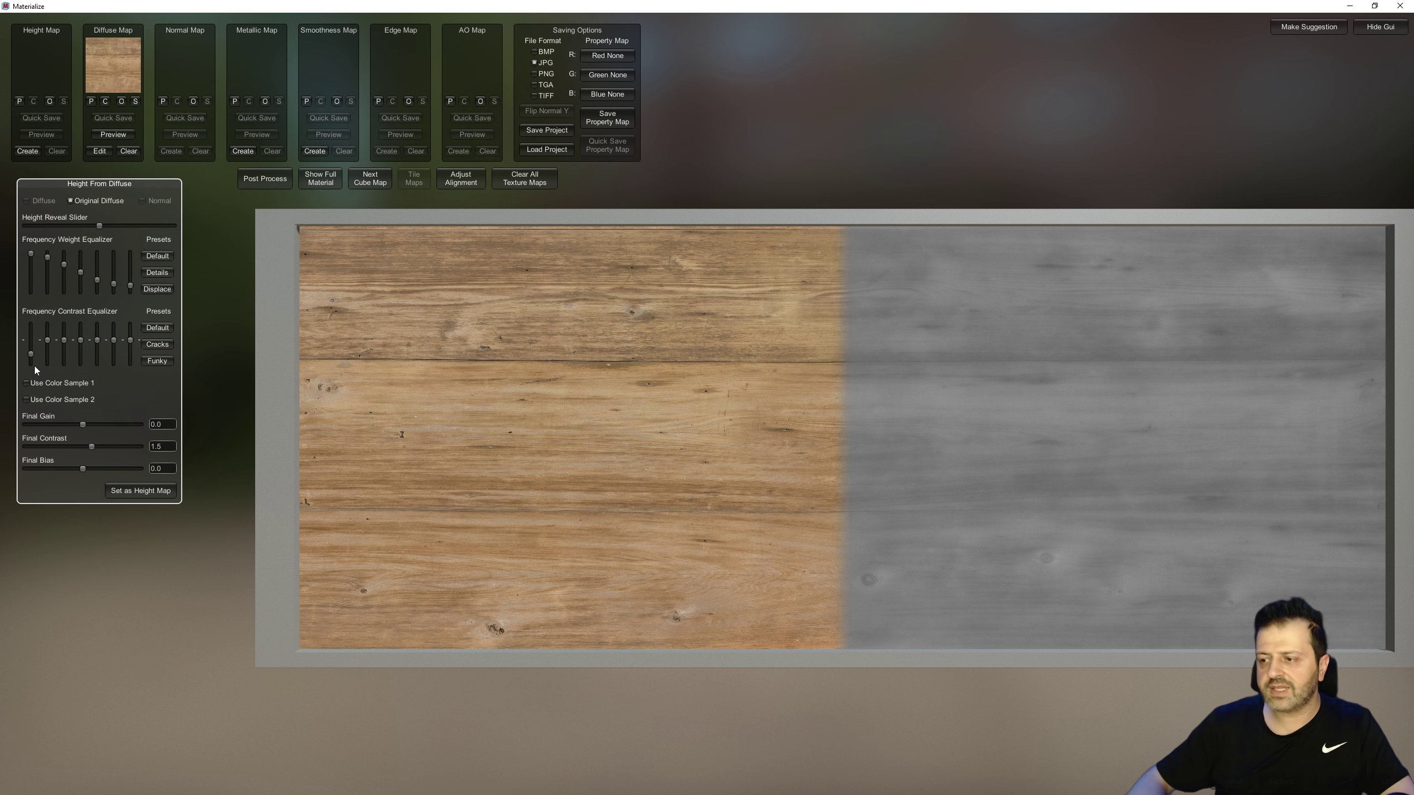
{"action": "left_click_drag", "start_coordinate": [48, 340], "coordinate": [50, 353]}
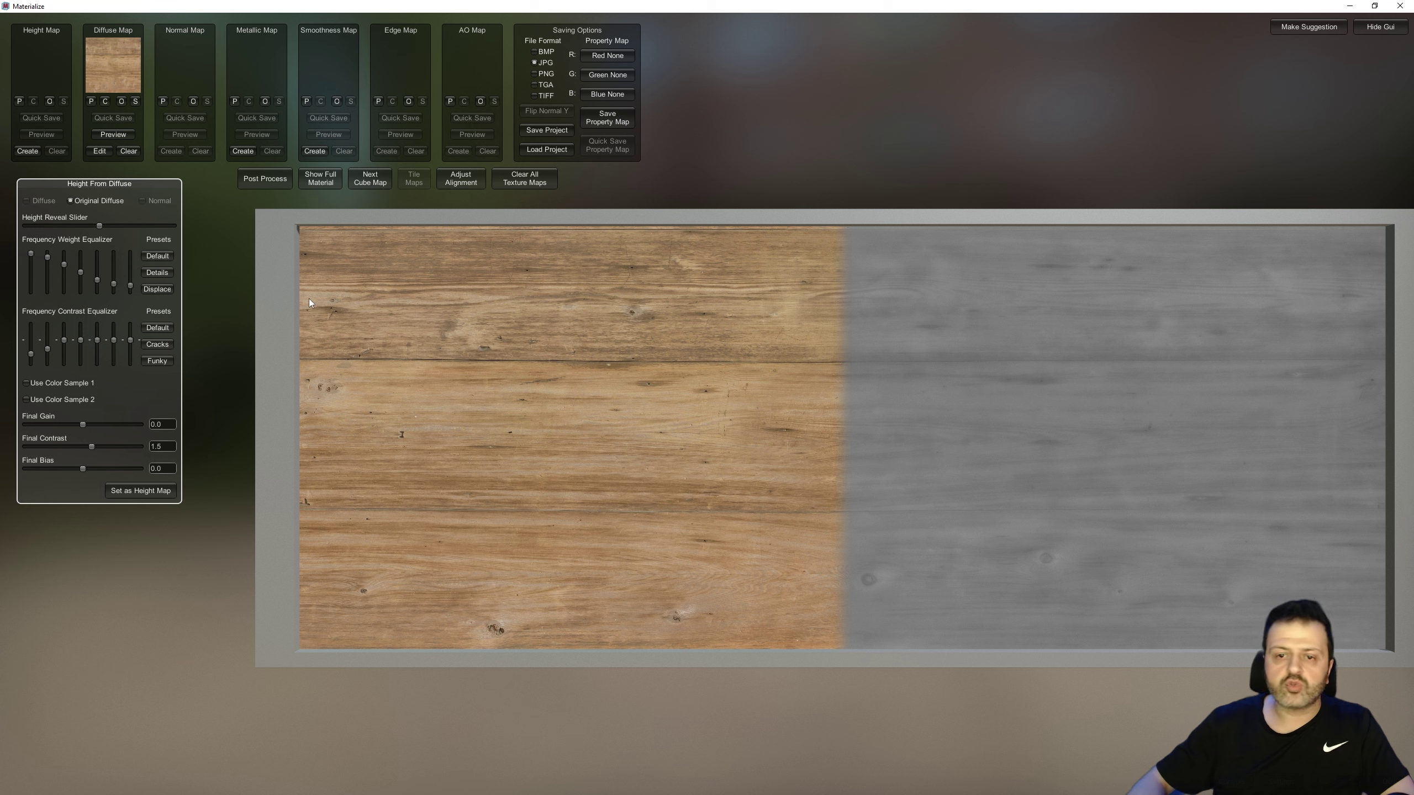
{"action": "left_click", "coordinate": [157, 272]}
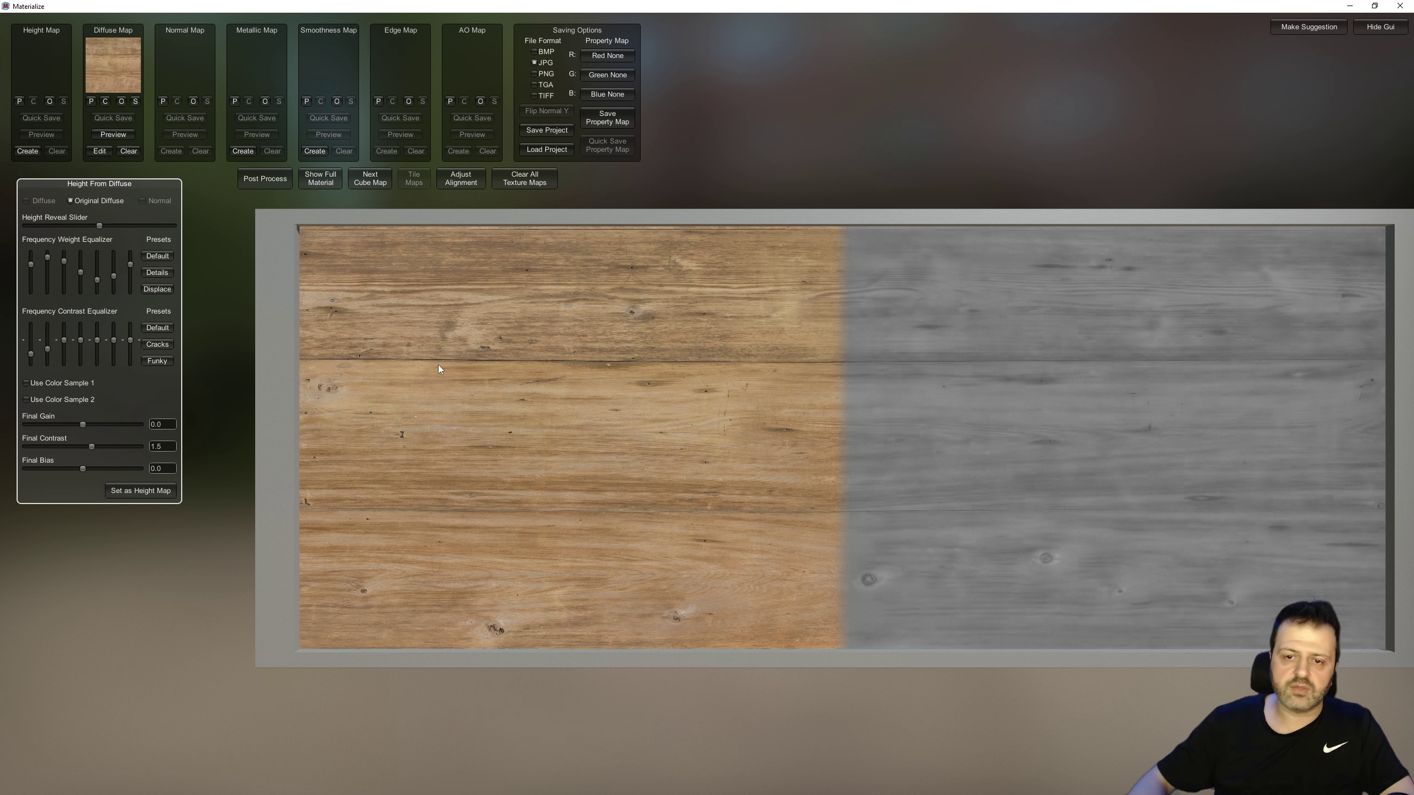
{"action": "mouse_move", "coordinate": [83, 425]}
{"action": "left_mouse_down"}
{"action": "mouse_move", "coordinate": [46, 424]}
{"action": "mouse_move", "coordinate": [81, 425]}
{"action": "left_mouse_up"}
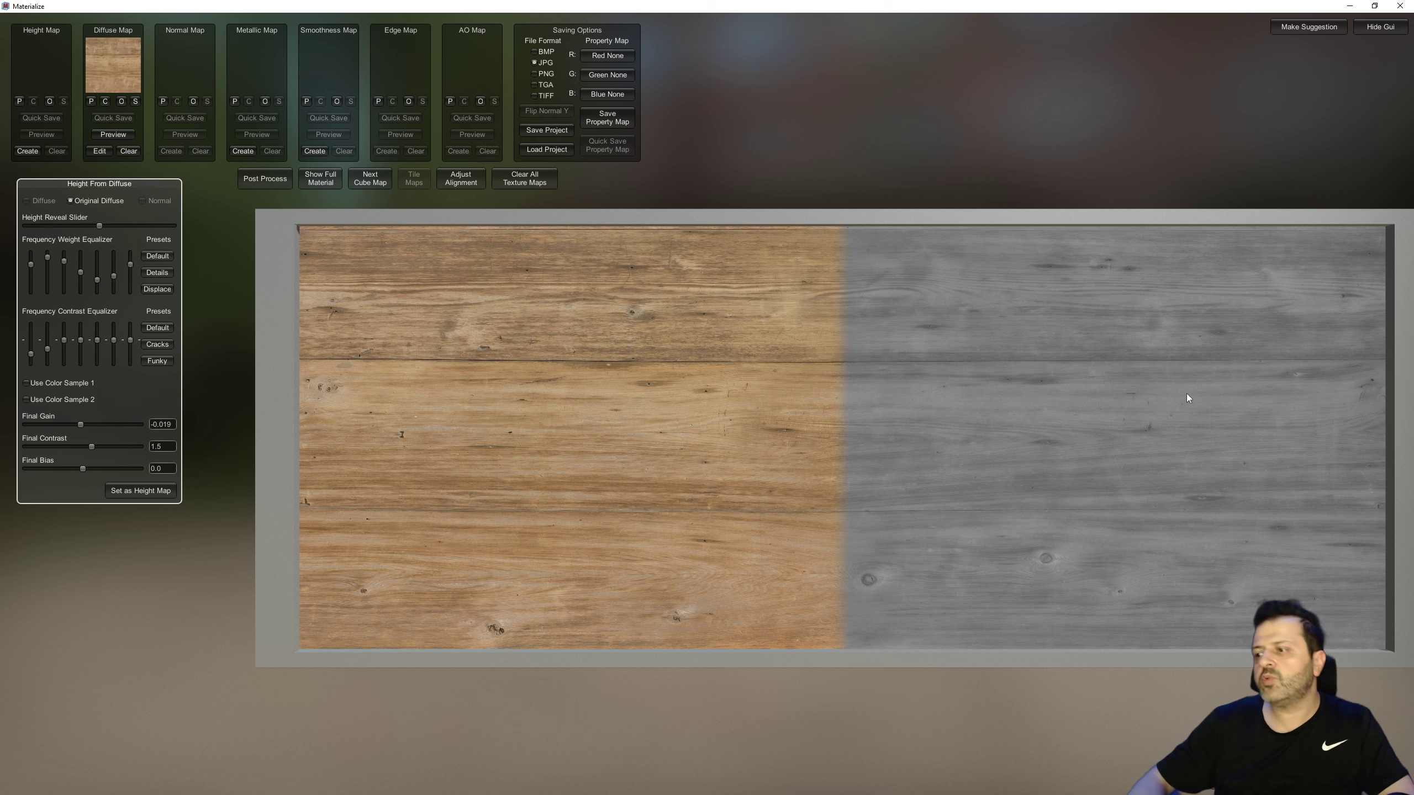
{"action": "left_click", "coordinate": [146, 495]}
- View the material on the cube, then raise the height map's Final Gain
{"action": "left_click", "coordinate": [314, 182]}
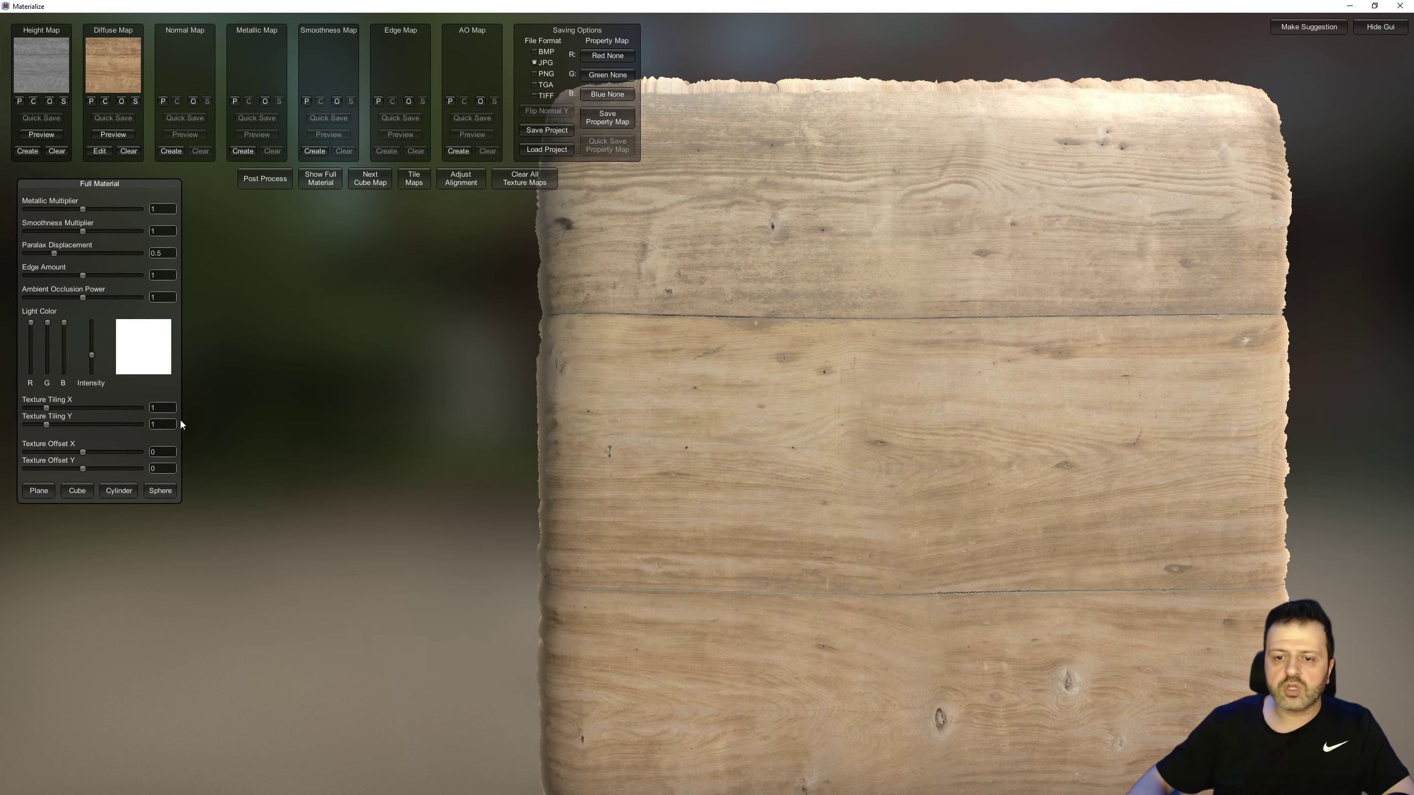
{"action": "mouse_move", "coordinate": [752, 387]}
{"action": "left_mouse_down"}
{"action": "mouse_move", "coordinate": [1030, 257]}
{"action": "mouse_move", "coordinate": [1020, 303]}
{"action": "mouse_move", "coordinate": [1089, 310]}
{"action": "mouse_move", "coordinate": [1116, 285]}
{"action": "mouse_move", "coordinate": [1054, 329]}
{"action": "mouse_move", "coordinate": [1034, 452]}
{"action": "mouse_move", "coordinate": [896, 511]}
{"action": "left_mouse_up"}
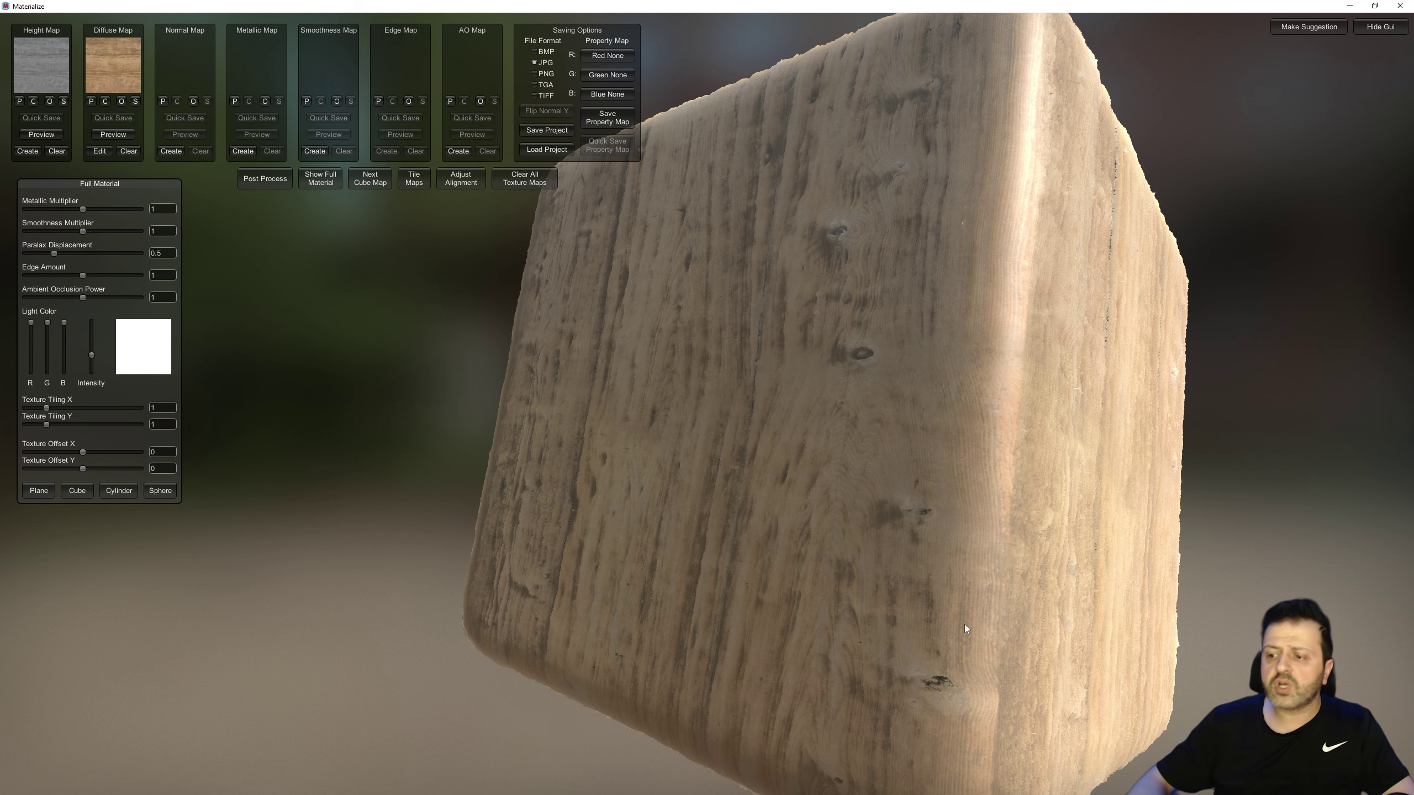
{"action": "left_click", "coordinate": [27, 151]}
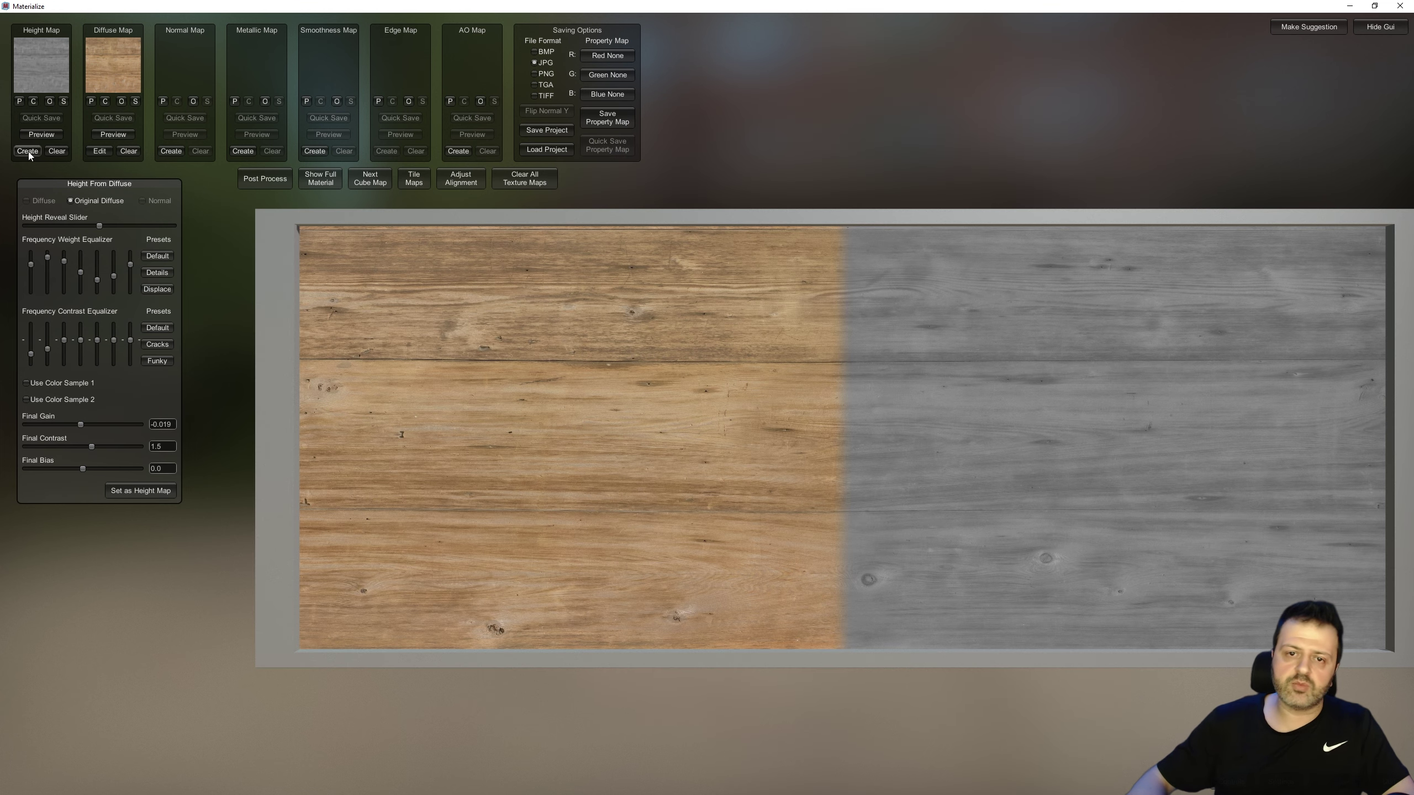
{"action": "left_click_drag", "start_coordinate": [82, 424], "coordinate": [107, 425]}
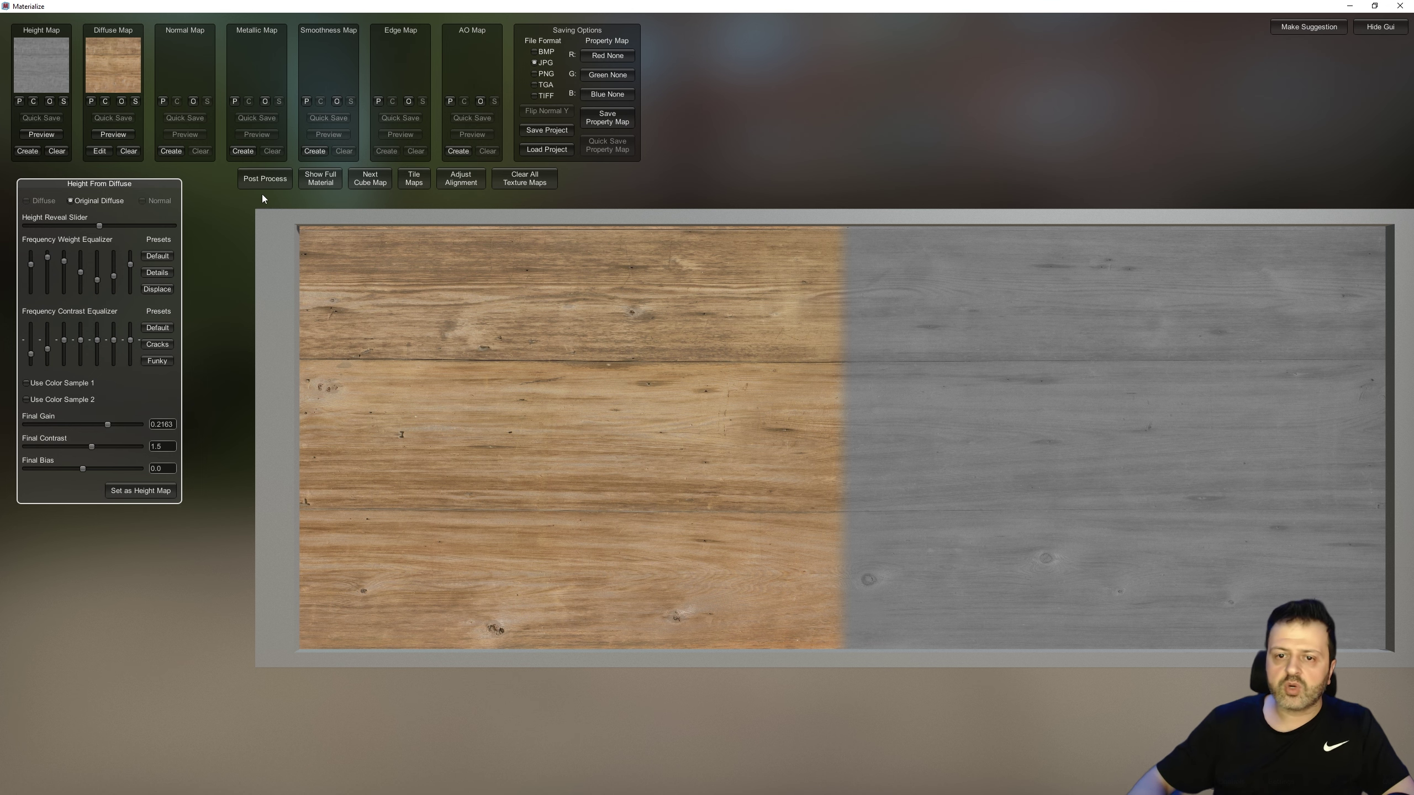
- Orbit and zoom the full-material cube preview to inspect the brighter height detail
{"action": "left_click", "coordinate": [320, 178]}
{"action": "mouse_move", "coordinate": [1276, 191]}
{"action": "left_mouse_down"}
{"action": "mouse_move", "coordinate": [1217, 272]}
{"action": "mouse_move", "coordinate": [983, 370]}
{"action": "mouse_move", "coordinate": [870, 338]}
{"action": "mouse_move", "coordinate": [893, 250]}
{"action": "mouse_move", "coordinate": [805, 379]}
{"action": "mouse_move", "coordinate": [883, 408]}
{"action": "mouse_move", "coordinate": [885, 383]}
{"action": "mouse_move", "coordinate": [930, 379]}
{"action": "mouse_move", "coordinate": [764, 309]}
{"action": "left_mouse_up"}
{"action": "left_click_drag", "start_coordinate": [1007, 263], "coordinate": [1031, 272]}
{"action": "scroll", "coordinate": [1031, 271], "scroll_direction": "up", "scroll_amount": 2}
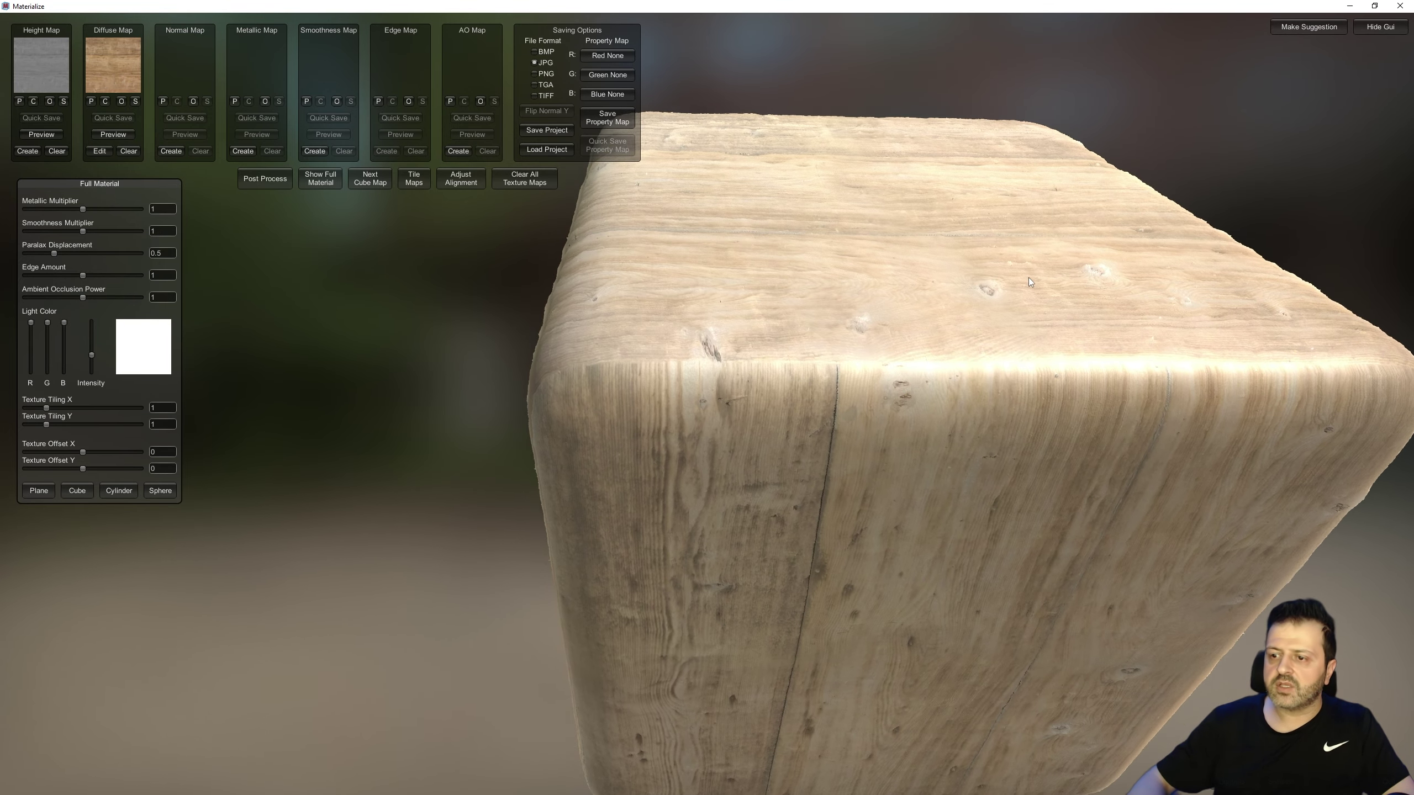
{"action": "scroll", "coordinate": [1028, 277], "scroll_direction": "up", "scroll_amount": 2}
{"action": "scroll", "coordinate": [1028, 277], "scroll_direction": "up", "scroll_amount": 2}
{"action": "scroll", "coordinate": [1037, 282], "scroll_direction": "up", "scroll_amount": 3}
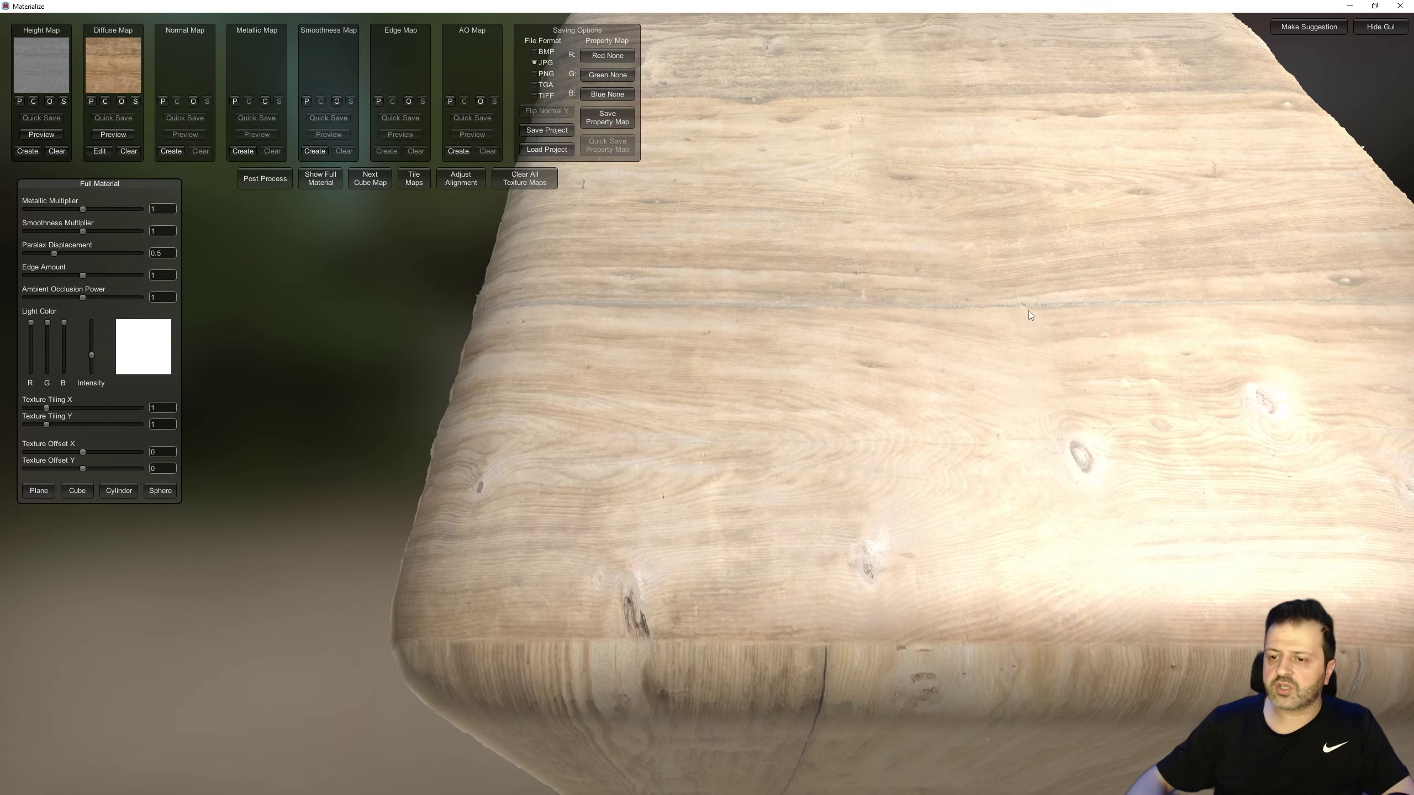
{"action": "mouse_move", "coordinate": [1023, 294]}
{"action": "left_mouse_down"}
{"action": "mouse_move", "coordinate": [980, 276]}
{"action": "mouse_move", "coordinate": [689, 394]}
{"action": "left_mouse_up"}
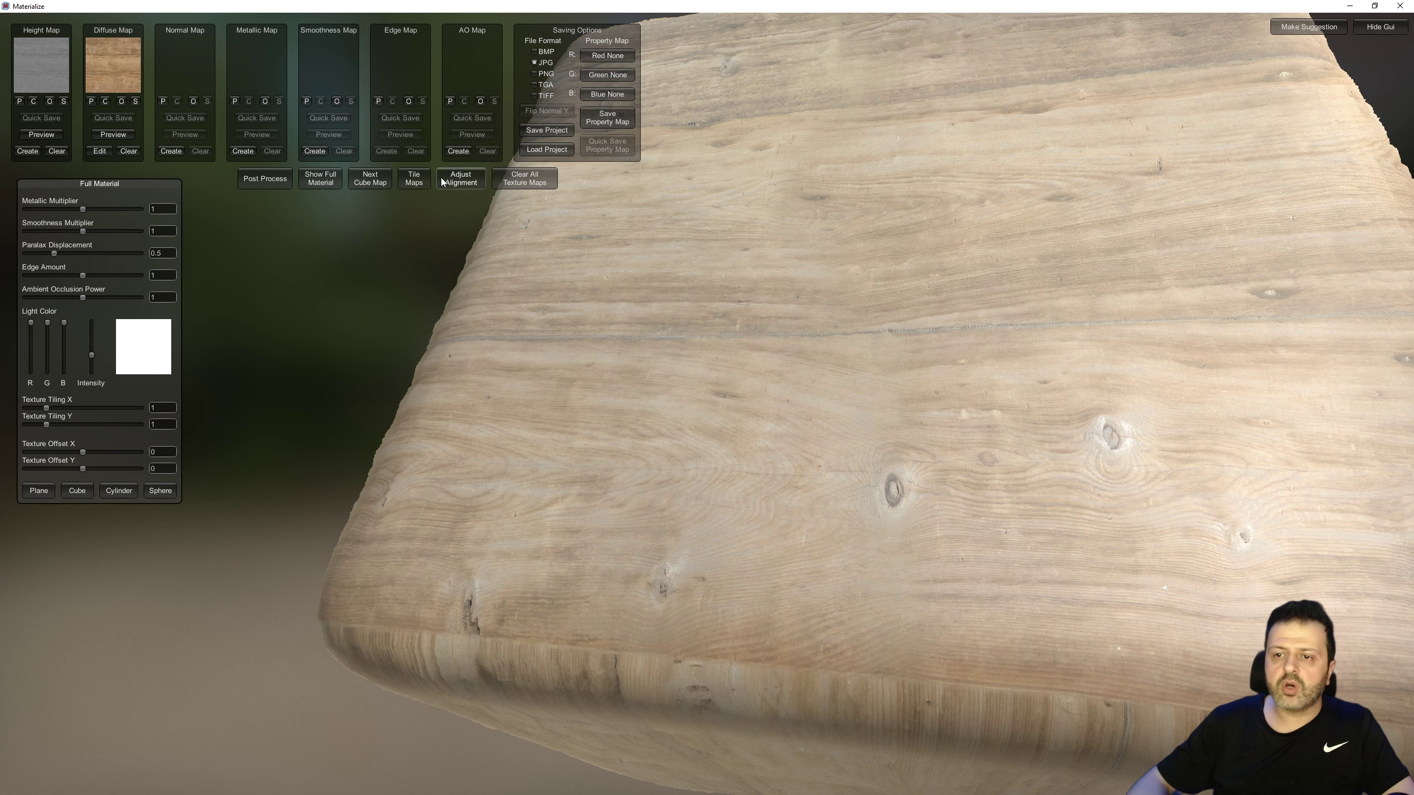
- Generate a normal map from the height, set it, and view it on the full material
{"action": "left_click", "coordinate": [169, 151]}
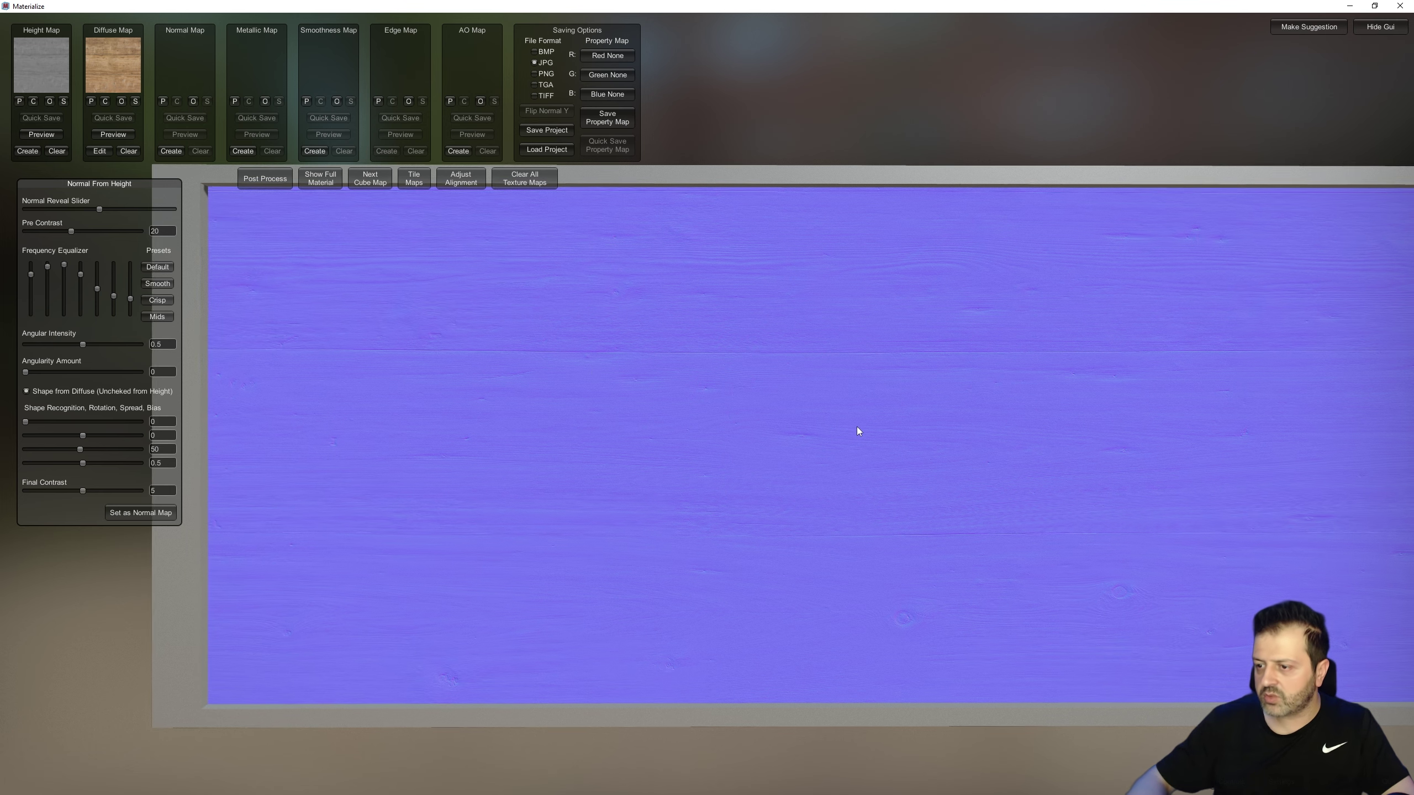
{"action": "mouse_move", "coordinate": [857, 426]}
{"action": "right_mouse_down"}
{"action": "mouse_move", "coordinate": [894, 409]}
{"action": "mouse_move", "coordinate": [722, 391]}
{"action": "right_mouse_up"}
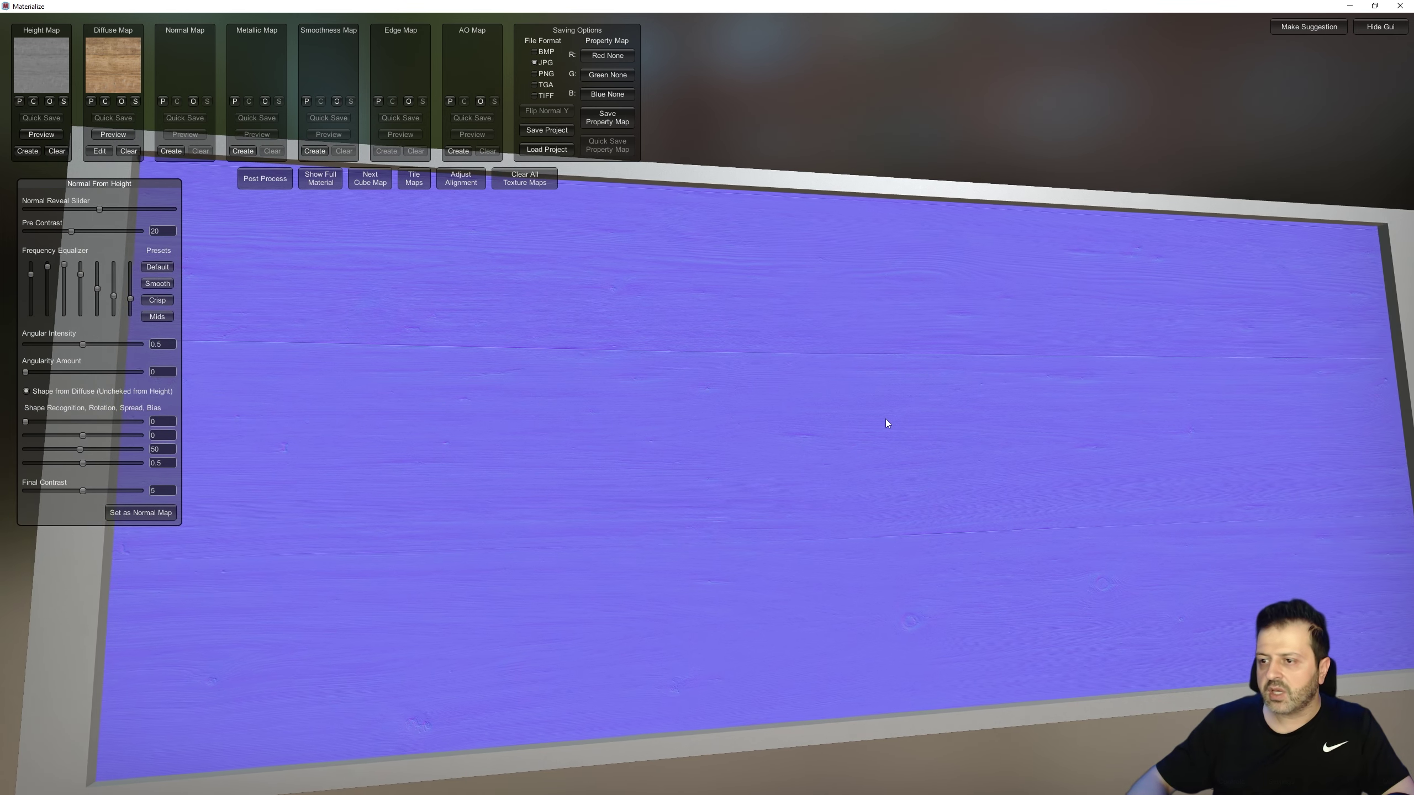
{"action": "left_click", "coordinate": [140, 513]}
{"action": "left_click", "coordinate": [340, 187]}
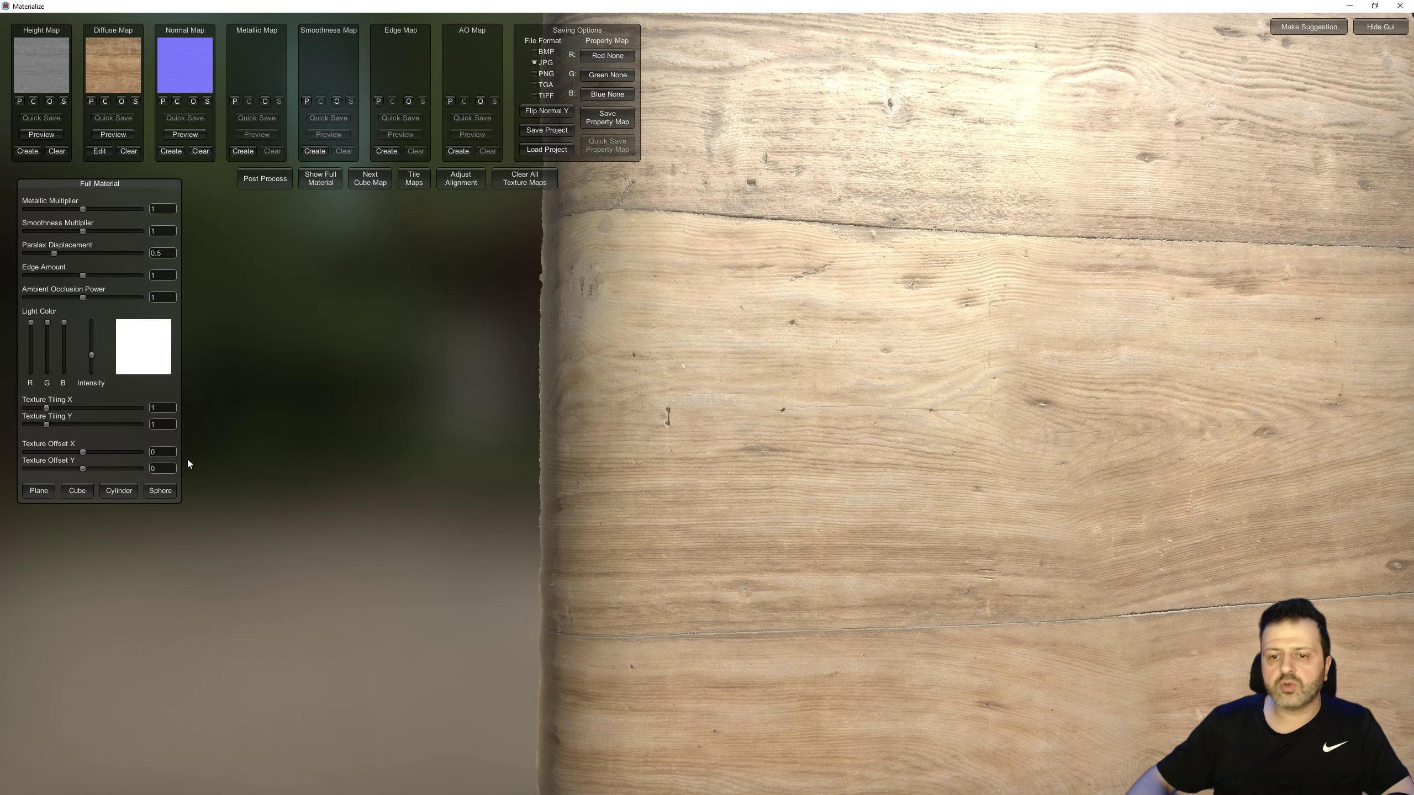
{"action": "mouse_move", "coordinate": [1054, 376]}
{"action": "right_mouse_down"}
{"action": "mouse_move", "coordinate": [1118, 327]}
{"action": "mouse_move", "coordinate": [1107, 354]}
{"action": "mouse_move", "coordinate": [870, 199]}
{"action": "mouse_move", "coordinate": [901, 210]}
{"action": "right_mouse_up"}
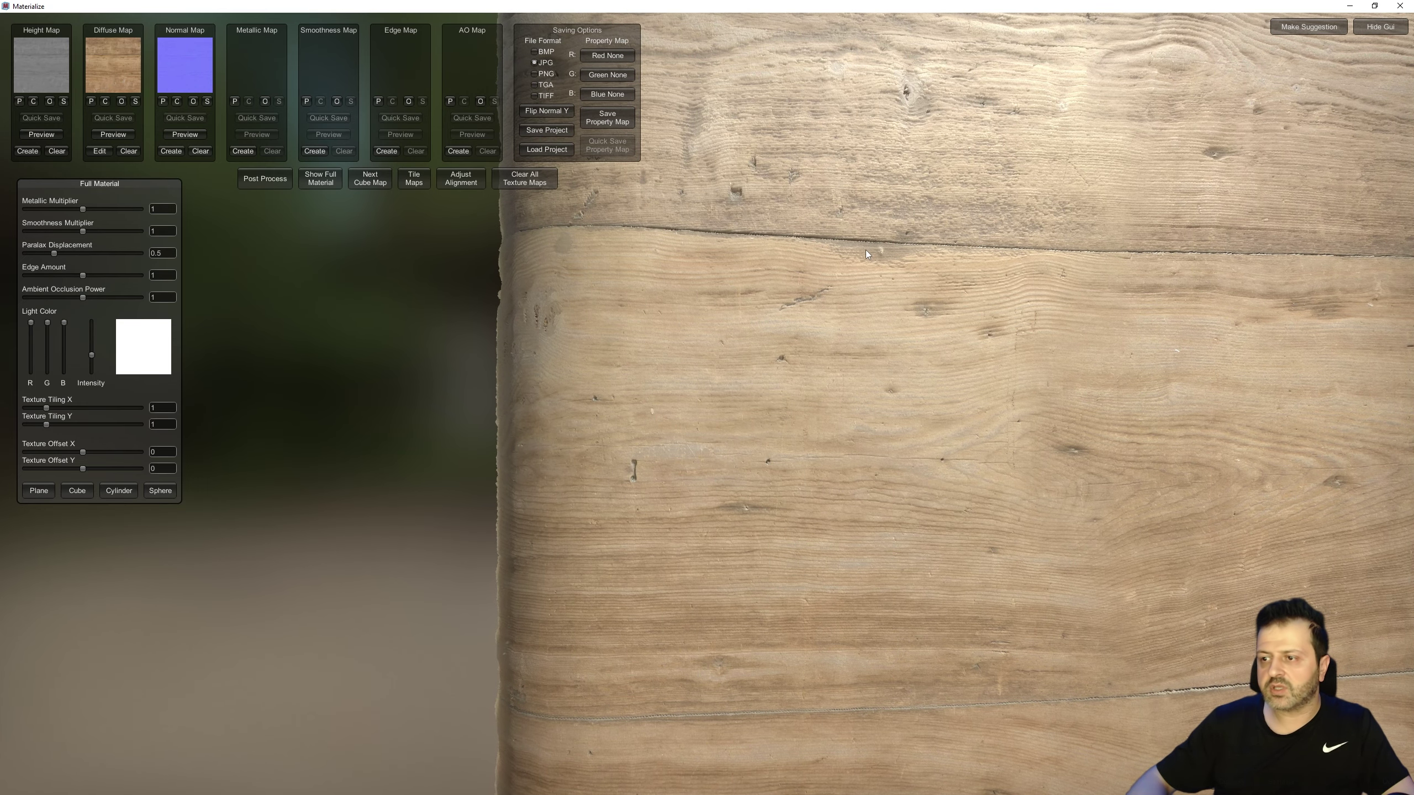
- Raise the normal map's Final Contrast to 10 and try a little angularity
{"action": "left_click", "coordinate": [171, 153]}
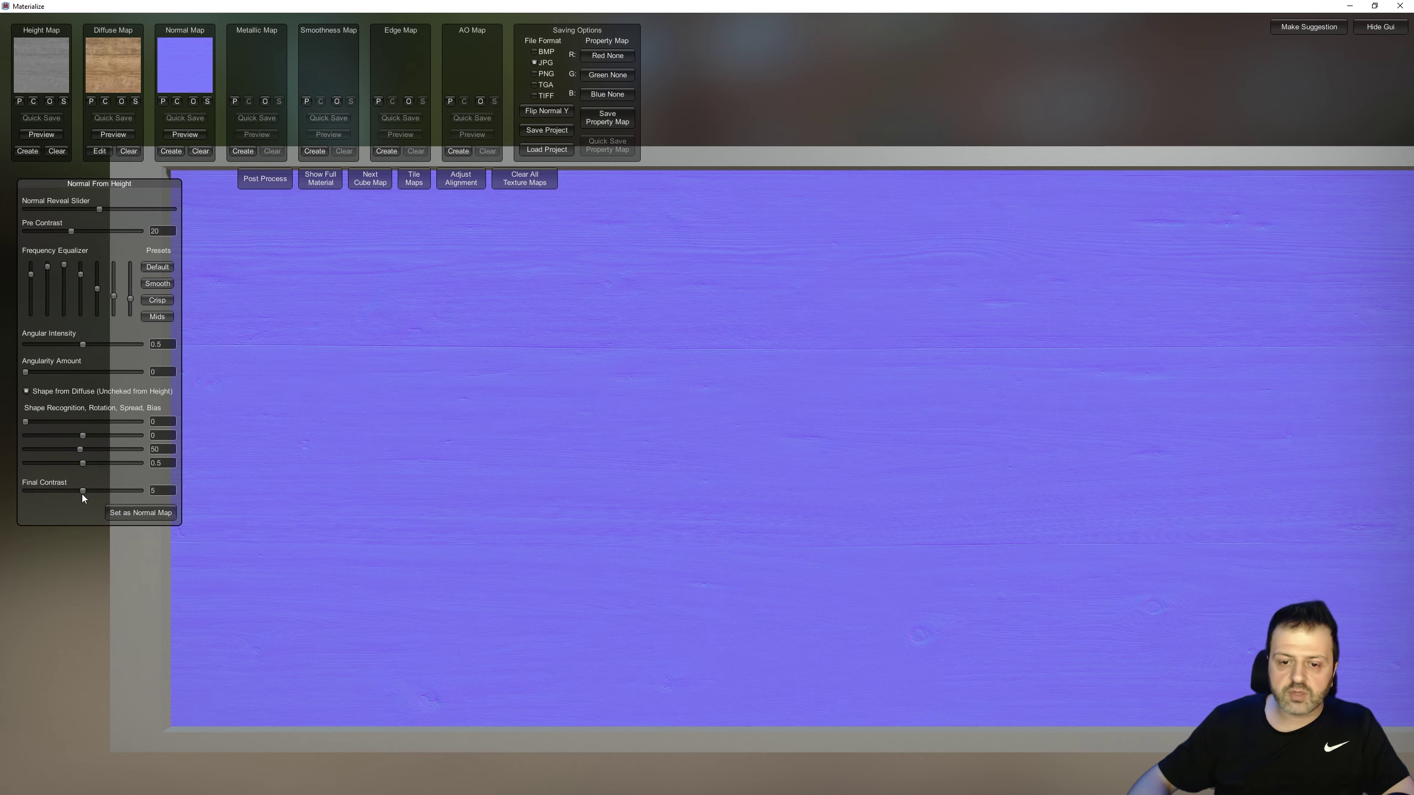
{"action": "left_click_drag", "start_coordinate": [83, 494], "coordinate": [103, 490]}
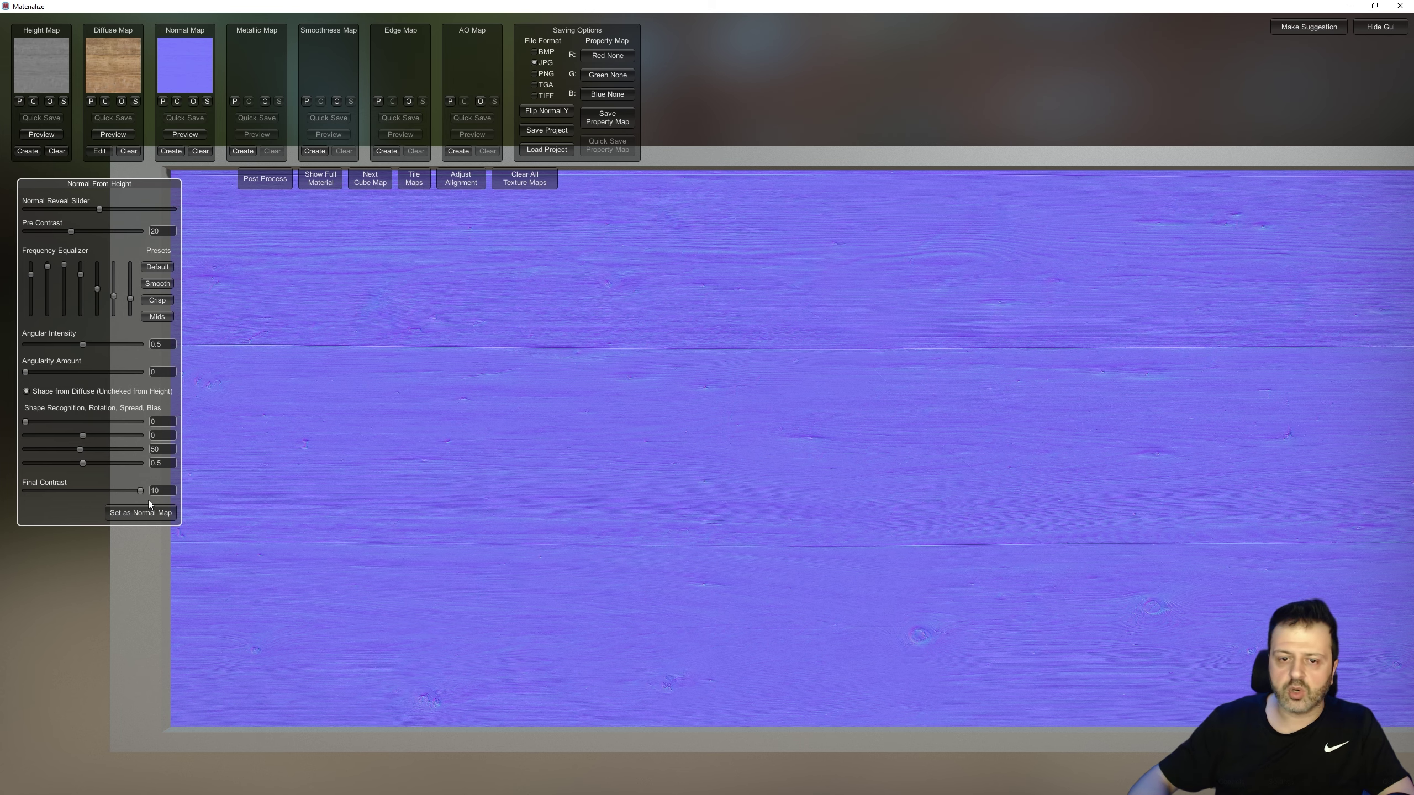
{"action": "left_click_drag", "start_coordinate": [26, 373], "coordinate": [32, 373]}
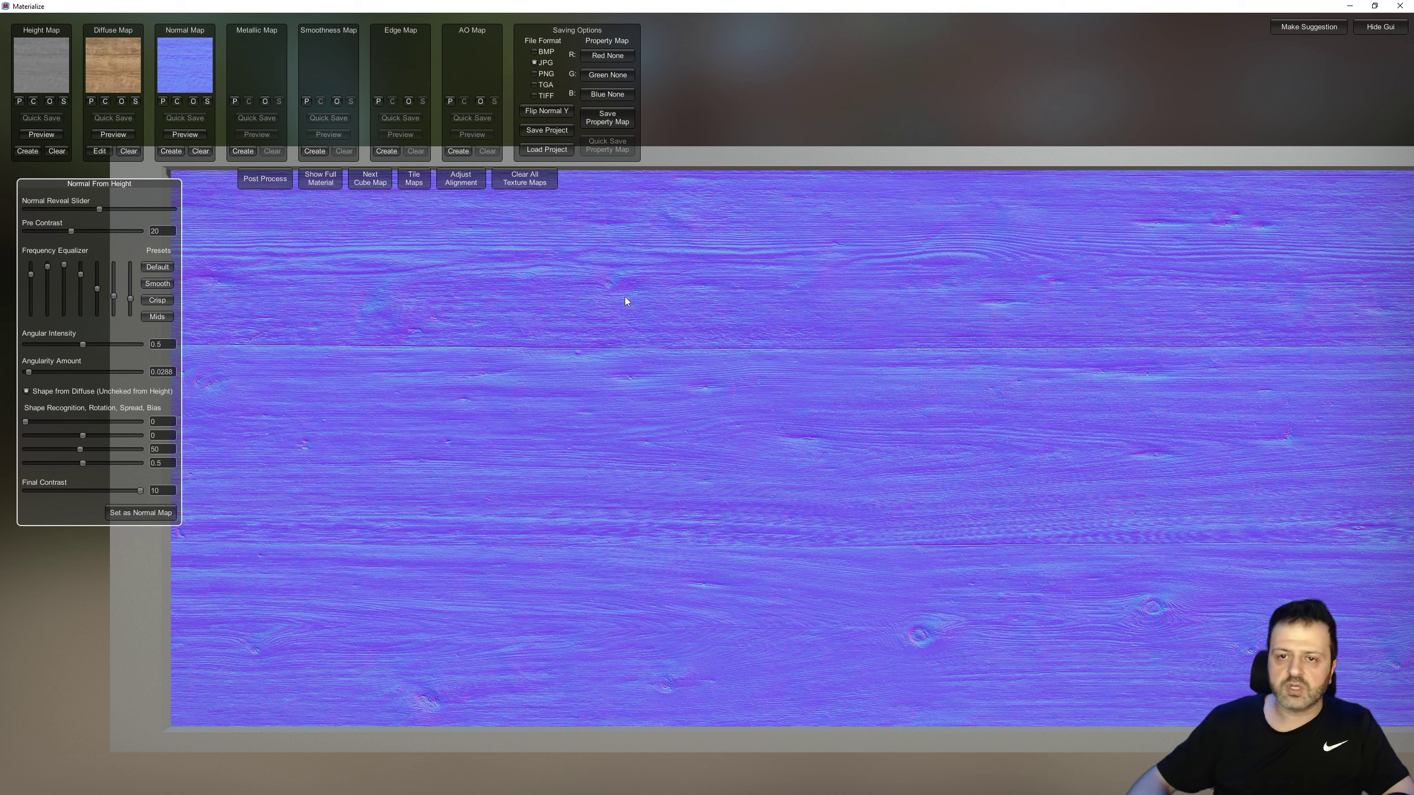
{"action": "left_click", "coordinate": [322, 179]}
{"action": "mouse_move", "coordinate": [540, 344]}
{"action": "left_mouse_down"}
{"action": "mouse_move", "coordinate": [930, 422]}
{"action": "mouse_move", "coordinate": [532, 338]}
{"action": "left_mouse_up"}
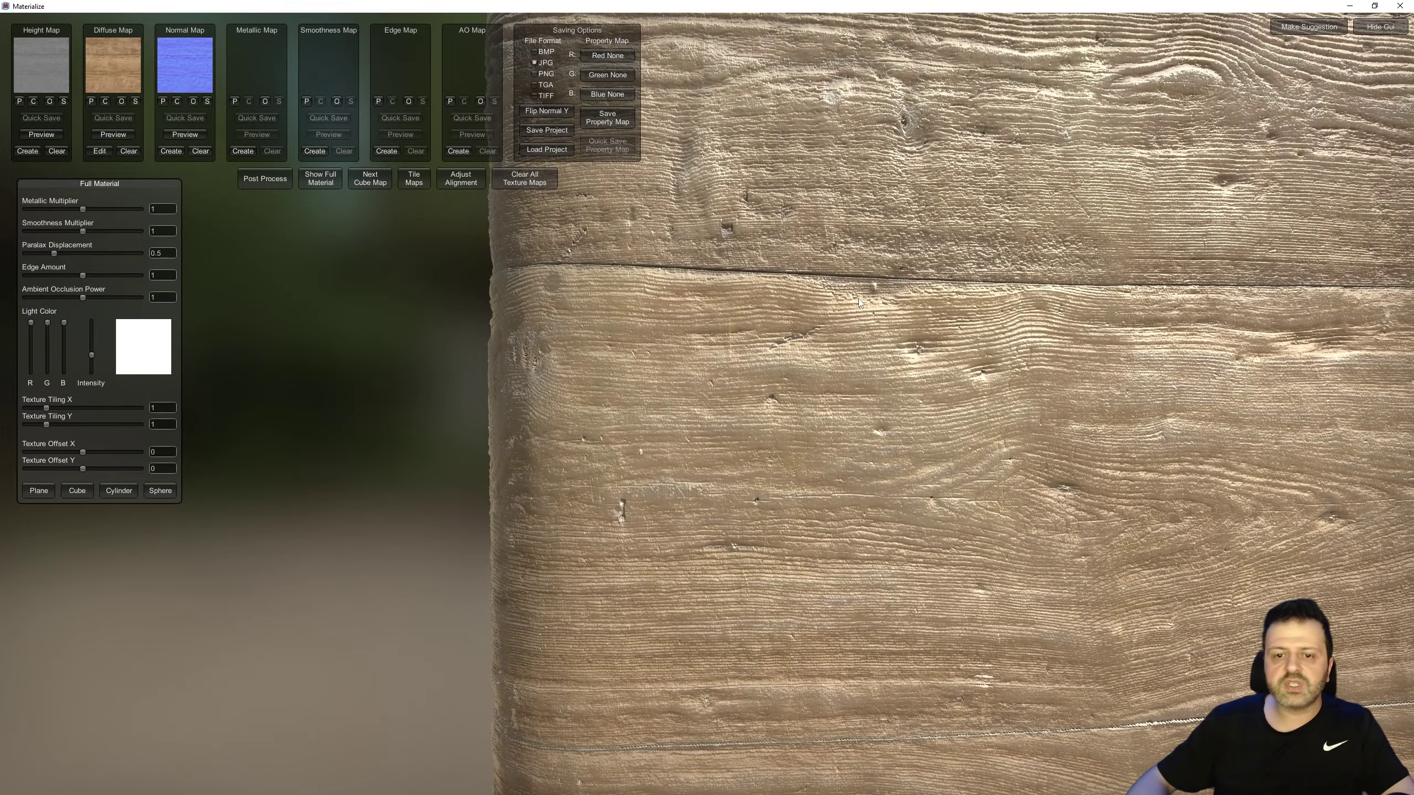
- Reset Angularity Amount to 0 and inspect the shading on the full material
{"action": "left_click", "coordinate": [174, 152]}
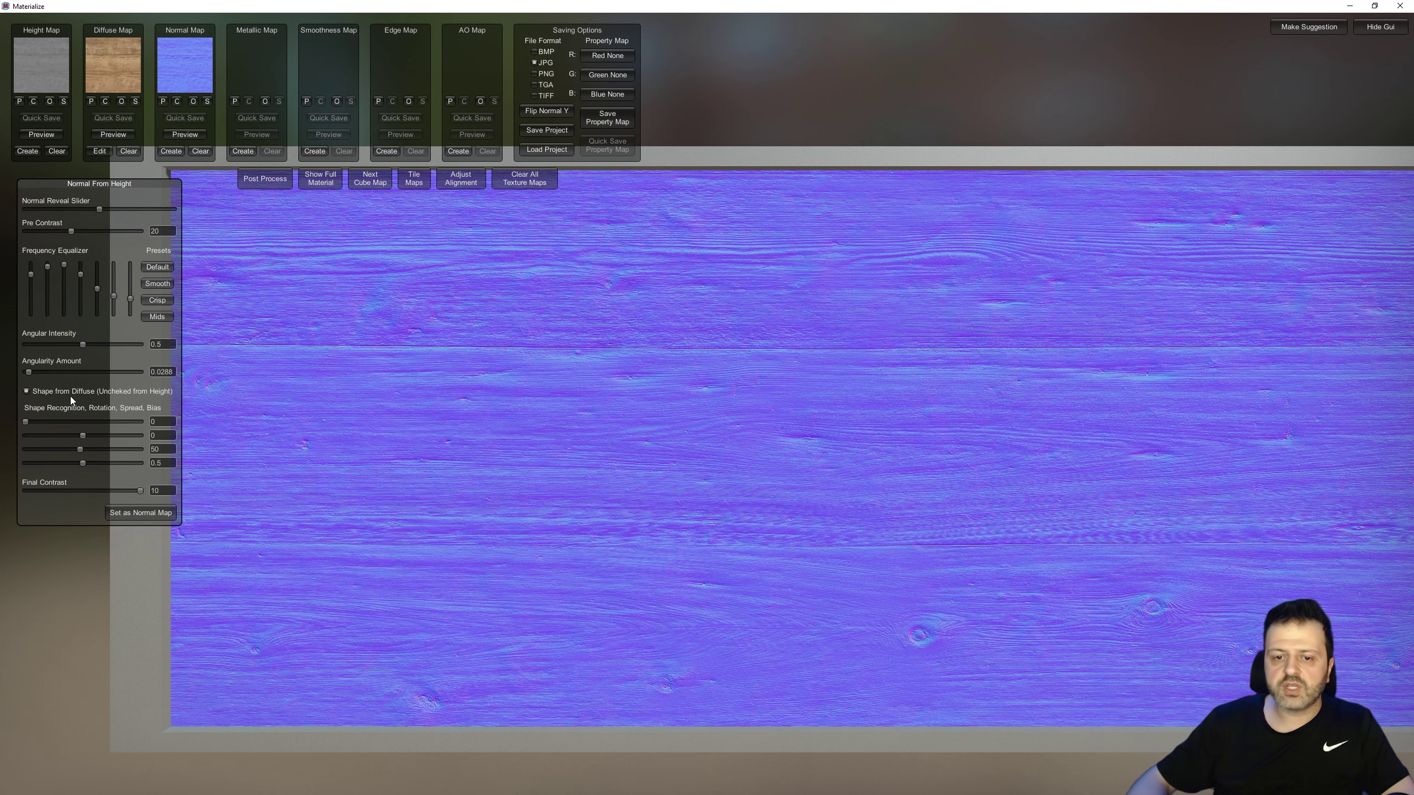
{"action": "left_click_drag", "start_coordinate": [36, 371], "coordinate": [25, 372]}
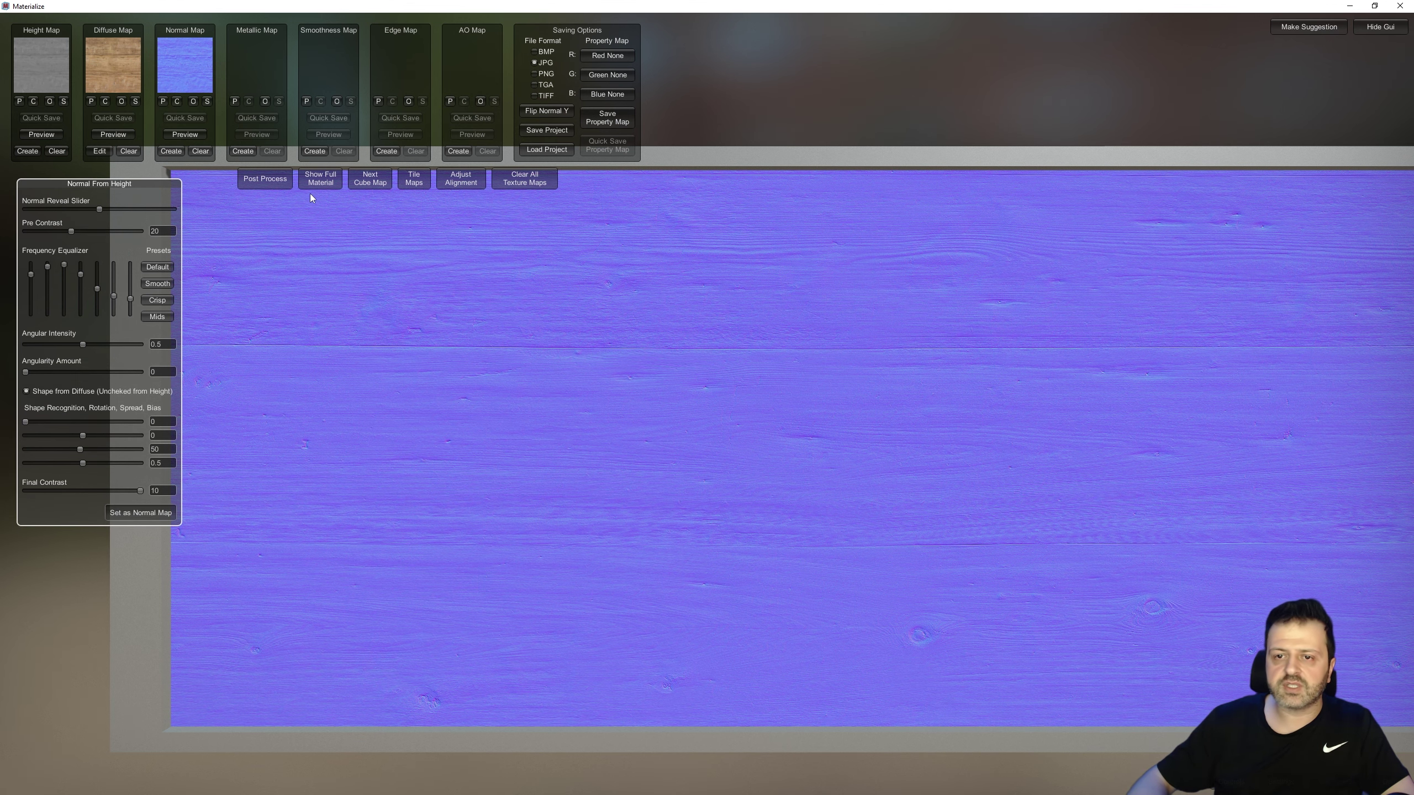
{"action": "left_click", "coordinate": [329, 181]}
{"action": "mouse_move", "coordinate": [690, 389]}
{"action": "left_mouse_down"}
{"action": "mouse_move", "coordinate": [698, 355]}
{"action": "mouse_move", "coordinate": [689, 530]}
{"action": "mouse_move", "coordinate": [735, 493]}
{"action": "mouse_move", "coordinate": [616, 477]}
{"action": "mouse_move", "coordinate": [1124, 362]}
{"action": "mouse_move", "coordinate": [1140, 335]}
{"action": "mouse_move", "coordinate": [1089, 245]}
{"action": "mouse_move", "coordinate": [973, 227]}
{"action": "mouse_move", "coordinate": [937, 446]}
{"action": "mouse_move", "coordinate": [969, 420]}
{"action": "mouse_move", "coordinate": [990, 283]}
{"action": "mouse_move", "coordinate": [758, 277]}
{"action": "left_mouse_up"}
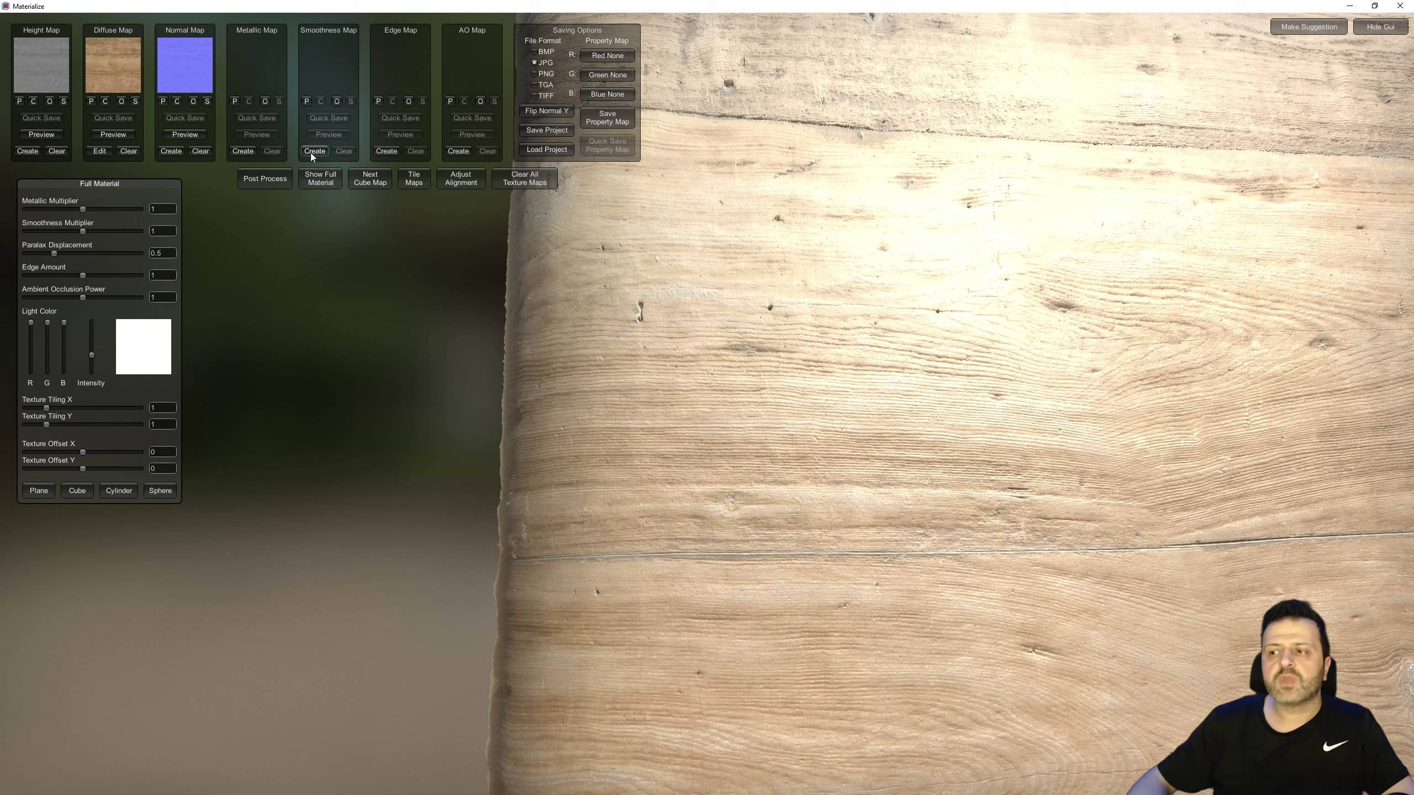
{"action": "left_click_drag", "start_coordinate": [937, 304], "coordinate": [933, 321]}
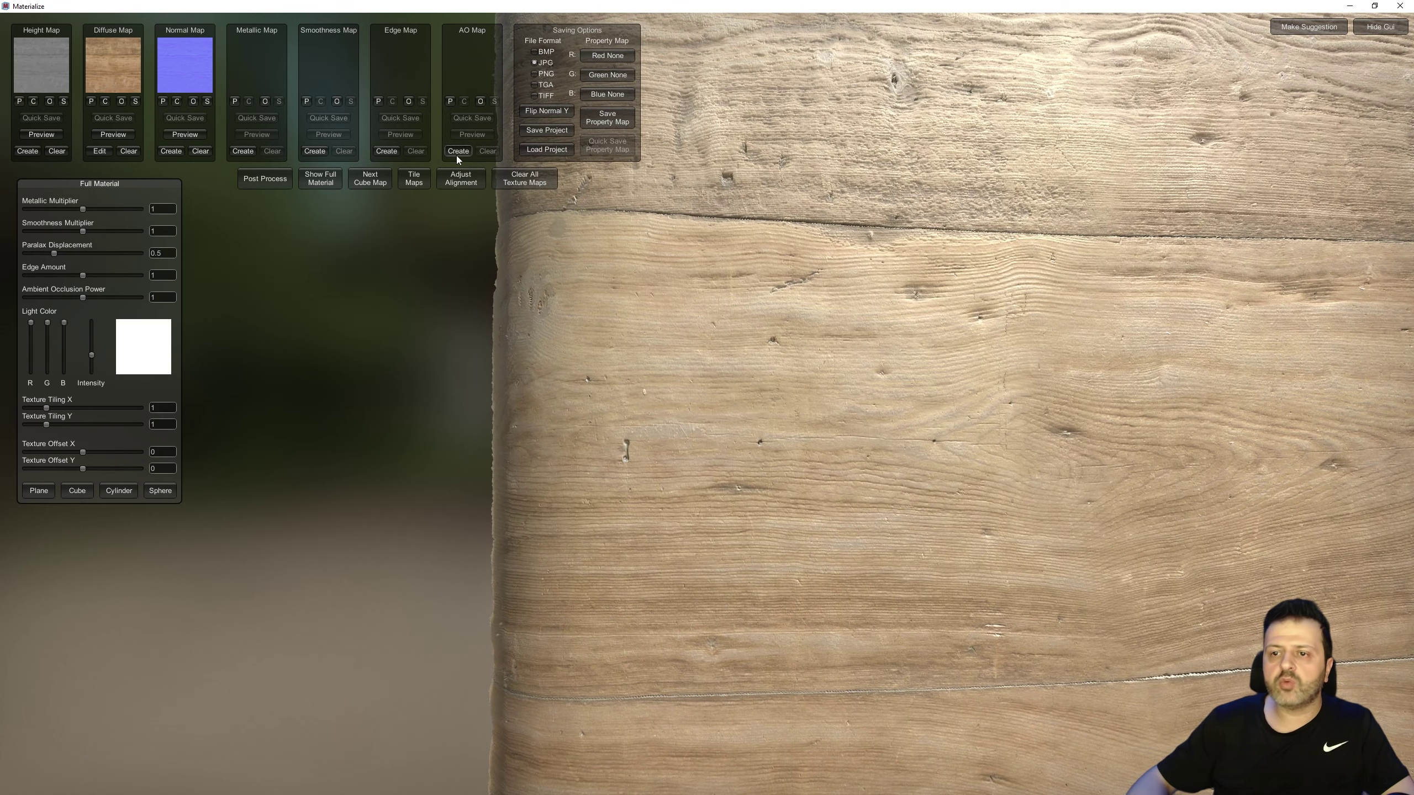
- Create an AO map with AO Bias -0.028 and AO Power about 2.14, and set it
{"action": "left_click", "coordinate": [456, 153]}
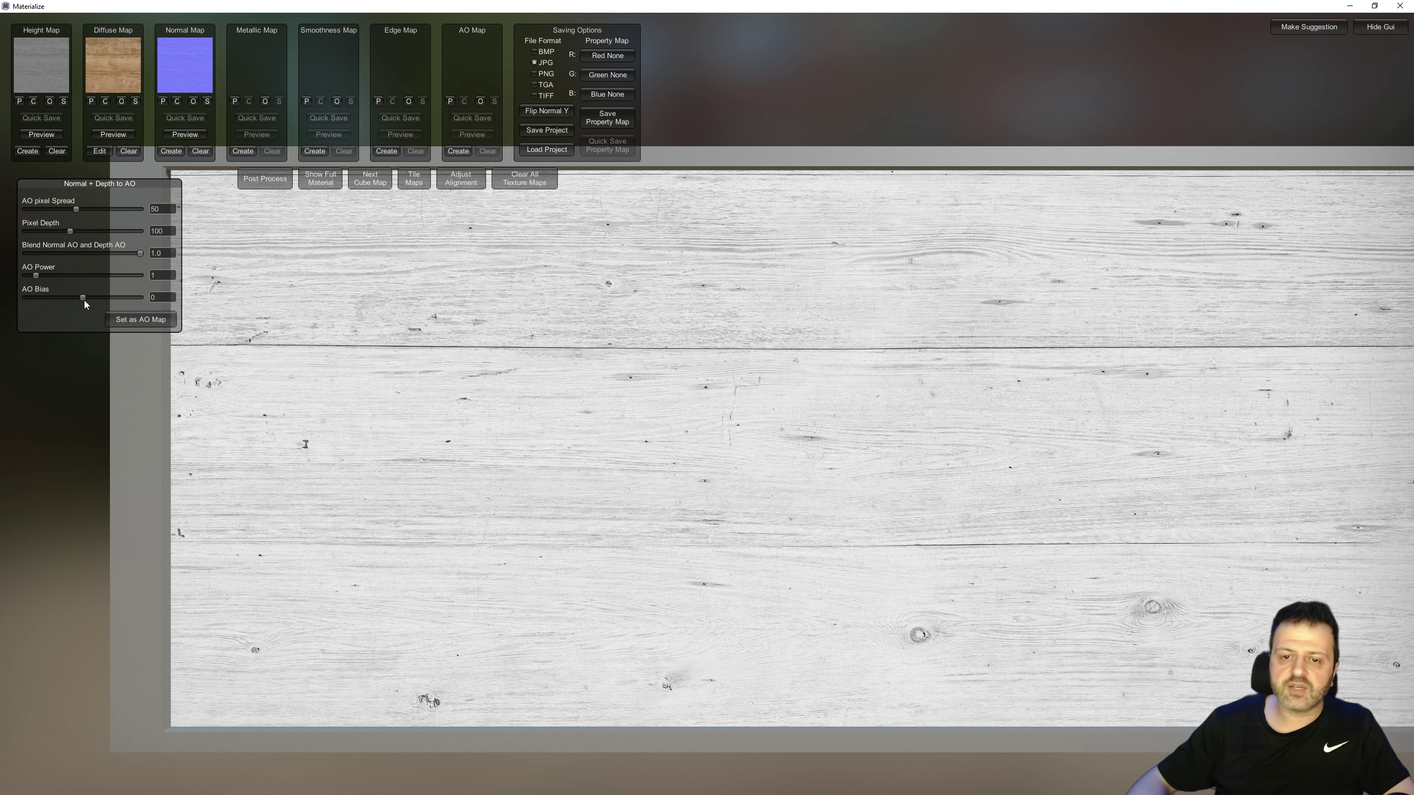
{"action": "mouse_move", "coordinate": [84, 301]}
{"action": "left_mouse_down"}
{"action": "mouse_move", "coordinate": [113, 297]}
{"action": "mouse_move", "coordinate": [93, 307]}
{"action": "left_mouse_up"}
{"action": "left_click", "coordinate": [100, 297]}
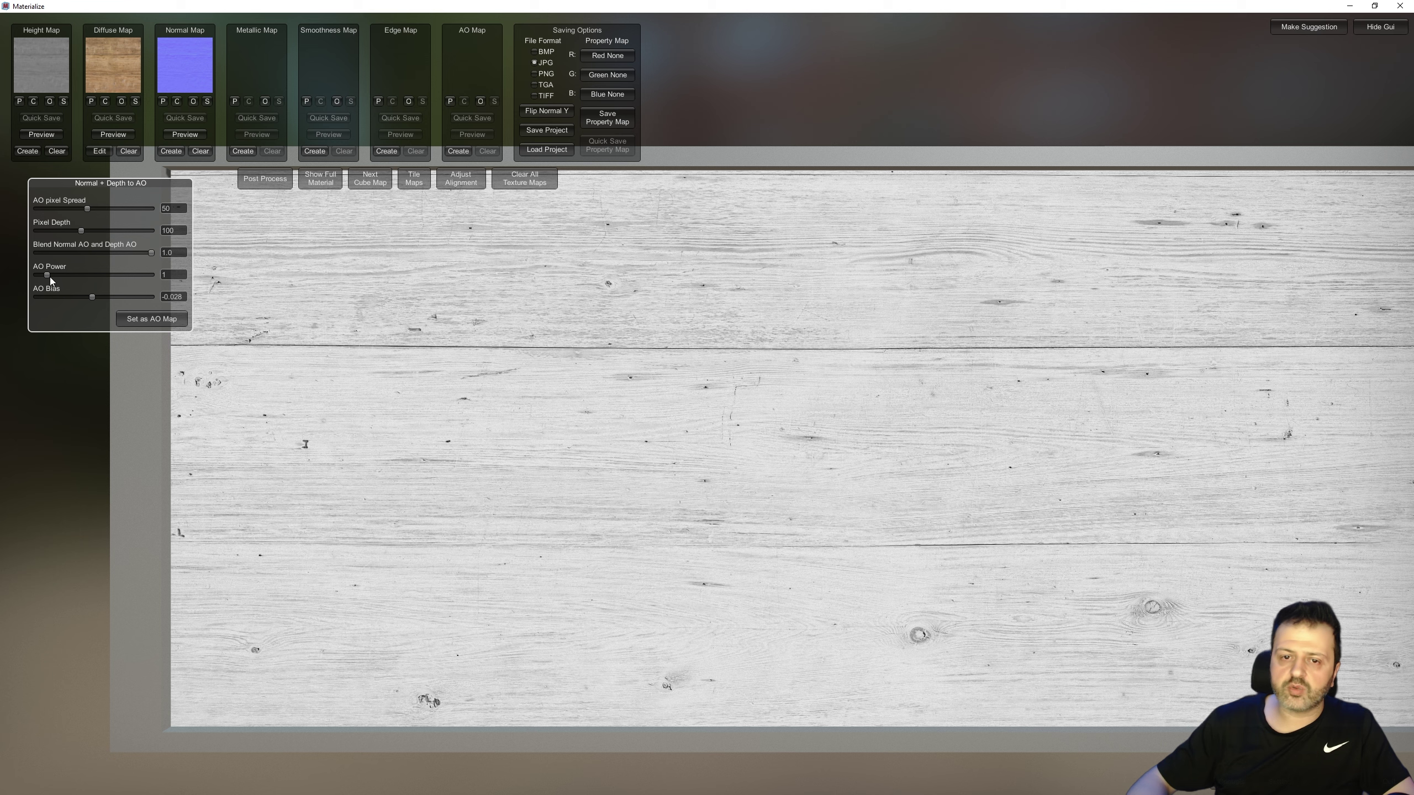
{"action": "left_click_drag", "start_coordinate": [48, 275], "coordinate": [61, 275]}
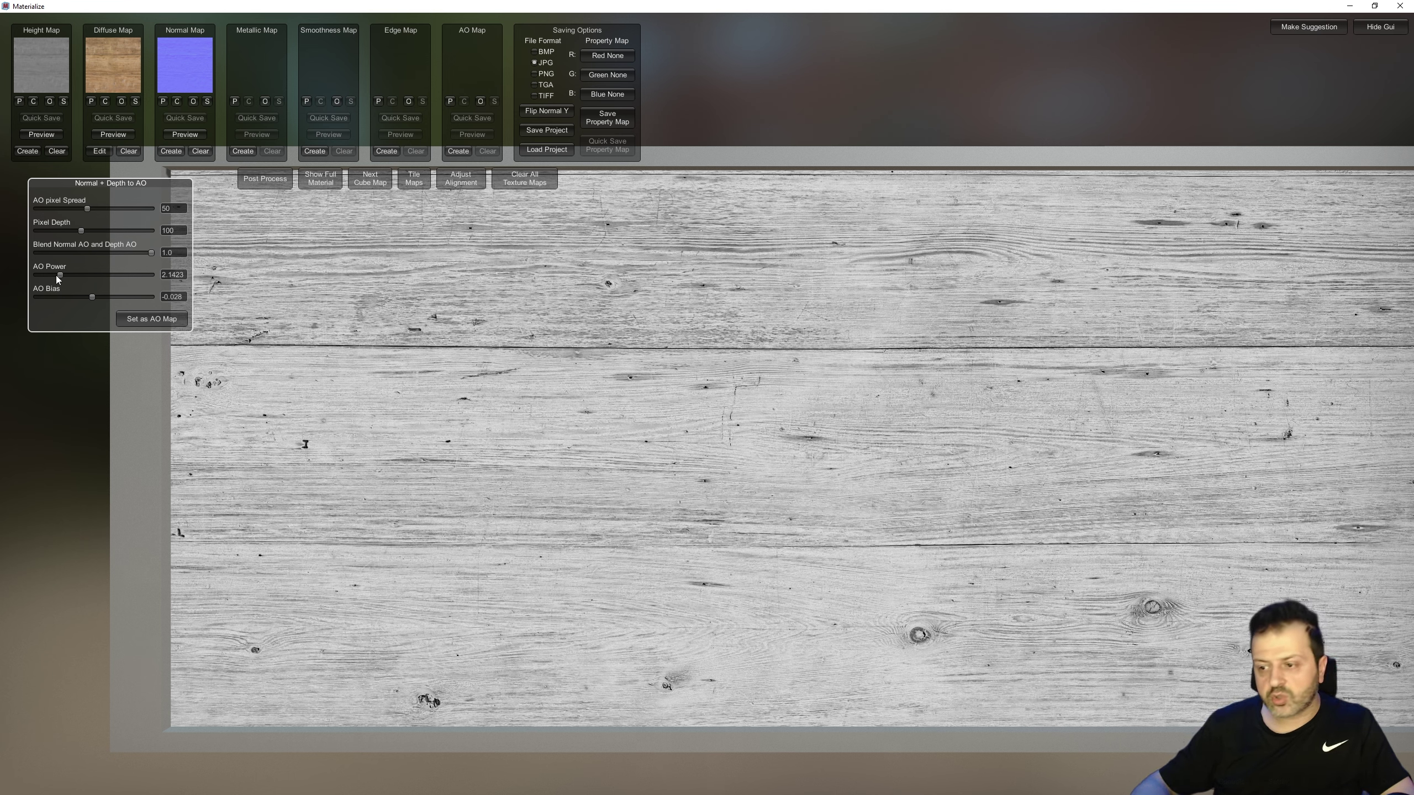
{"action": "left_click", "coordinate": [137, 321]}
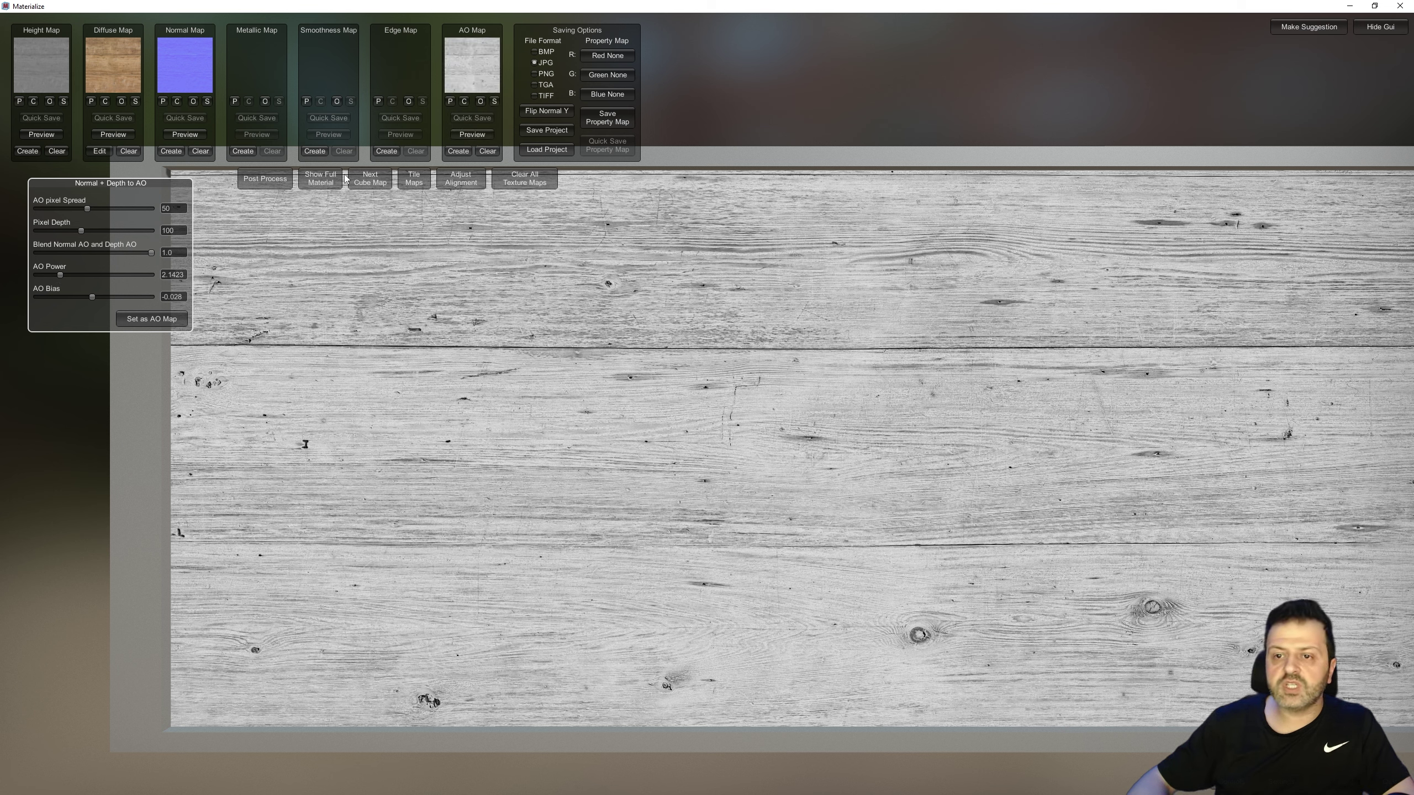
- Set Edge Amount to about 0.51 and AO Power to 1.69, checking the cube preview
{"action": "left_click", "coordinate": [327, 182]}
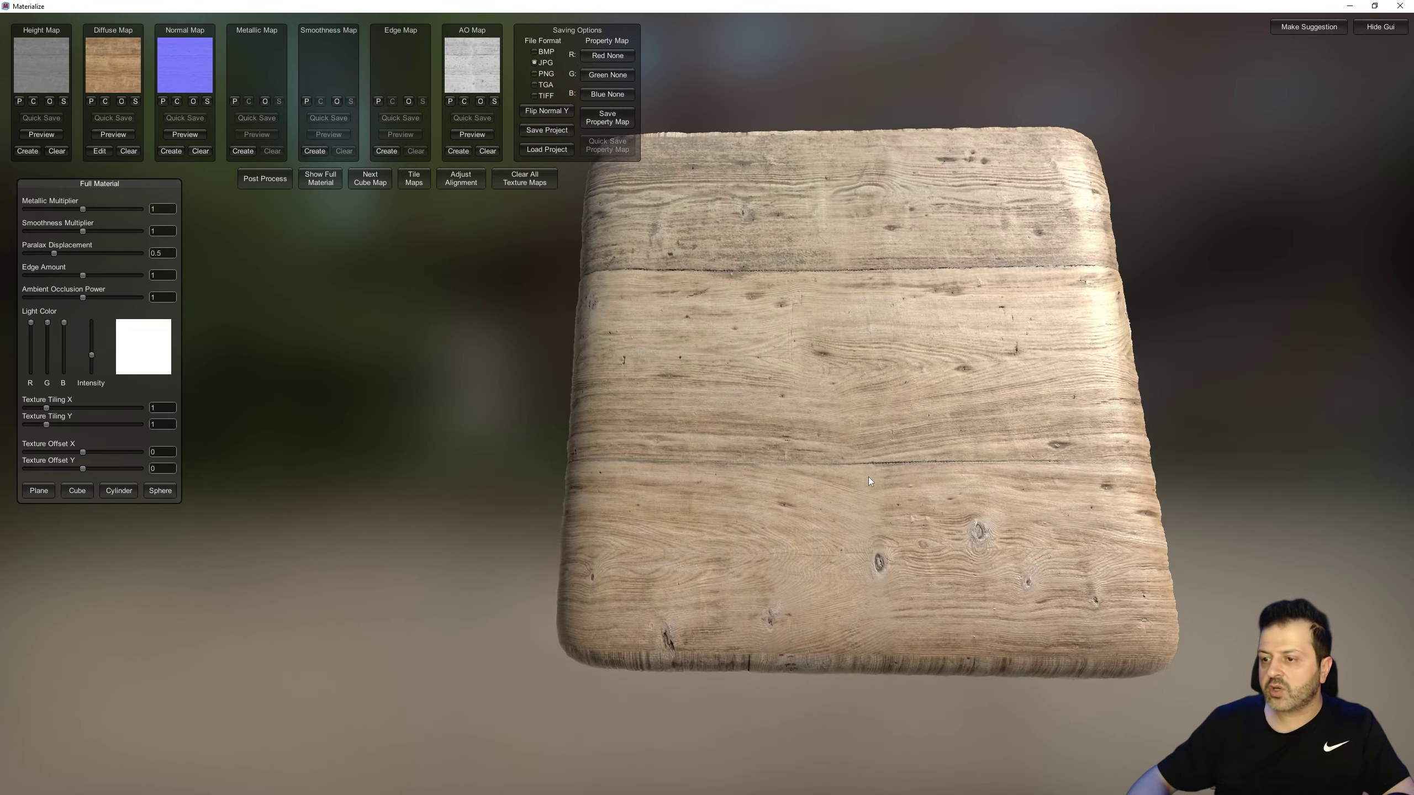
{"action": "mouse_move", "coordinate": [868, 477]}
{"action": "left_mouse_down"}
{"action": "mouse_move", "coordinate": [814, 516]}
{"action": "mouse_move", "coordinate": [782, 302]}
{"action": "left_mouse_up"}
{"action": "mouse_move", "coordinate": [83, 299]}
{"action": "left_mouse_down"}
{"action": "mouse_move", "coordinate": [25, 299]}
{"action": "mouse_move", "coordinate": [140, 297]}
{"action": "left_mouse_up"}
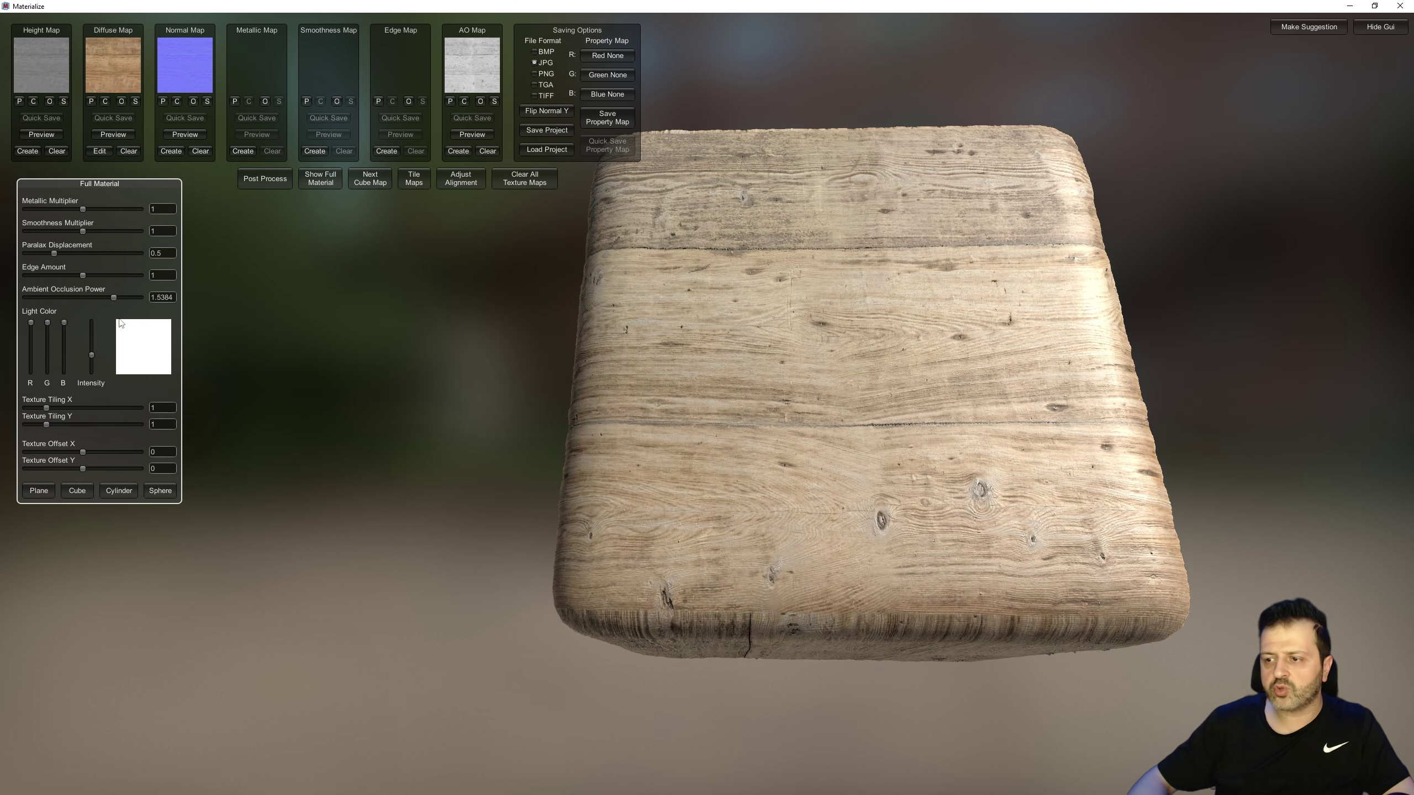
{"action": "mouse_move", "coordinate": [900, 339]}
{"action": "left_mouse_down"}
{"action": "mouse_move", "coordinate": [859, 460]}
{"action": "mouse_move", "coordinate": [866, 247]}
{"action": "mouse_move", "coordinate": [908, 385]}
{"action": "mouse_move", "coordinate": [970, 370]}
{"action": "left_mouse_up"}
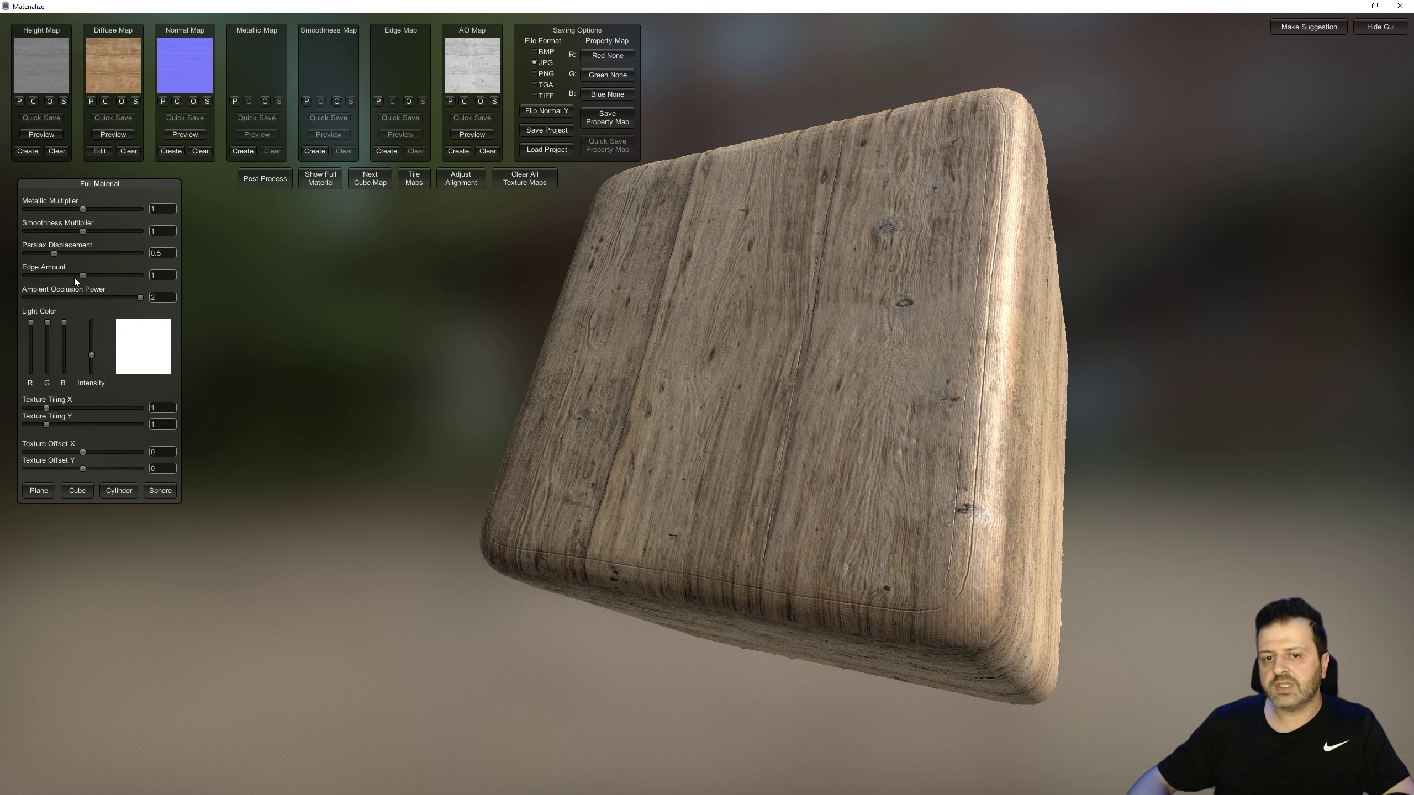
{"action": "left_click_drag", "start_coordinate": [83, 276], "coordinate": [108, 275]}
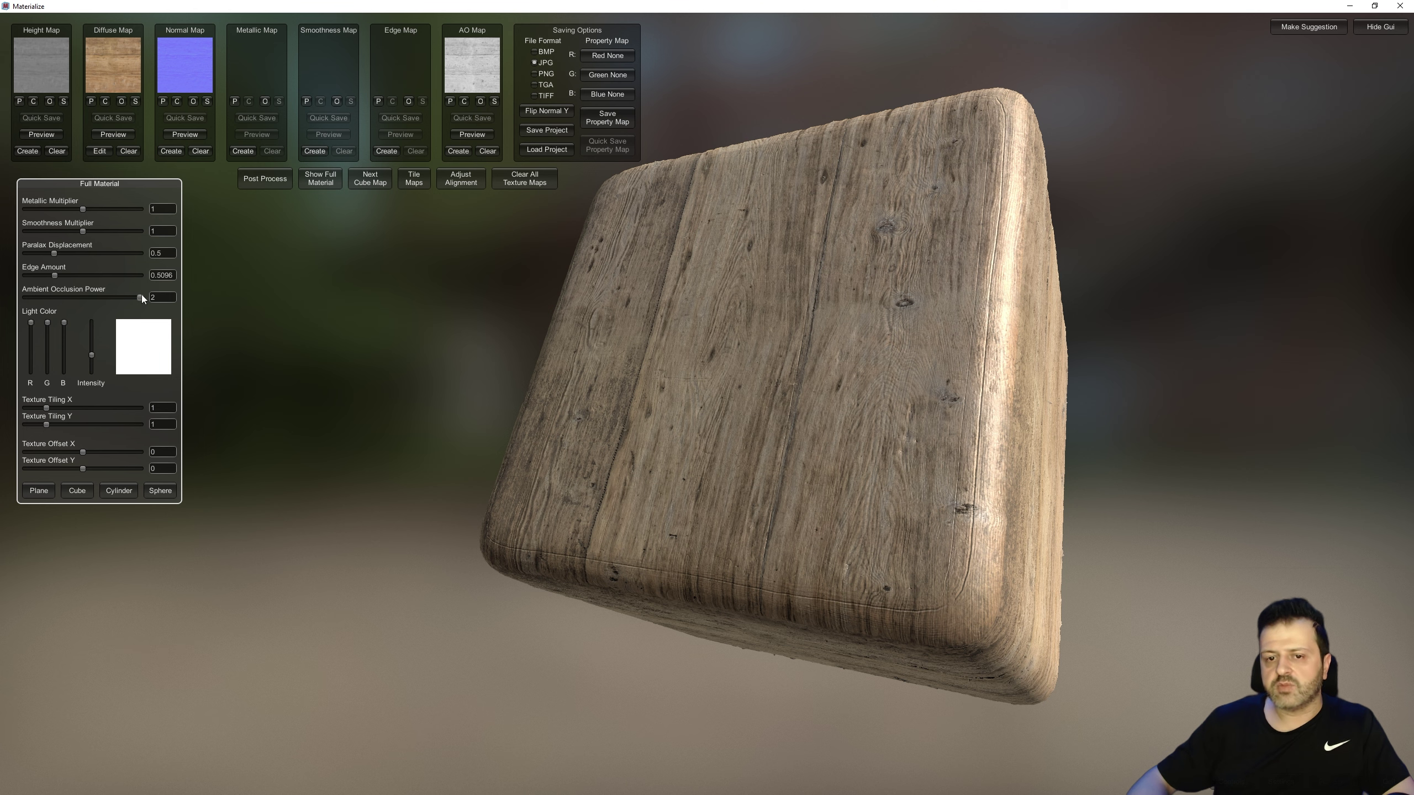
{"action": "mouse_move", "coordinate": [110, 303]}
{"action": "left_mouse_down"}
{"action": "mouse_move", "coordinate": [17, 310]}
{"action": "mouse_move", "coordinate": [128, 322]}
{"action": "mouse_move", "coordinate": [114, 332]}
{"action": "left_mouse_up"}
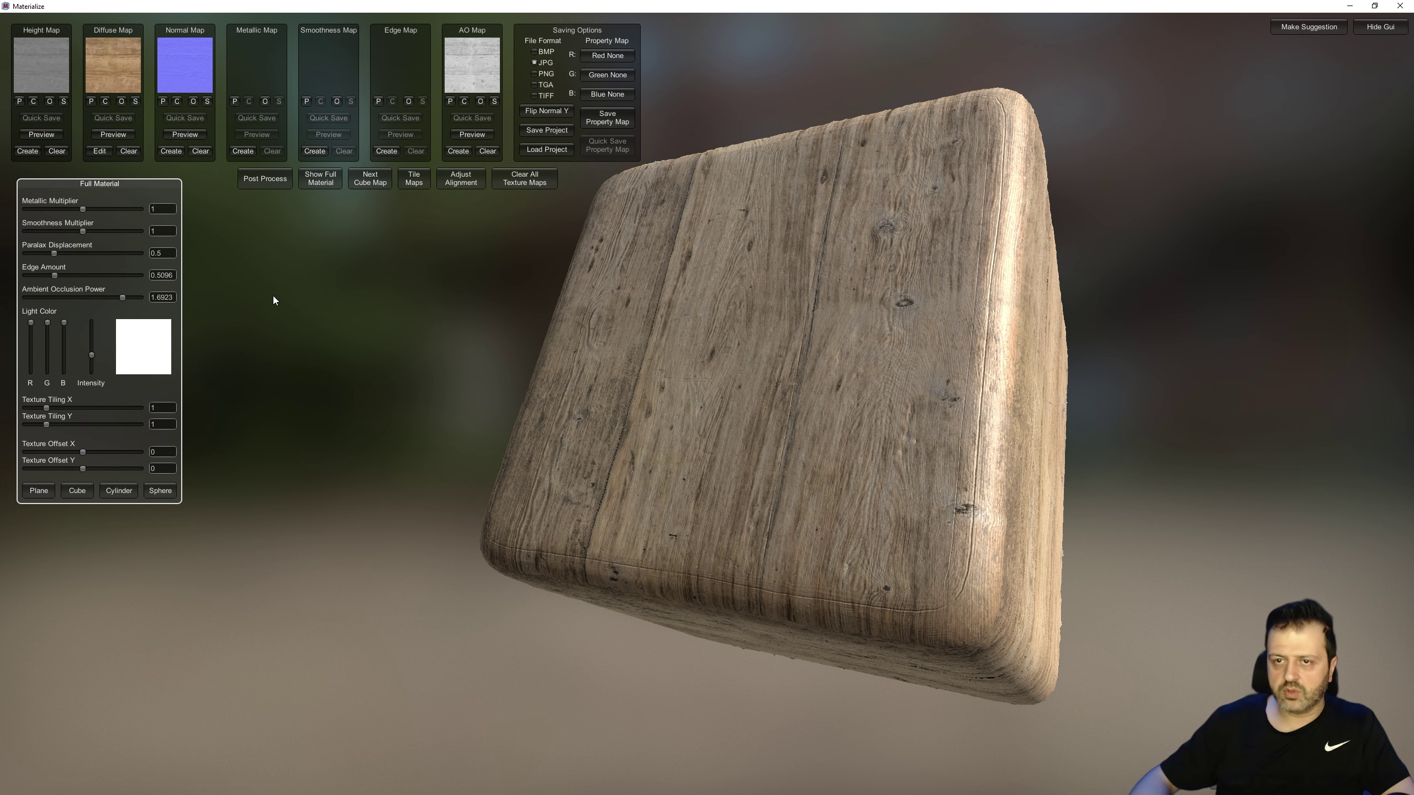
{"action": "left_click_drag", "start_coordinate": [929, 391], "coordinate": [793, 292]}
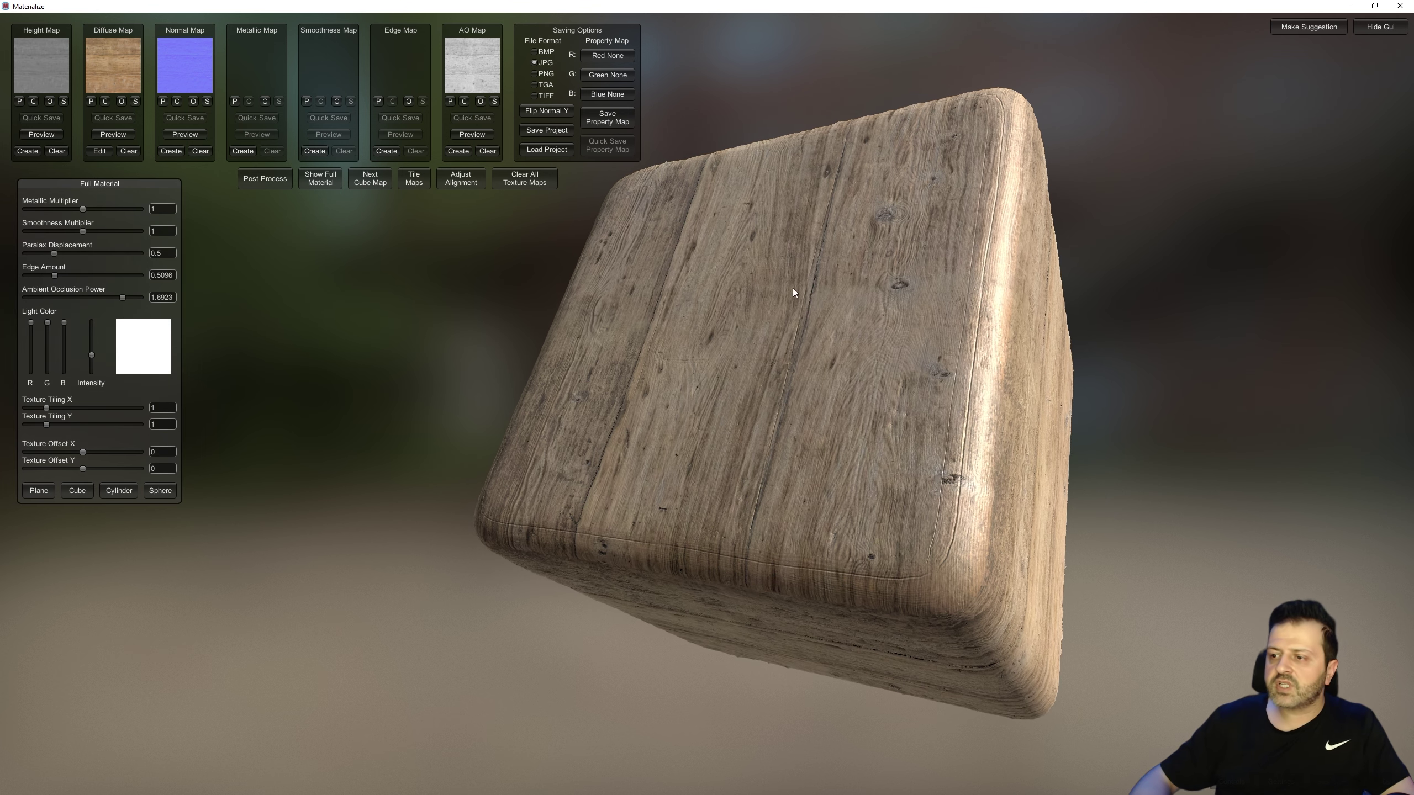
- Generate a smoothness map from the diffuse, store it, and preview the full material cube
{"action": "left_click", "coordinate": [314, 153]}
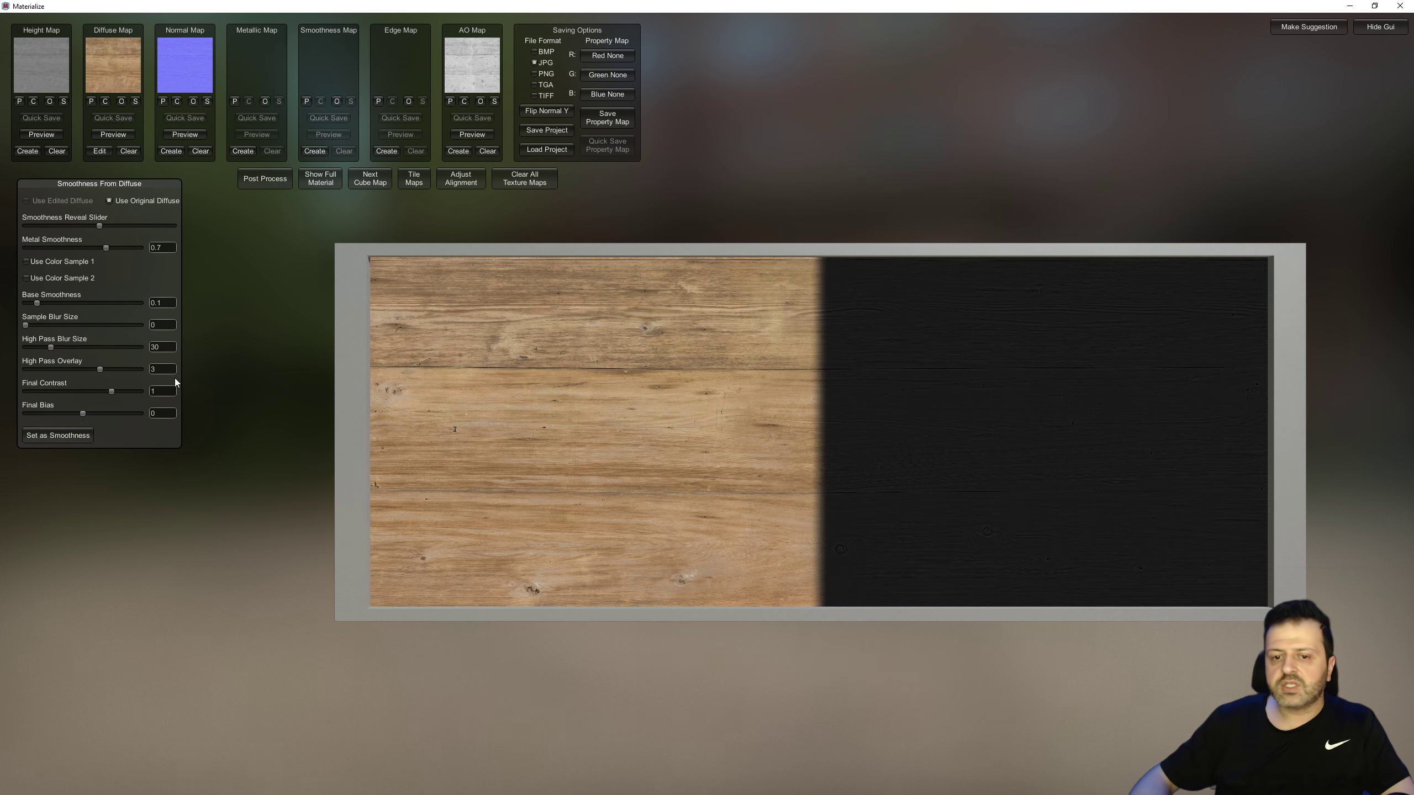
{"action": "left_click", "coordinate": [69, 435]}
{"action": "left_click", "coordinate": [322, 180]}
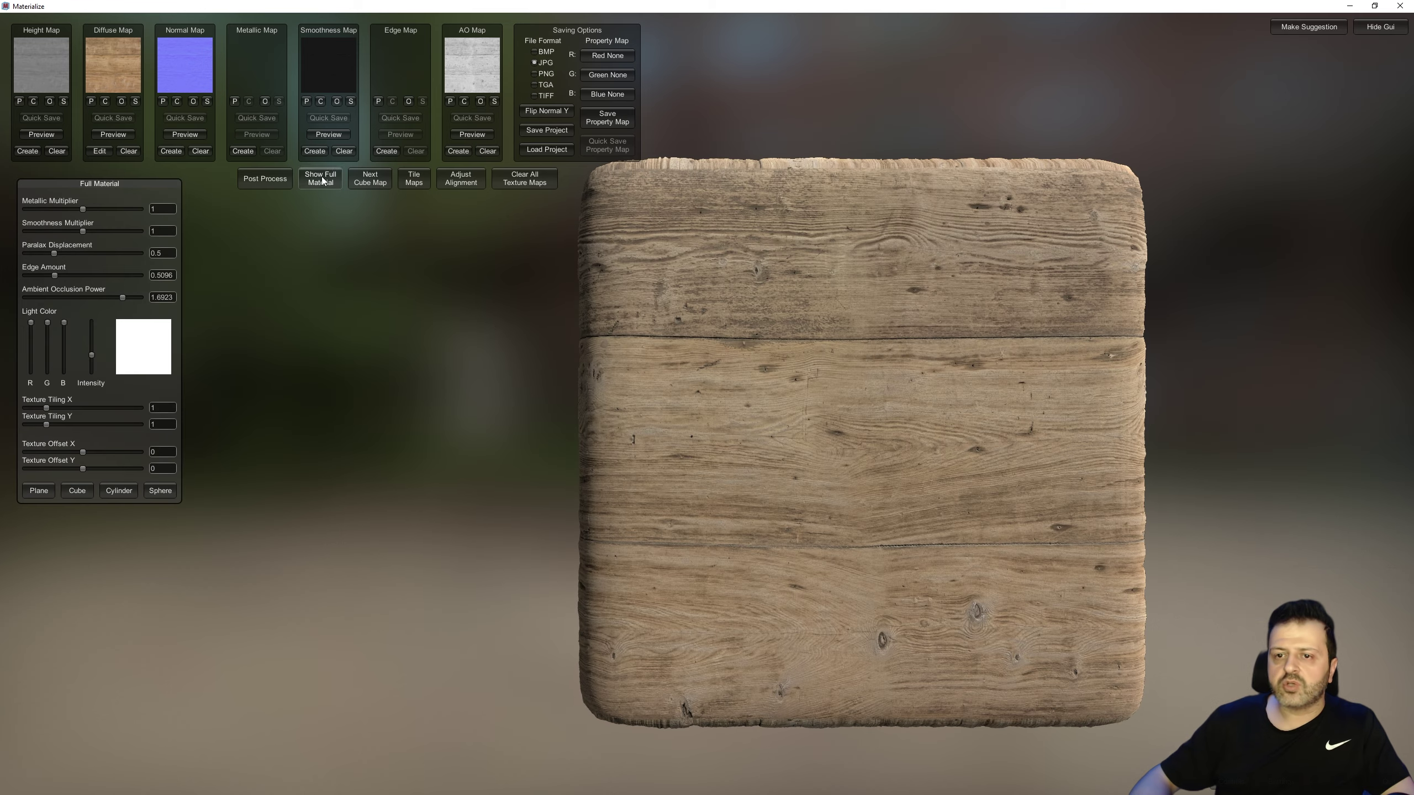
{"action": "left_click_drag", "start_coordinate": [839, 388], "coordinate": [785, 323]}
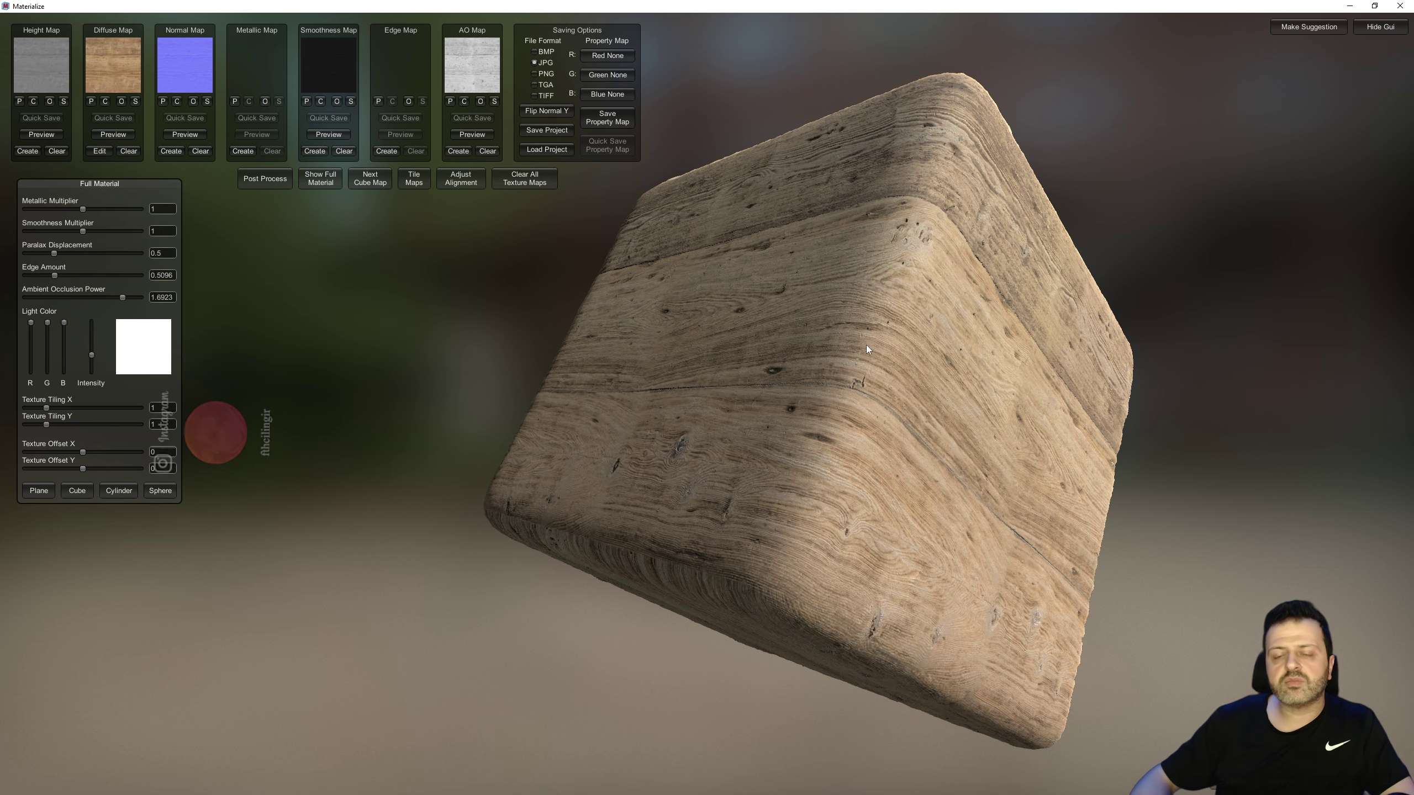
- Raise High Pass Overlay, set Base Smoothness to 0.2105 and Final Bias to 0.3173
{"action": "left_click", "coordinate": [312, 152]}
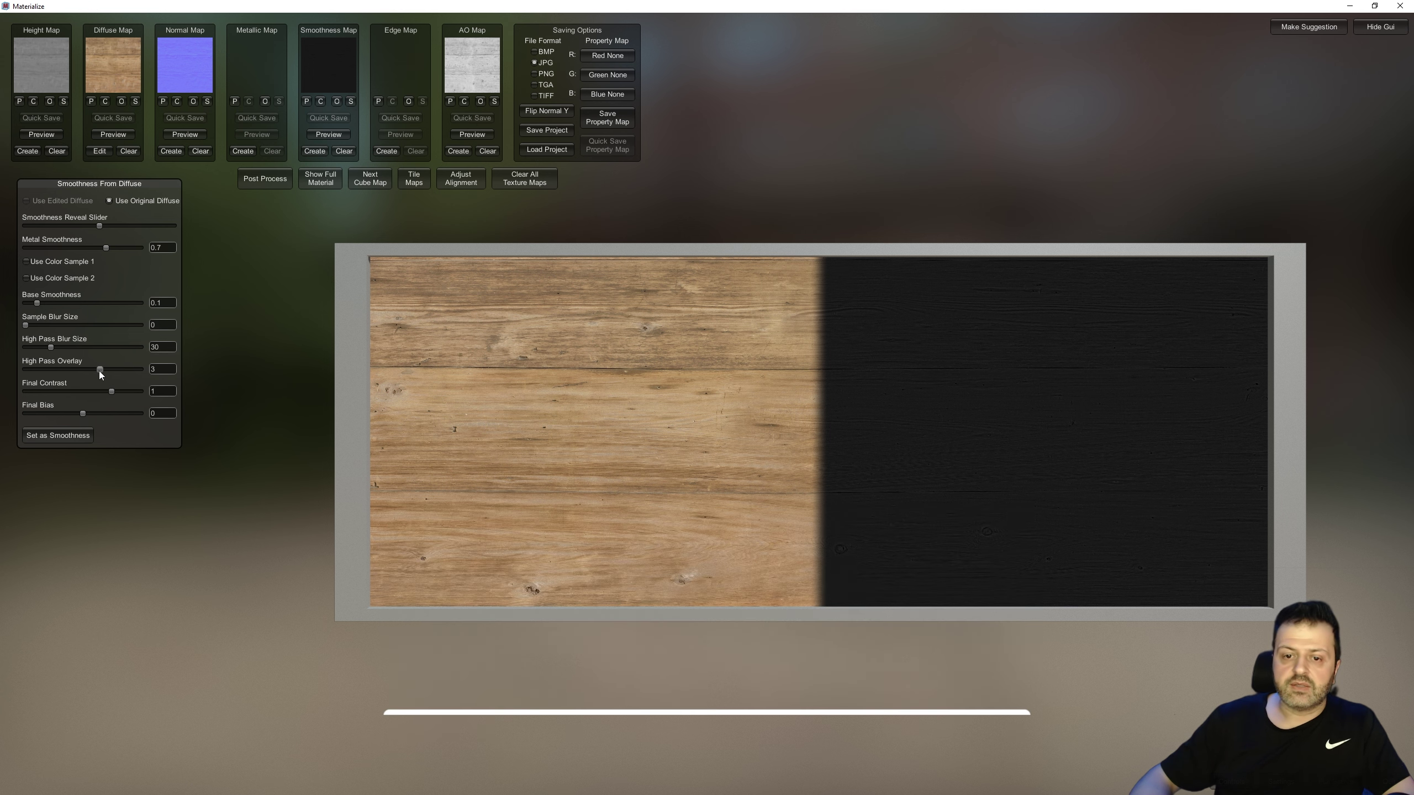
{"action": "mouse_move", "coordinate": [99, 370]}
{"action": "left_mouse_down"}
{"action": "mouse_move", "coordinate": [90, 413]}
{"action": "mouse_move", "coordinate": [128, 408]}
{"action": "left_mouse_up"}
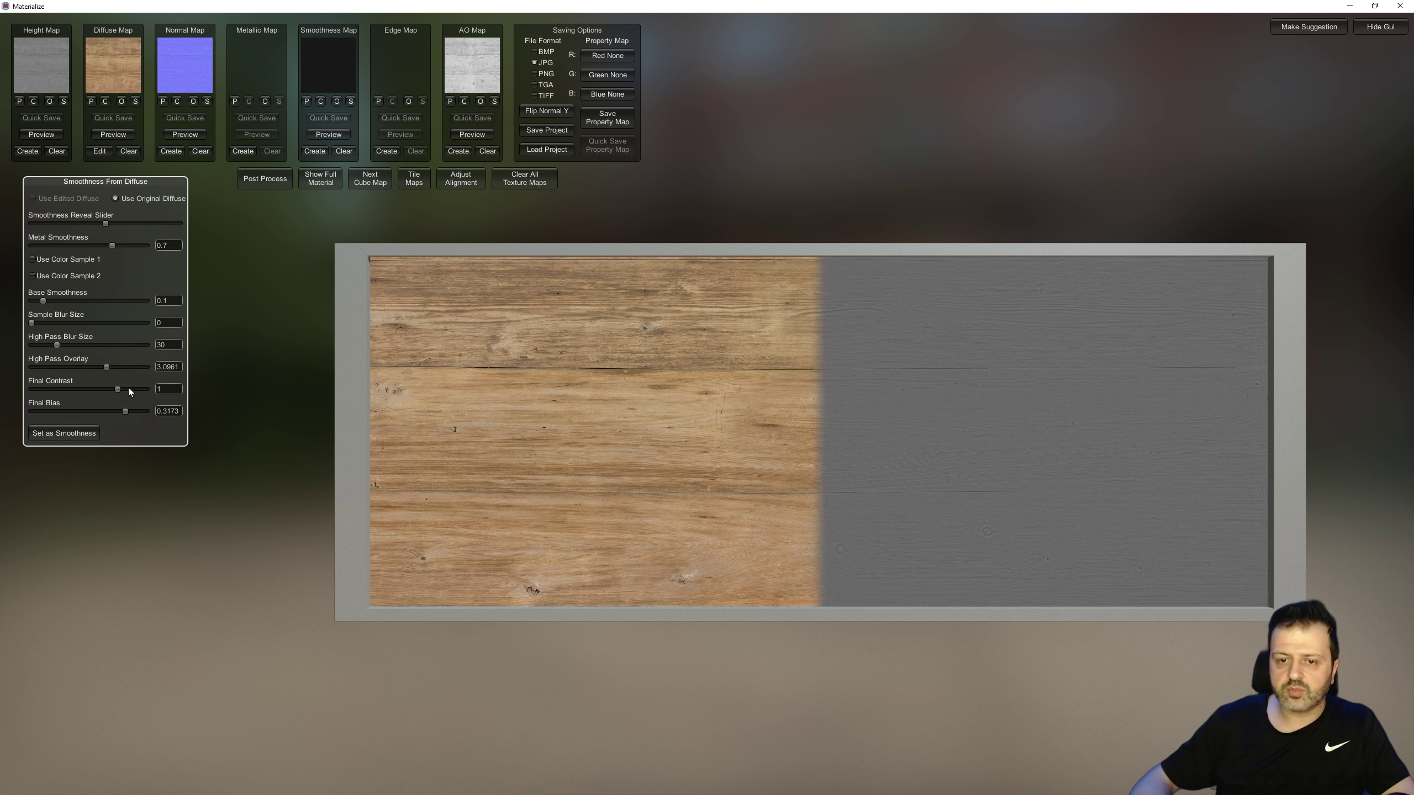
{"action": "left_click_drag", "start_coordinate": [46, 301], "coordinate": [57, 299]}
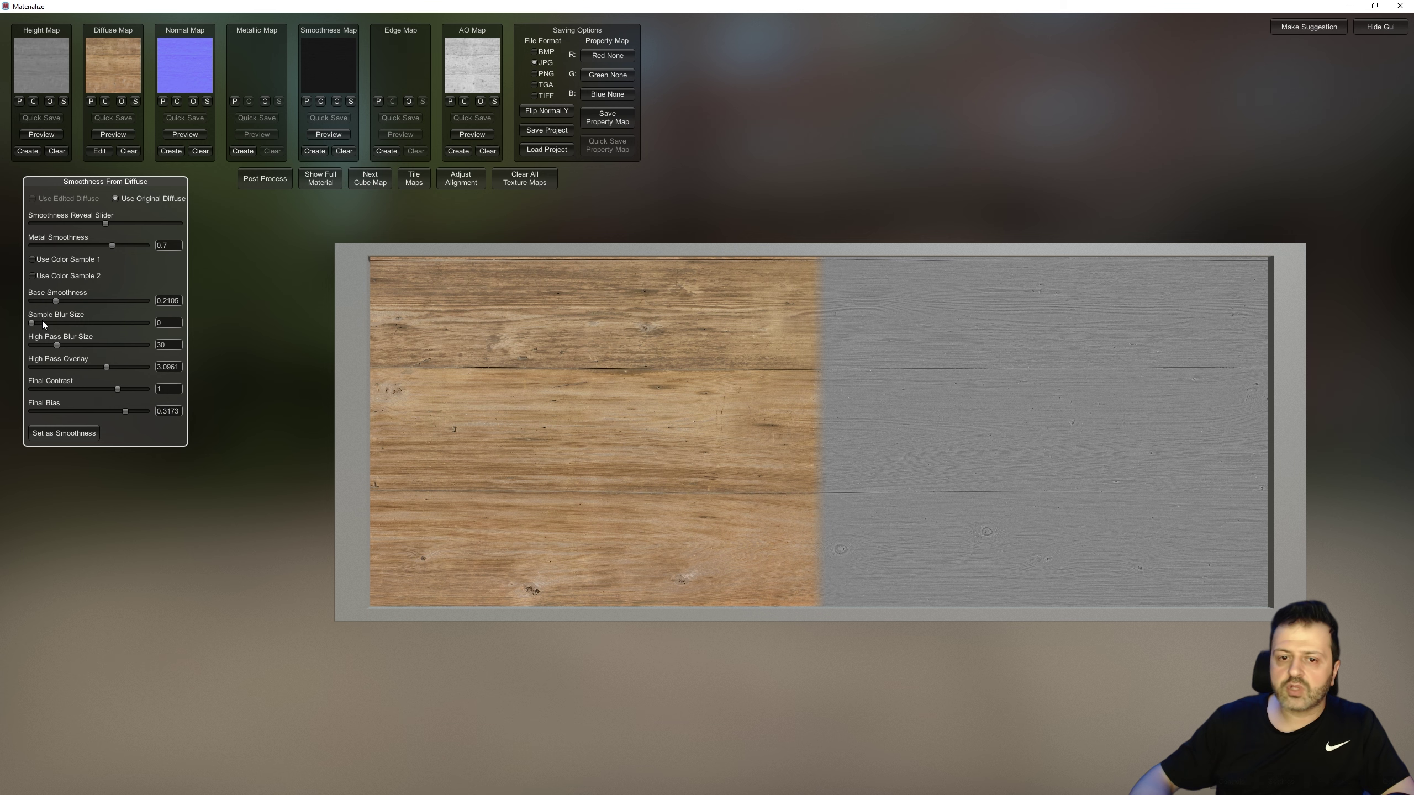
{"action": "left_click_drag", "start_coordinate": [57, 347], "coordinate": [50, 347]}
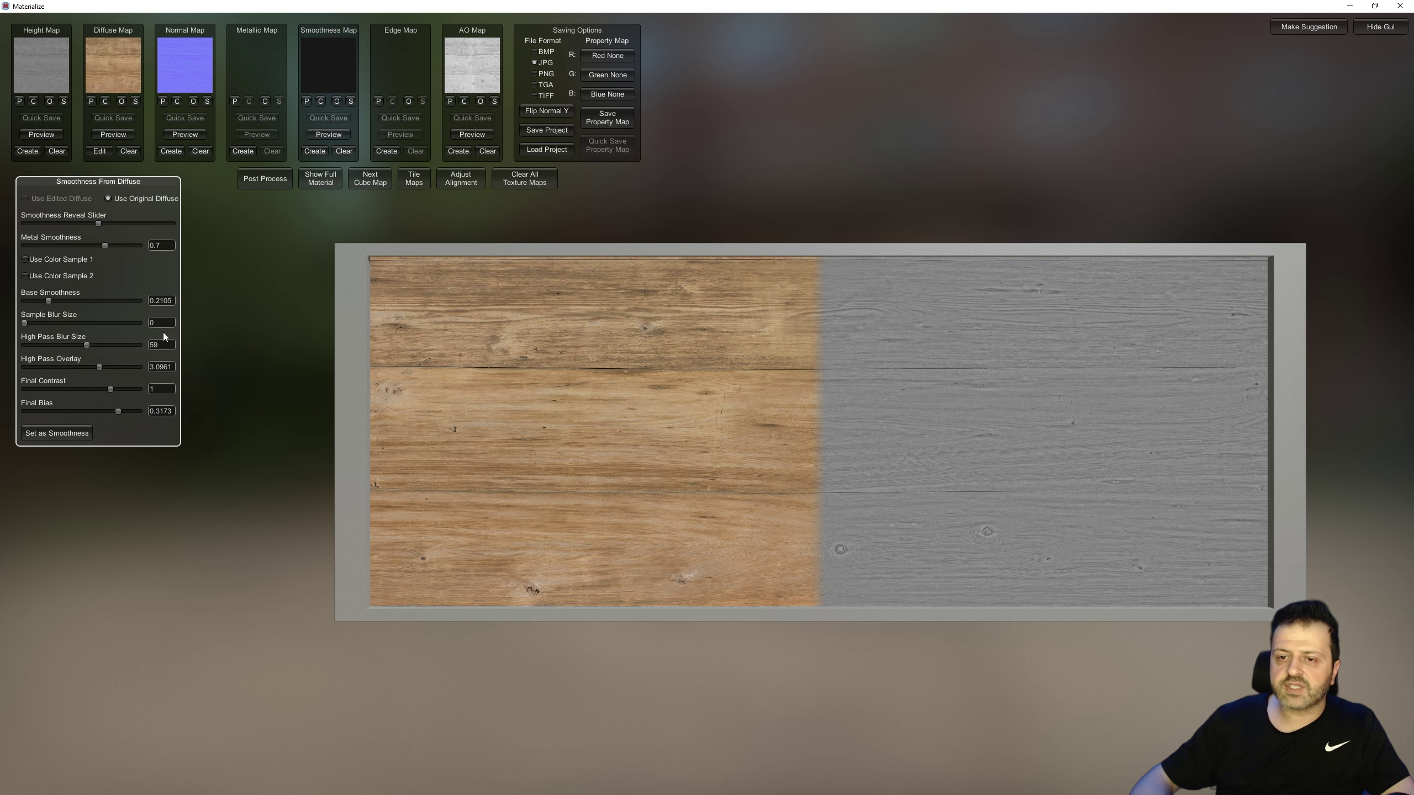
- Show the full wood material on the 3D cube and orbit it to inspect the surface
{"action": "left_click", "coordinate": [316, 182]}
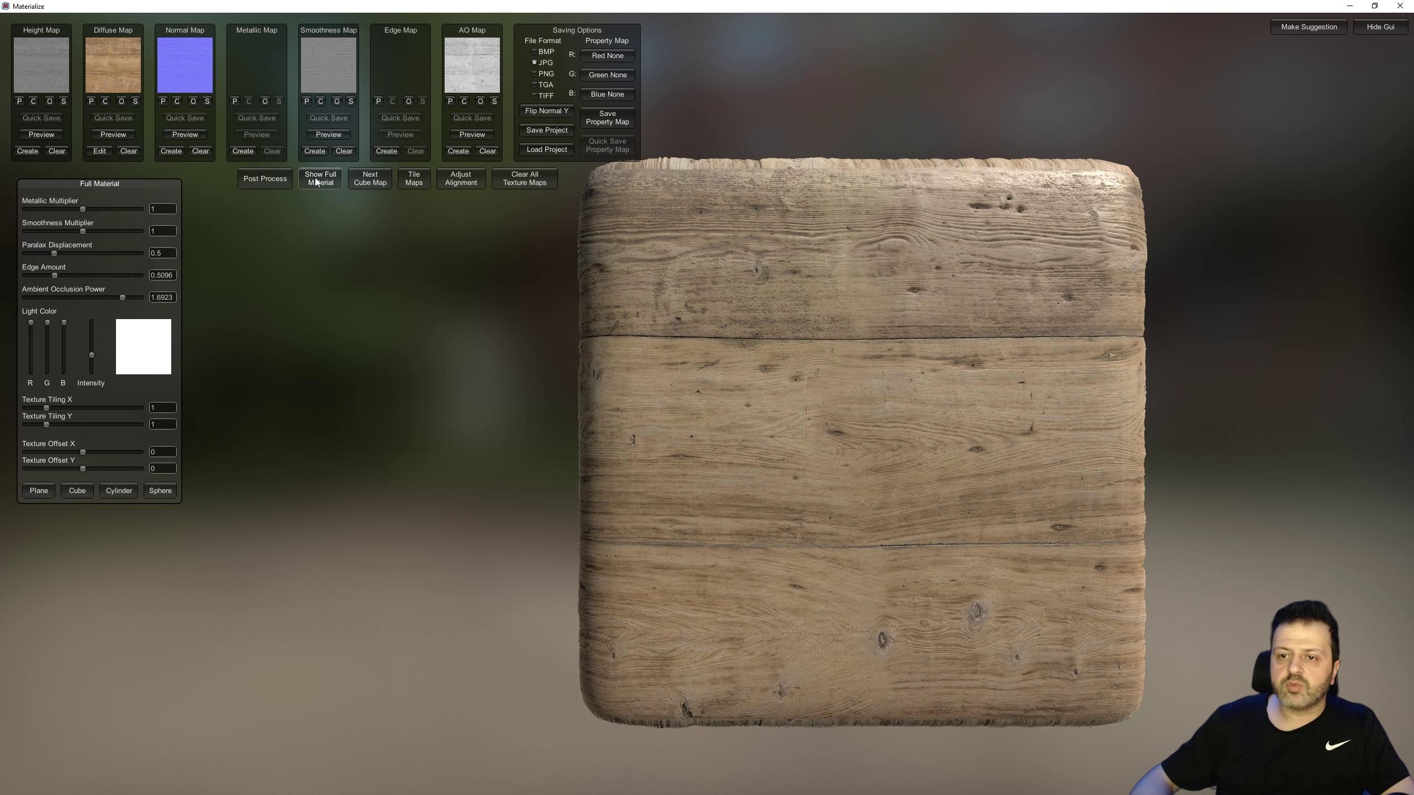
{"action": "mouse_move", "coordinate": [536, 434]}
{"action": "left_mouse_down"}
{"action": "mouse_move", "coordinate": [737, 363]}
{"action": "mouse_move", "coordinate": [725, 338]}
{"action": "mouse_move", "coordinate": [888, 55]}
{"action": "left_mouse_up"}
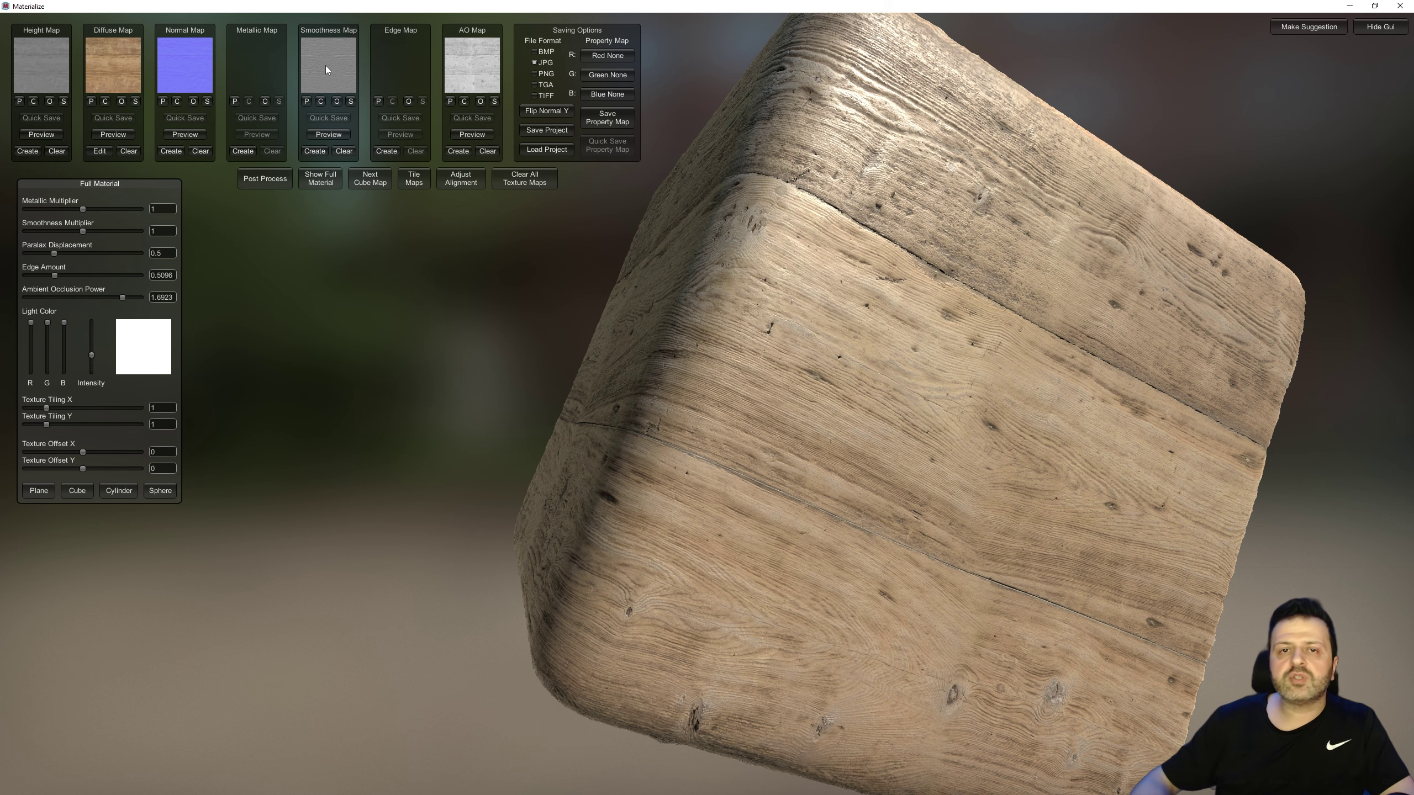
{"action": "mouse_move", "coordinate": [914, 290]}
{"action": "left_mouse_down"}
{"action": "mouse_move", "coordinate": [923, 182]}
{"action": "mouse_move", "coordinate": [802, 309]}
{"action": "mouse_move", "coordinate": [903, 392]}
{"action": "mouse_move", "coordinate": [896, 423]}
{"action": "mouse_move", "coordinate": [829, 502]}
{"action": "mouse_move", "coordinate": [749, 506]}
{"action": "mouse_move", "coordinate": [769, 455]}
{"action": "mouse_move", "coordinate": [987, 256]}
{"action": "mouse_move", "coordinate": [960, 289]}
{"action": "mouse_move", "coordinate": [980, 306]}
{"action": "mouse_move", "coordinate": [971, 337]}
{"action": "mouse_move", "coordinate": [986, 354]}
{"action": "left_mouse_up"}
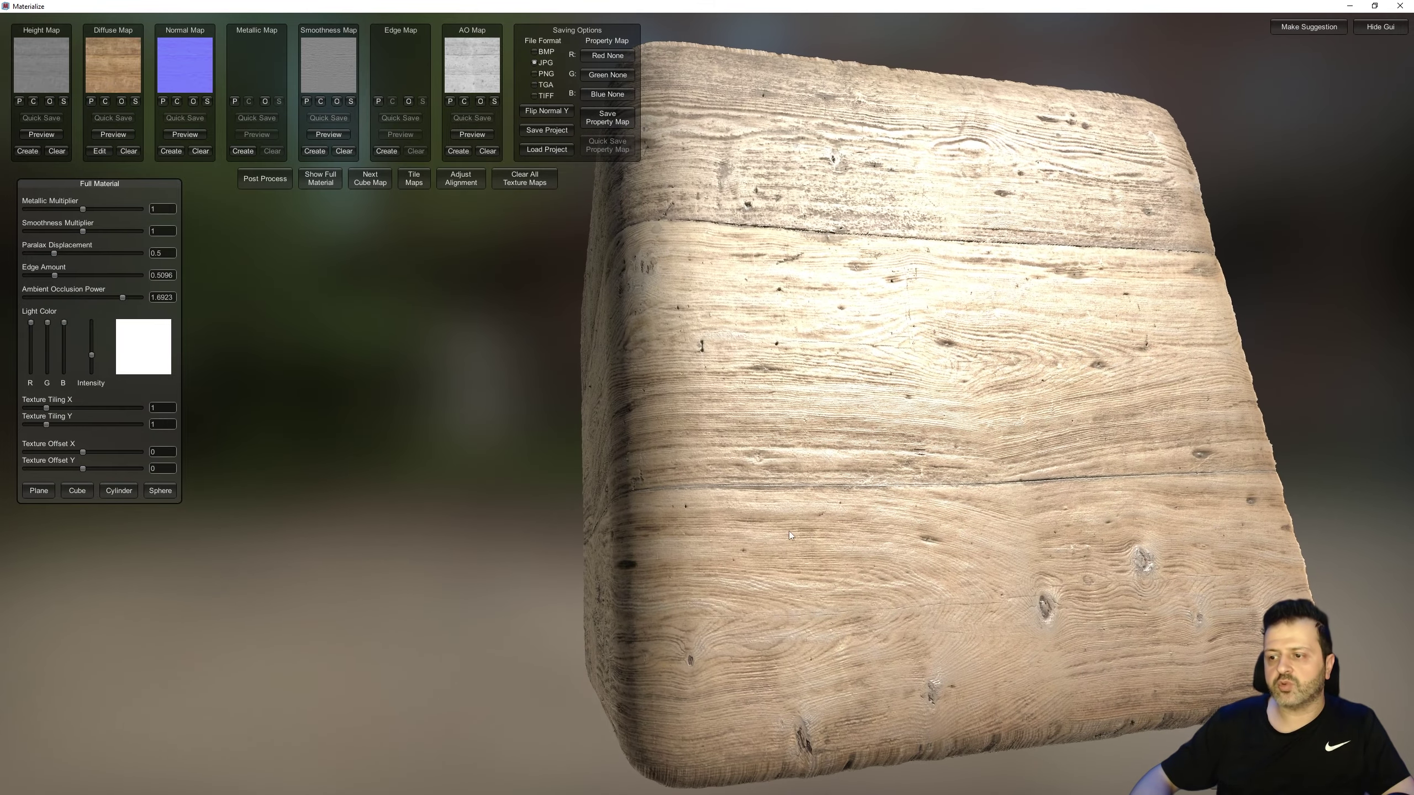
- Cycle through six environment backdrops, view the cube from above, then open Tile Maps
{"action": "left_click", "coordinate": [370, 183]}
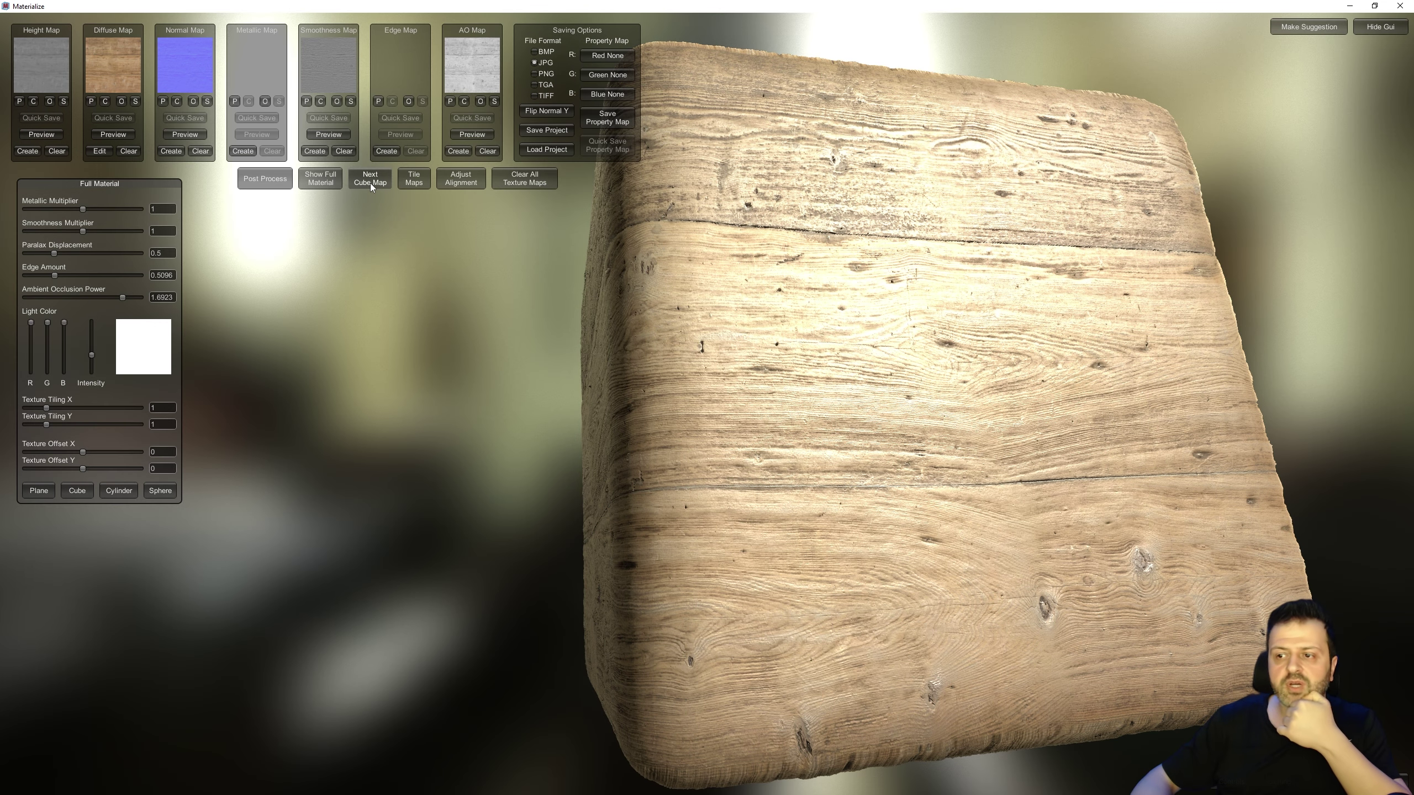
{"action": "left_click", "coordinate": [370, 183]}
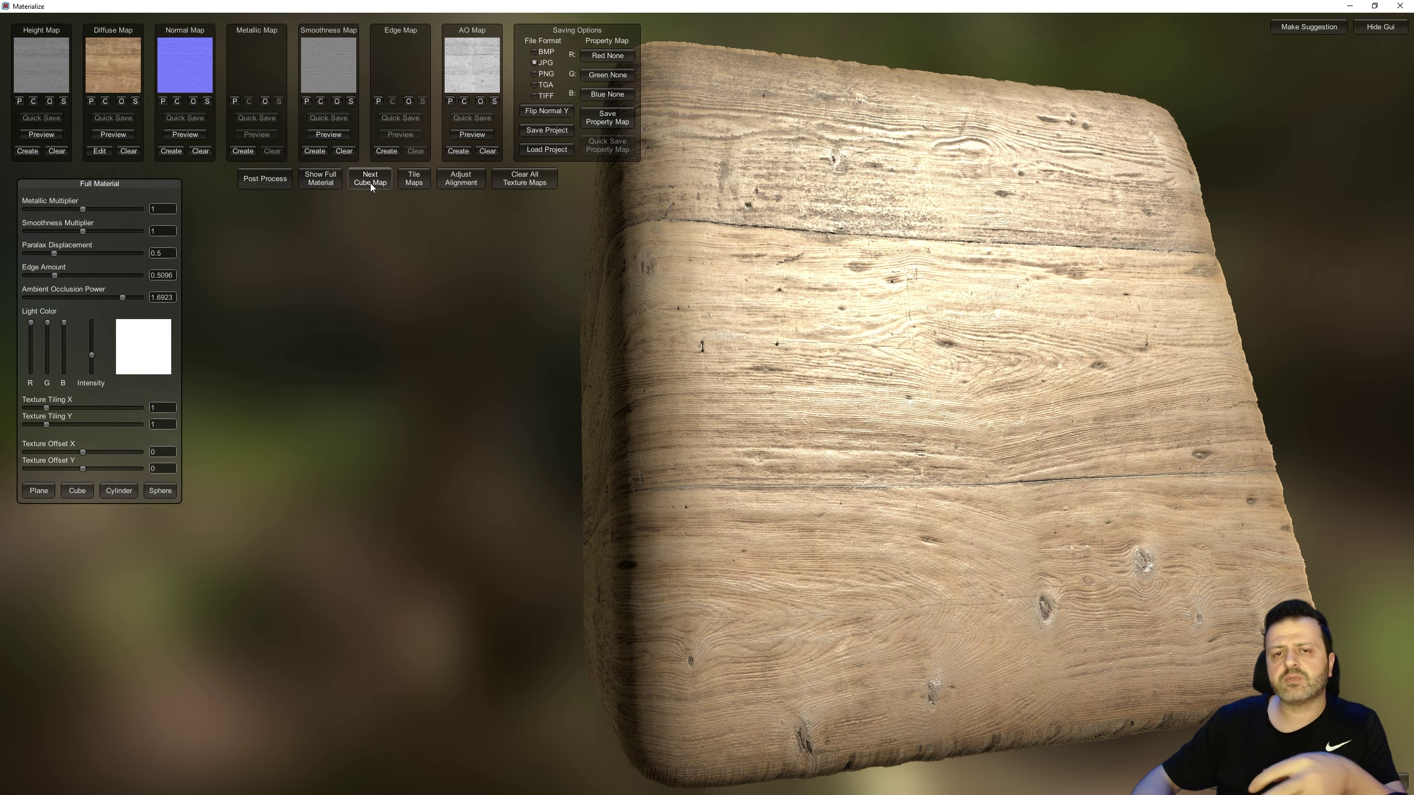
{"action": "left_click", "coordinate": [370, 184]}
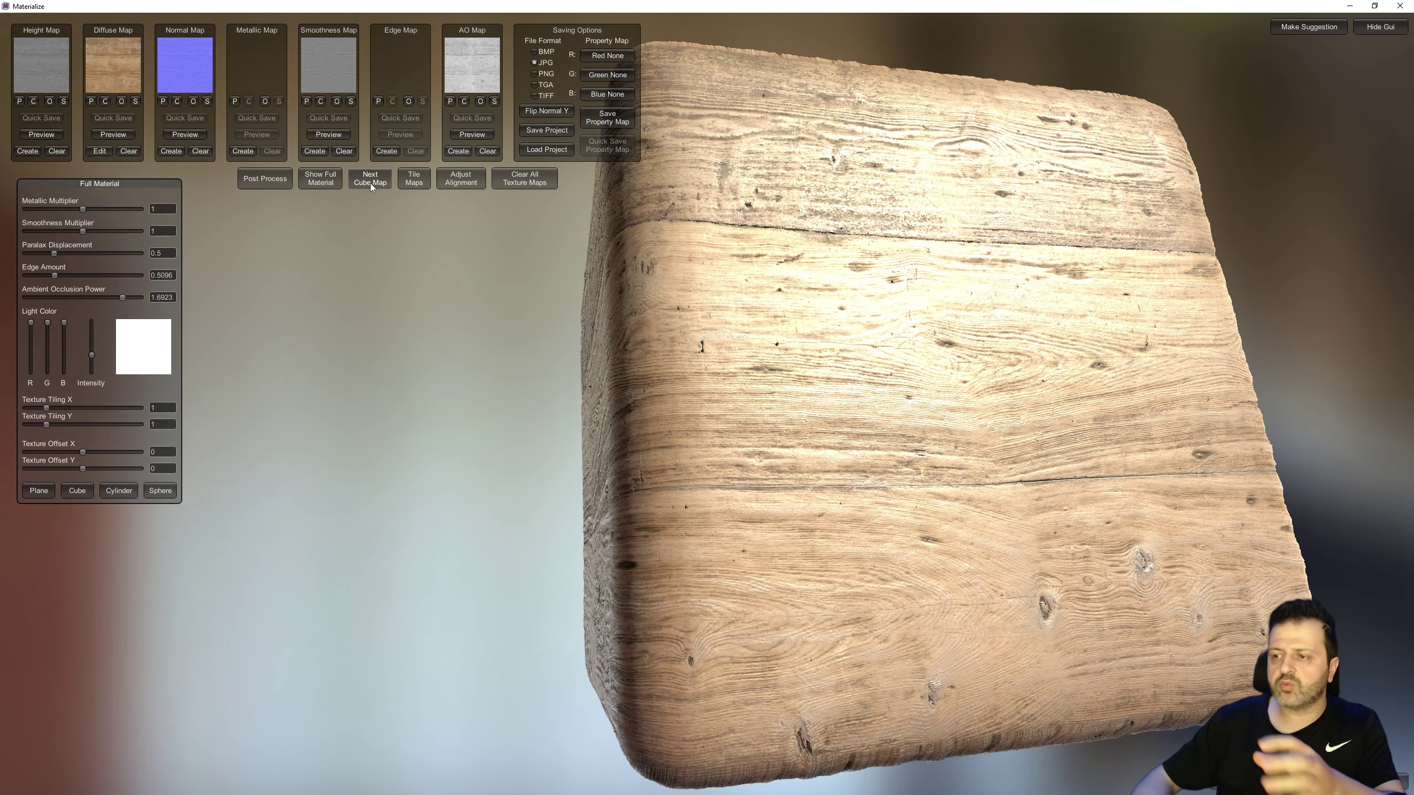
{"action": "left_click", "coordinate": [370, 184]}
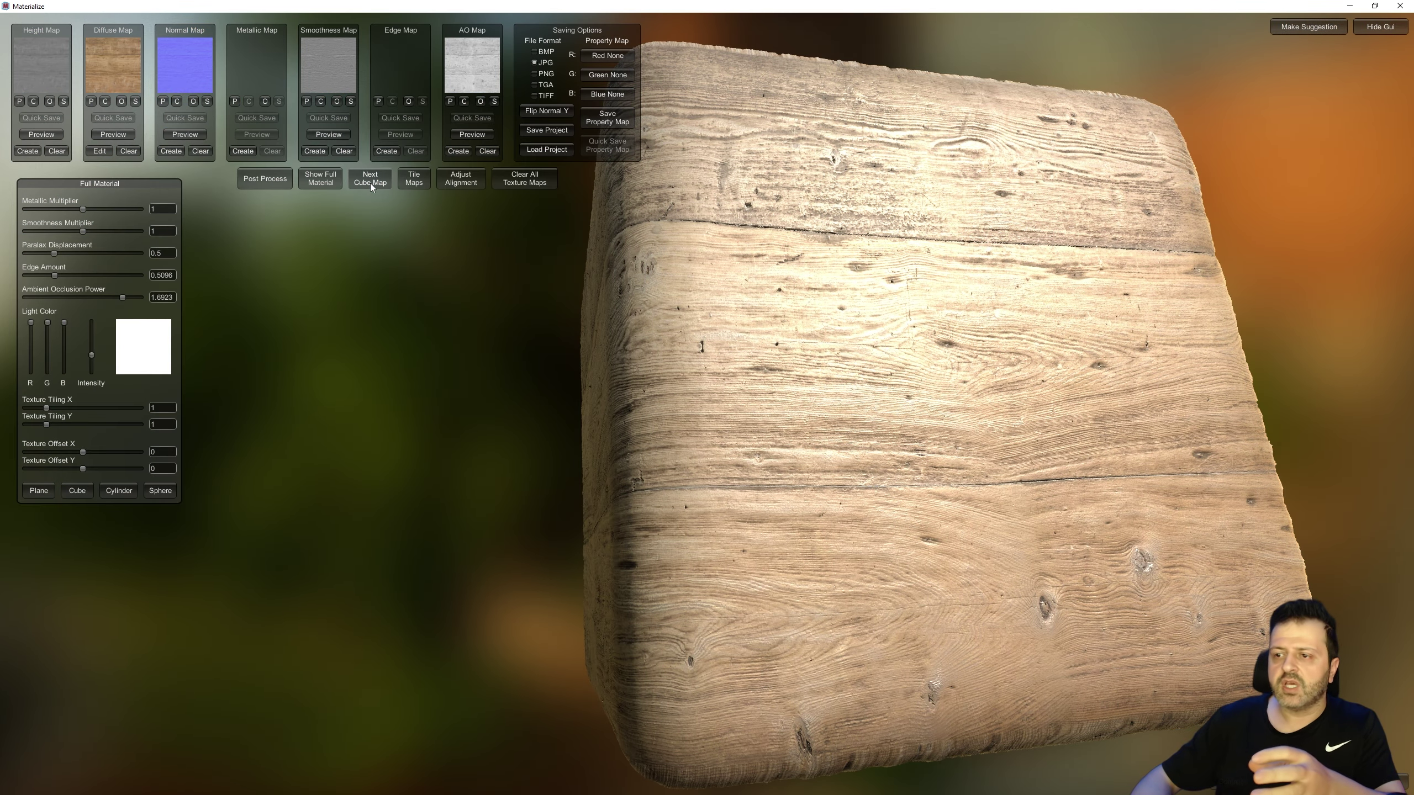
{"action": "left_click", "coordinate": [370, 184]}
{"action": "left_click", "coordinate": [370, 184]}
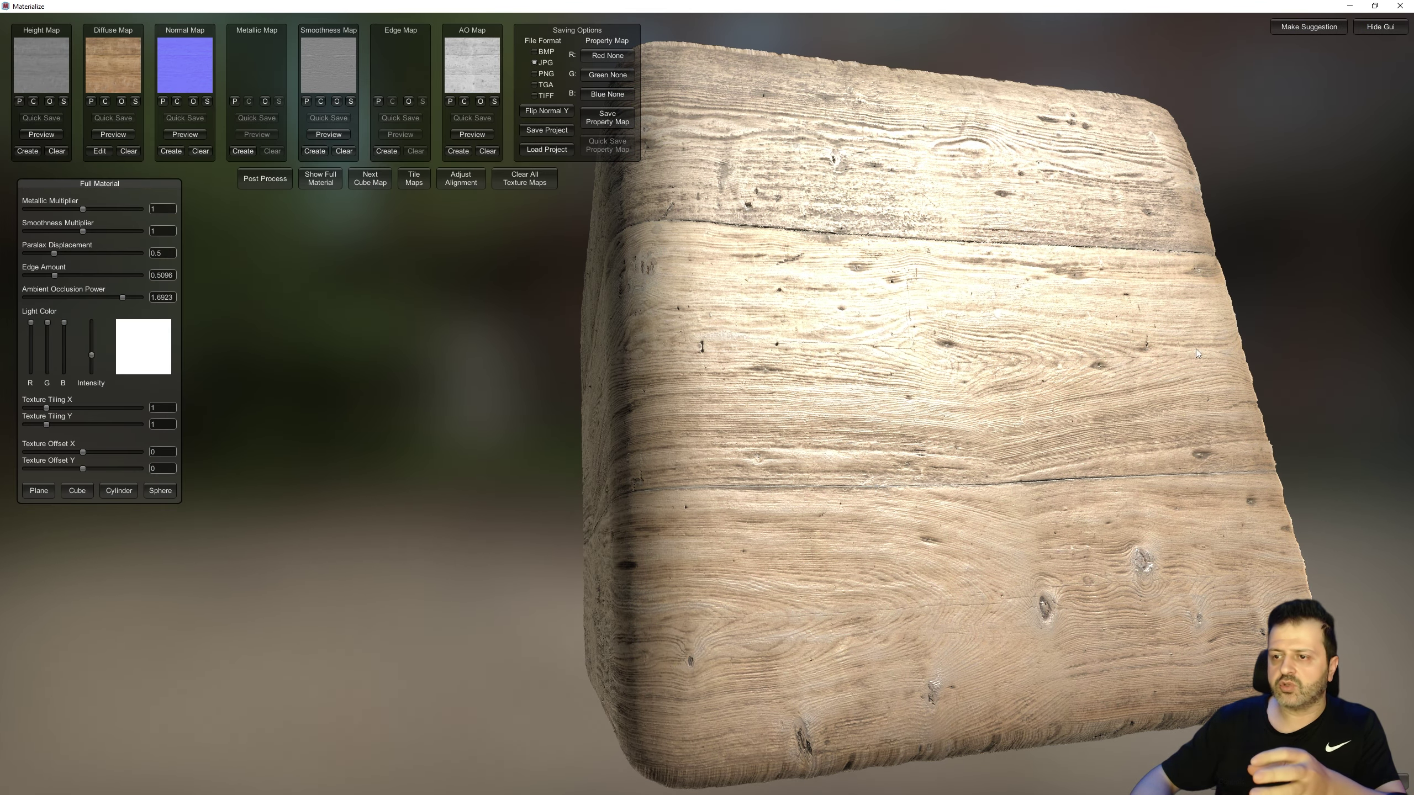
{"action": "mouse_move", "coordinate": [1195, 349]}
{"action": "left_mouse_down"}
{"action": "mouse_move", "coordinate": [1145, 472]}
{"action": "mouse_move", "coordinate": [1175, 223]}
{"action": "mouse_move", "coordinate": [1148, 219]}
{"action": "mouse_move", "coordinate": [1204, 226]}
{"action": "mouse_move", "coordinate": [1208, 207]}
{"action": "left_mouse_up"}
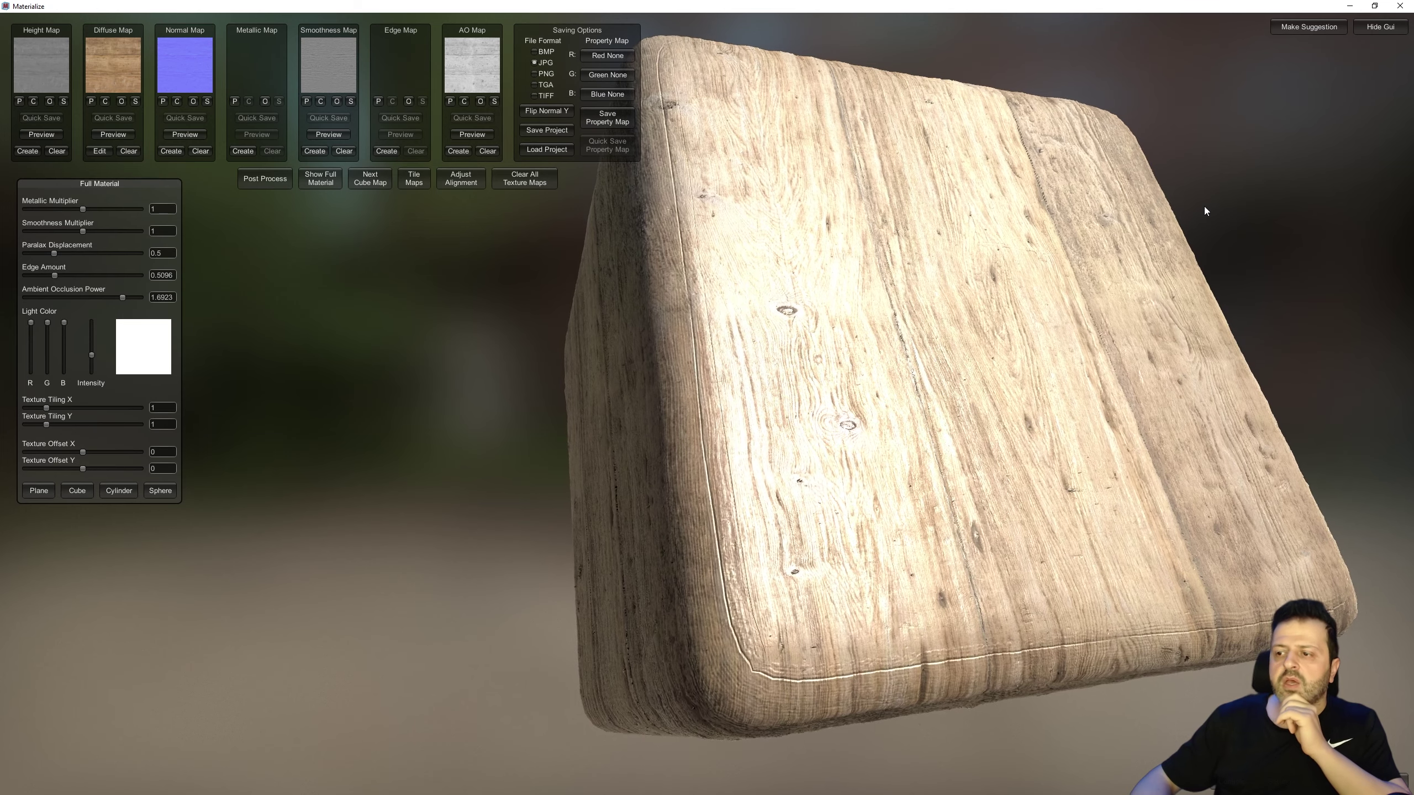
{"action": "left_click", "coordinate": [407, 182]}
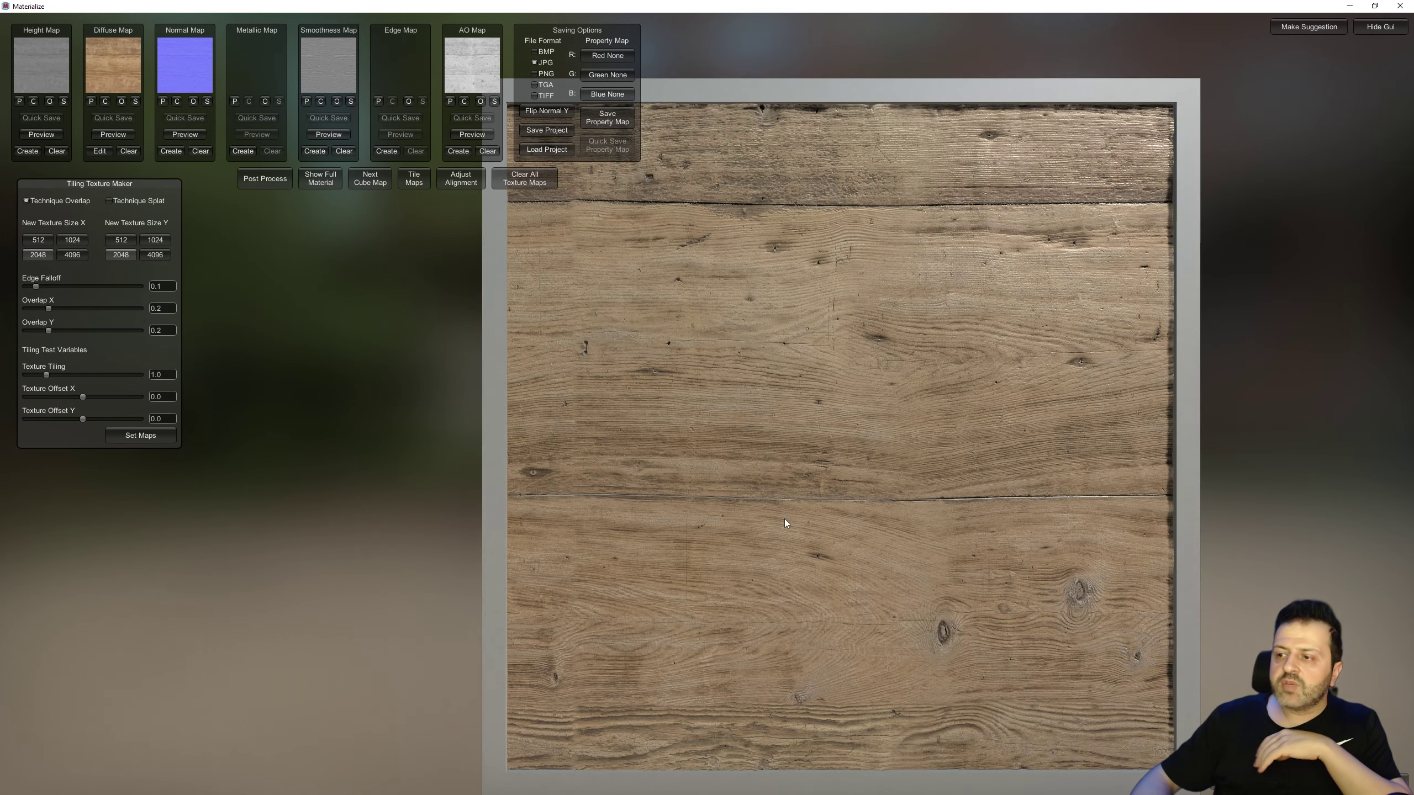
{"action": "mouse_move", "coordinate": [784, 520]}
{"action": "left_mouse_down"}
{"action": "mouse_move", "coordinate": [759, 545]}
{"action": "mouse_move", "coordinate": [806, 398]}
{"action": "mouse_move", "coordinate": [793, 434]}
{"action": "mouse_move", "coordinate": [851, 389]}
{"action": "mouse_move", "coordinate": [809, 508]}
{"action": "mouse_move", "coordinate": [817, 467]}
{"action": "left_mouse_up"}
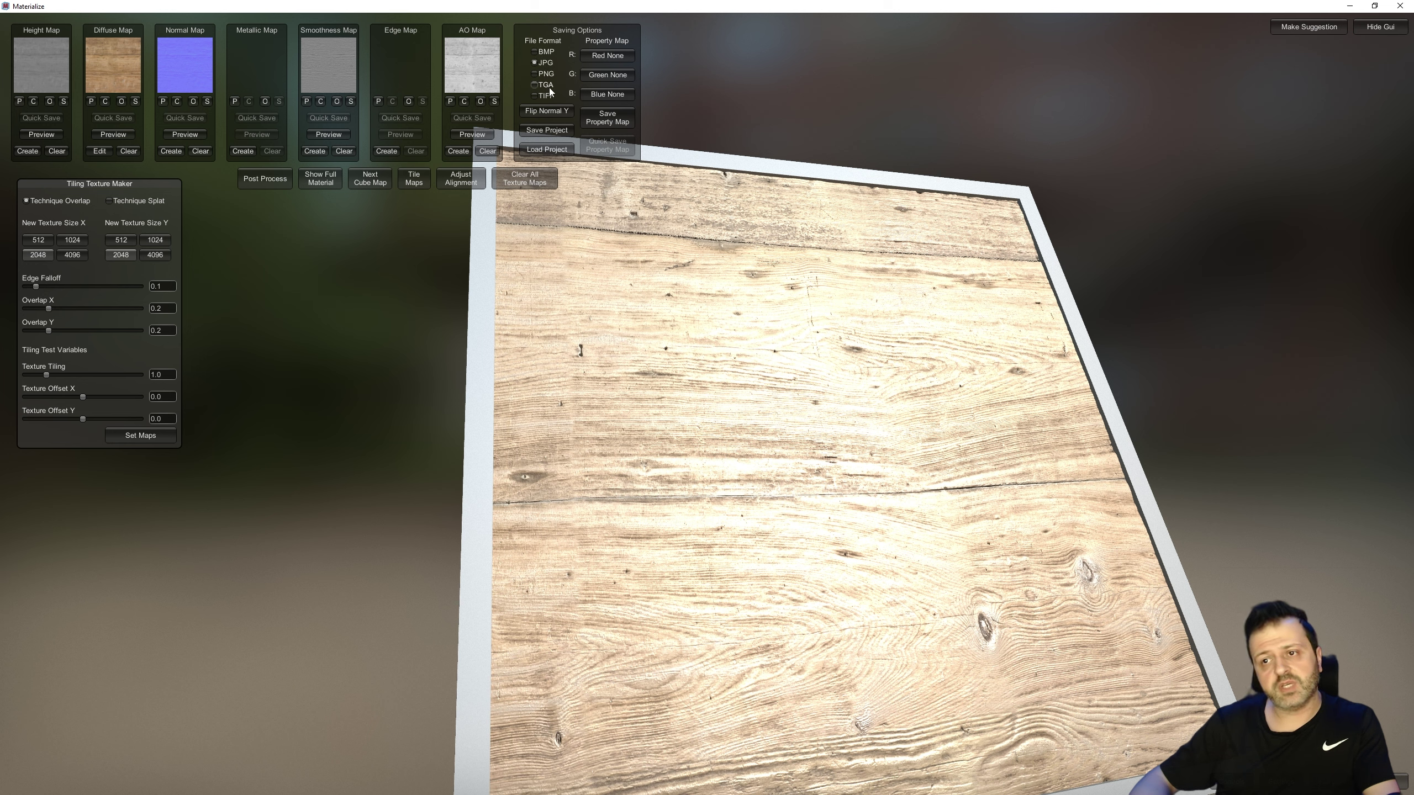
- Save the project as FthWood.mtz in the Wood folder alongside its map JPGs
{"action": "left_click", "coordinate": [547, 131]}
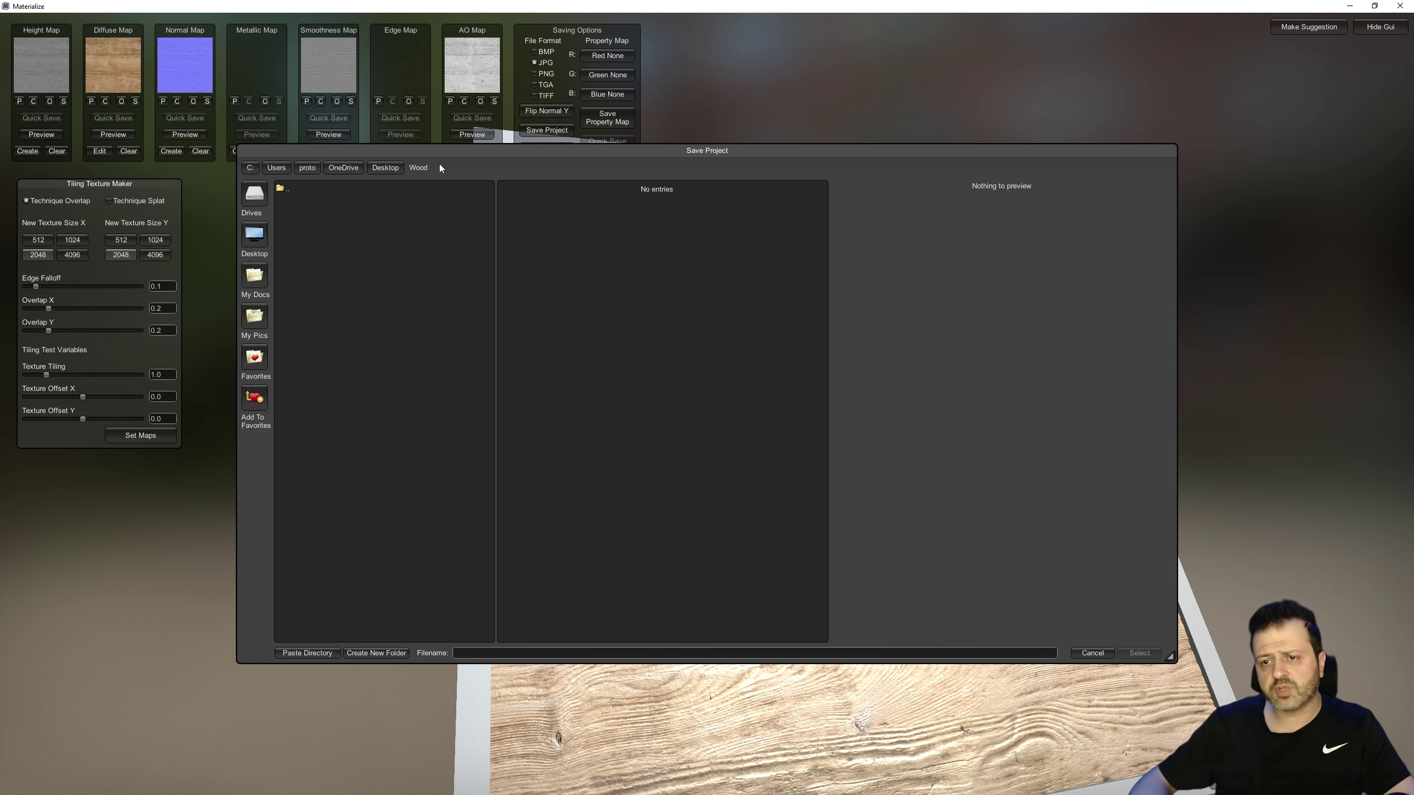
{"action": "left_click", "coordinate": [486, 652]}
{"action": "type", "text": "FthWood"}
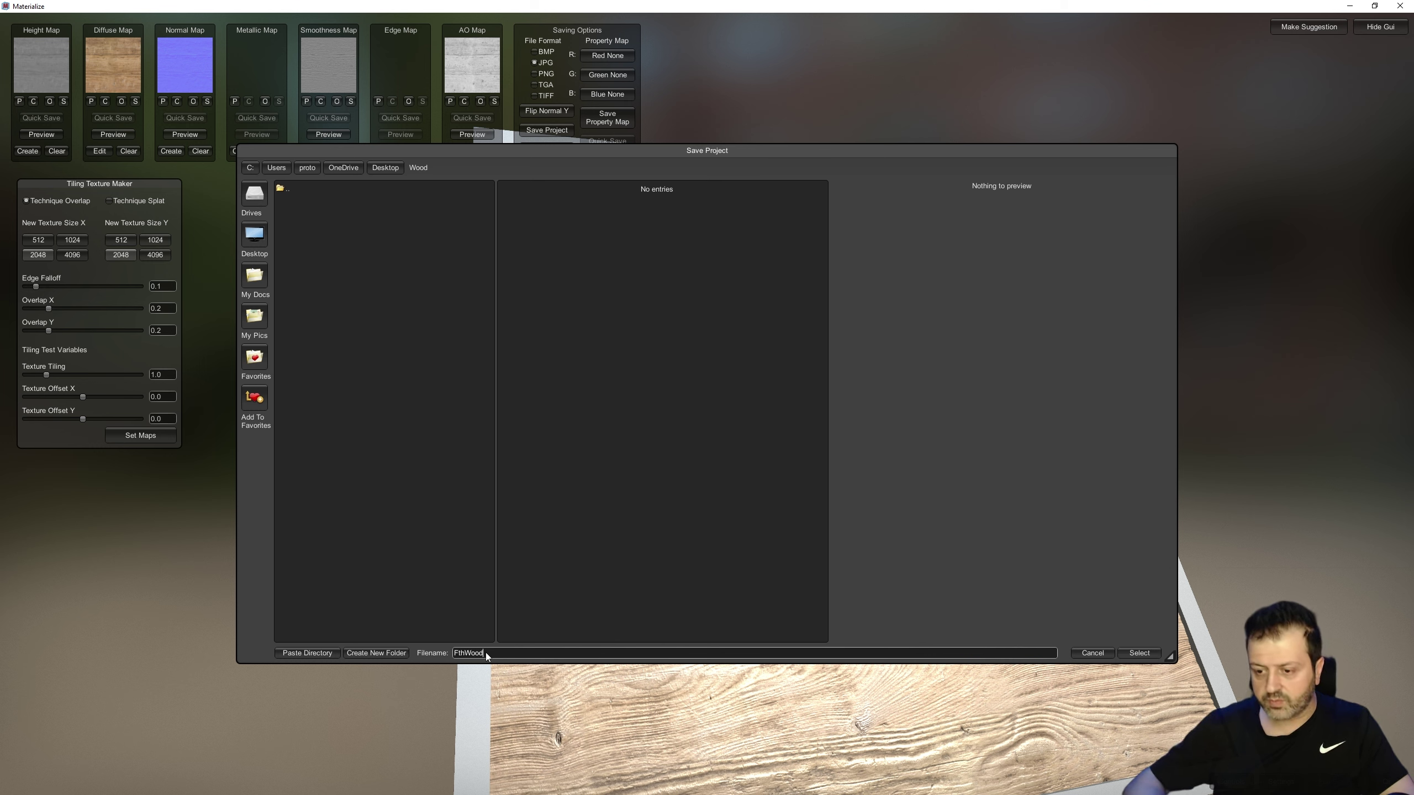
{"action": "left_click", "coordinate": [1137, 654]}
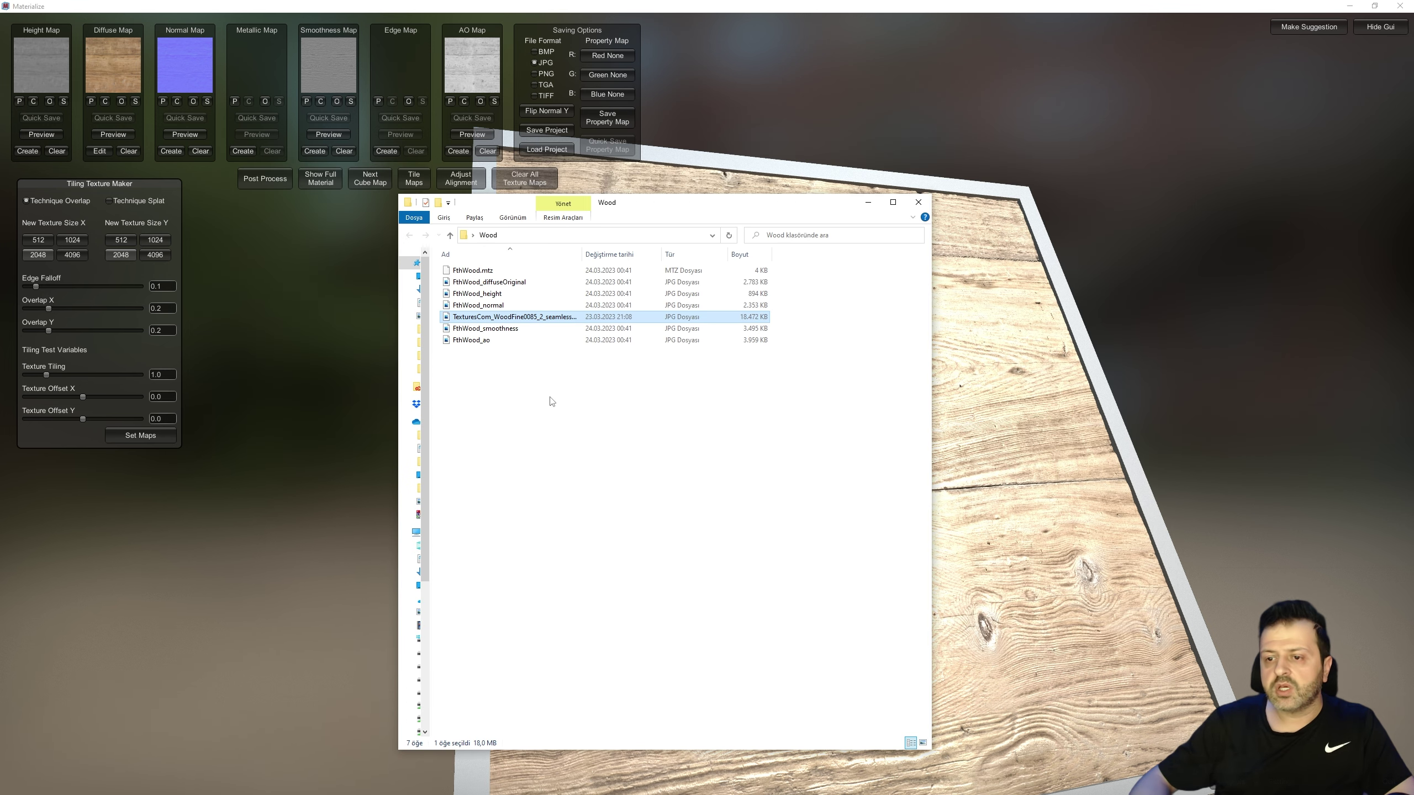
- Show the folder as extra-large icons and confirm FthWood_diffuseOriginal is 8000 x 3116
{"action": "right_click", "coordinate": [536, 394]}
{"action": "left_click", "coordinate": [682, 403]}
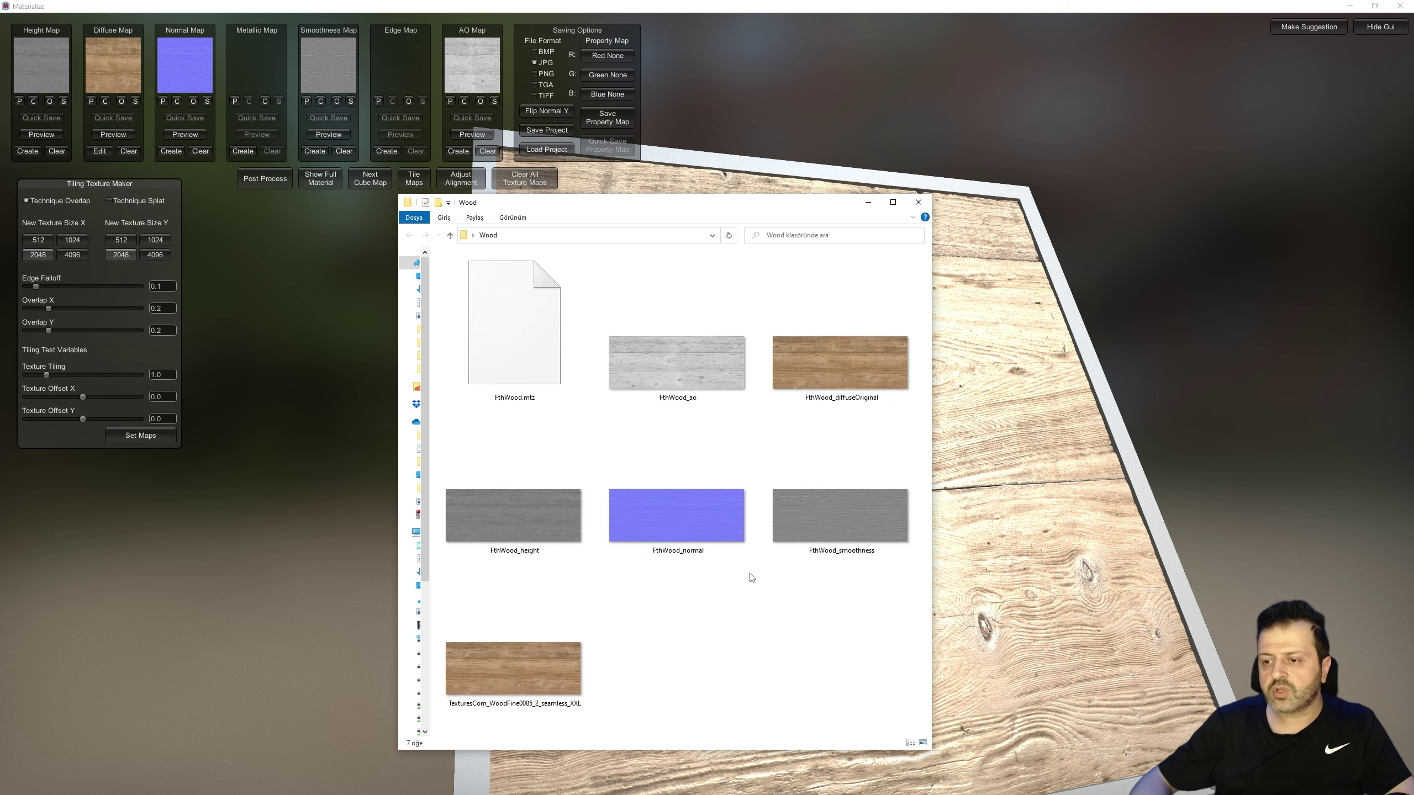
{"action": "left_click", "coordinate": [852, 389]}
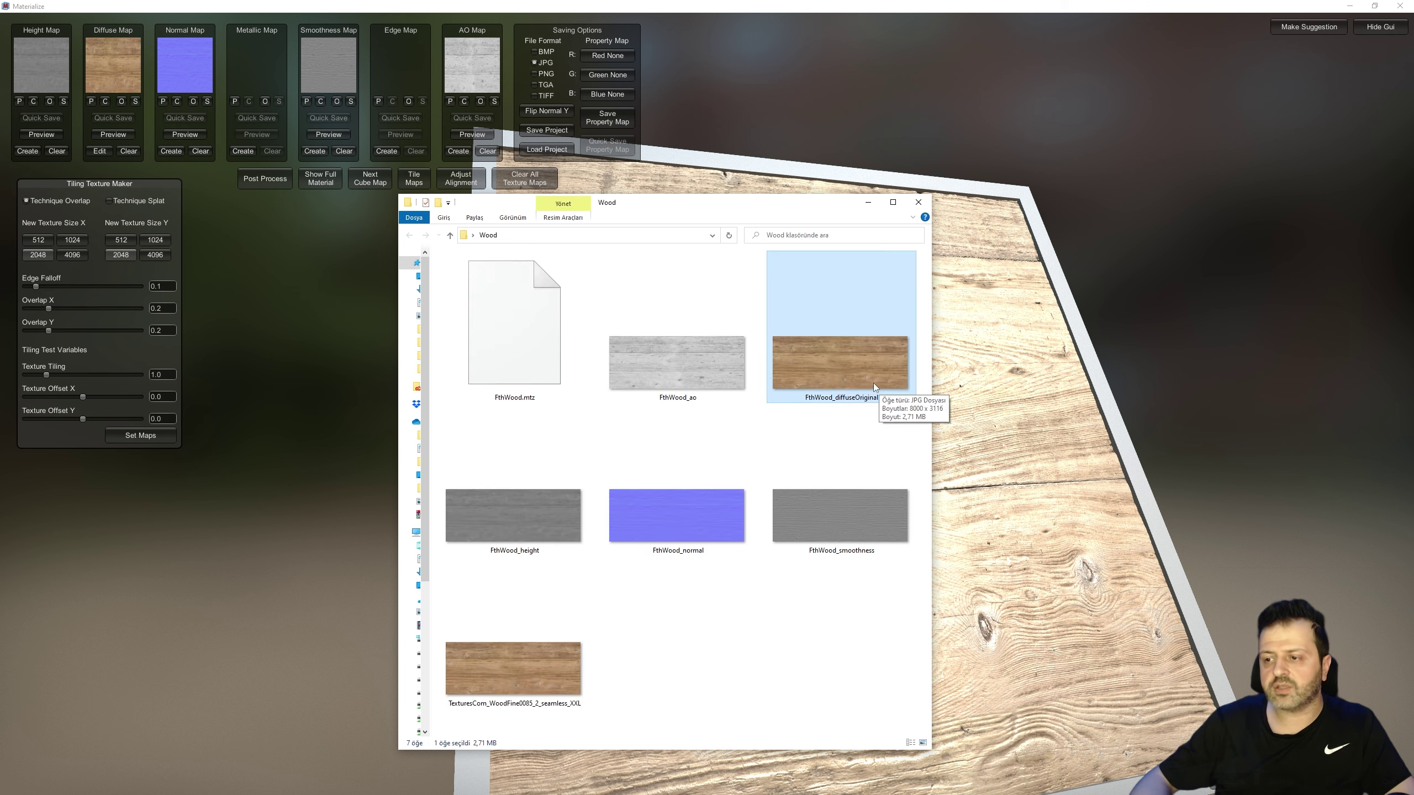
{"action": "left_click", "coordinate": [537, 660]}
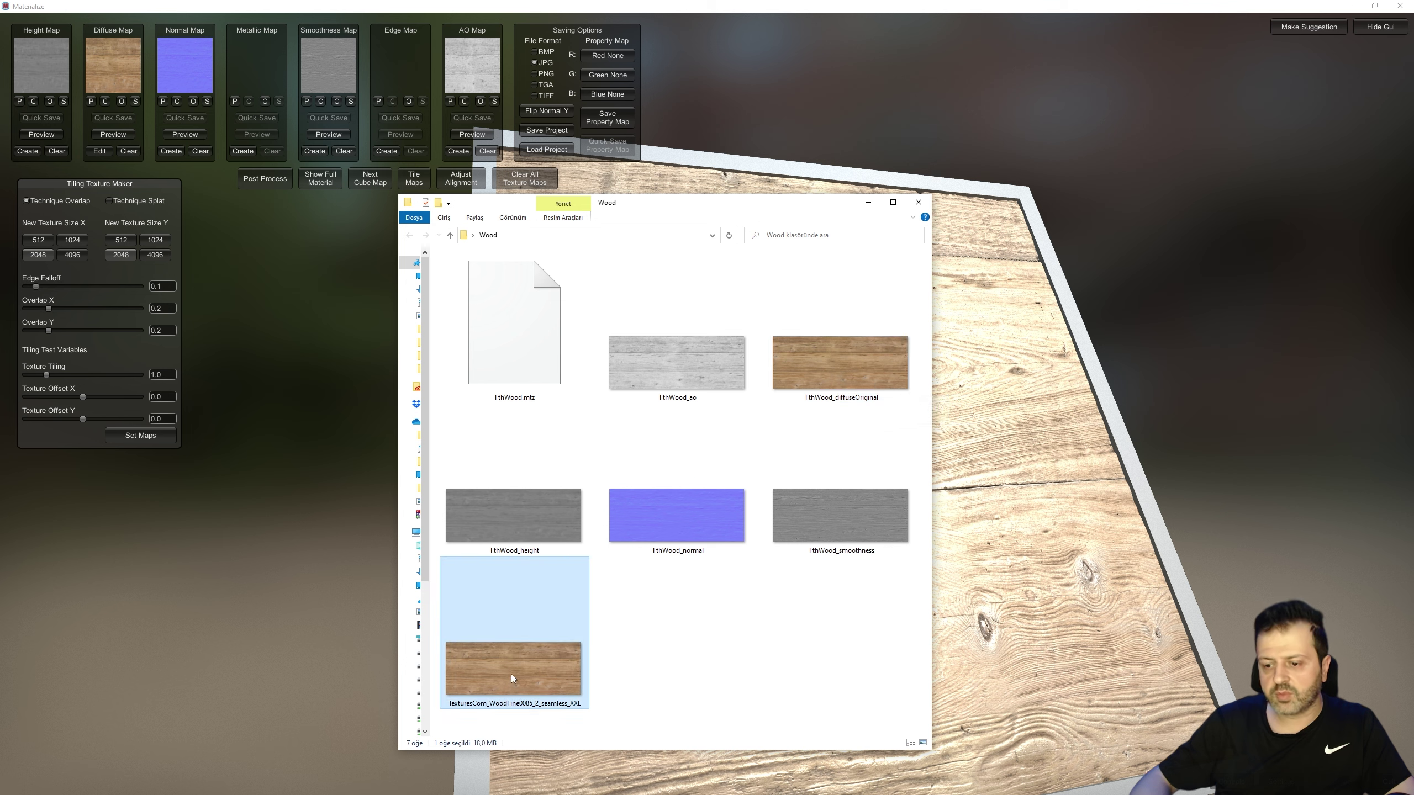
{"action": "left_click", "coordinate": [837, 372]}
{"action": "right_click", "coordinate": [837, 371]}
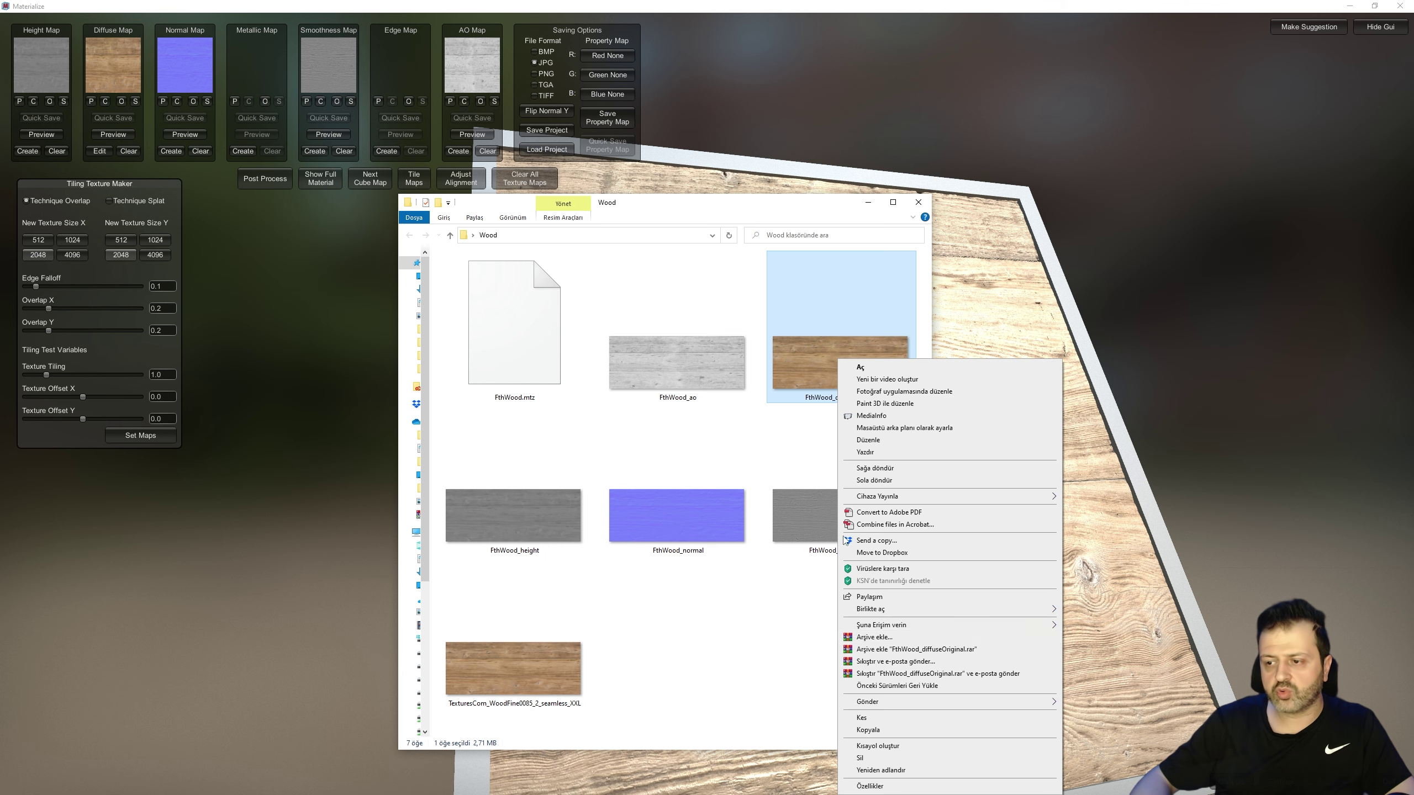
{"action": "left_click", "coordinate": [868, 787]}
{"action": "left_click", "coordinate": [912, 397]}
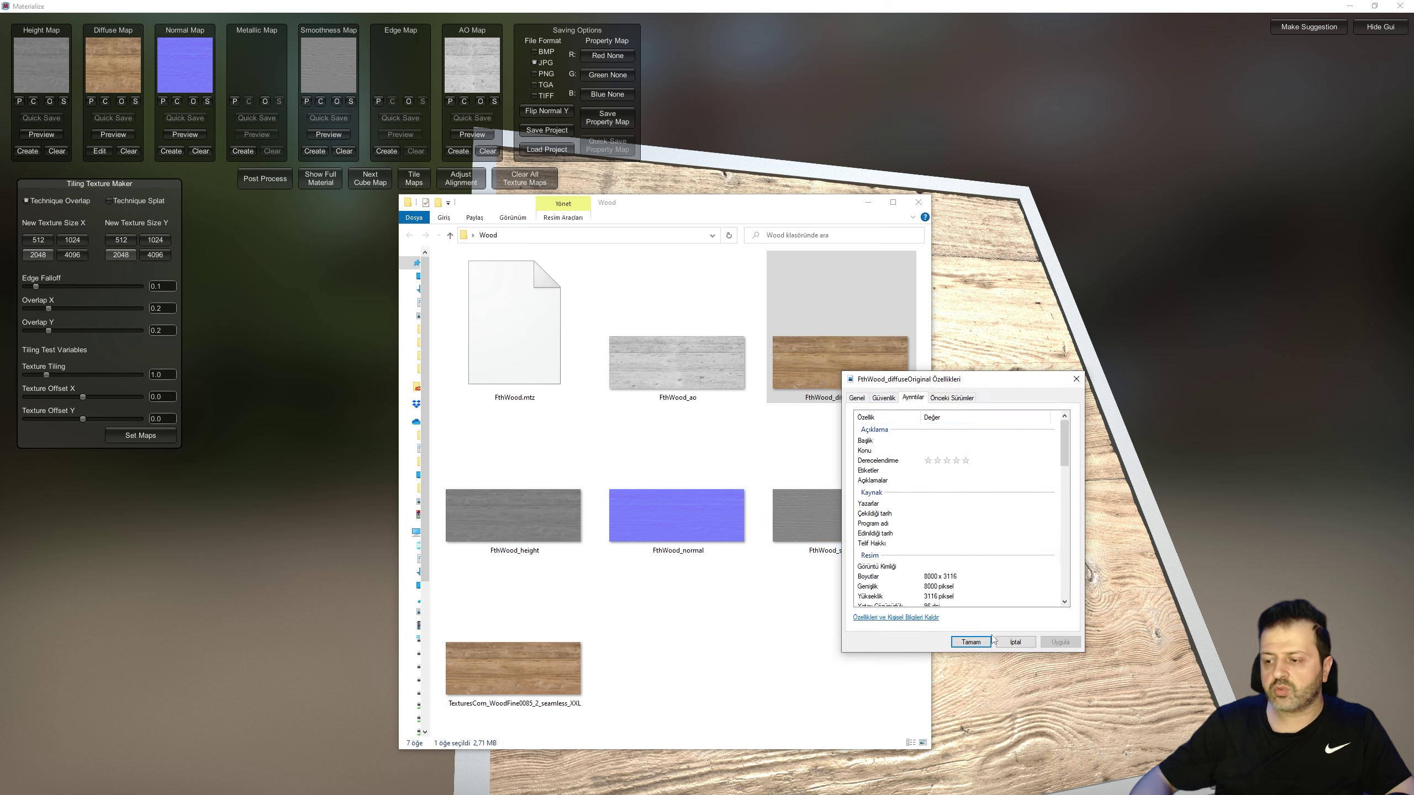
{"action": "left_click", "coordinate": [1014, 642]}
- Confirm in its properties details that FthWood_ao is also 8000 x 3116 pixels
{"action": "left_click", "coordinate": [696, 359]}
{"action": "right_click", "coordinate": [696, 356]}
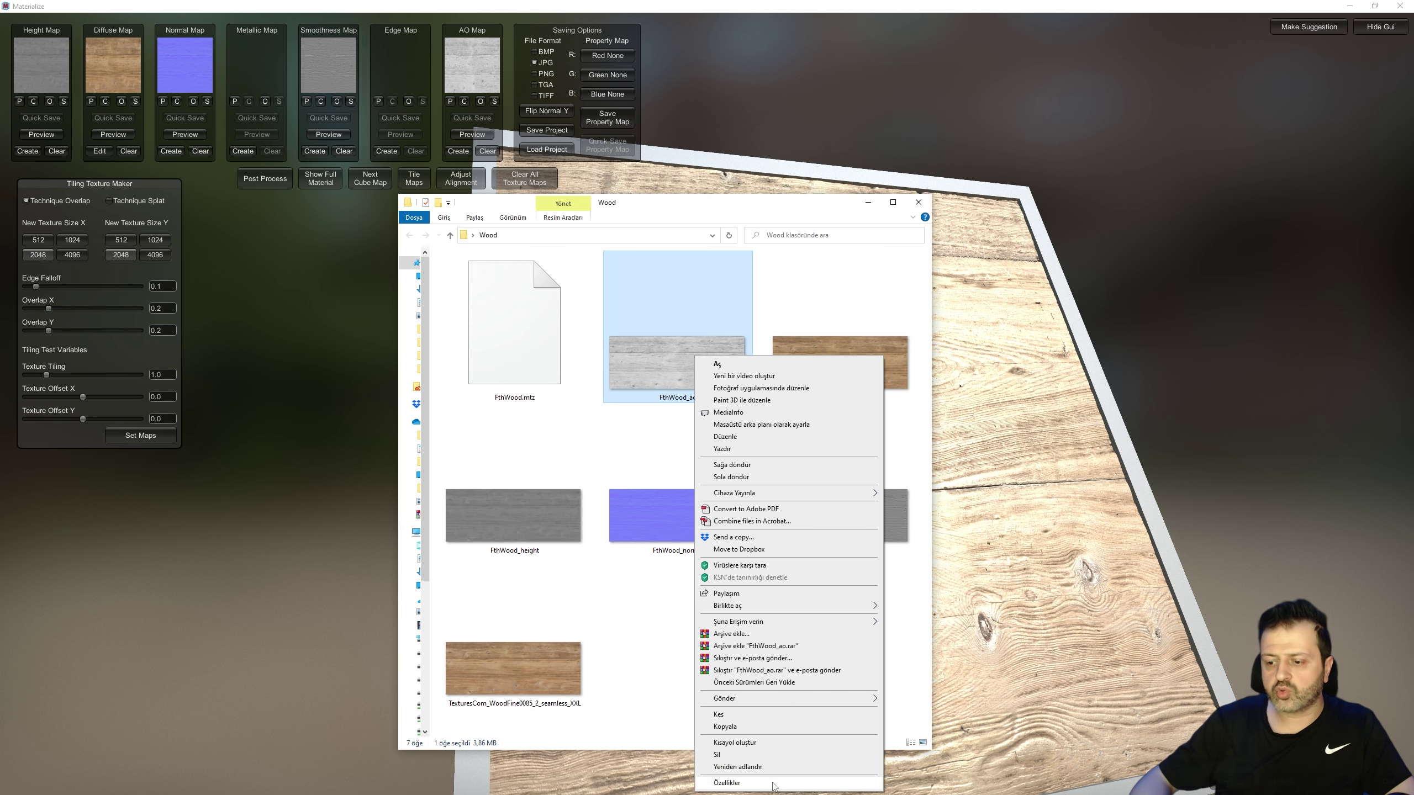
{"action": "left_click", "coordinate": [729, 782]}
{"action": "left_click", "coordinate": [771, 382]}
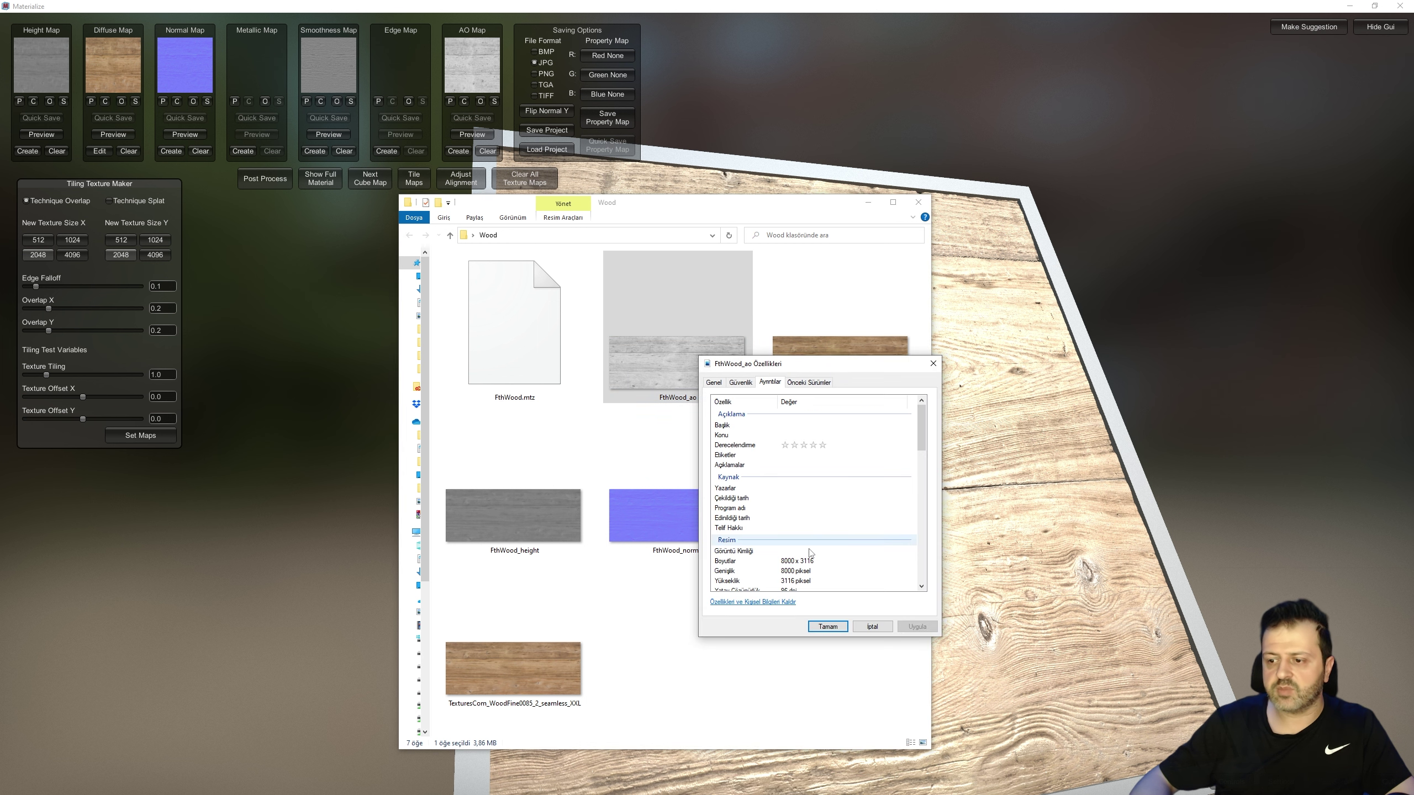
{"action": "left_click", "coordinate": [869, 625]}
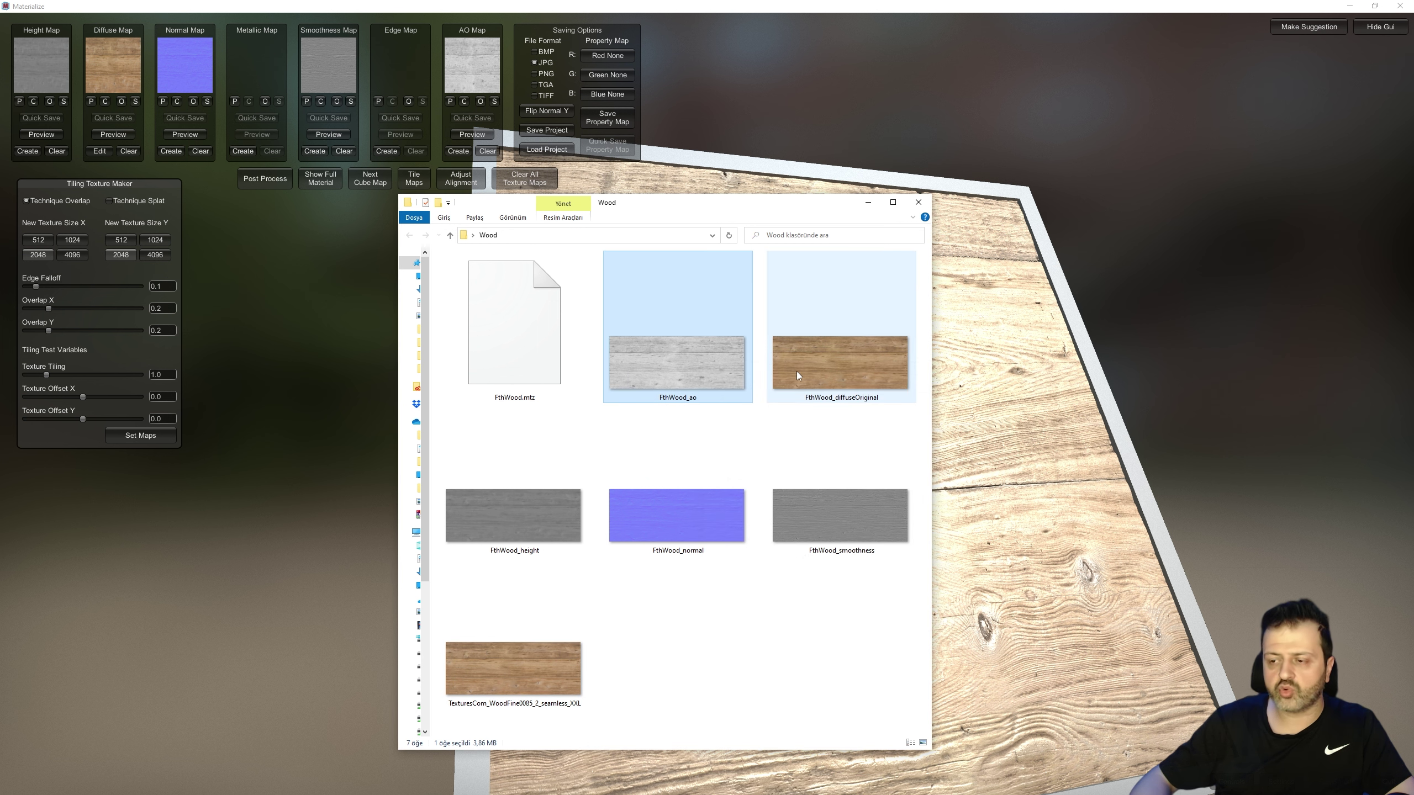
{"action": "left_click_drag", "start_coordinate": [789, 219], "coordinate": [669, 227]}
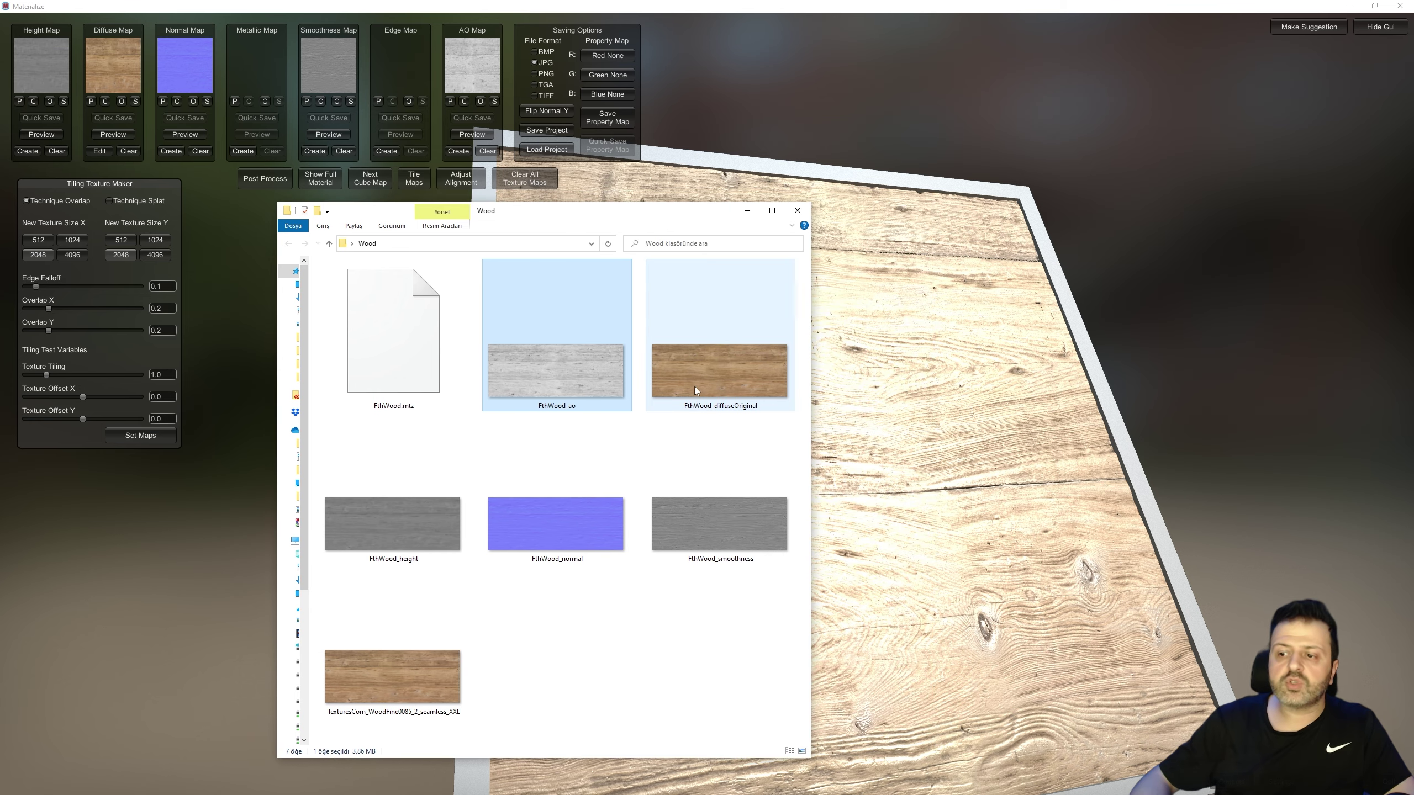
- Set Final Contrast to 1.69 and Keep Original Color to 0.63, then apply as diffuse
{"action": "left_click", "coordinate": [747, 210]}
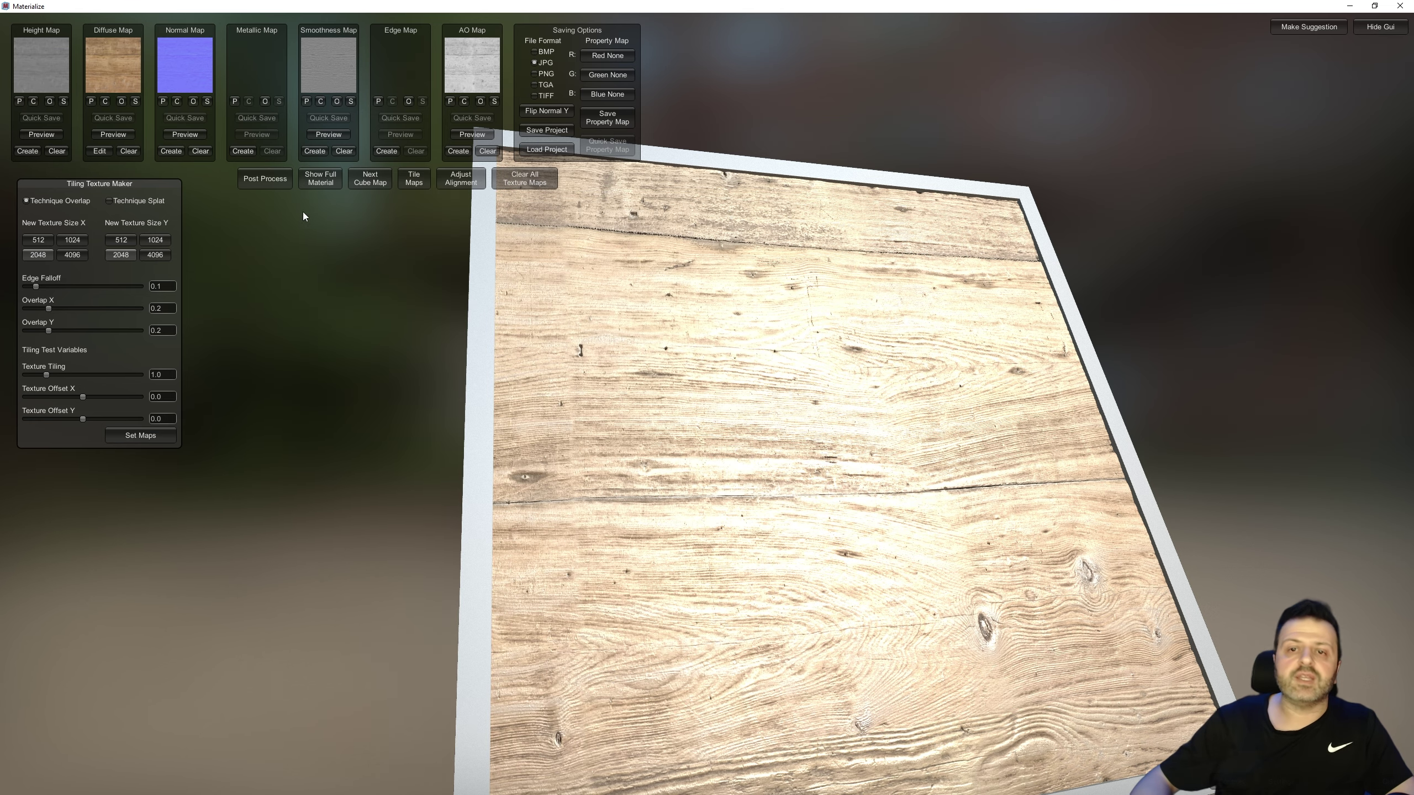
{"action": "left_click", "coordinate": [101, 151]}
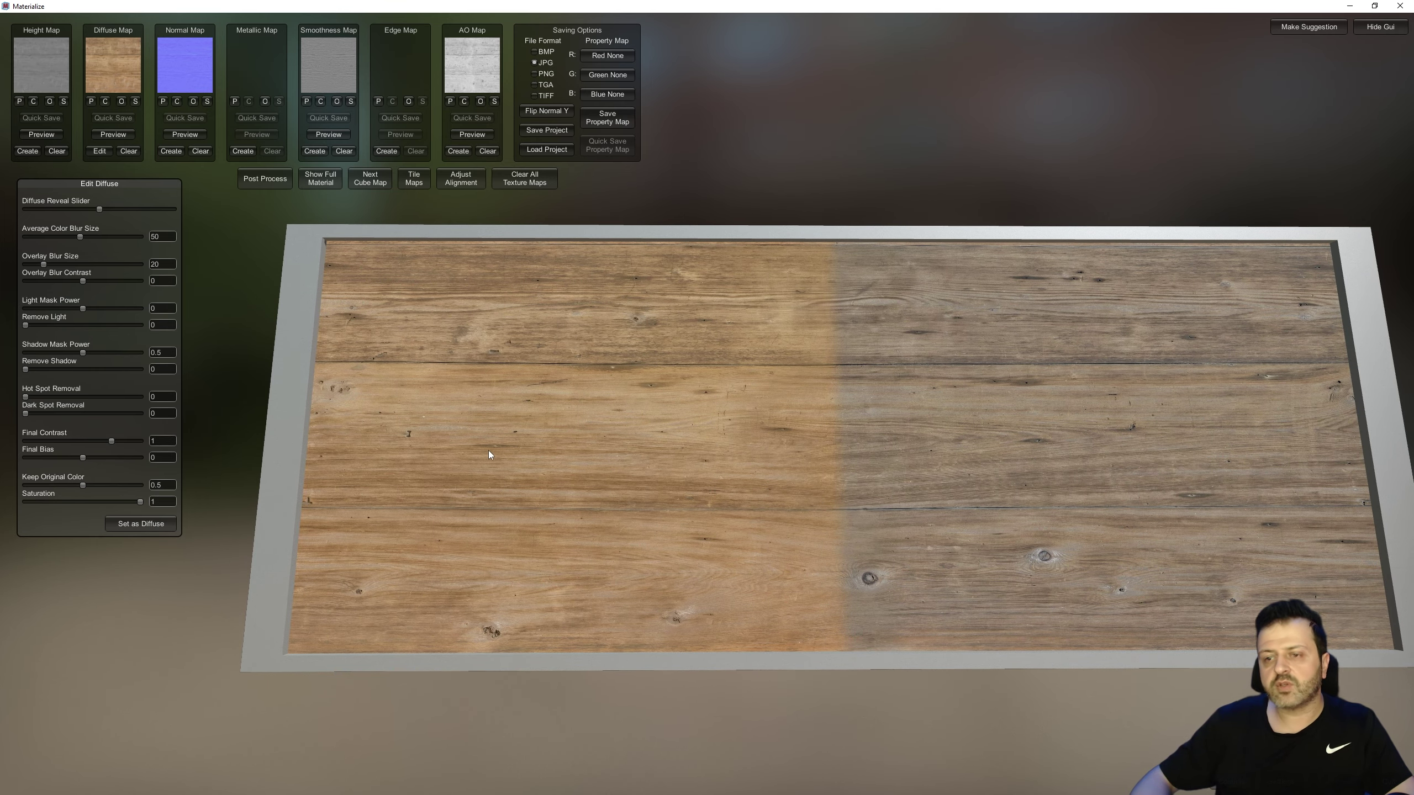
{"action": "left_click", "coordinate": [47, 265]}
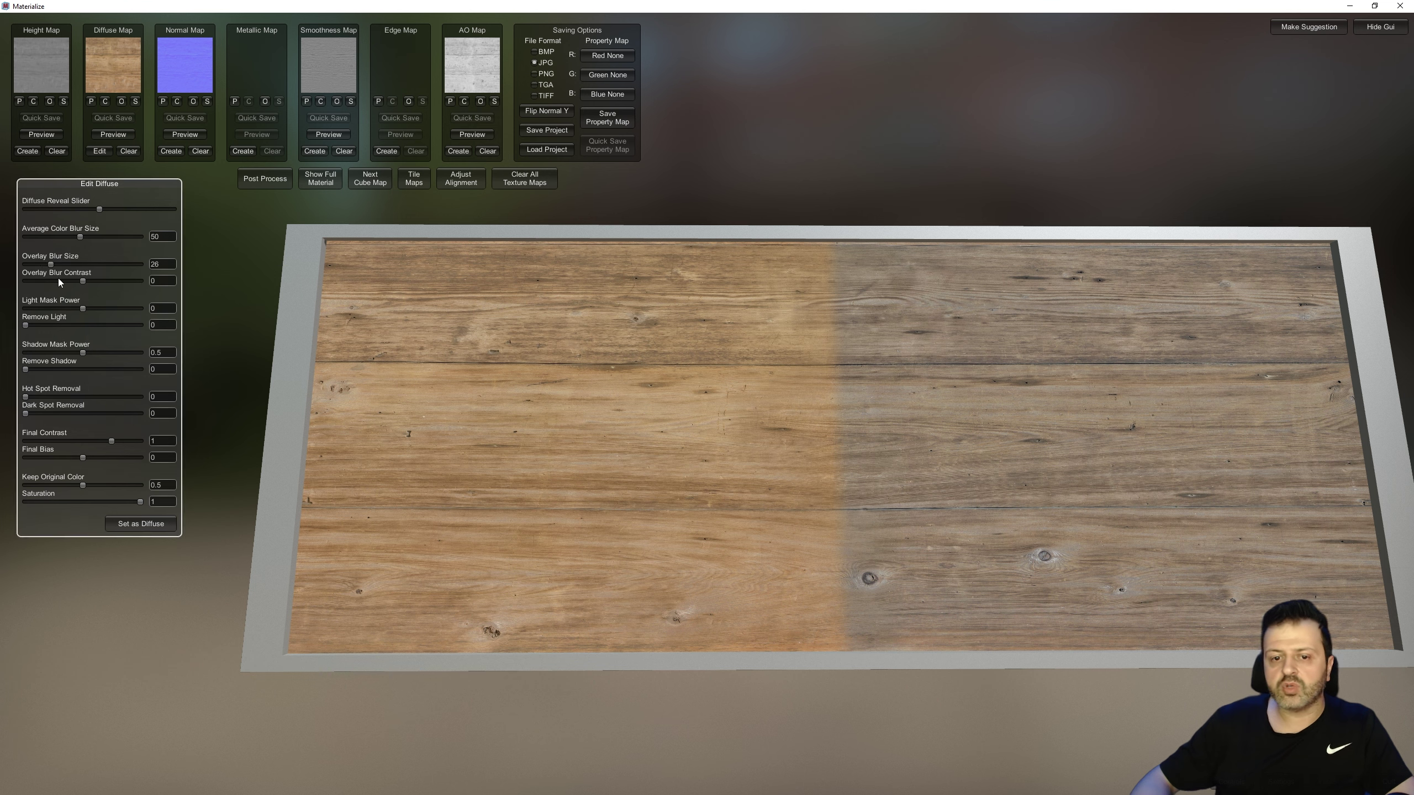
{"action": "mouse_move", "coordinate": [108, 441]}
{"action": "left_mouse_down"}
{"action": "mouse_move", "coordinate": [130, 440]}
{"action": "mouse_move", "coordinate": [88, 455]}
{"action": "mouse_move", "coordinate": [132, 442]}
{"action": "left_mouse_up"}
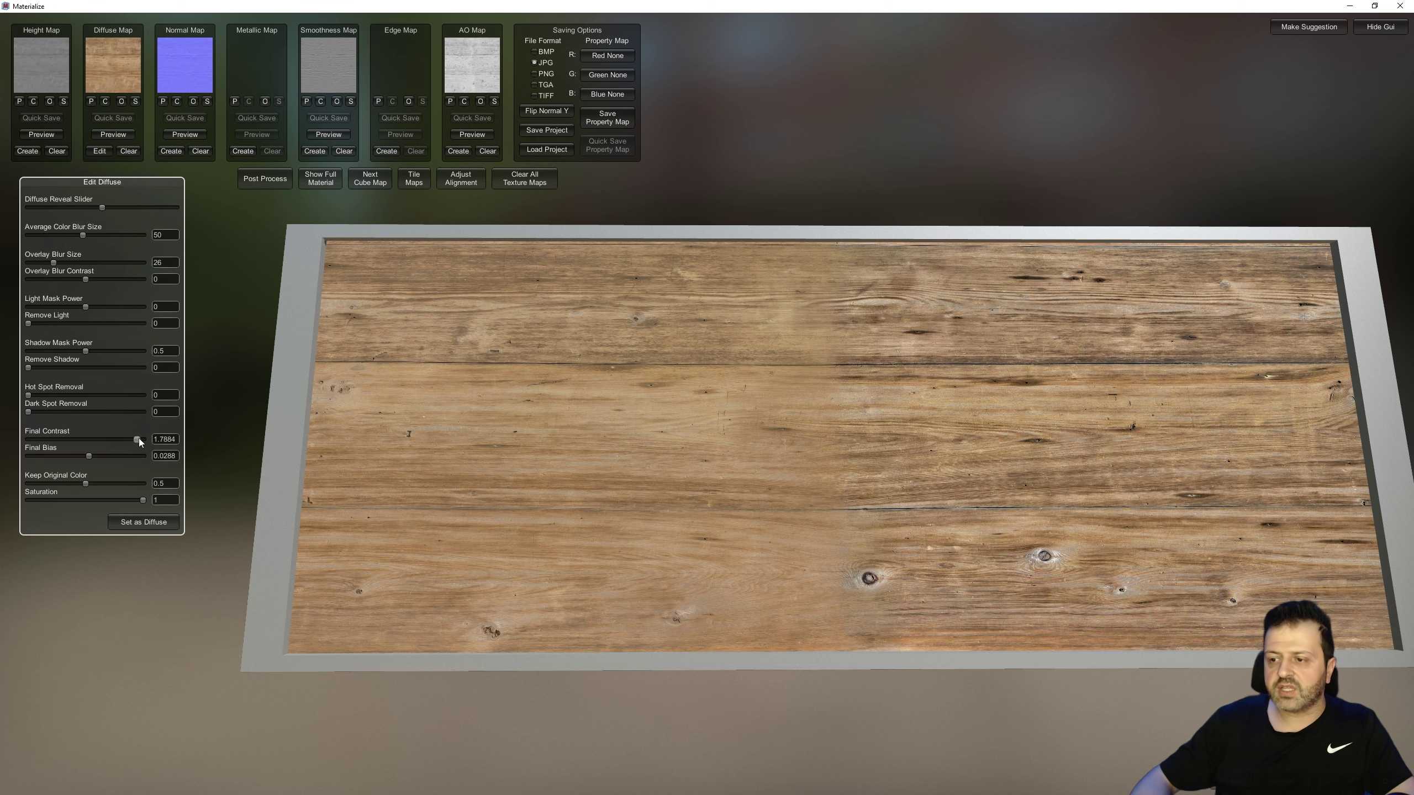
{"action": "left_click_drag", "start_coordinate": [86, 483], "coordinate": [101, 478]}
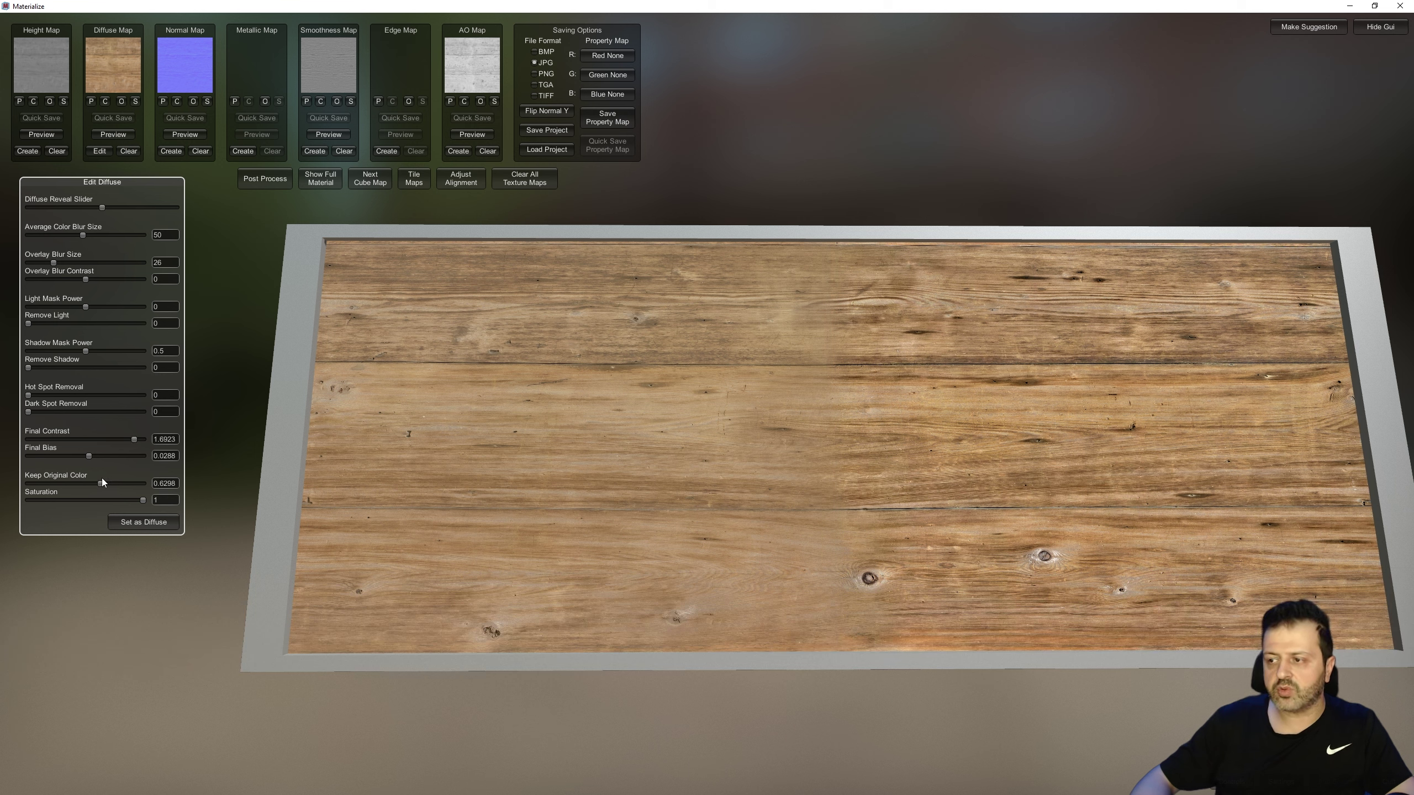
{"action": "mouse_move", "coordinate": [691, 386]}
{"action": "left_mouse_down"}
{"action": "mouse_move", "coordinate": [835, 441]}
{"action": "mouse_move", "coordinate": [894, 443]}
{"action": "mouse_move", "coordinate": [839, 465]}
{"action": "mouse_move", "coordinate": [839, 430]}
{"action": "mouse_move", "coordinate": [887, 451]}
{"action": "mouse_move", "coordinate": [847, 446]}
{"action": "mouse_move", "coordinate": [829, 486]}
{"action": "left_mouse_up"}
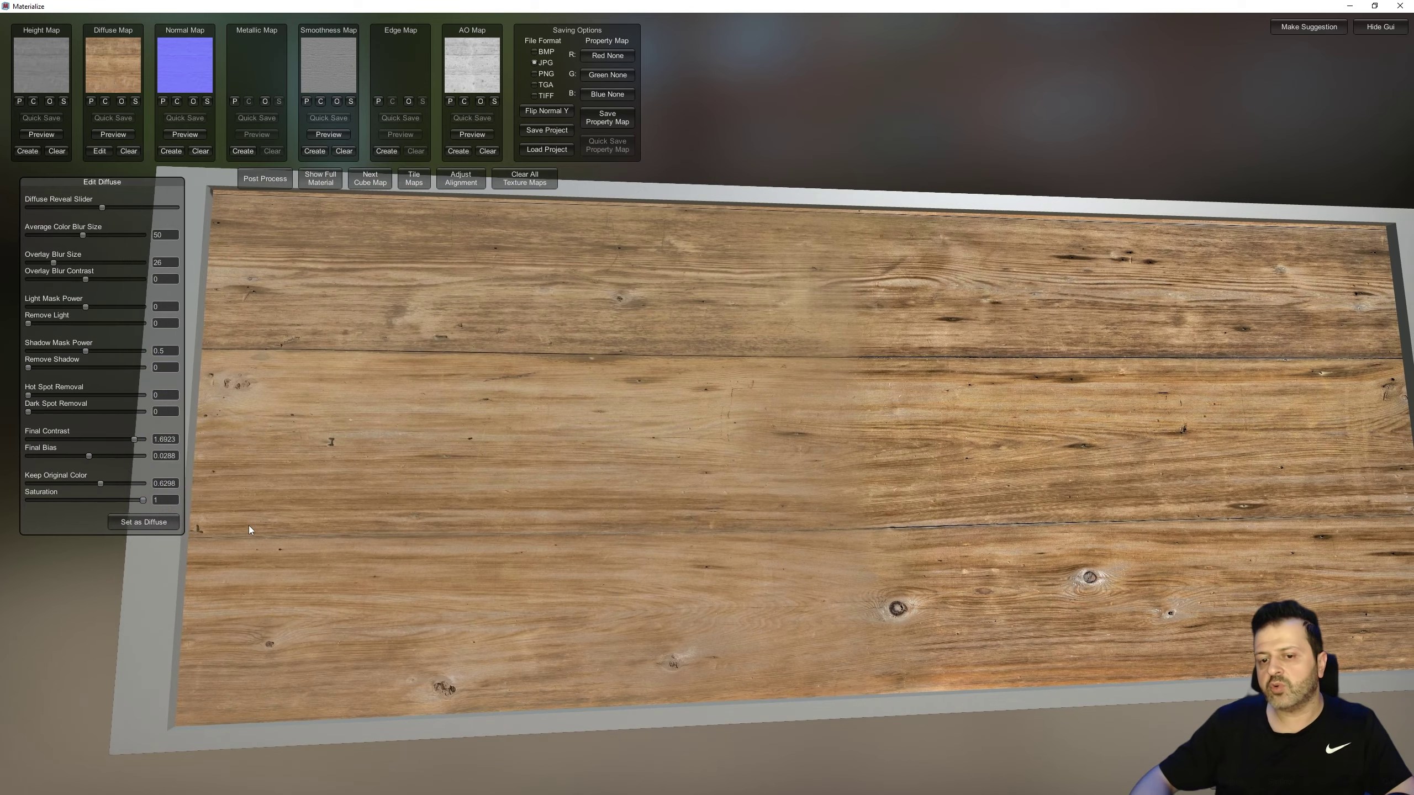
{"action": "left_click", "coordinate": [149, 524]}
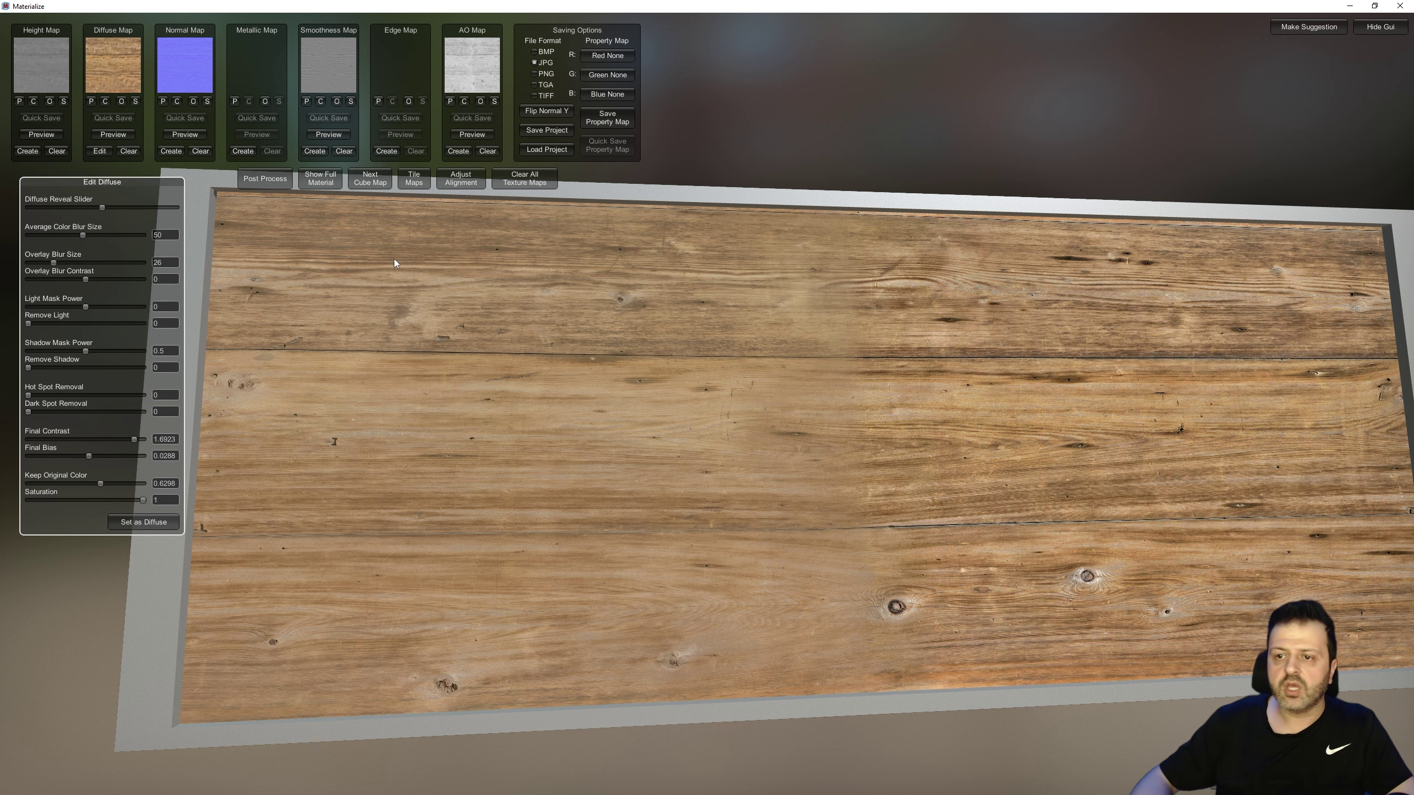
- Re-save the updated wood project under the name FthWood in the Wood folder
{"action": "left_click", "coordinate": [541, 131]}
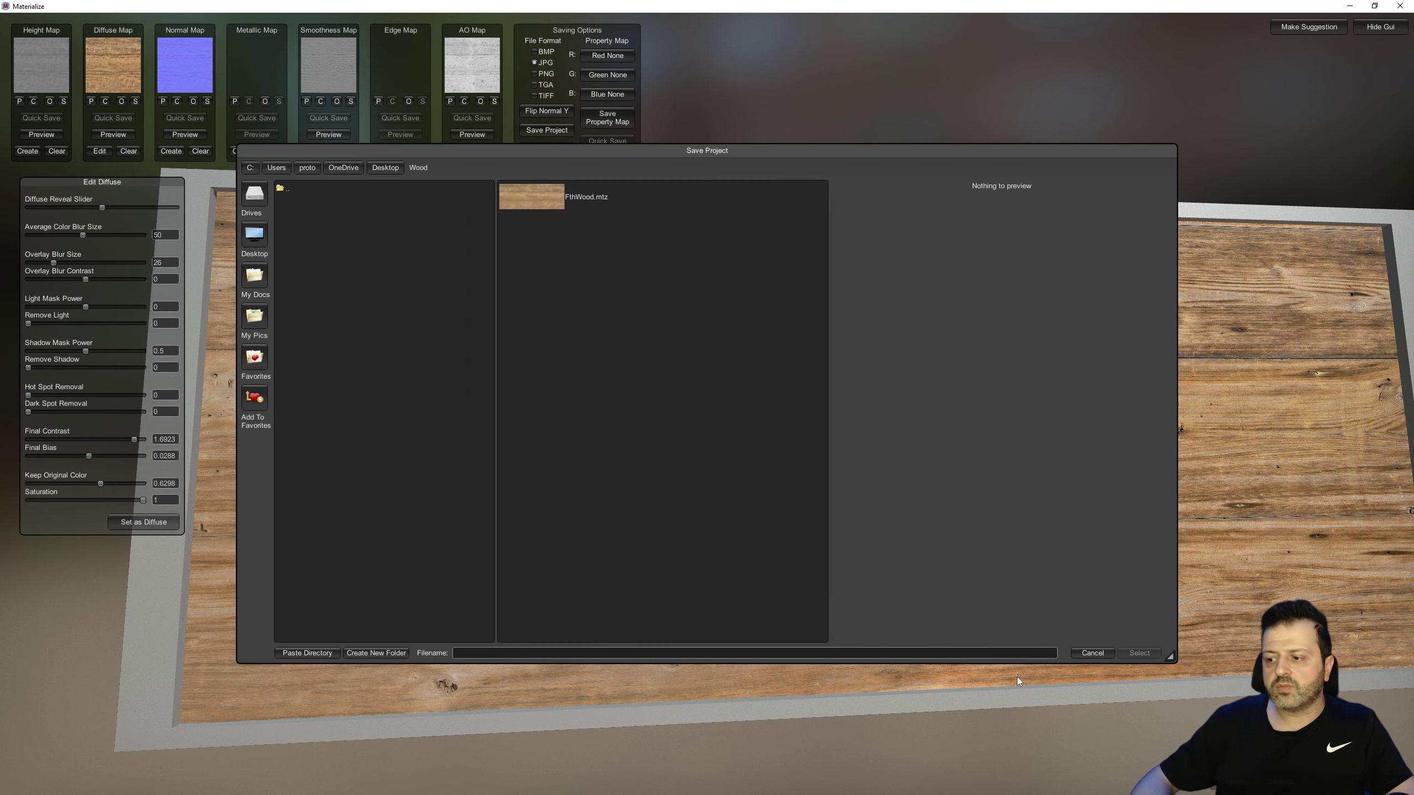
{"action": "left_click", "coordinate": [696, 653]}
{"action": "type", "text": "Ft"}
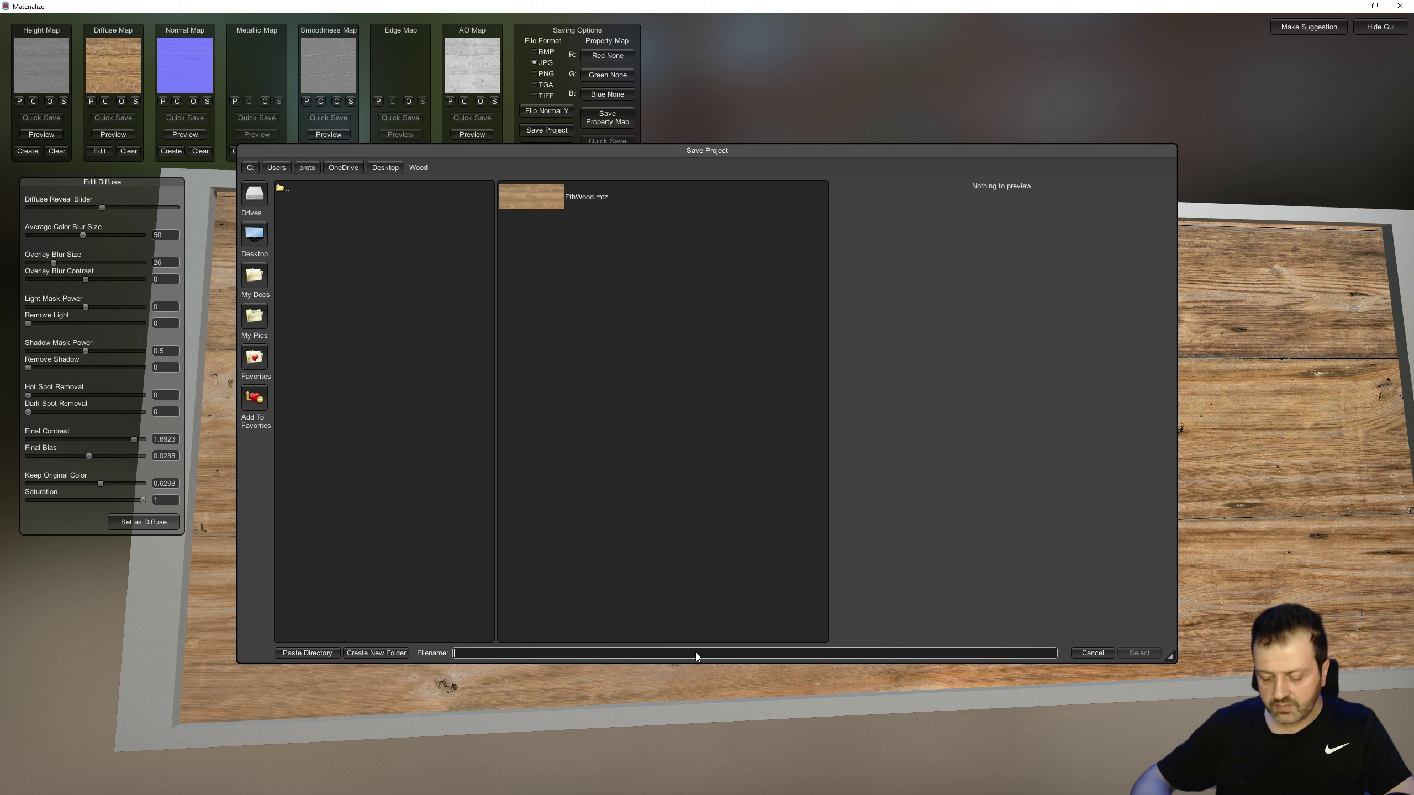
{"action": "type", "text": "hWood"}
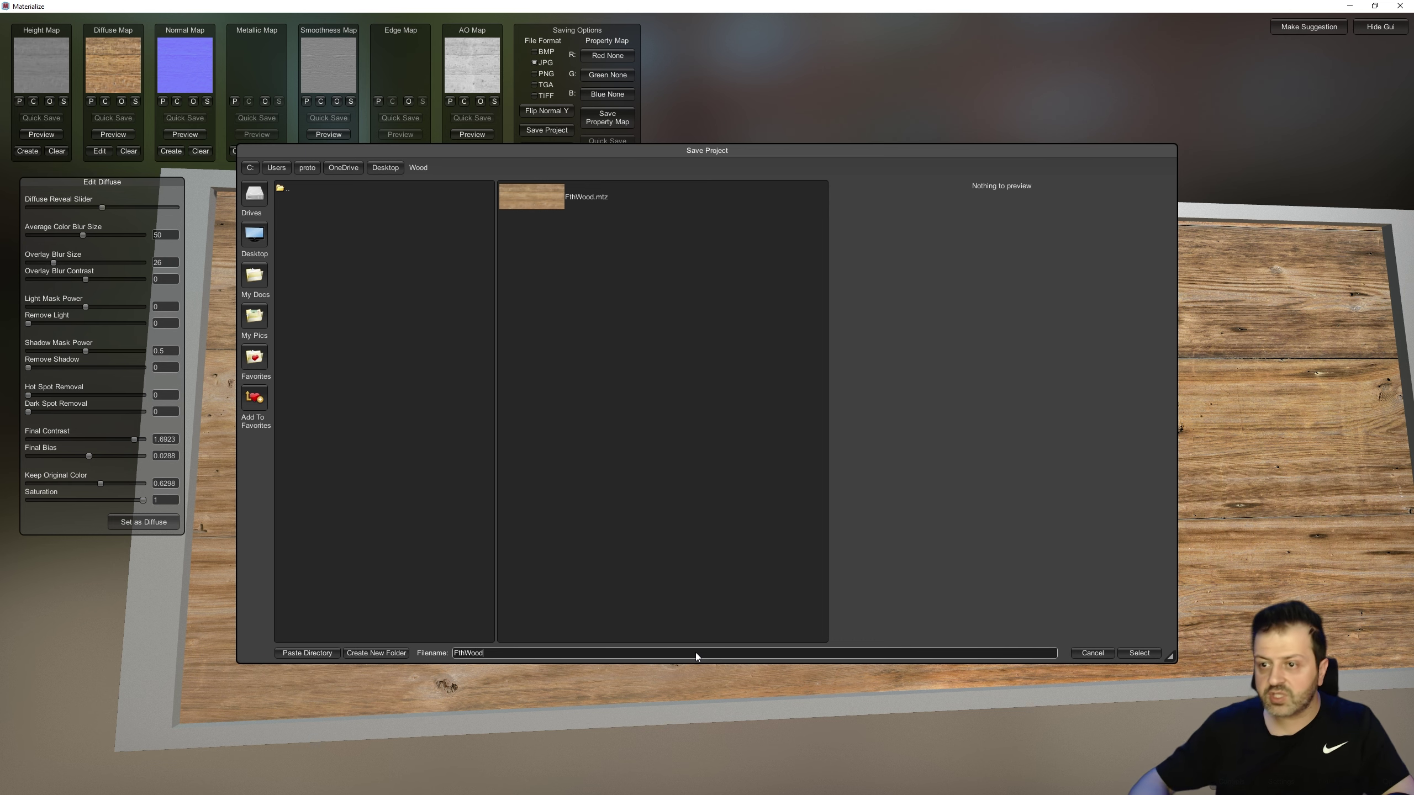
{"action": "left_click", "coordinate": [1137, 656]}
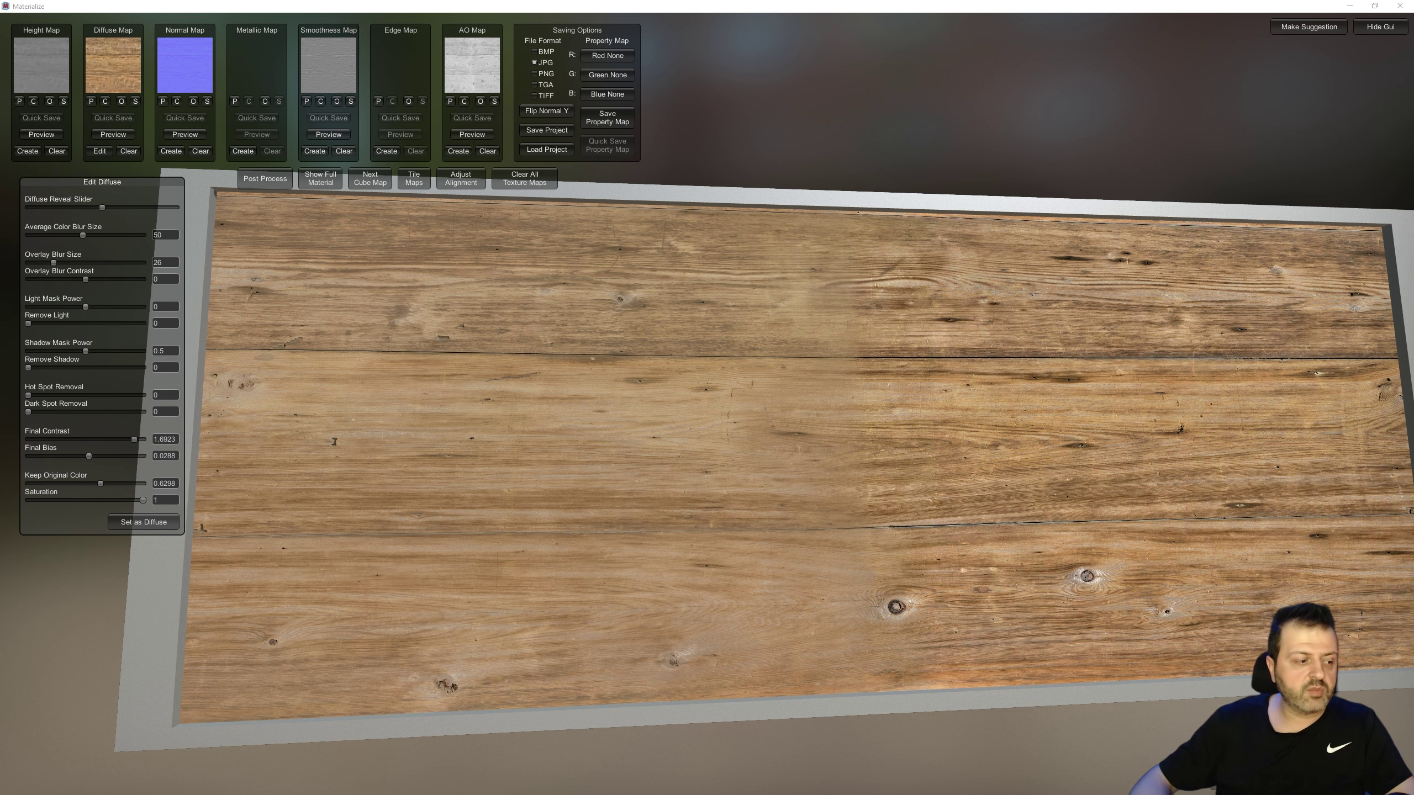
- Compare FthWood_diffuseOriginal, FthWood_diffuse and FthWood_ao in Photos, then close the viewer
{"action": "key", "text": "alt+Tab"}
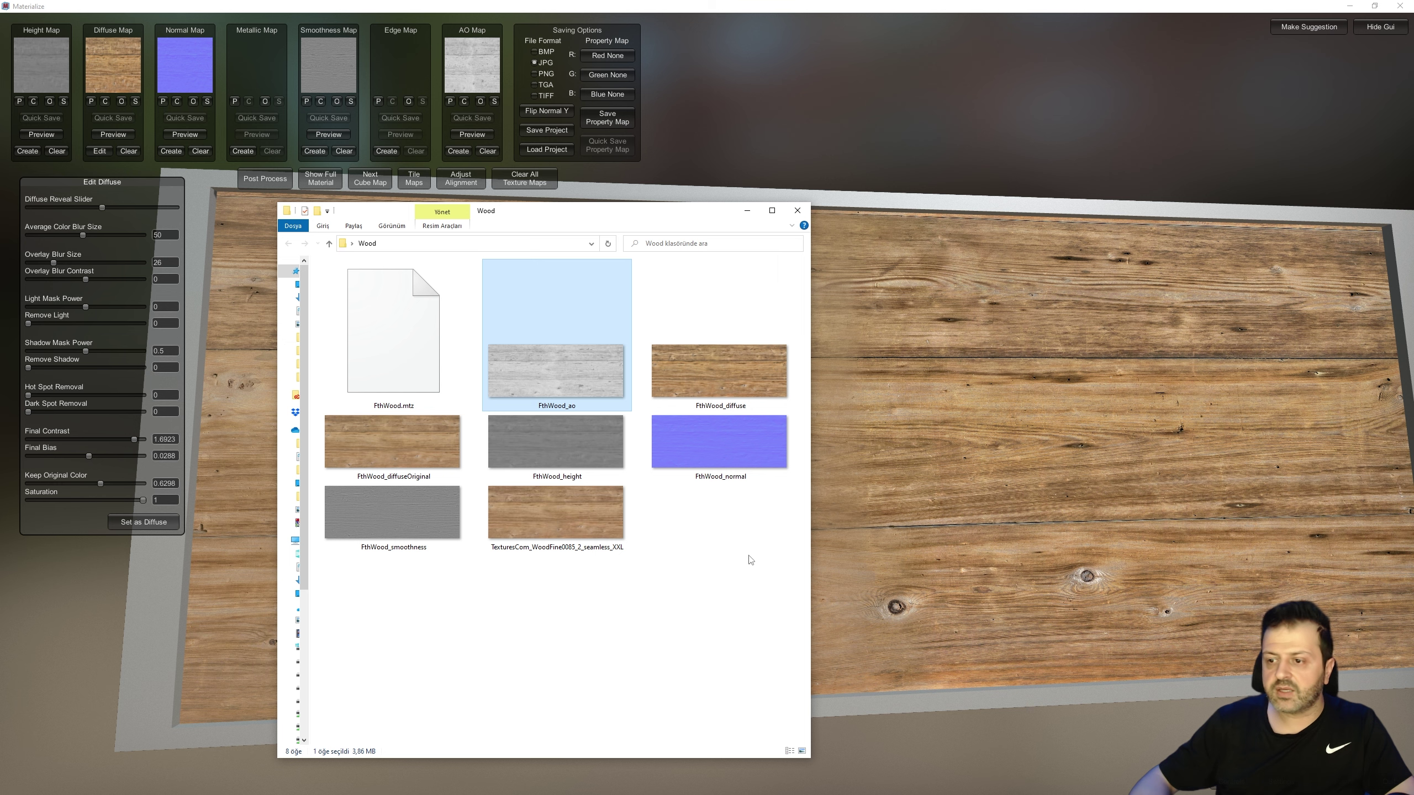
{"action": "left_click", "coordinate": [710, 374]}
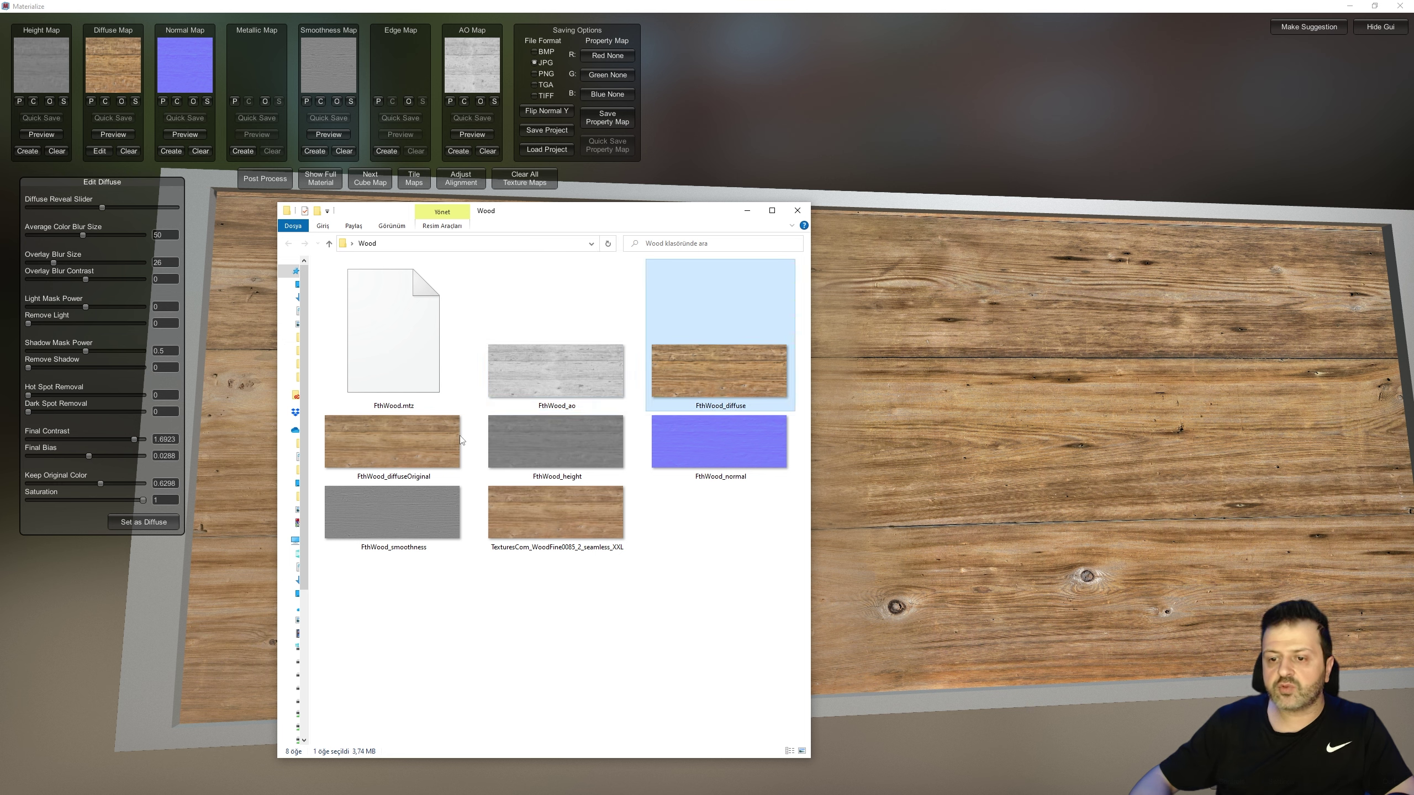
{"action": "double_click", "coordinate": [388, 451]}
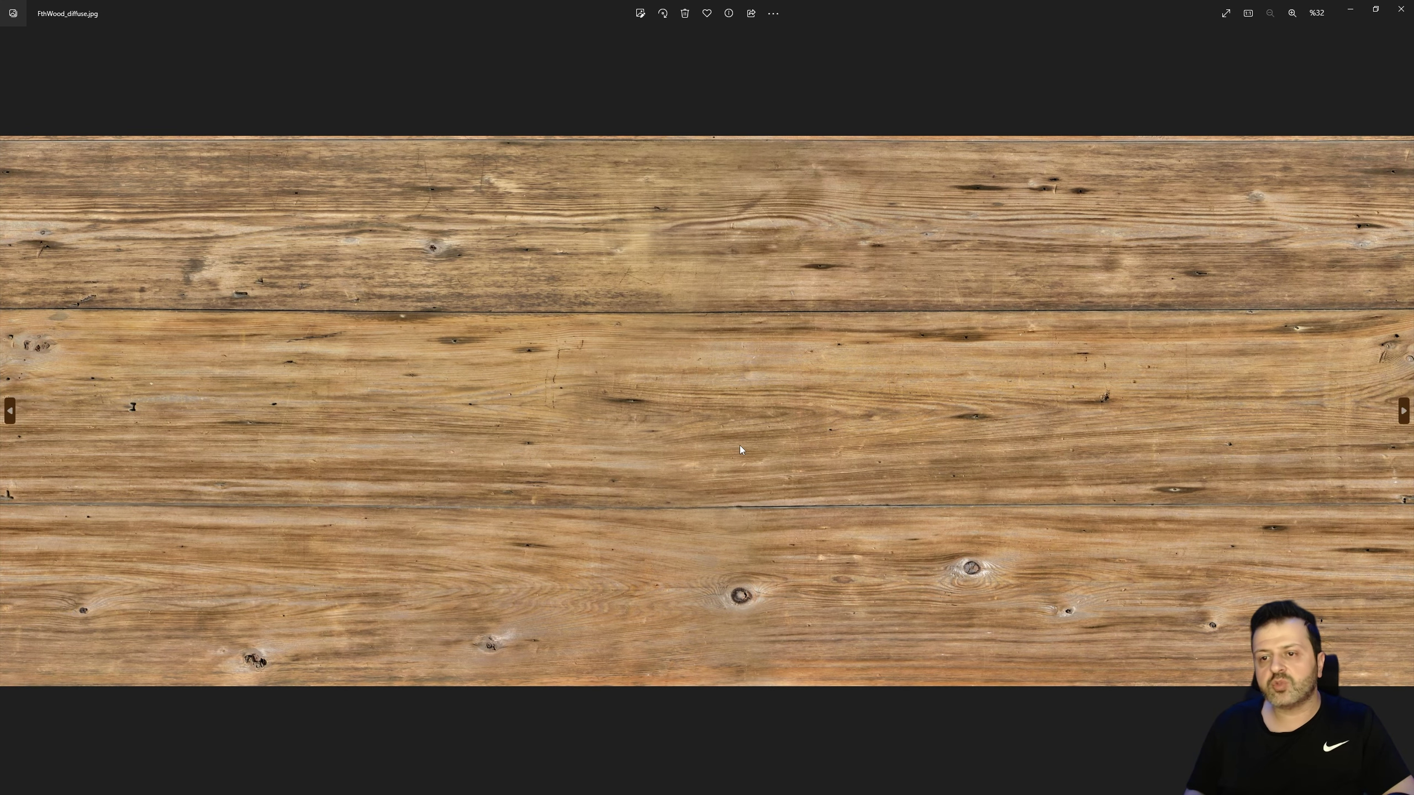
{"action": "key", "text": "Left"}
{"action": "key", "text": "Left"}
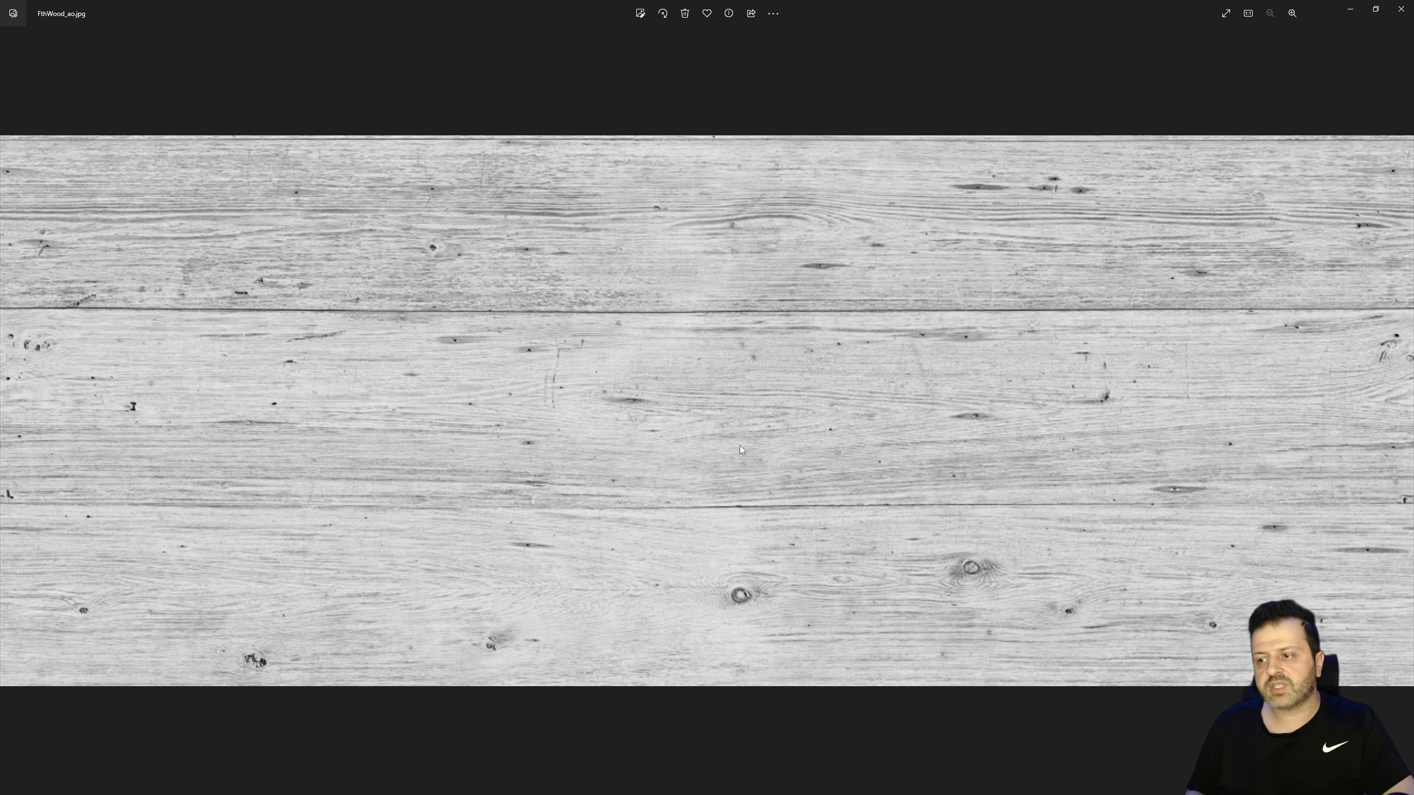
{"action": "key", "text": "Right"}
{"action": "key", "text": "Left"}
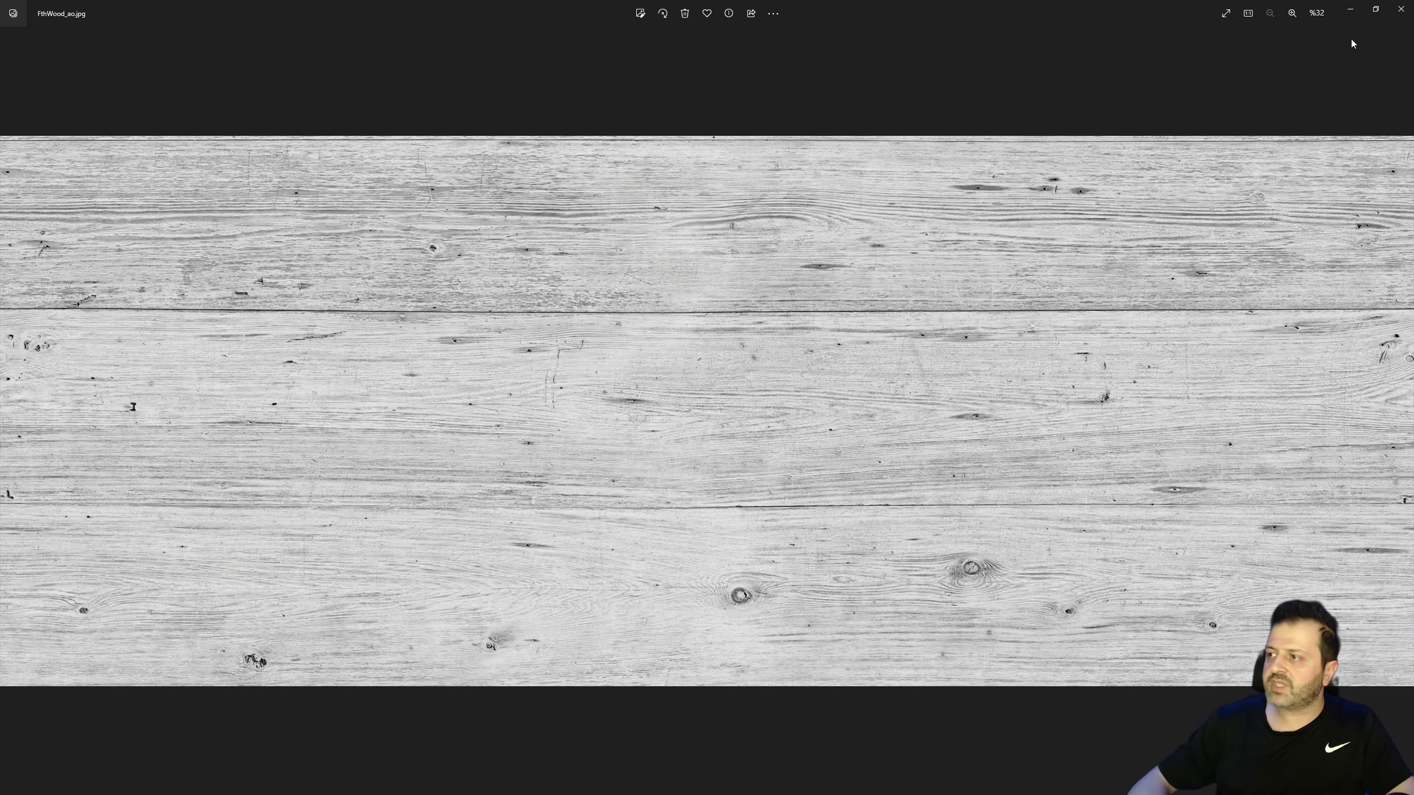
{"action": "left_click", "coordinate": [1400, 9]}
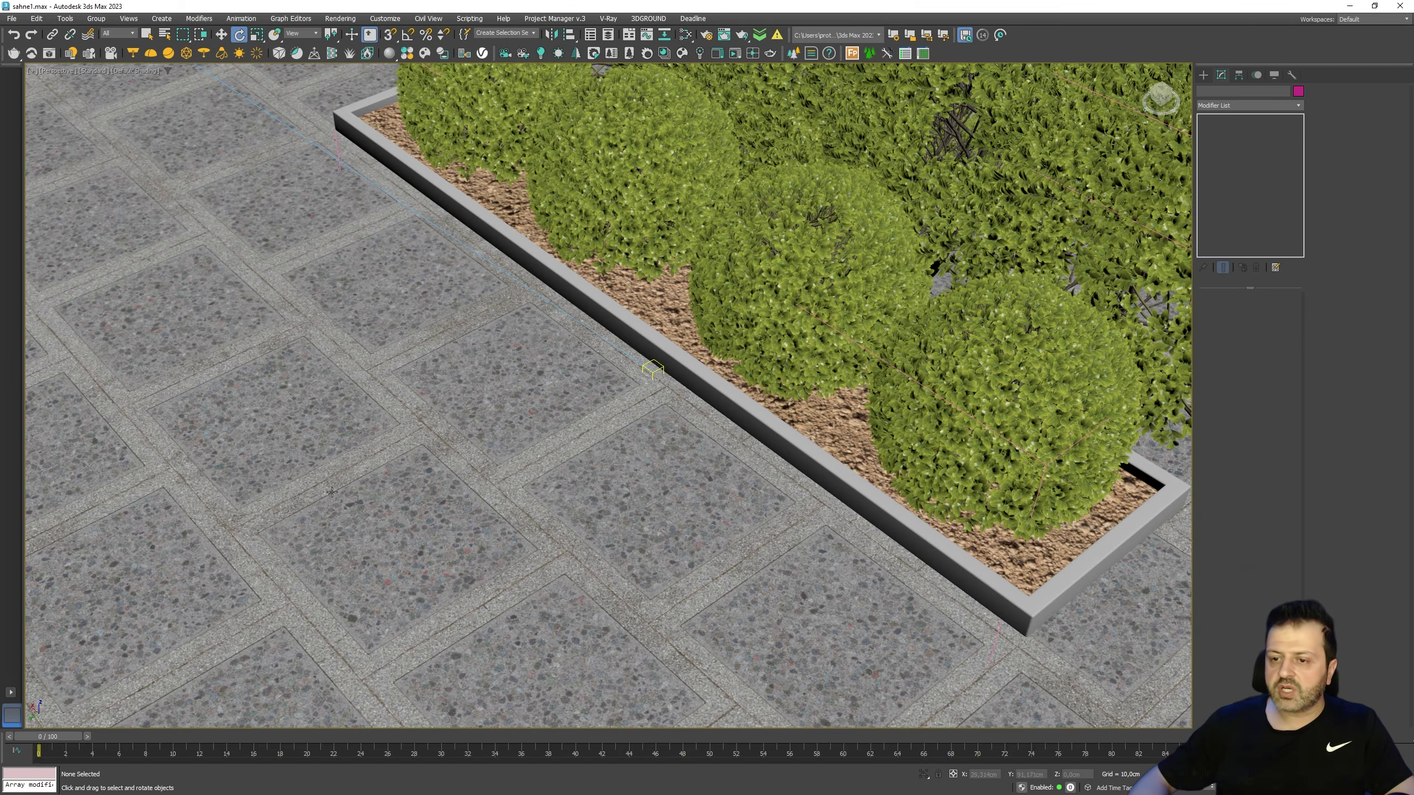
- Draw a flat standard-primitive box on the paving, then open the Slate Material Editor
{"action": "middle_click_drag", "start_coordinate": [332, 492], "coordinate": [534, 494], "text": "alt"}
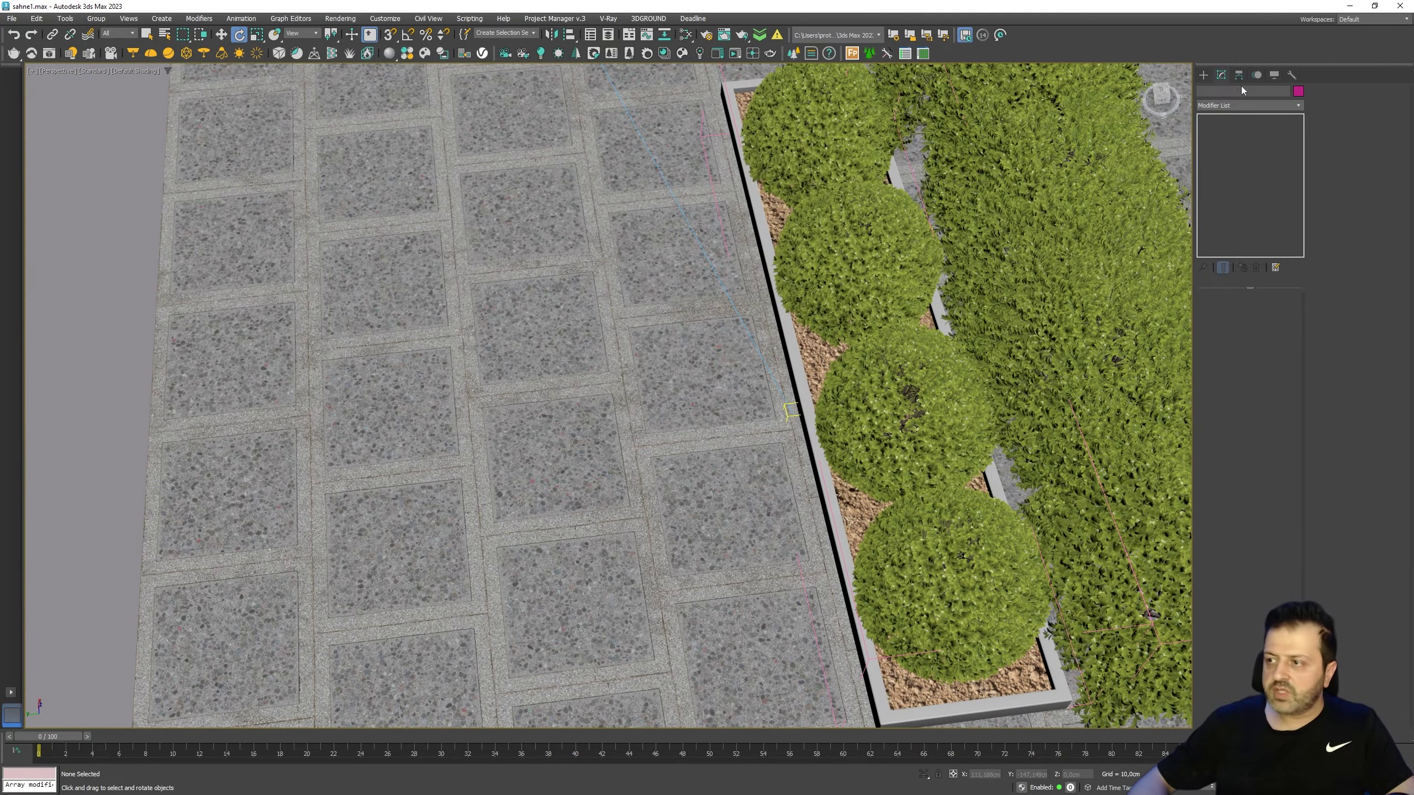
{"action": "left_click", "coordinate": [1204, 77]}
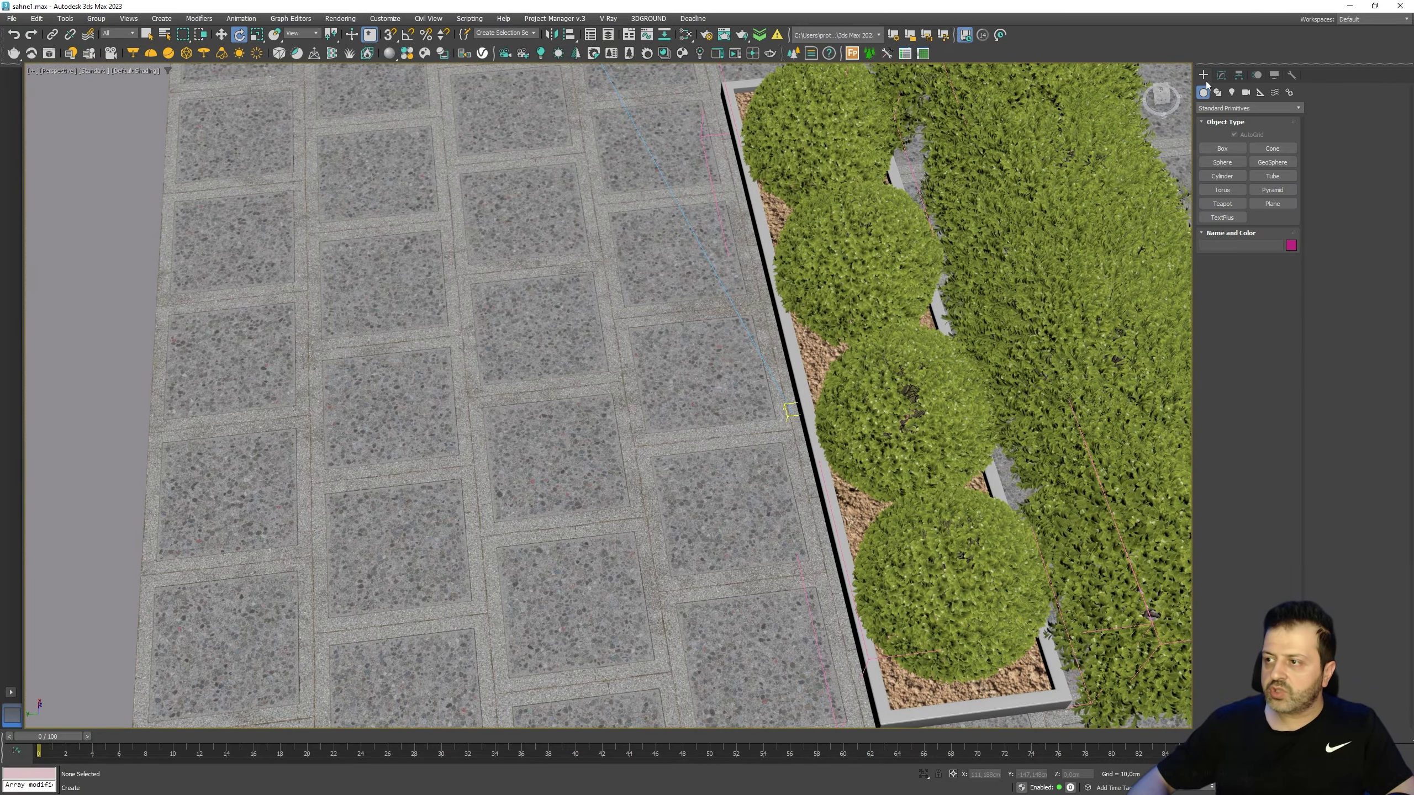
{"action": "left_click", "coordinate": [1227, 149]}
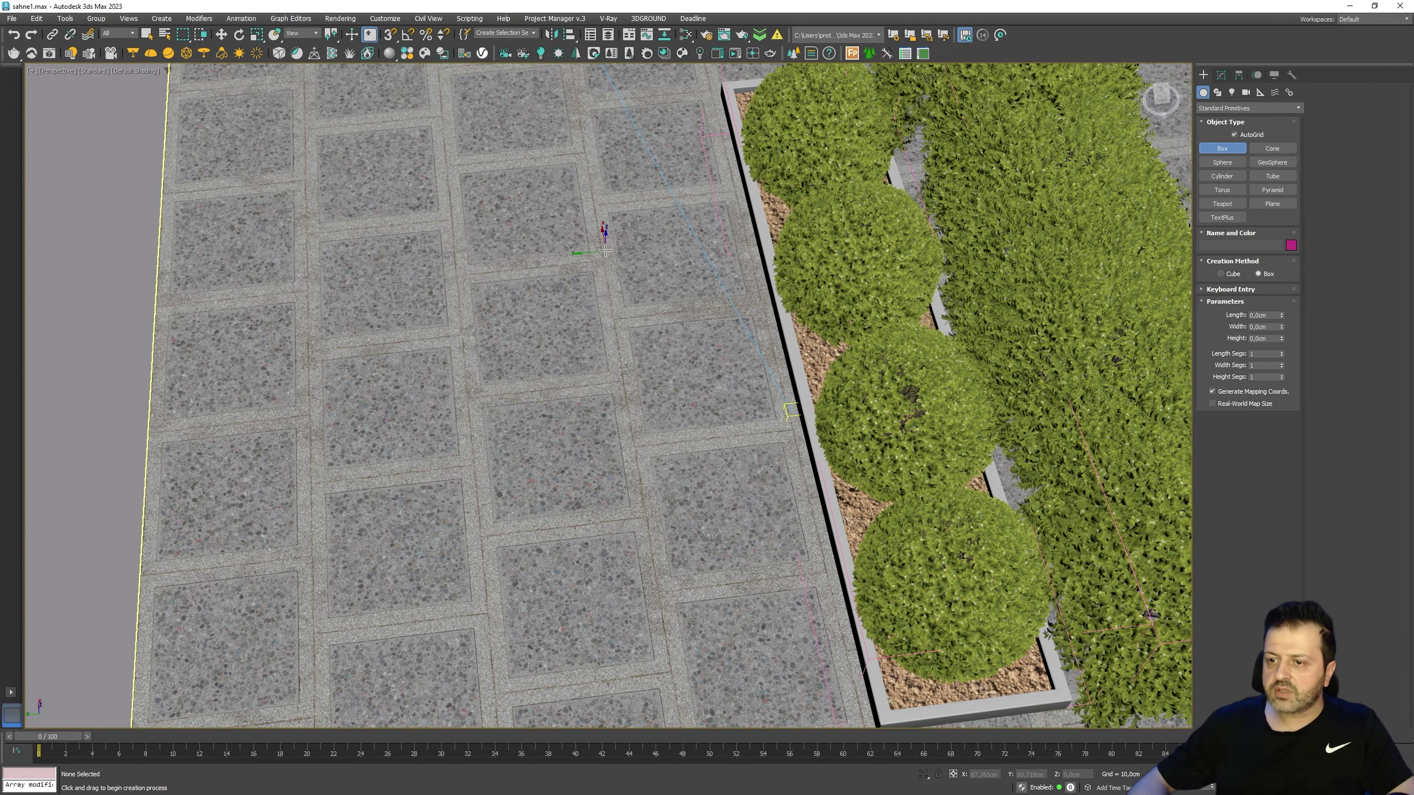
{"action": "left_click_drag", "start_coordinate": [595, 230], "coordinate": [429, 610]}
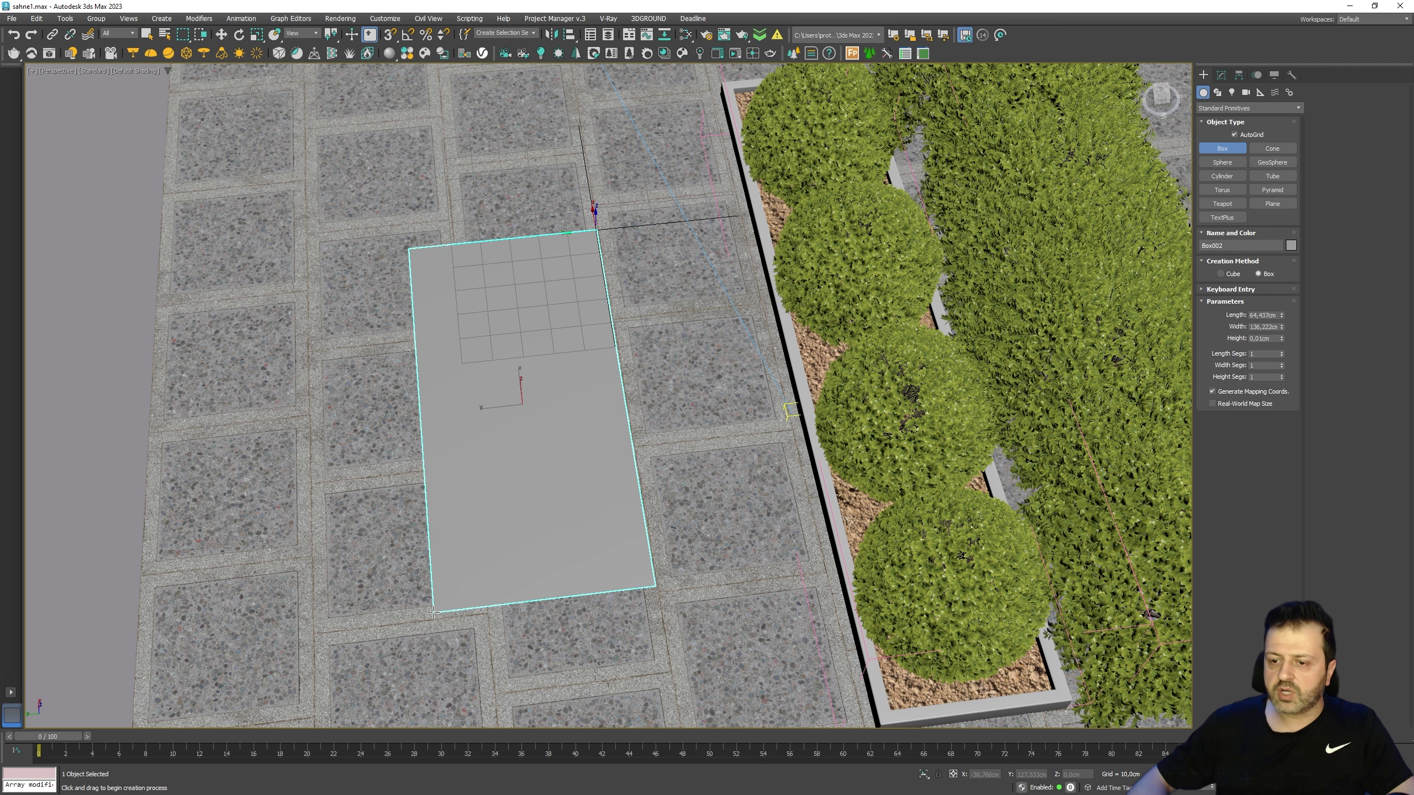
{"action": "left_click", "coordinate": [443, 574]}
{"action": "key", "text": "e"}
{"action": "scroll", "coordinate": [443, 574], "scroll_direction": "up", "scroll_amount": 3}
{"action": "mouse_move", "coordinate": [443, 574]}
{"action": "middle_mouse_down", "text": "alt"}
{"action": "mouse_move", "coordinate": [476, 533]}
{"action": "mouse_move", "coordinate": [457, 492]}
{"action": "middle_mouse_up", "text": "alt"}
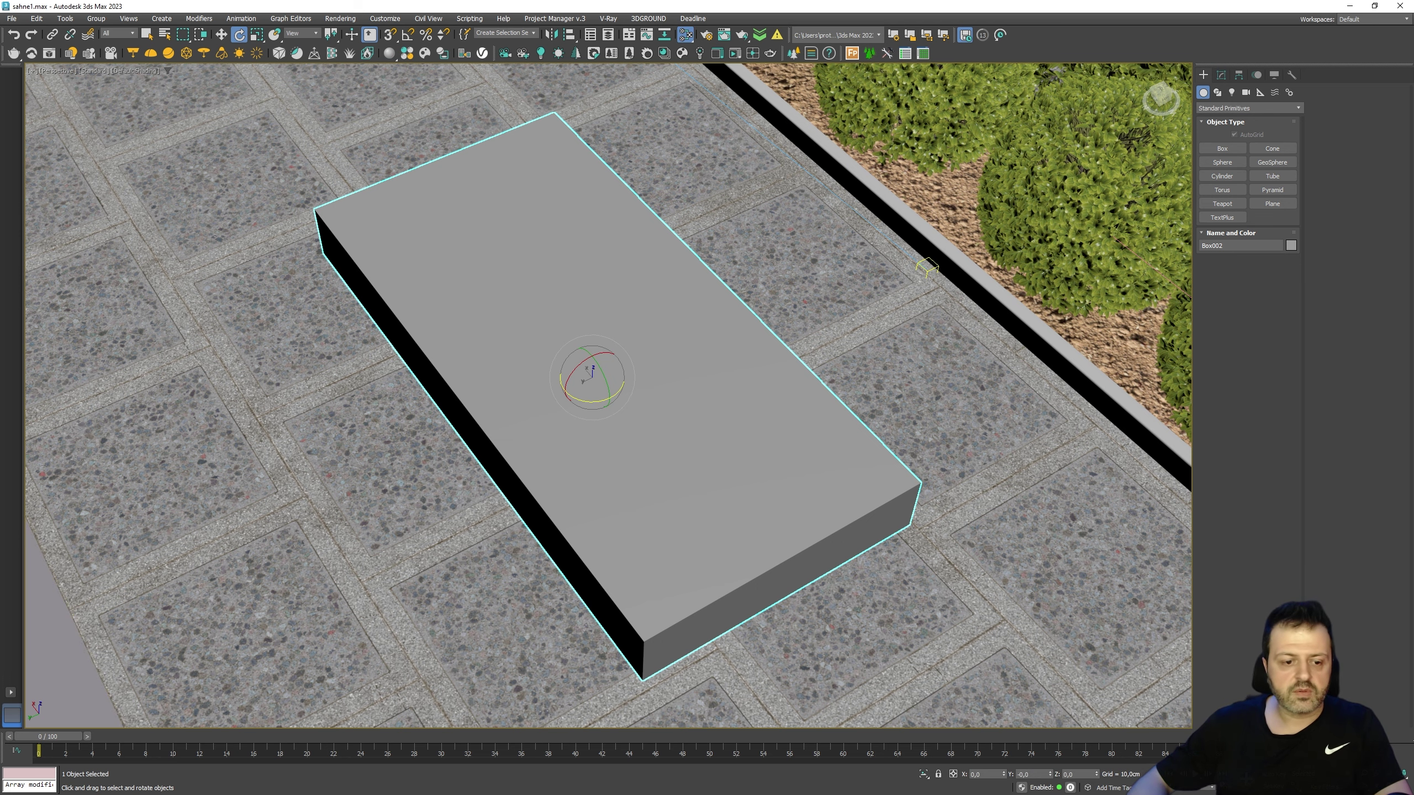
{"action": "left_click", "coordinate": [685, 35]}
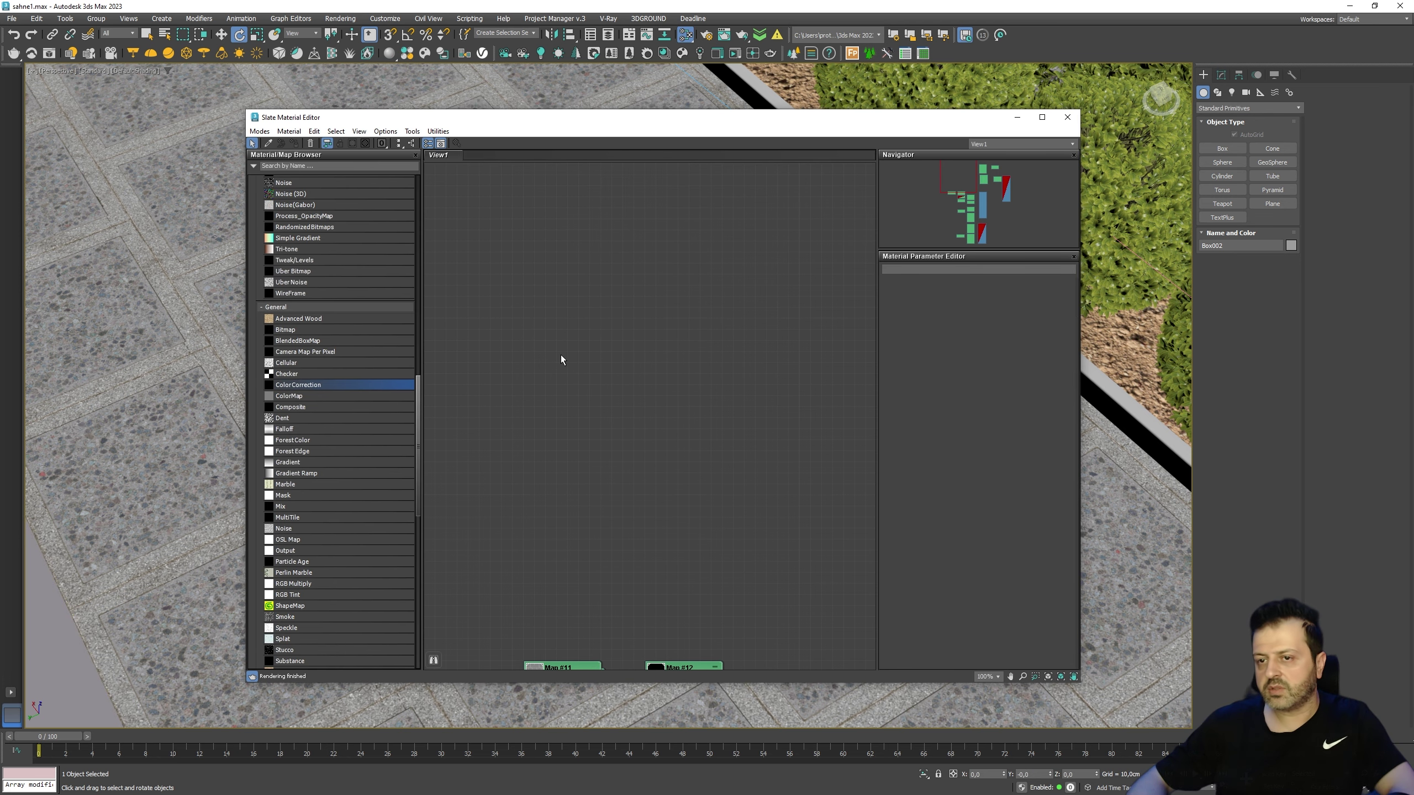
- Add a CoronaLegacyMtl node and place the Wood folder beside the material editor
{"action": "left_click_drag", "start_coordinate": [419, 410], "coordinate": [429, 257]}
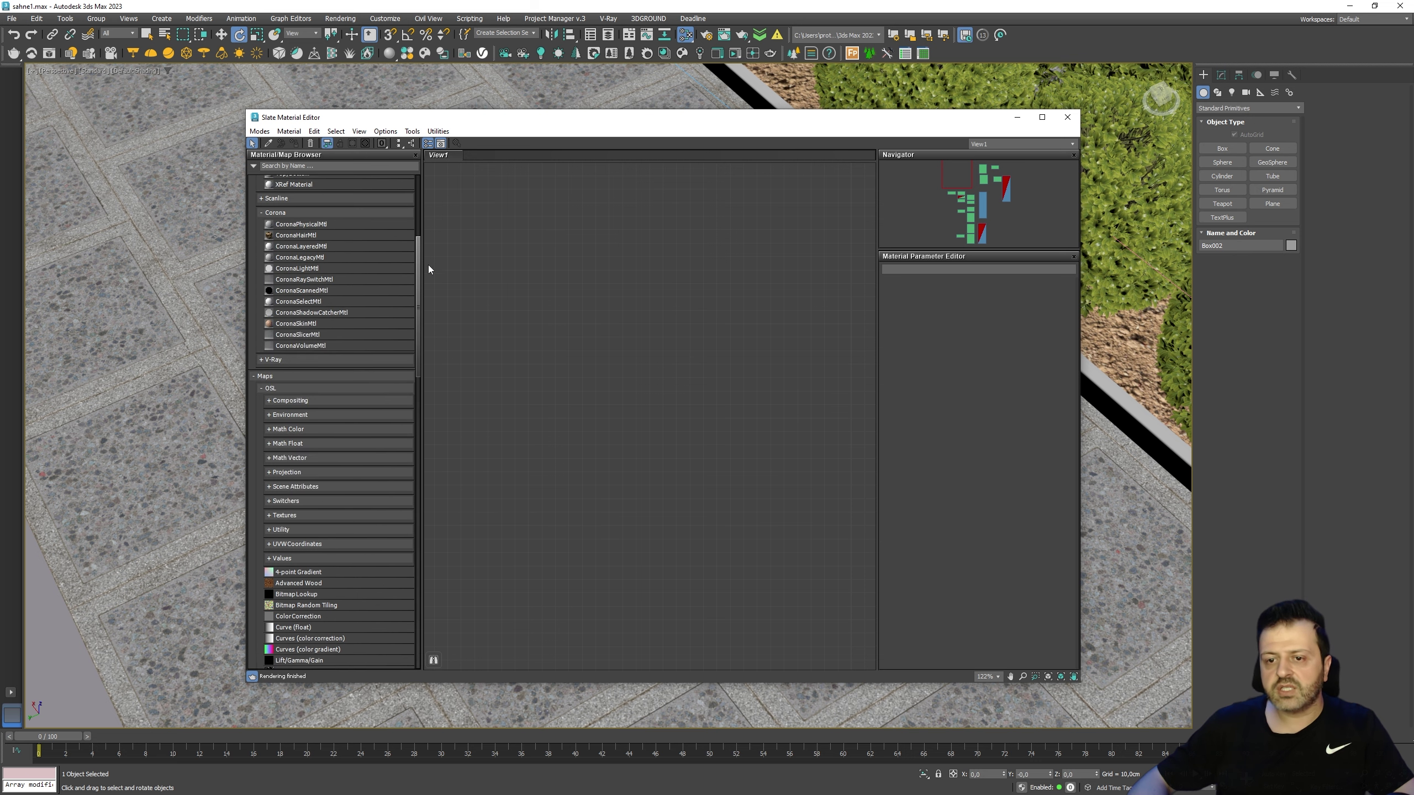
{"action": "left_click_drag", "start_coordinate": [639, 323], "coordinate": [722, 315]}
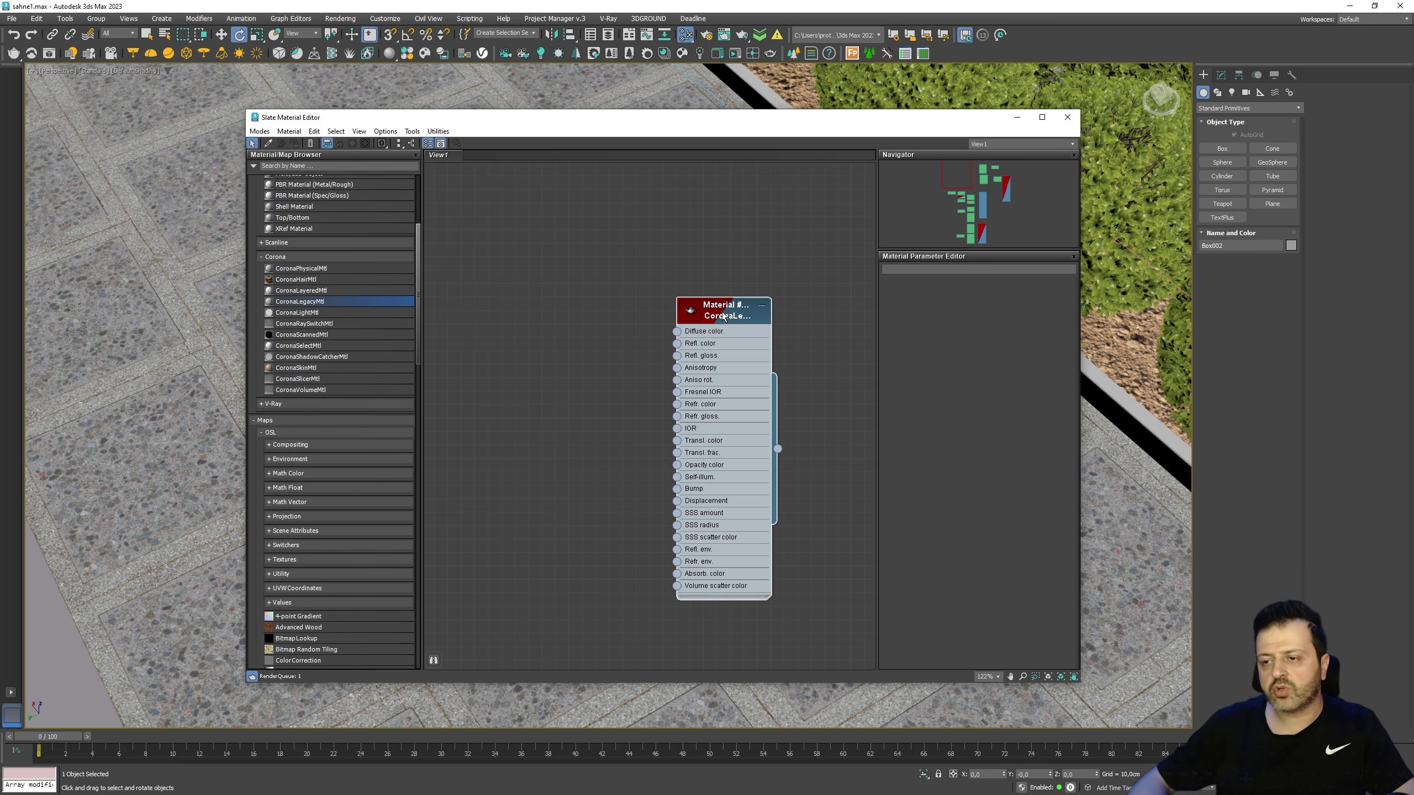
{"action": "double_click", "coordinate": [723, 316]}
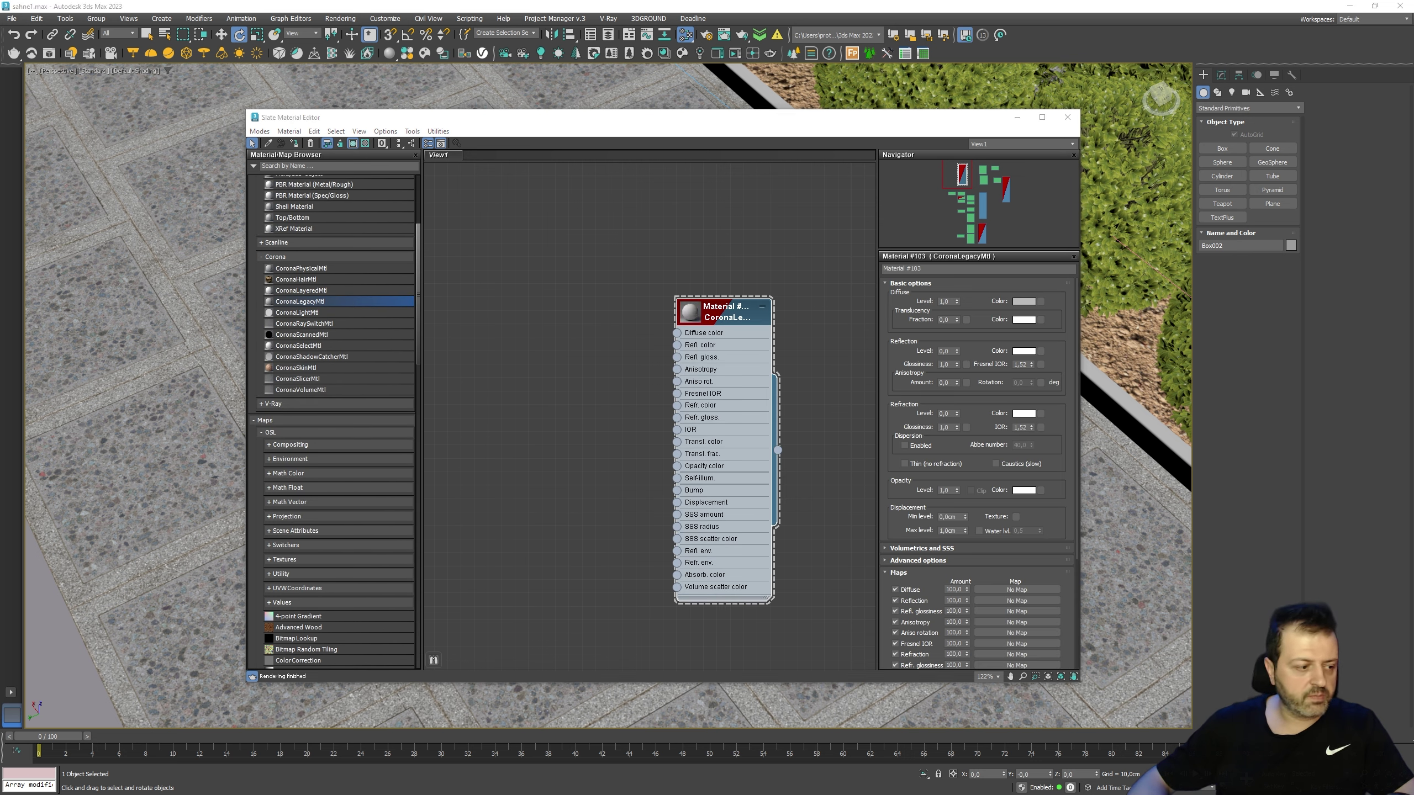
{"action": "key", "text": "alt+Tab"}
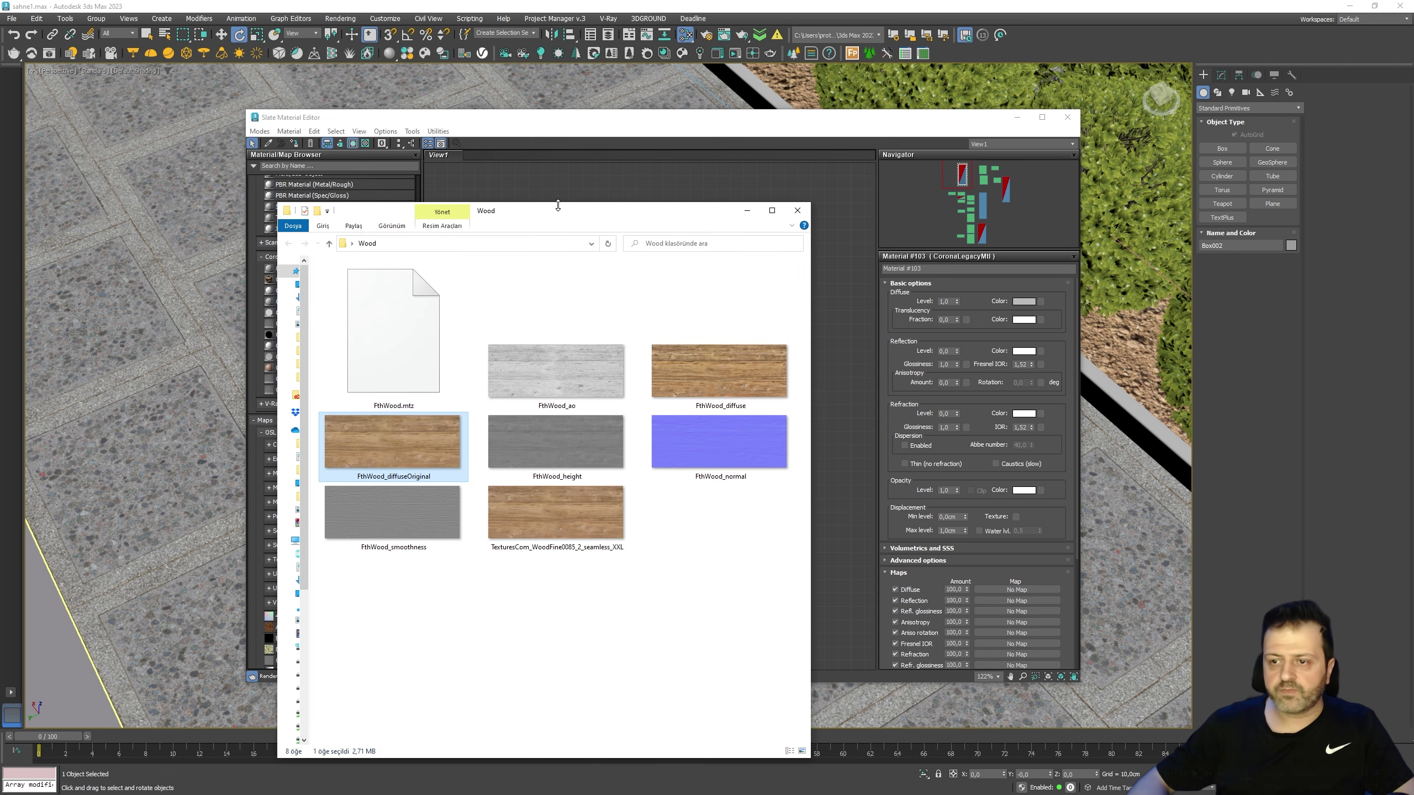
{"action": "left_click_drag", "start_coordinate": [558, 205], "coordinate": [73, 127]}
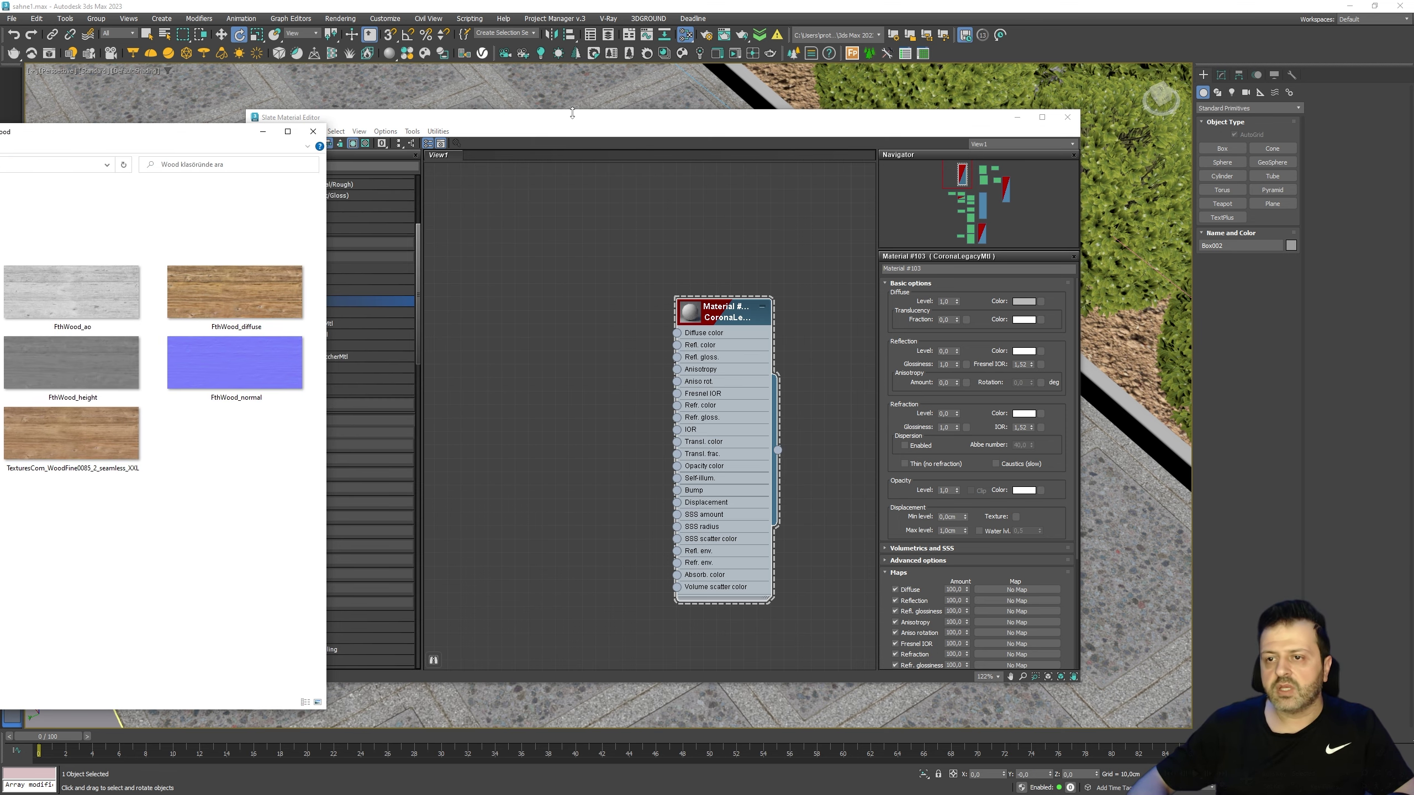
{"action": "left_click_drag", "start_coordinate": [572, 114], "coordinate": [743, 117]}
{"action": "key", "text": "alt+Tab"}
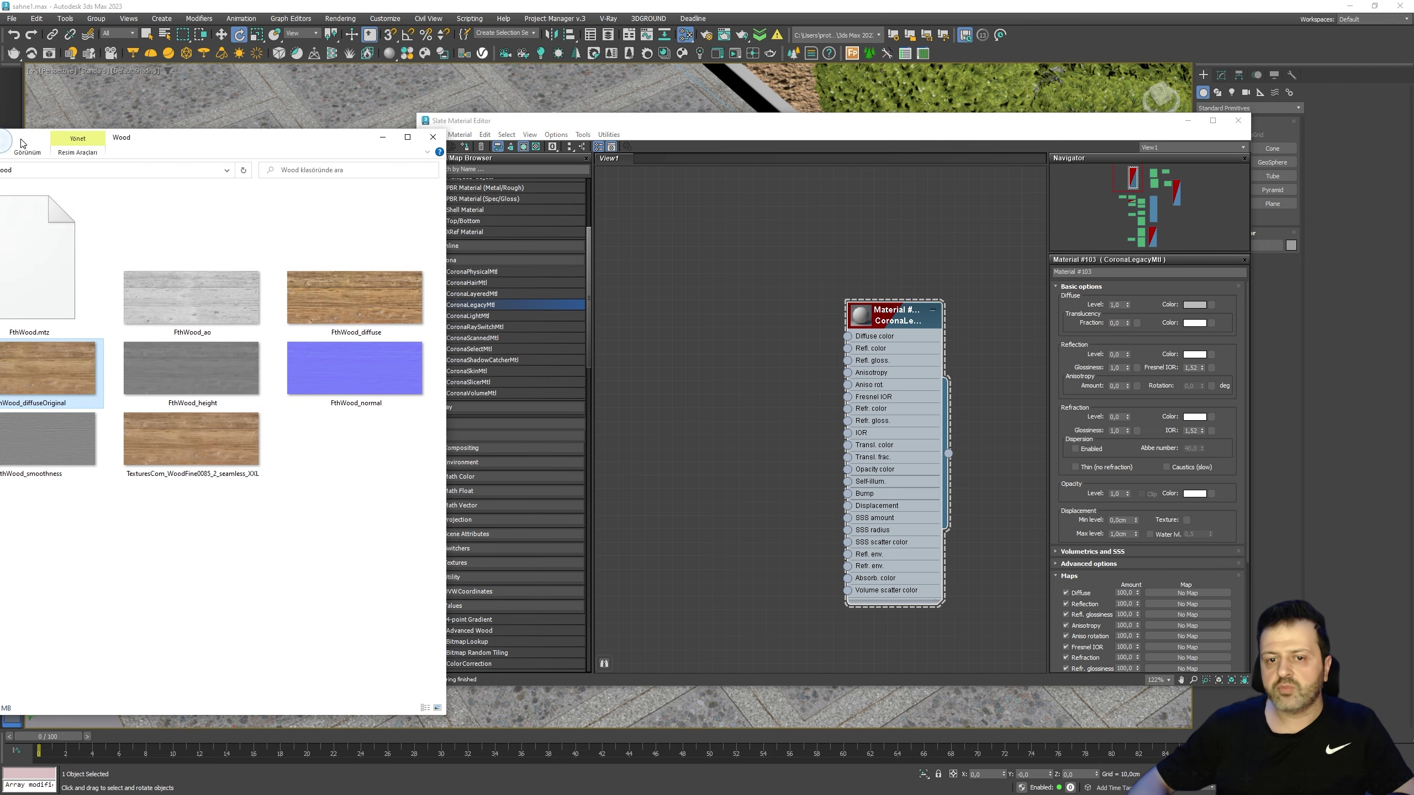
- Drop the diffuse, AO, normal, height and smoothness JPGs into the canvas as bitmap nodes
{"action": "left_click_drag", "start_coordinate": [403, 298], "coordinate": [732, 344]}
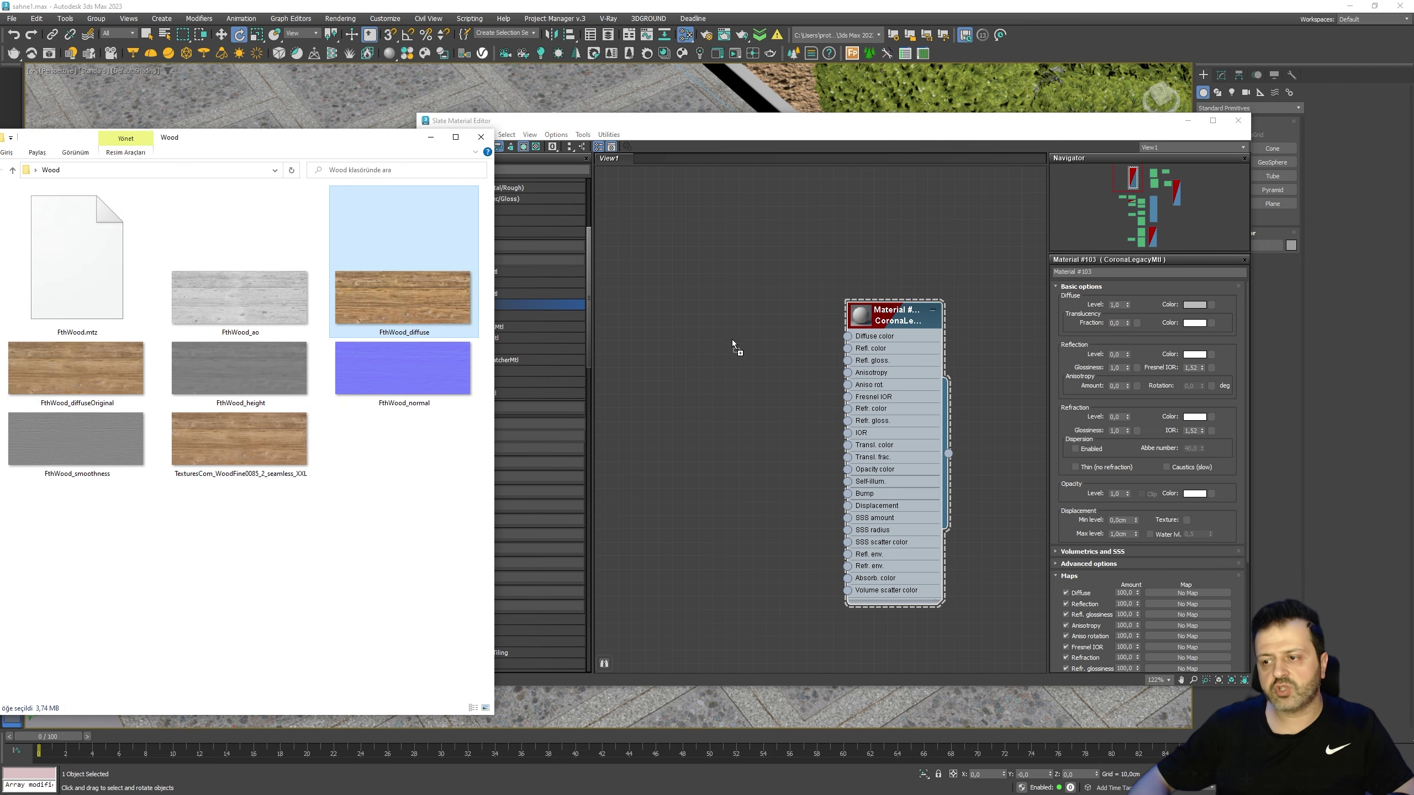
{"action": "key", "text": "alt+Tab"}
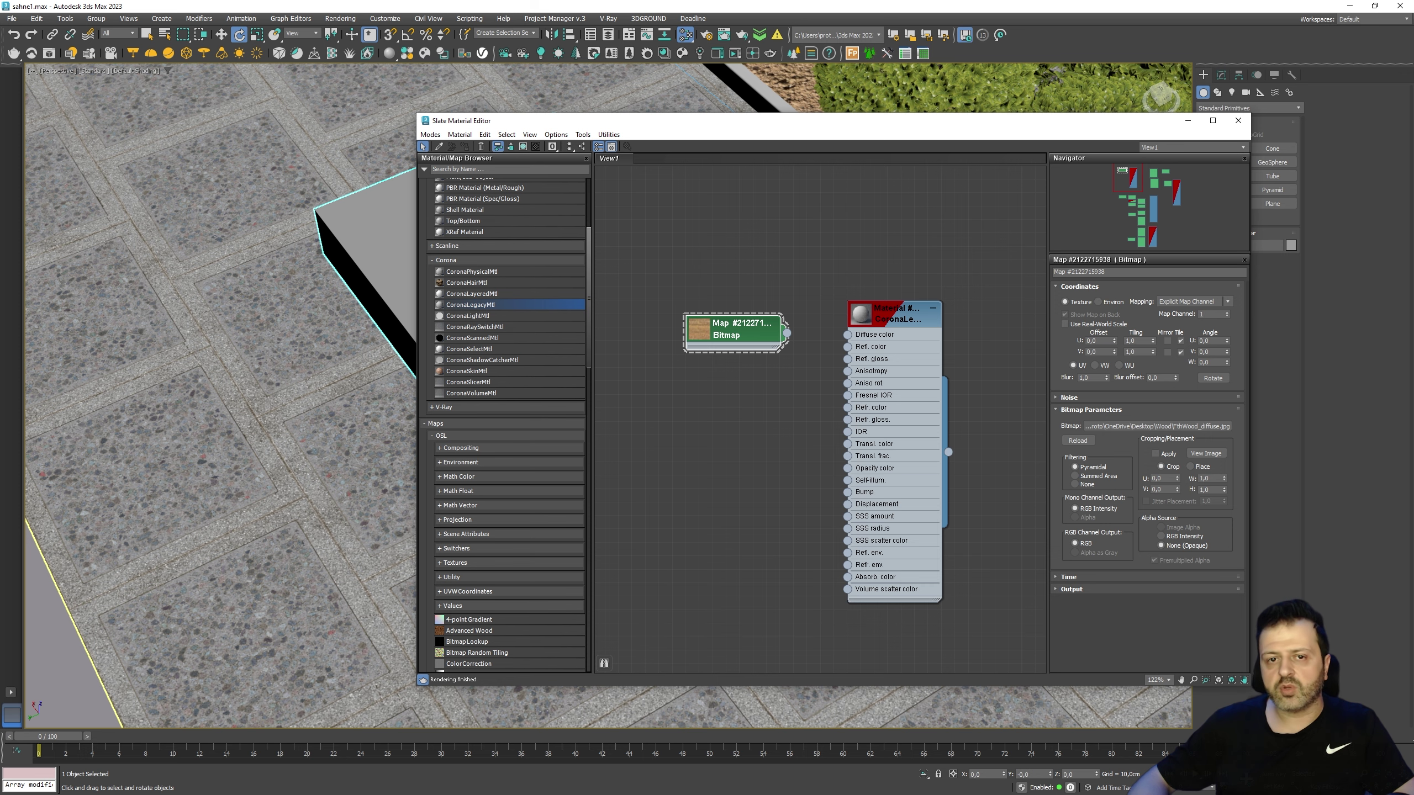
{"action": "key", "text": "alt+Tab"}
{"action": "left_click_drag", "start_coordinate": [239, 297], "coordinate": [658, 304]}
{"action": "mouse_move", "coordinate": [402, 368]}
{"action": "left_mouse_down"}
{"action": "mouse_move", "coordinate": [280, 396]}
{"action": "mouse_move", "coordinate": [702, 471]}
{"action": "left_mouse_up"}
{"action": "left_click", "coordinate": [240, 377]}
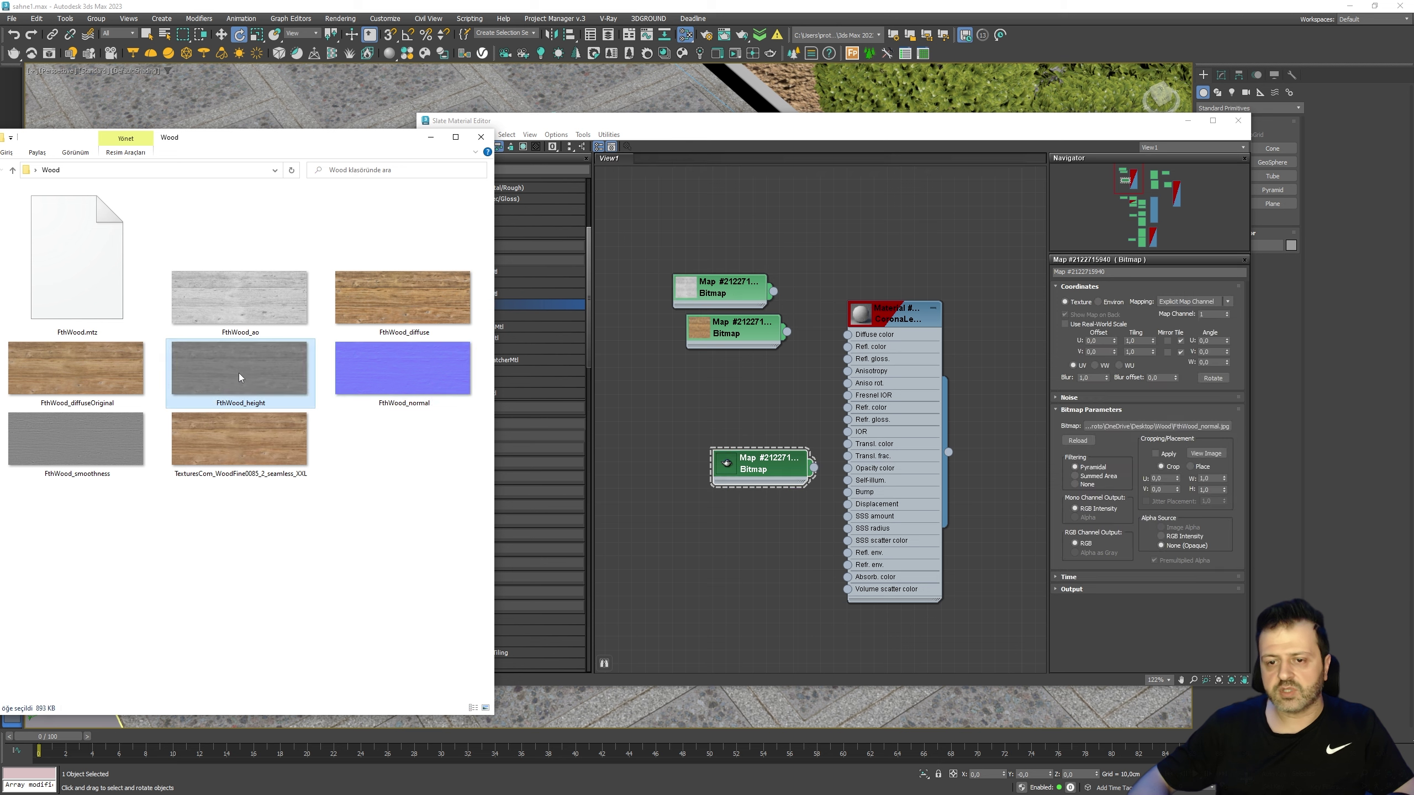
{"action": "left_click_drag", "start_coordinate": [769, 536], "coordinate": [764, 528]}
{"action": "left_click_drag", "start_coordinate": [76, 440], "coordinate": [833, 491]}
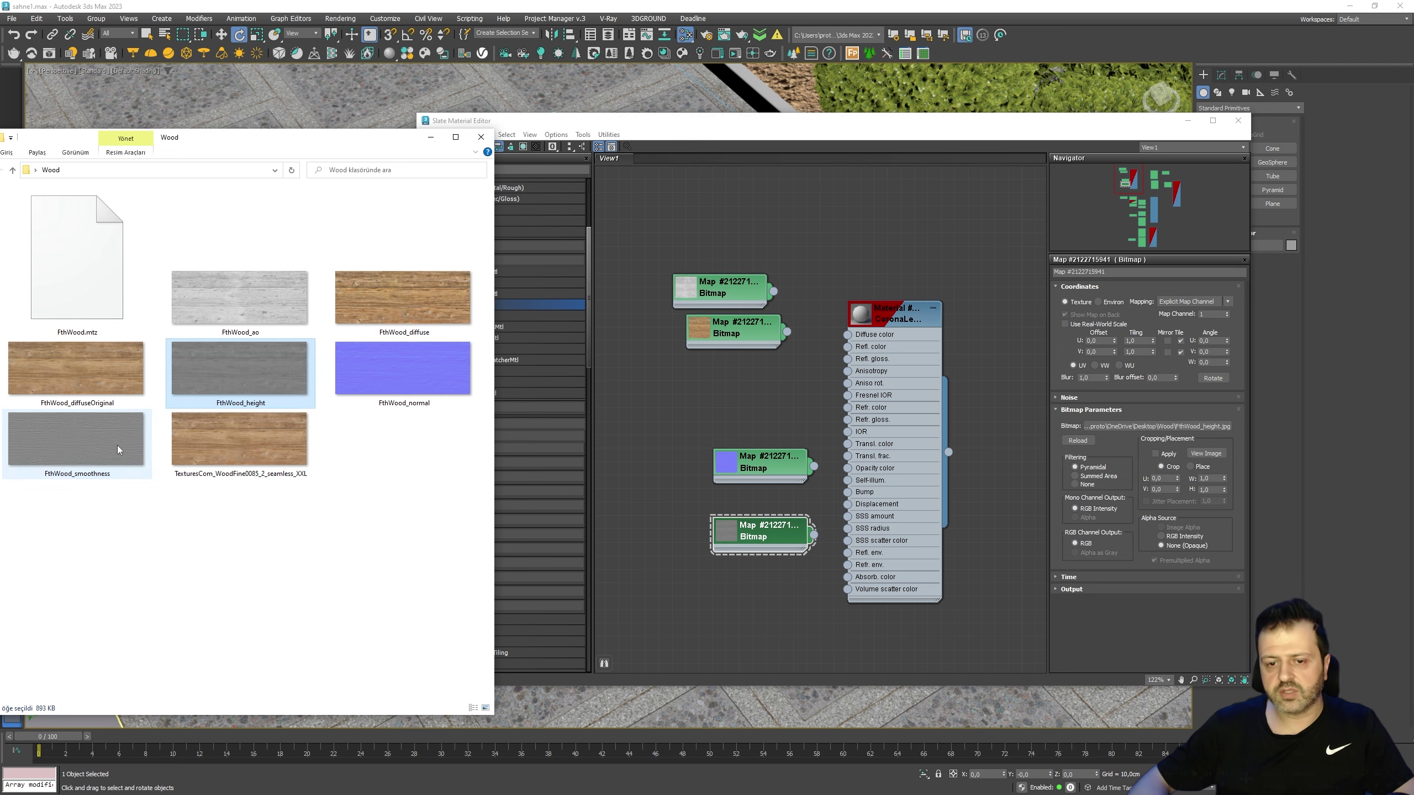
{"action": "left_click_drag", "start_coordinate": [767, 420], "coordinate": [767, 422]}
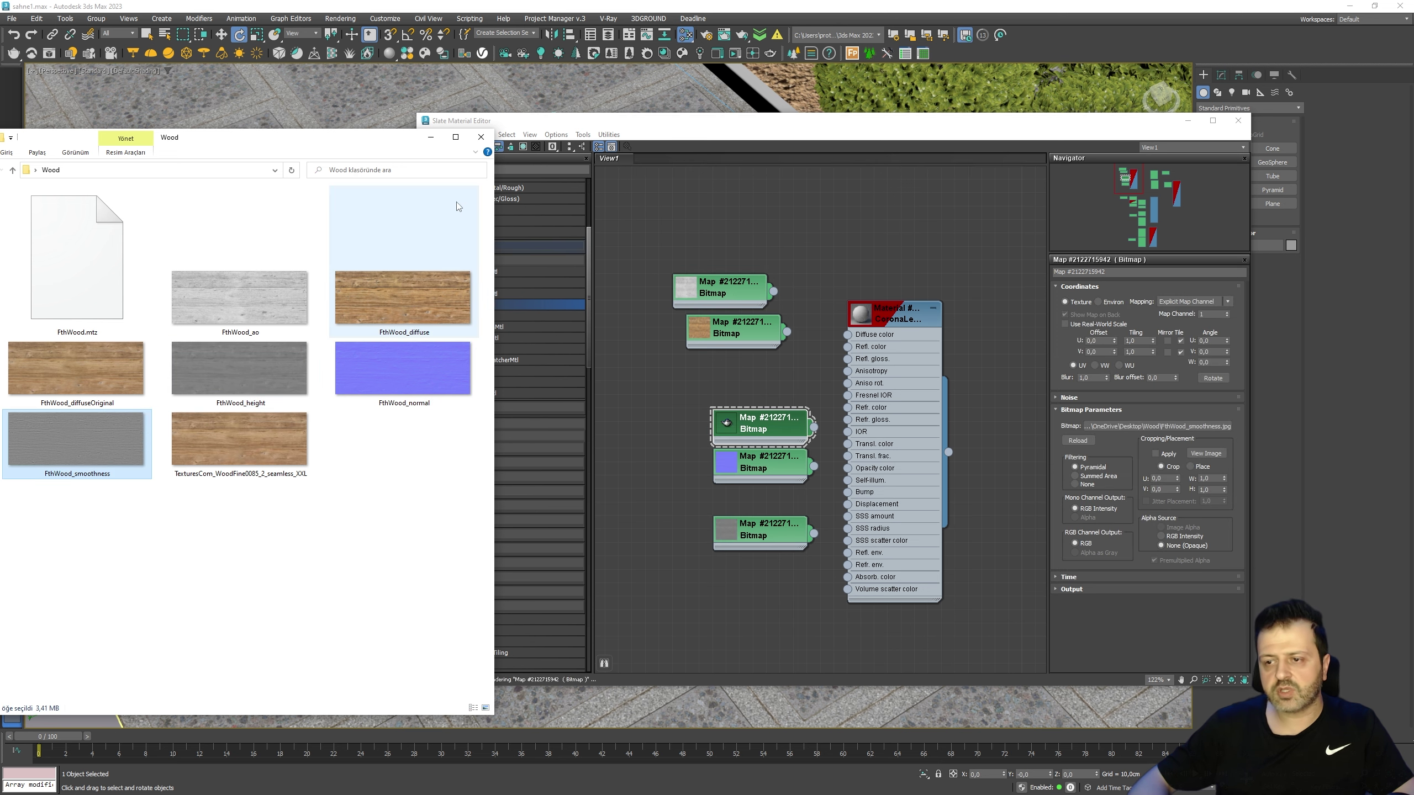
{"action": "left_click", "coordinate": [430, 136]}
{"action": "scroll", "coordinate": [771, 495], "scroll_direction": "up", "scroll_amount": 3}
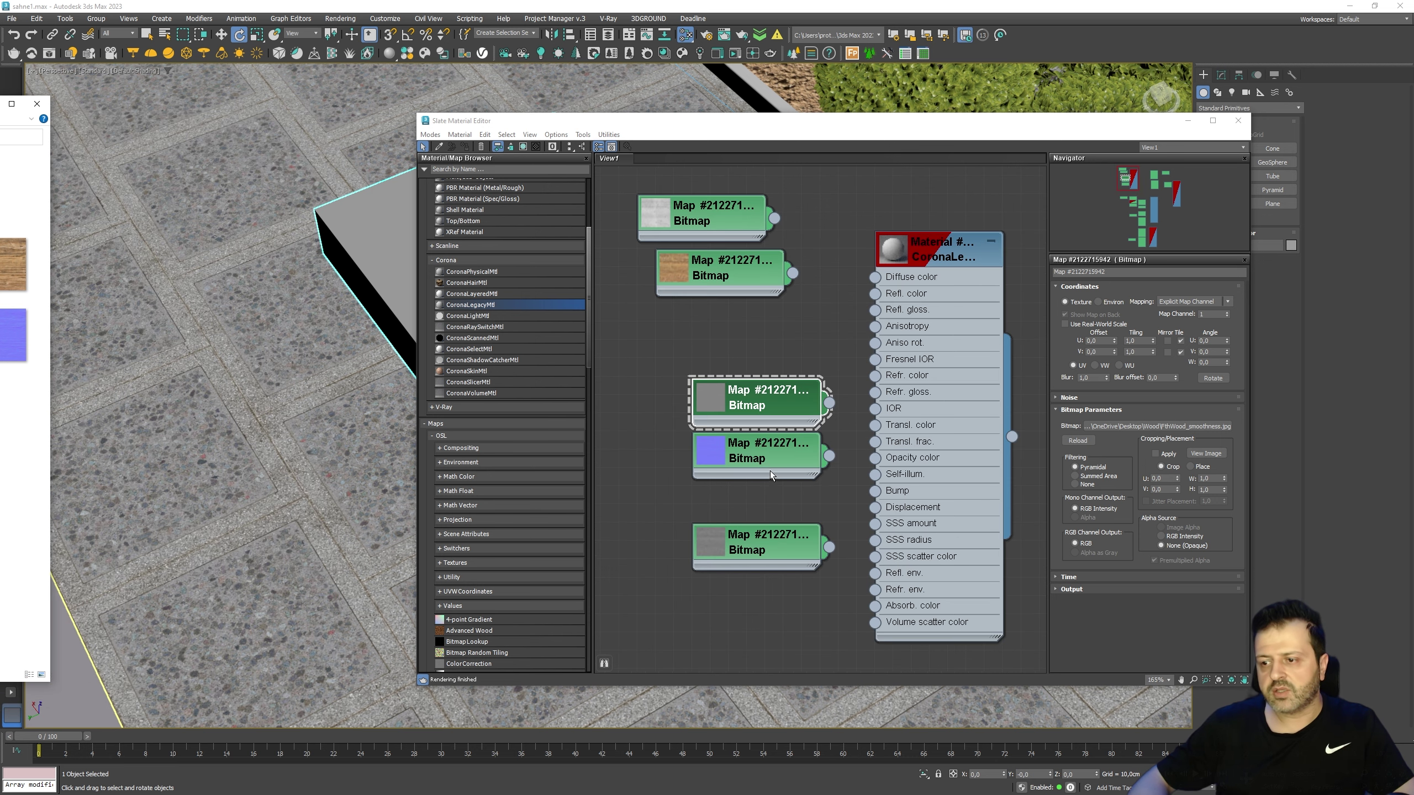
- Connect the FthWood_height bitmap to the material's Displacement input
{"action": "left_click_drag", "start_coordinate": [770, 470], "coordinate": [714, 473]}
{"action": "left_click_drag", "start_coordinate": [769, 540], "coordinate": [731, 540]}
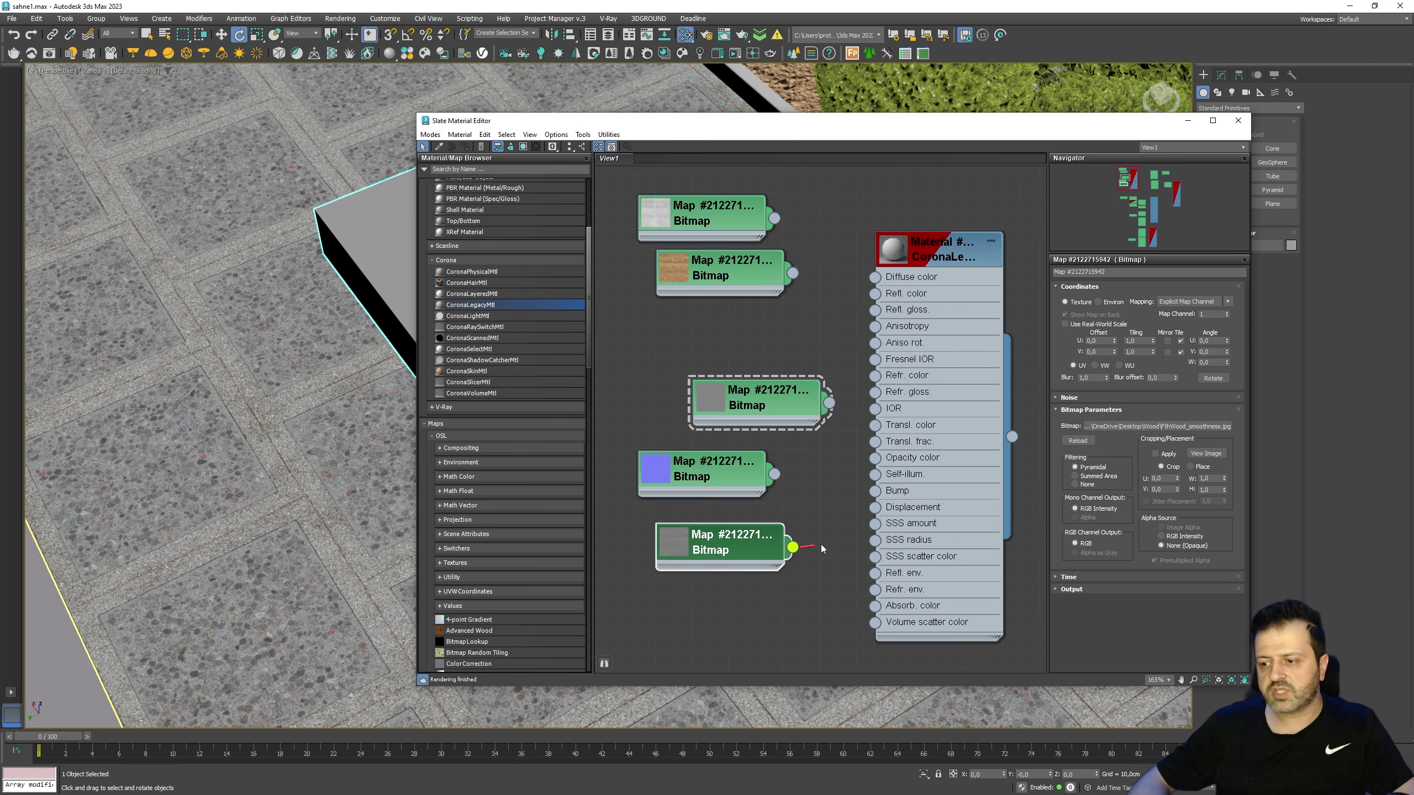
{"action": "left_click_drag", "start_coordinate": [879, 517], "coordinate": [876, 508]}
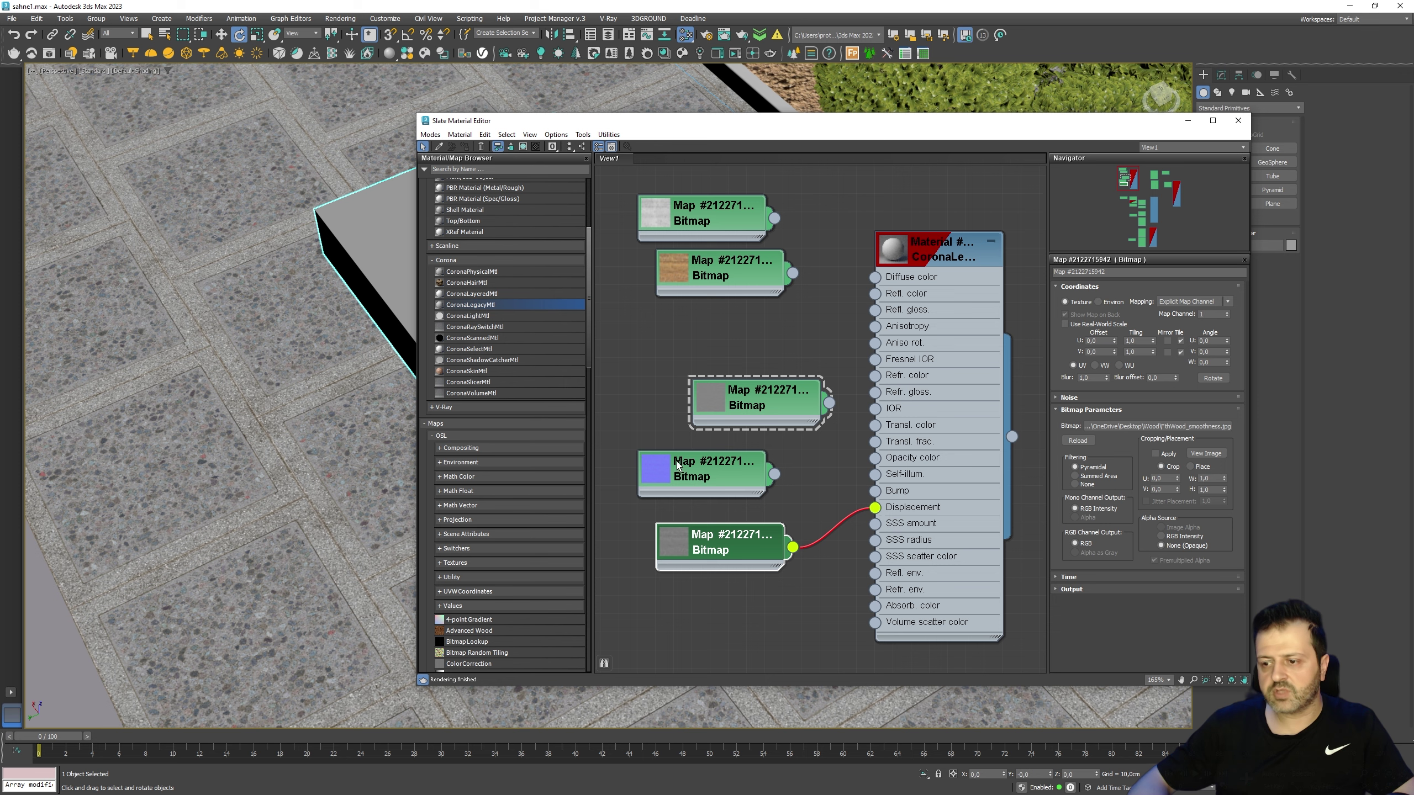
{"action": "left_click_drag", "start_coordinate": [699, 475], "coordinate": [717, 491]}
{"action": "middle_click_drag", "start_coordinate": [722, 459], "coordinate": [860, 477]}
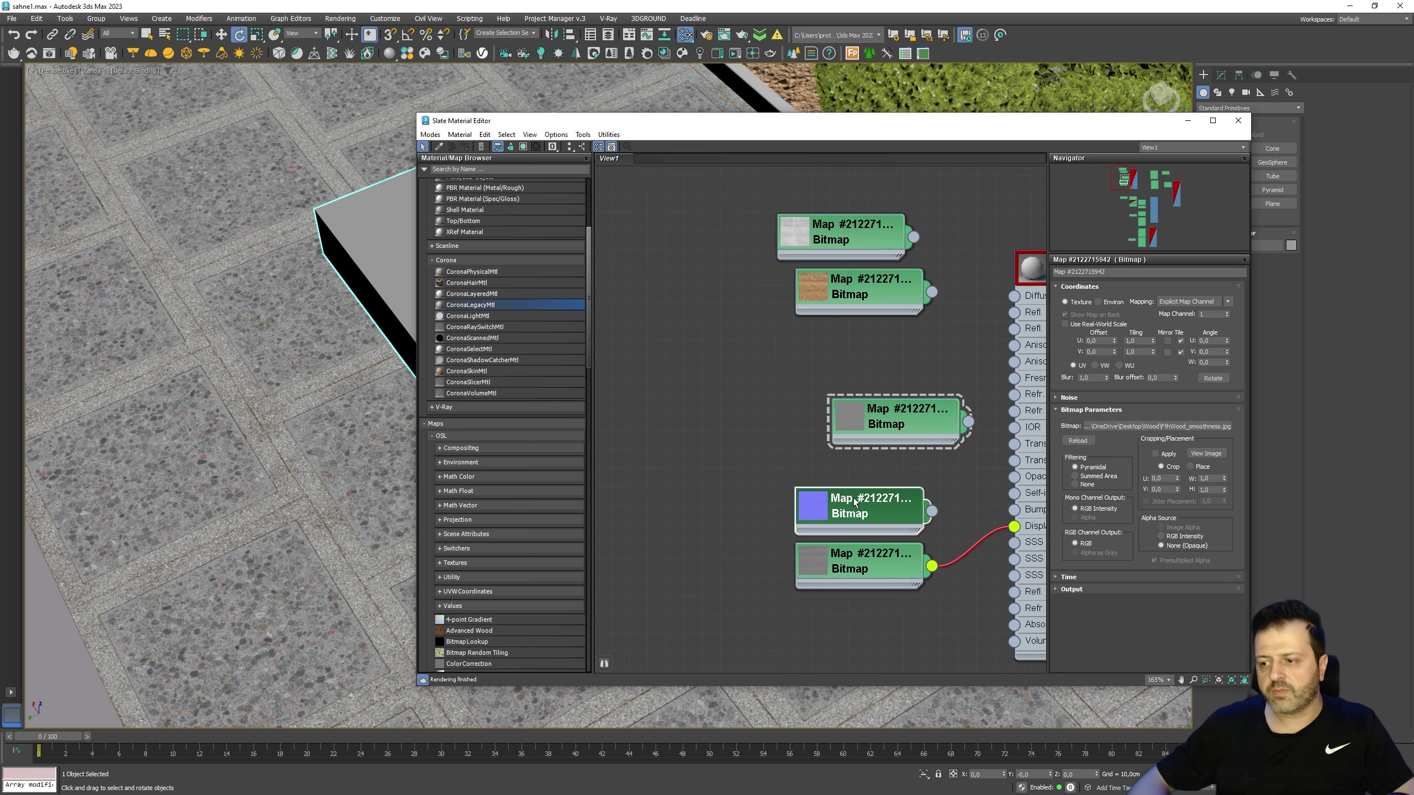
{"action": "scroll", "coordinate": [854, 503], "scroll_direction": "down", "scroll_amount": 1}
- Feed the normal map into Bump through a CoronaNormal node with Add gamma to input ticked
{"action": "left_click_drag", "start_coordinate": [854, 503], "coordinate": [739, 504]}
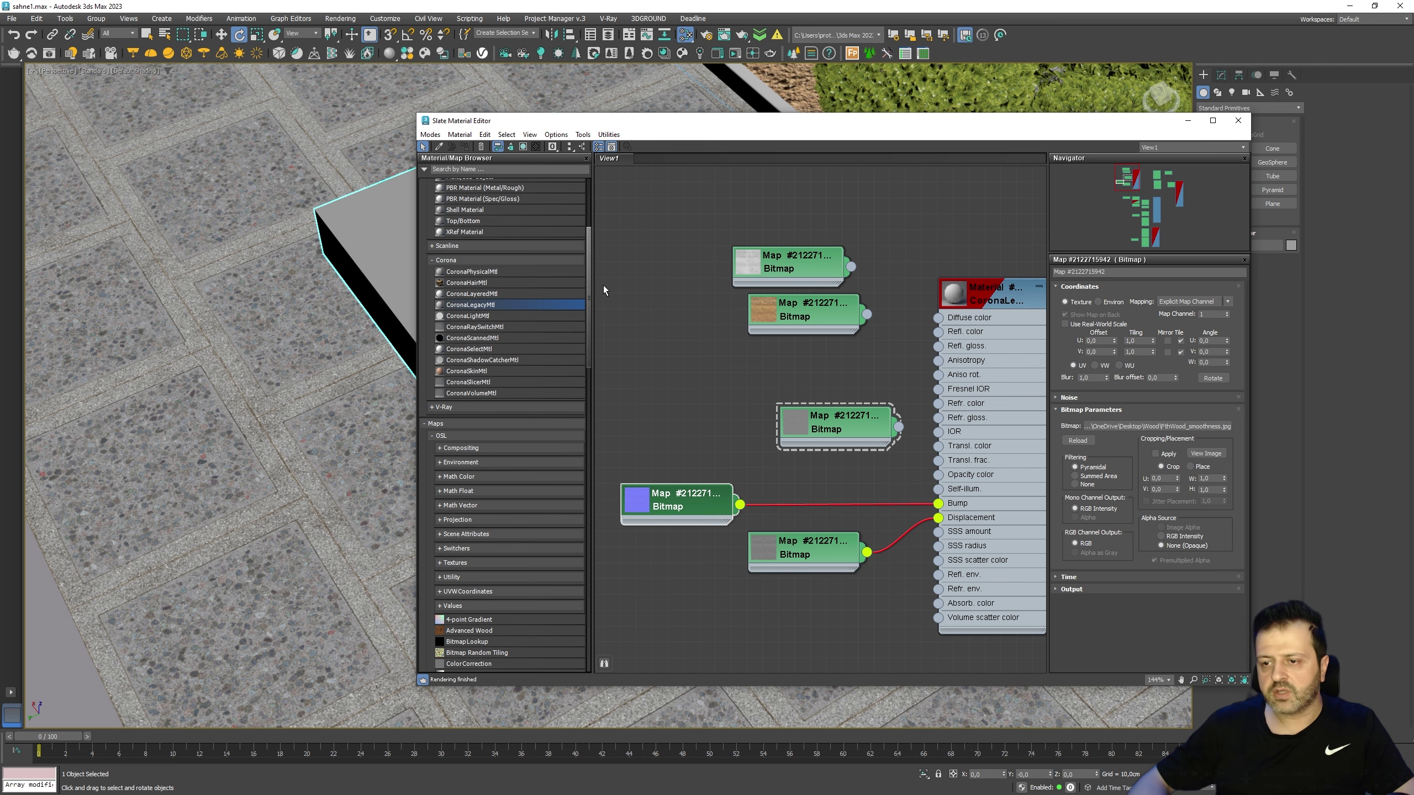
{"action": "mouse_move", "coordinate": [587, 289]}
{"action": "left_mouse_down"}
{"action": "mouse_move", "coordinate": [590, 527]}
{"action": "mouse_move", "coordinate": [526, 539]}
{"action": "left_mouse_up"}
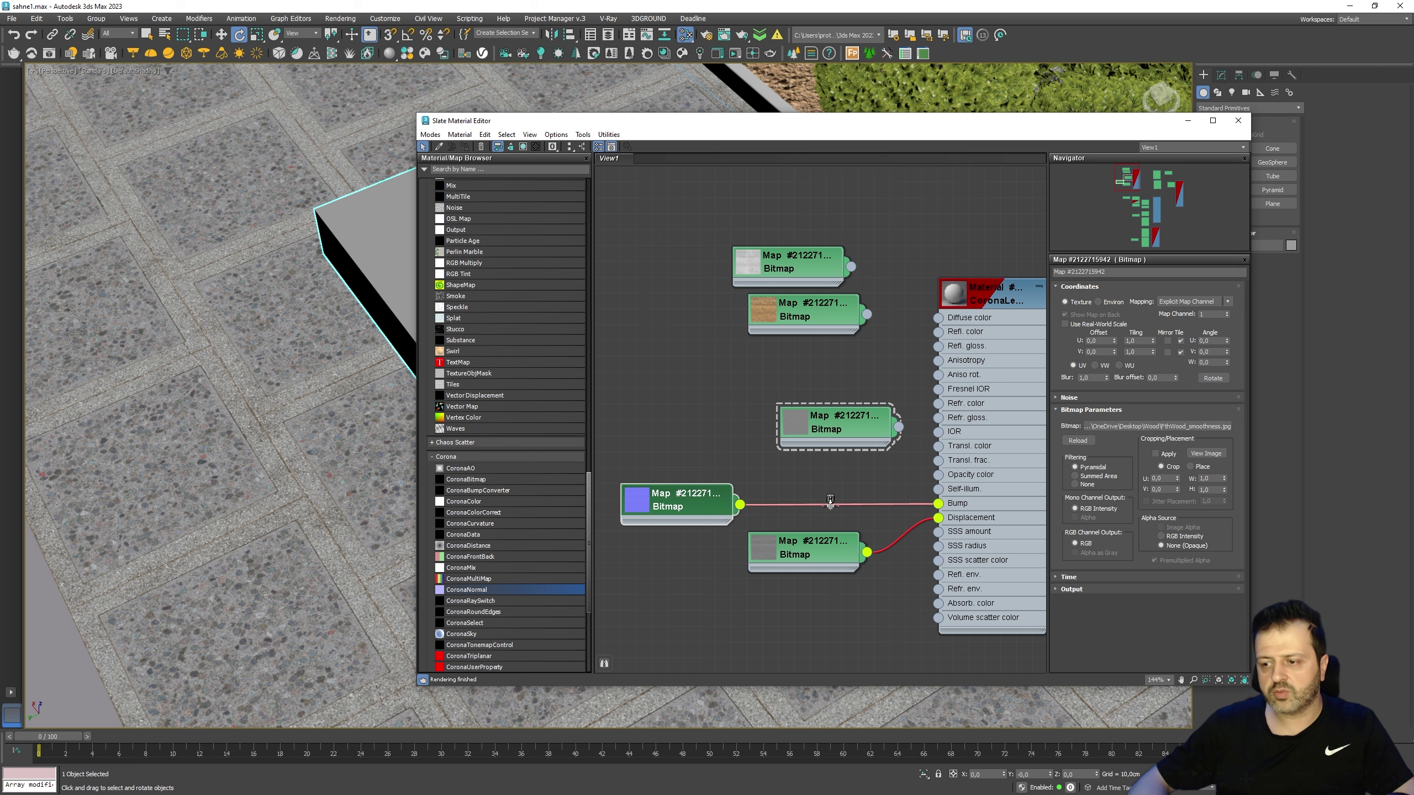
{"action": "left_click_drag", "start_coordinate": [830, 503], "coordinate": [830, 505]}
{"action": "left_click", "coordinate": [857, 521]}
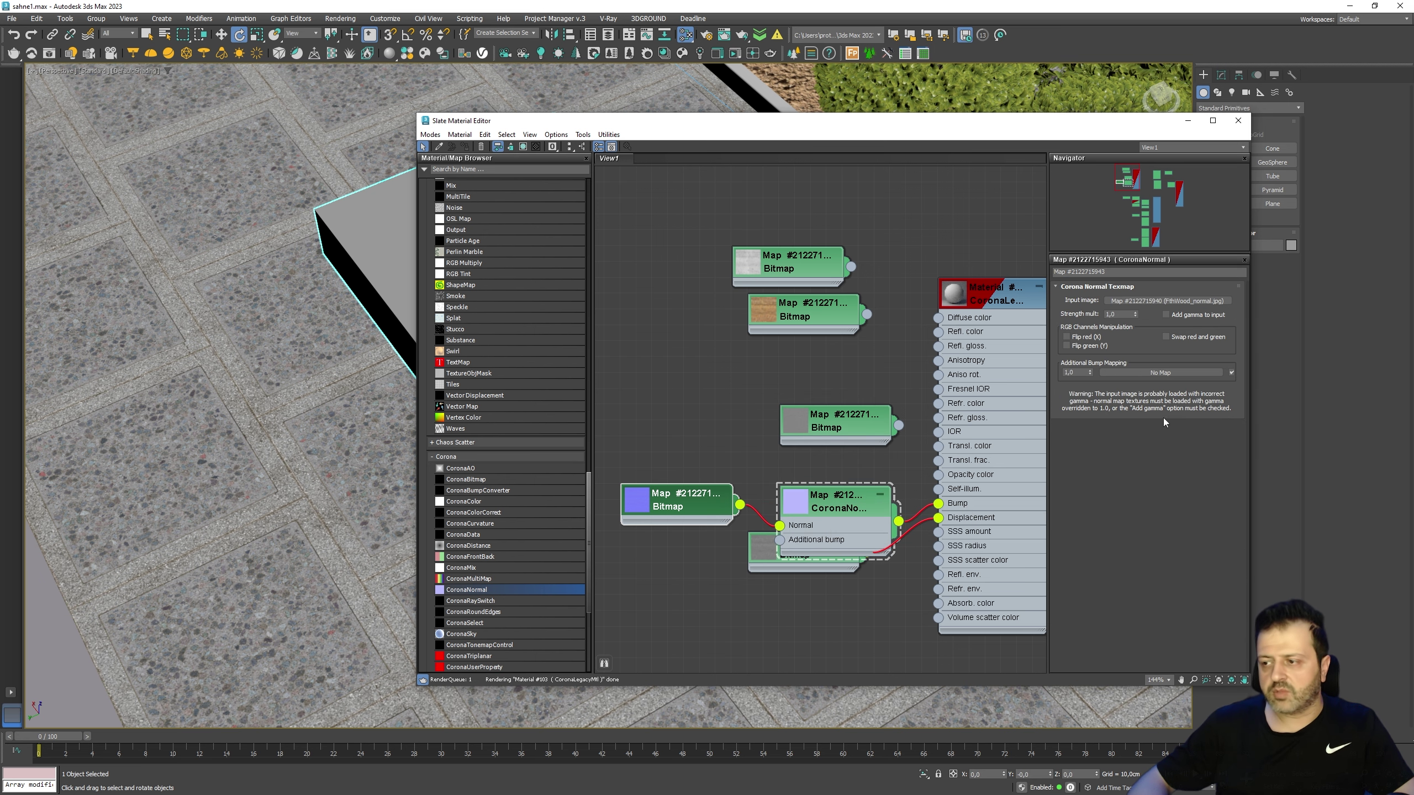
{"action": "left_click", "coordinate": [1165, 315]}
{"action": "left_click_drag", "start_coordinate": [822, 503], "coordinate": [797, 465]}
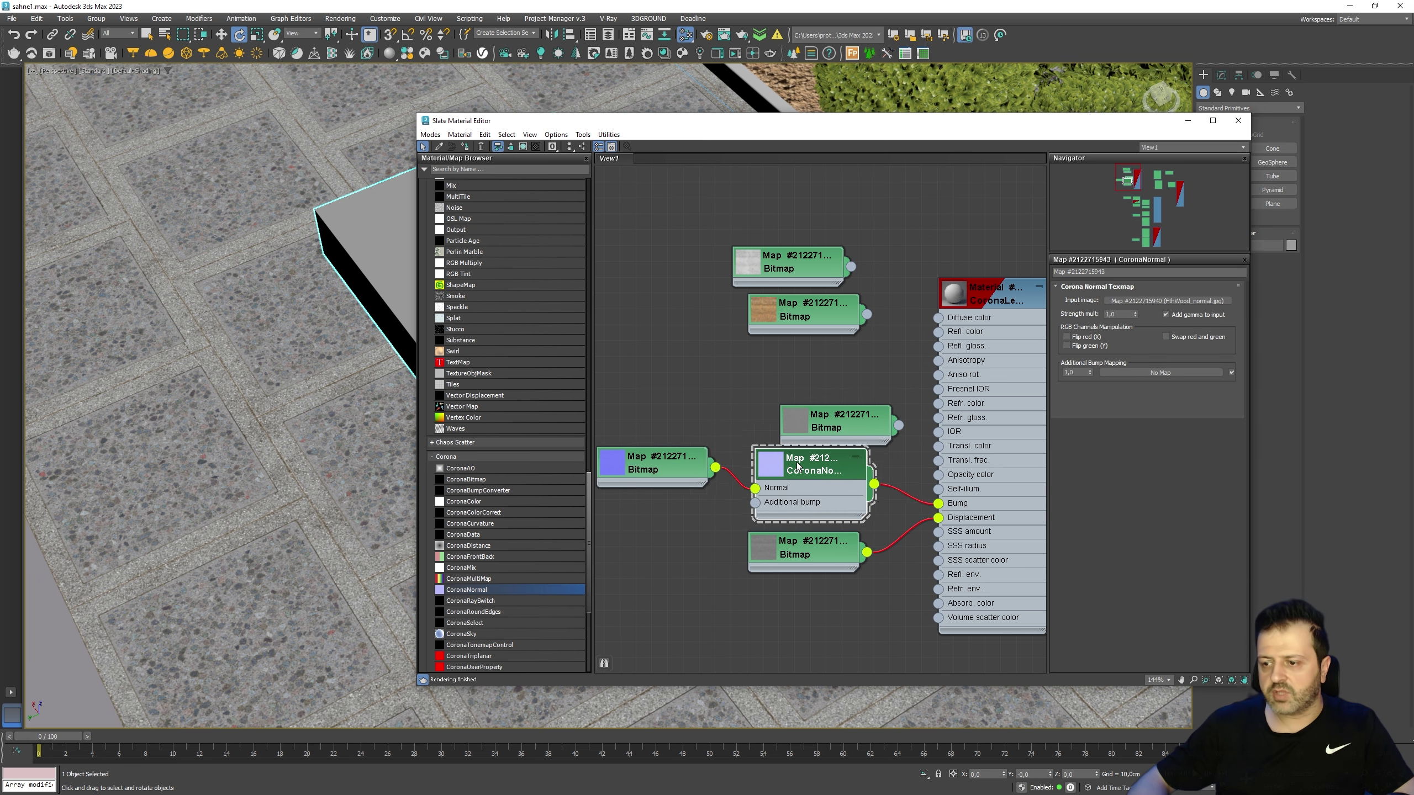
{"action": "left_click_drag", "start_coordinate": [657, 463], "coordinate": [651, 495]}
{"action": "left_click_drag", "start_coordinate": [801, 548], "coordinate": [801, 579]}
{"action": "left_click_drag", "start_coordinate": [803, 472], "coordinate": [797, 490]}
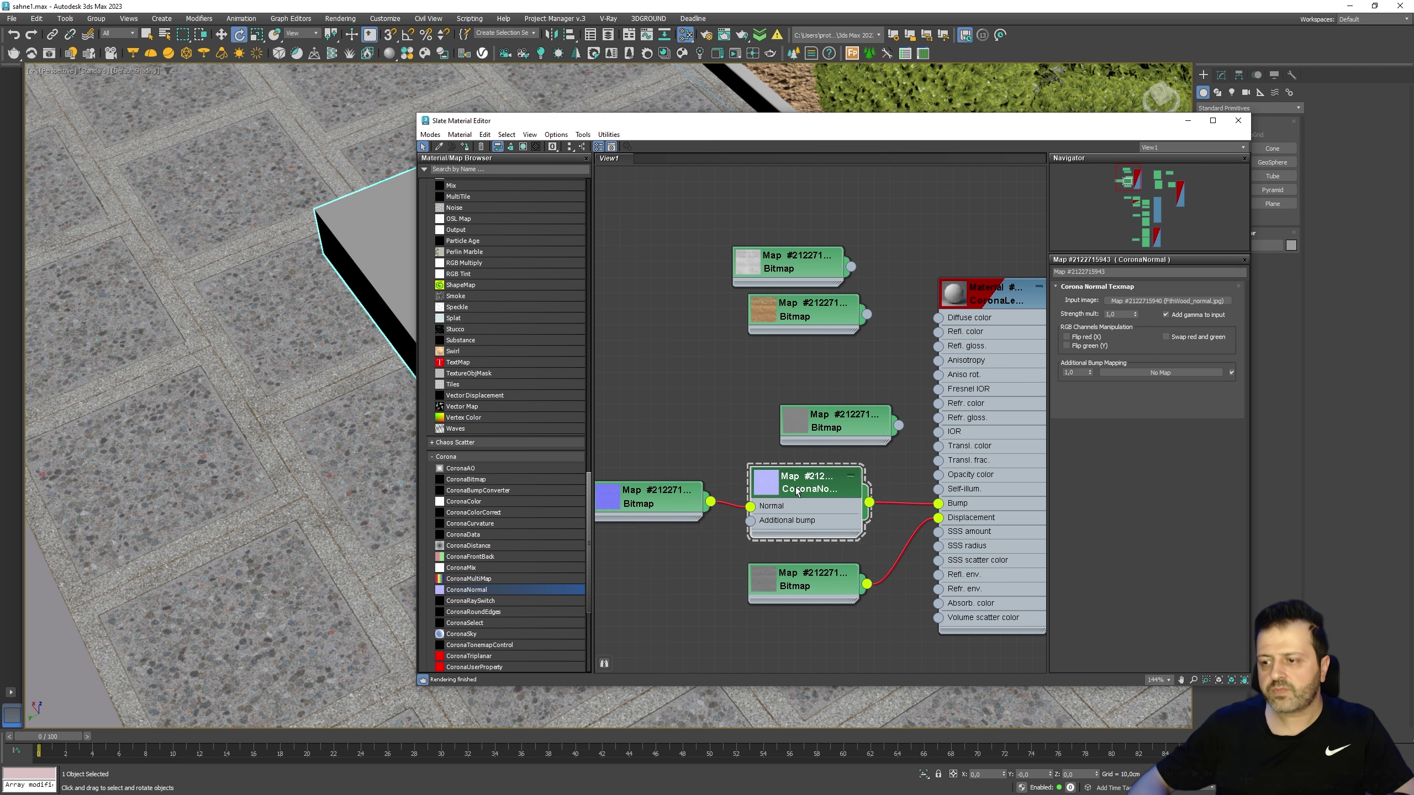
- Connect the grey map to Reflection color and the wood colour map to Diffuse color
{"action": "left_click_drag", "start_coordinate": [832, 440], "coordinate": [798, 441]}
{"action": "middle_click_drag", "start_coordinate": [797, 442], "coordinate": [765, 458]}
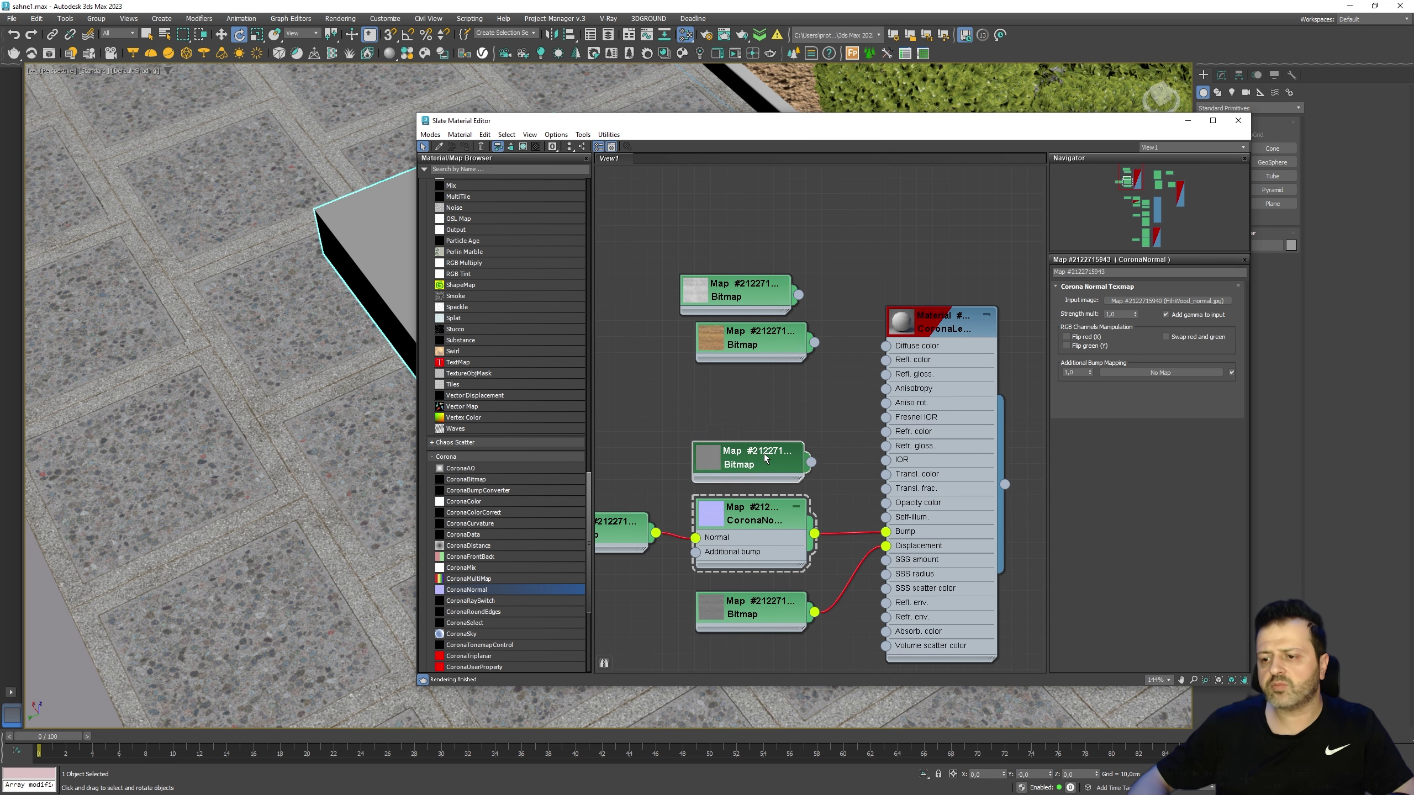
{"action": "left_click_drag", "start_coordinate": [765, 457], "coordinate": [757, 459]}
{"action": "left_click_drag", "start_coordinate": [798, 354], "coordinate": [798, 370]}
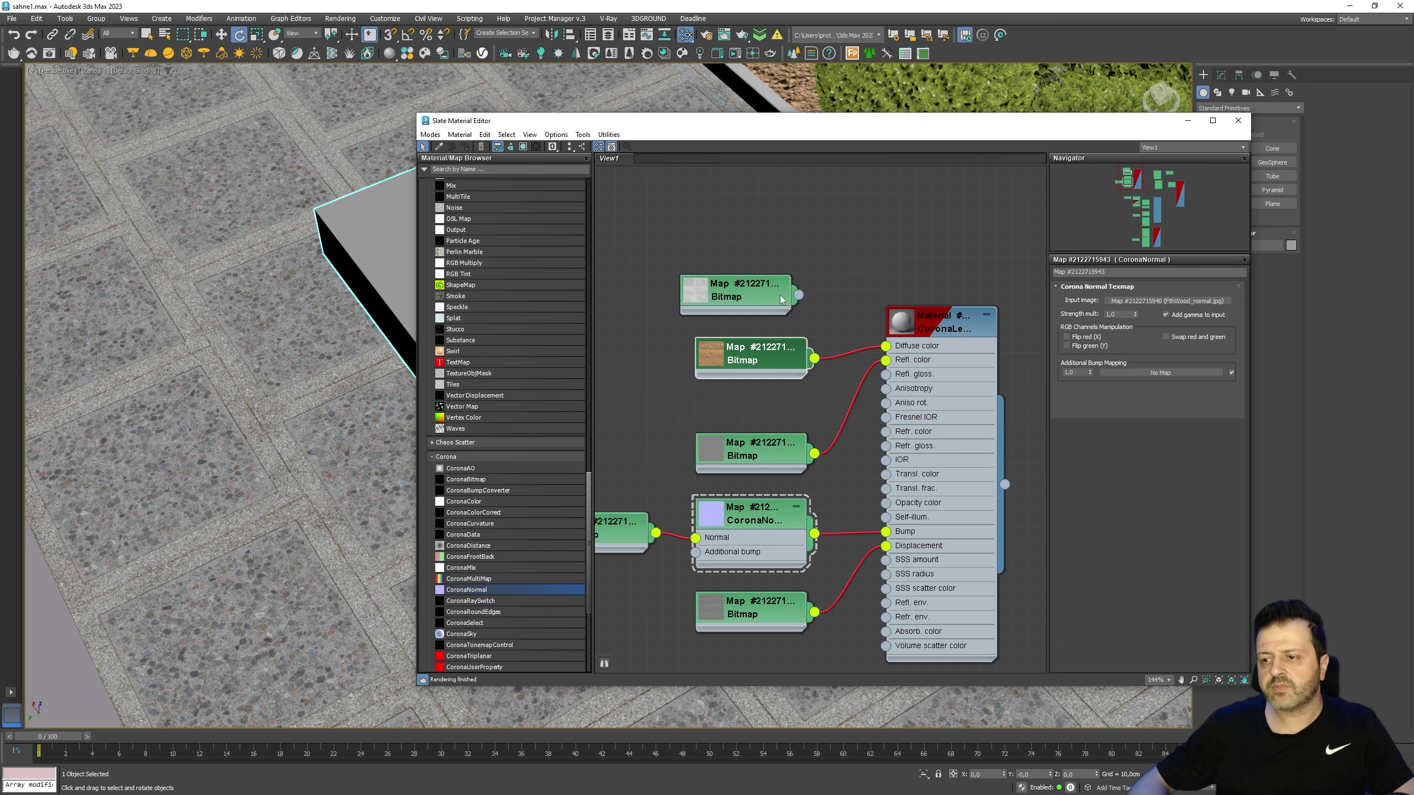
{"action": "left_click_drag", "start_coordinate": [780, 300], "coordinate": [781, 239]}
{"action": "middle_click_drag", "start_coordinate": [780, 239], "coordinate": [852, 191]}
- Set the Corona material's Reflection Level to 1.0 and enlarge its preview sphere
{"action": "left_click", "coordinate": [801, 400]}
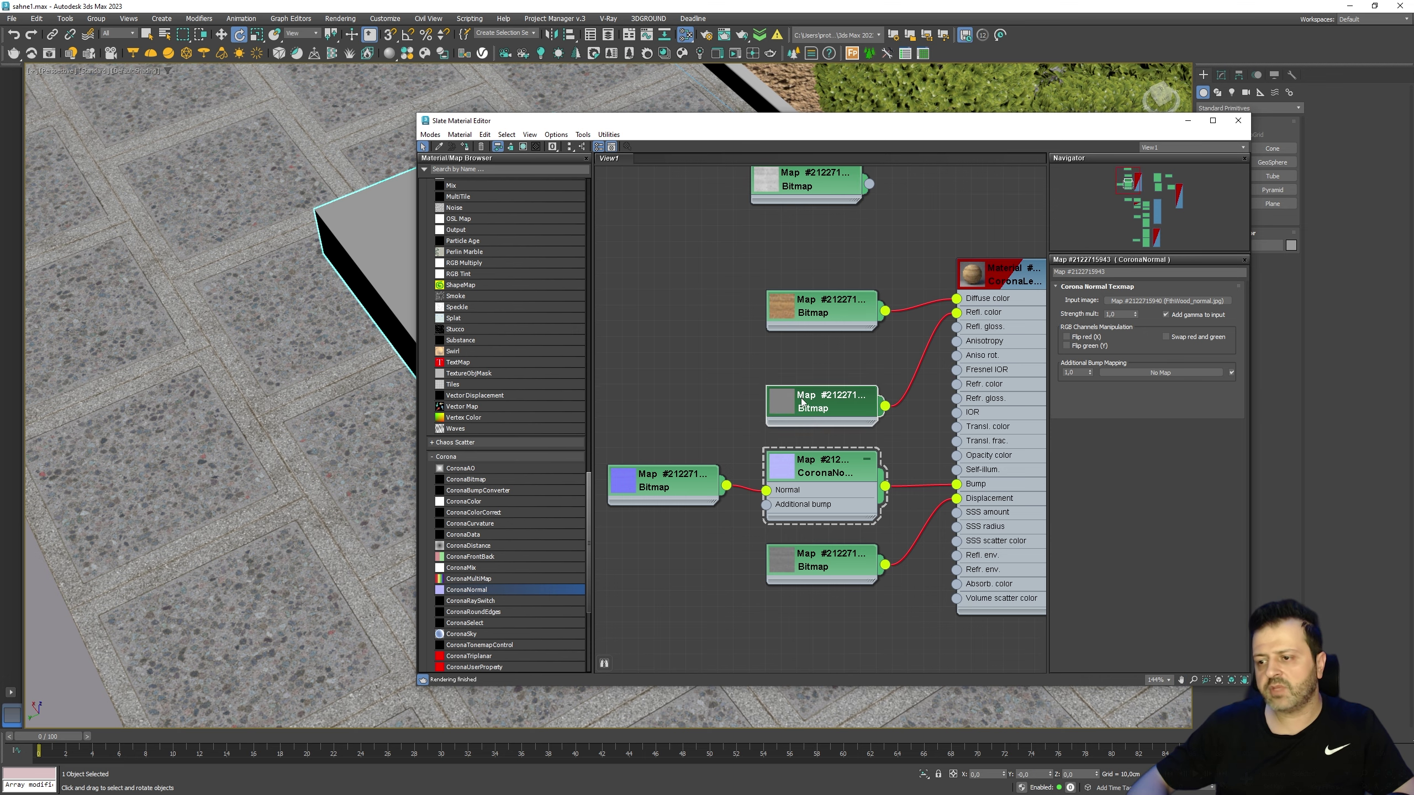
{"action": "middle_click_drag", "start_coordinate": [815, 360], "coordinate": [802, 384]}
{"action": "left_click_drag", "start_coordinate": [878, 130], "coordinate": [690, 134]}
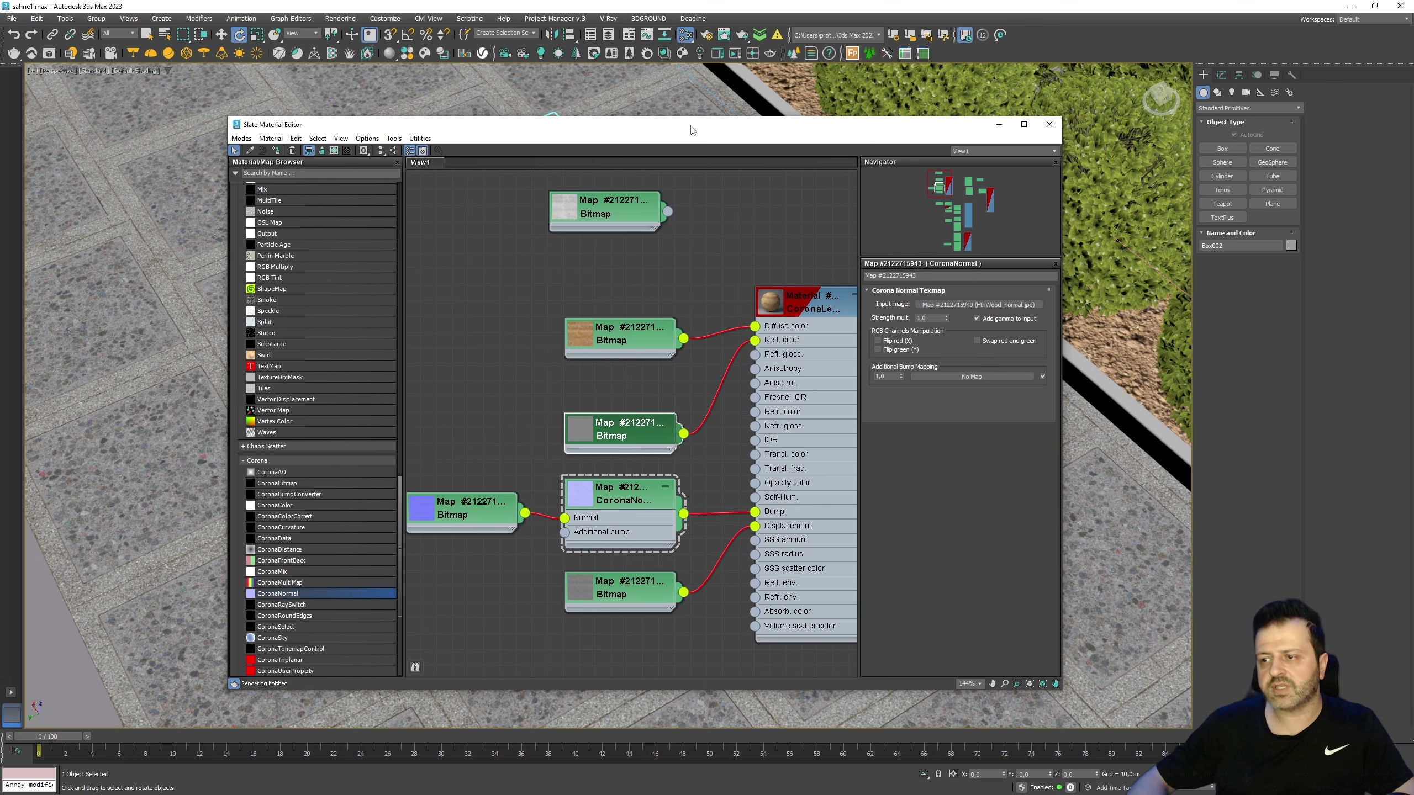
{"action": "left_click", "coordinate": [807, 304]}
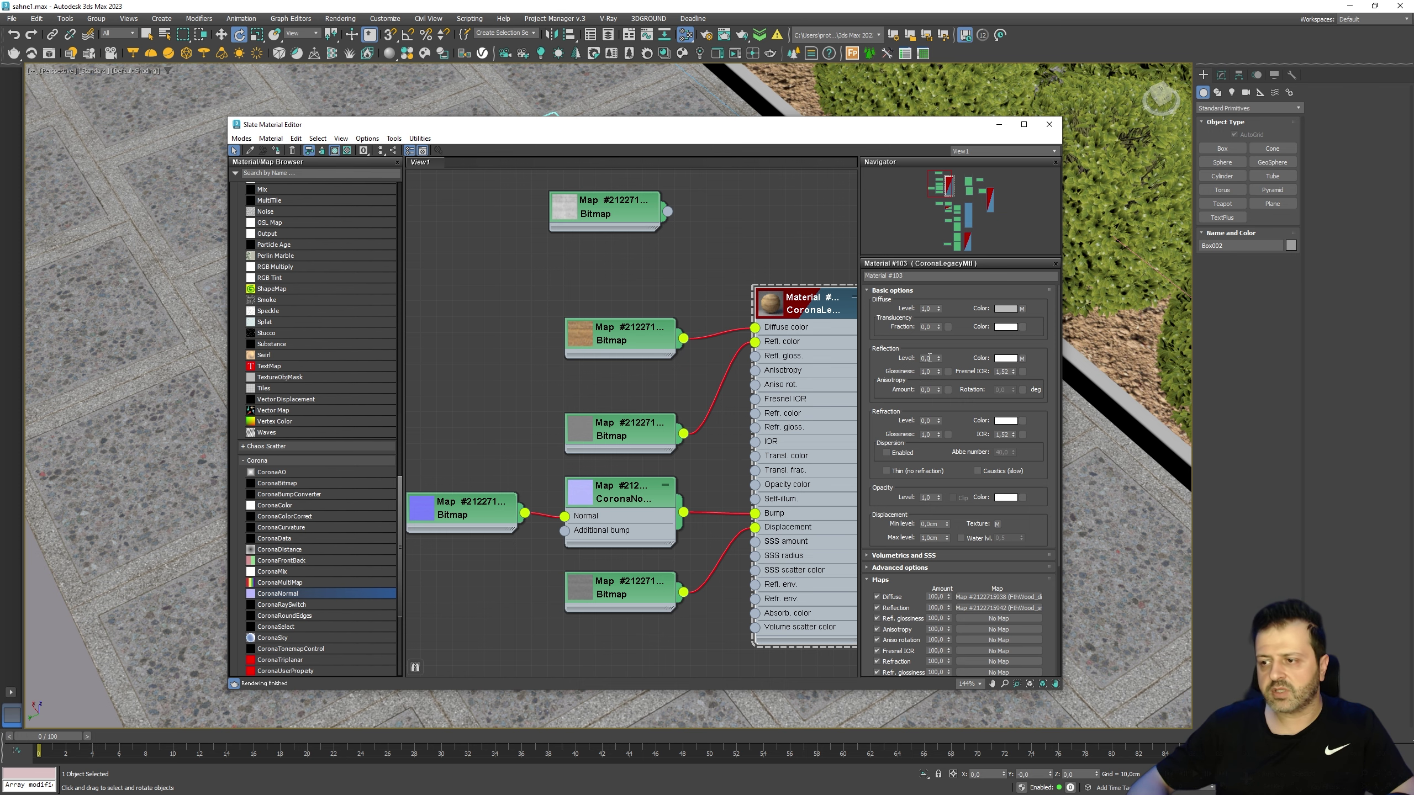
{"action": "type", "text": "1"}
{"action": "key", "text": "Return"}
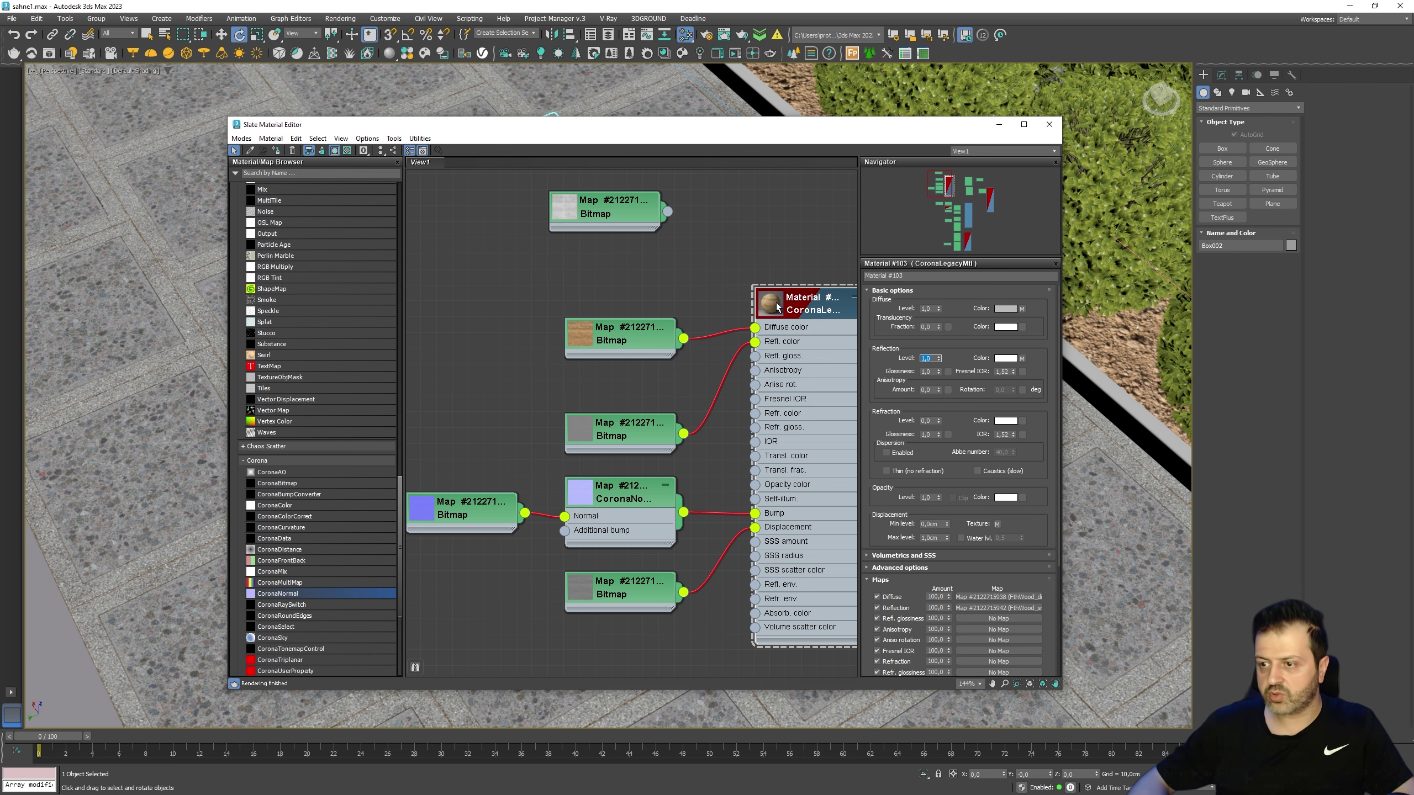
{"action": "double_click", "coordinate": [770, 304]}
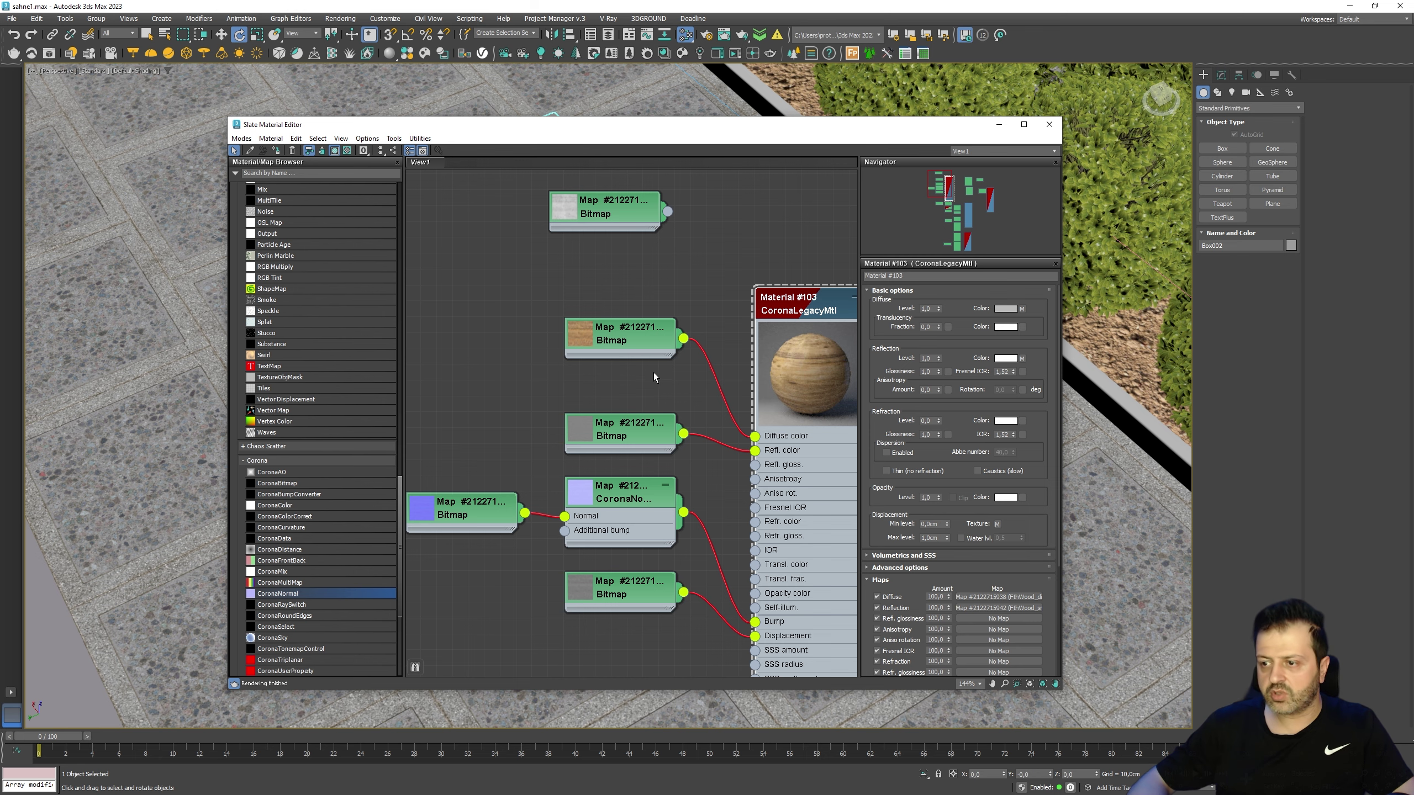
- Assign the wood material to the box and orbit the view down onto it
{"action": "left_click_drag", "start_coordinate": [803, 132], "coordinate": [355, 104]}
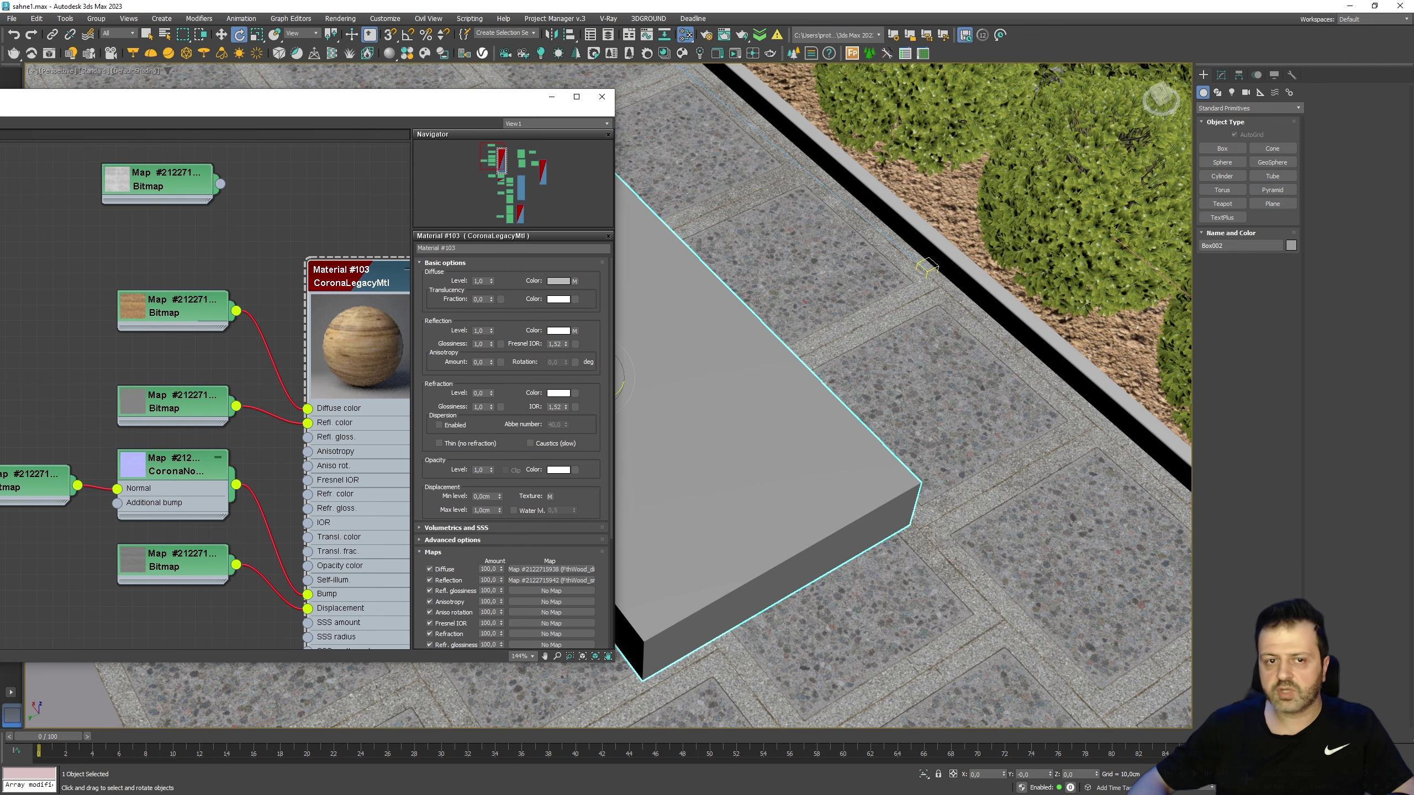
{"action": "left_click_drag", "start_coordinate": [409, 269], "coordinate": [688, 500]}
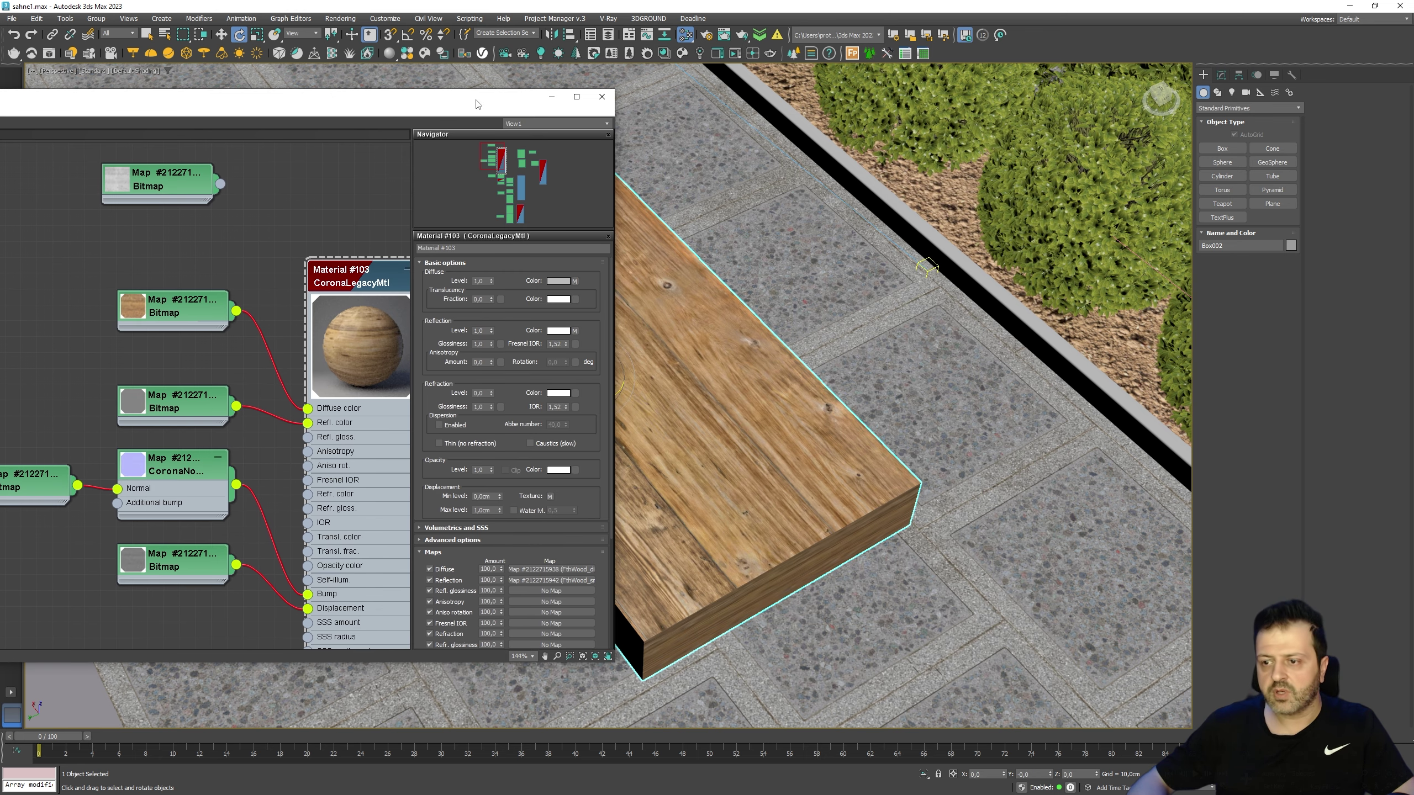
{"action": "left_click_drag", "start_coordinate": [477, 105], "coordinate": [135, 122]}
{"action": "mouse_move", "coordinate": [612, 334]}
{"action": "middle_mouse_down", "text": "alt"}
{"action": "mouse_move", "coordinate": [638, 377]}
{"action": "mouse_move", "coordinate": [757, 378]}
{"action": "mouse_move", "coordinate": [852, 433]}
{"action": "middle_mouse_up", "text": "alt"}
{"action": "scroll", "coordinate": [638, 377], "scroll_direction": "up", "scroll_amount": 5}
{"action": "scroll", "coordinate": [638, 377], "scroll_direction": "up", "scroll_amount": 3}
{"action": "scroll", "coordinate": [711, 375], "scroll_direction": "down", "scroll_amount": 2}
{"action": "scroll", "coordinate": [710, 374], "scroll_direction": "up", "scroll_amount": 2}
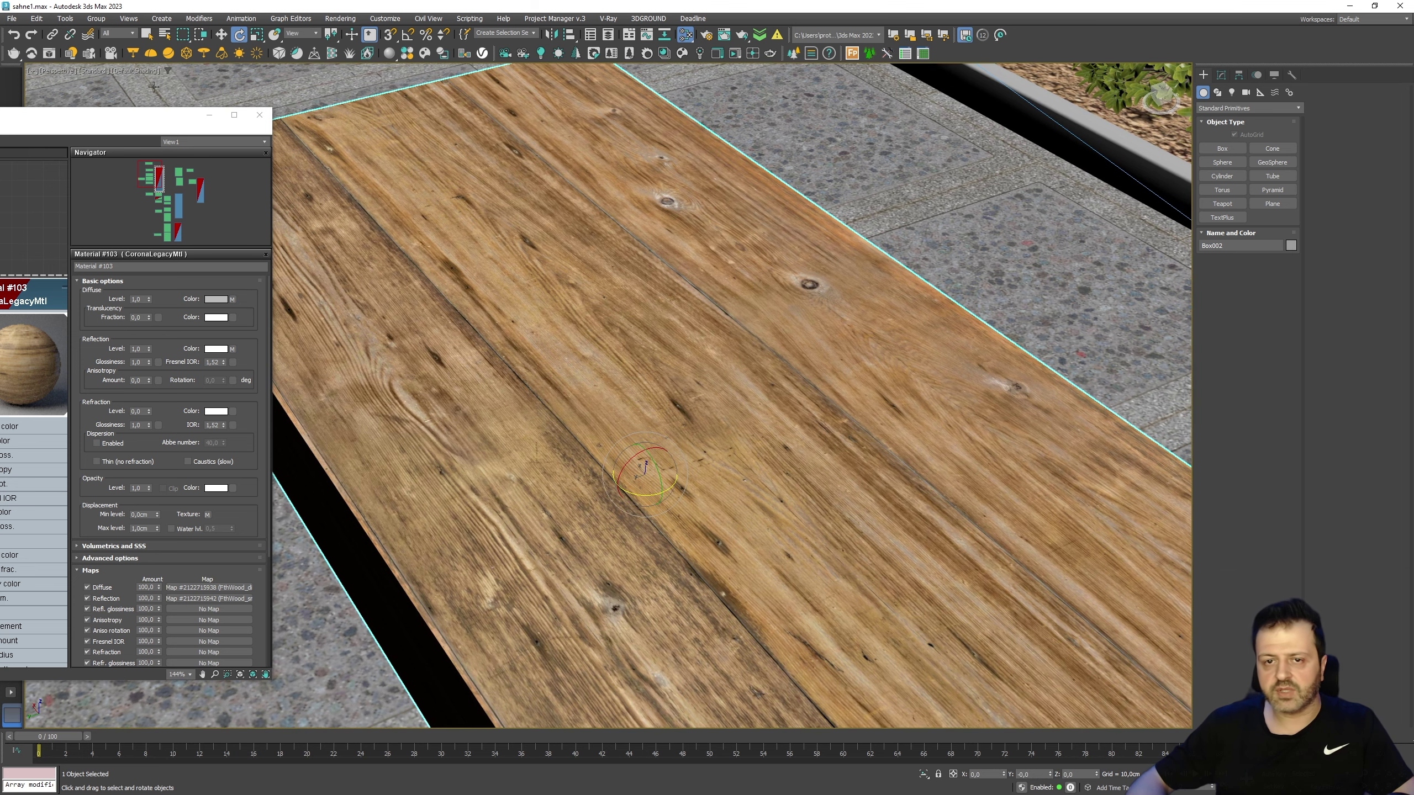
- Start an interactive Corona render from the F10 render settings and position its window
{"action": "left_click", "coordinate": [260, 115]}
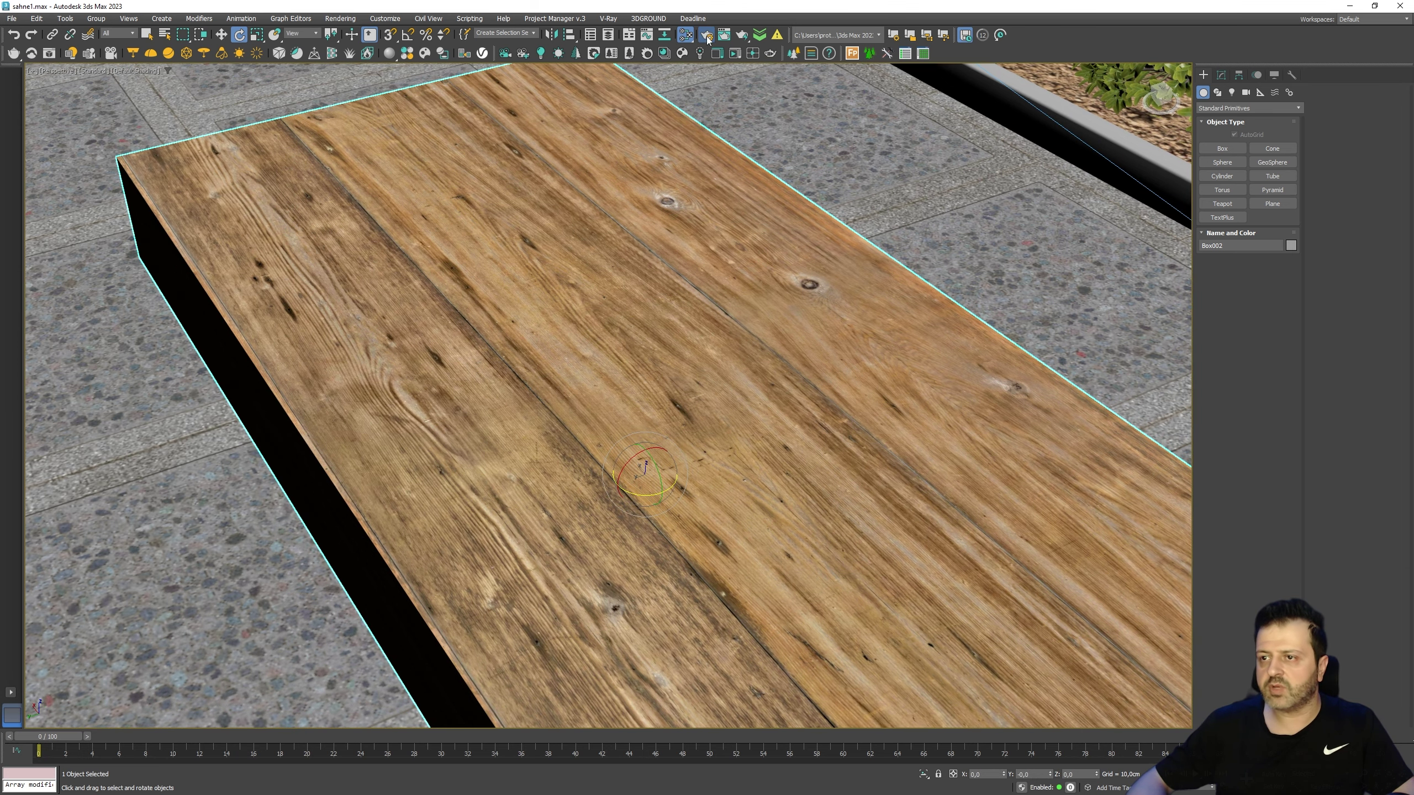
{"action": "key", "text": "F10"}
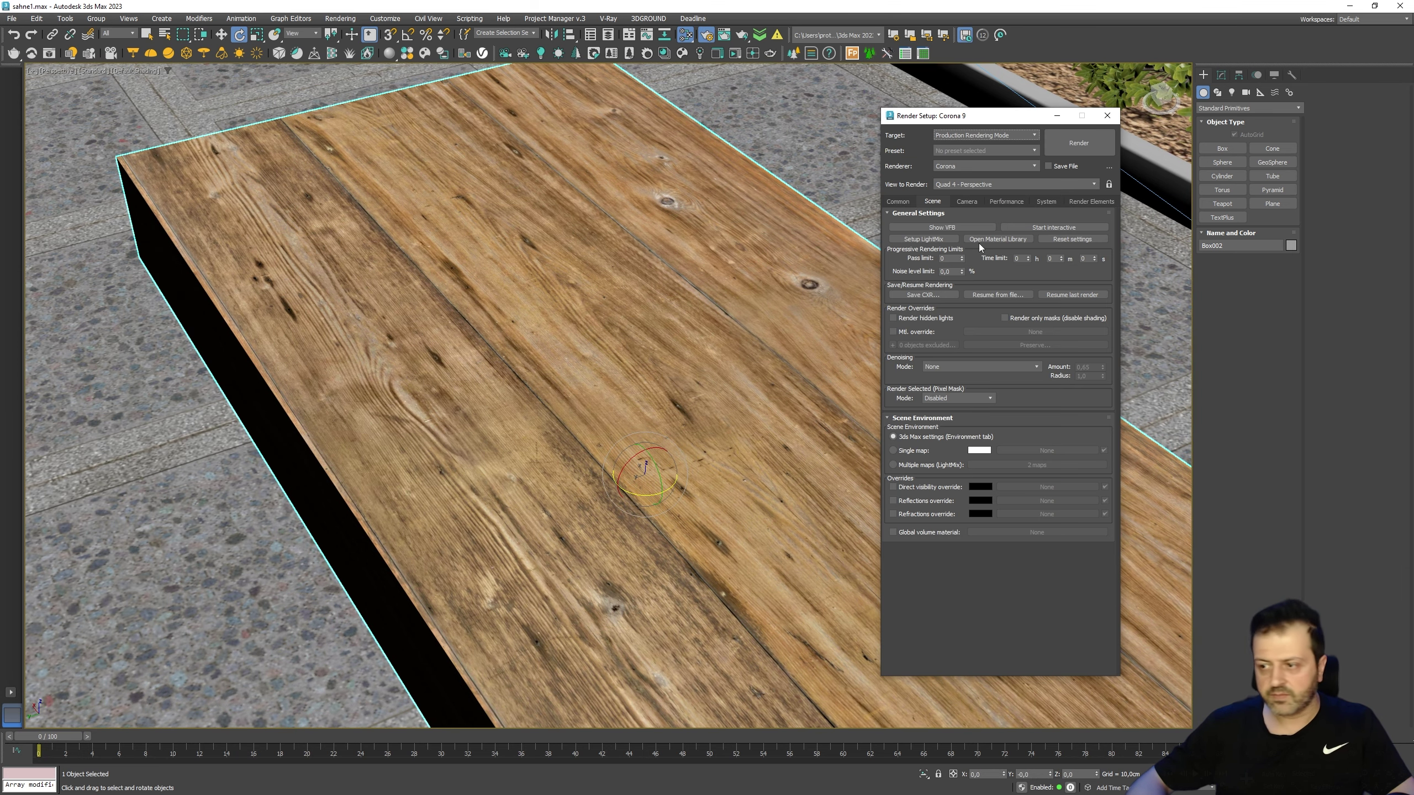
{"action": "left_click", "coordinate": [1049, 225]}
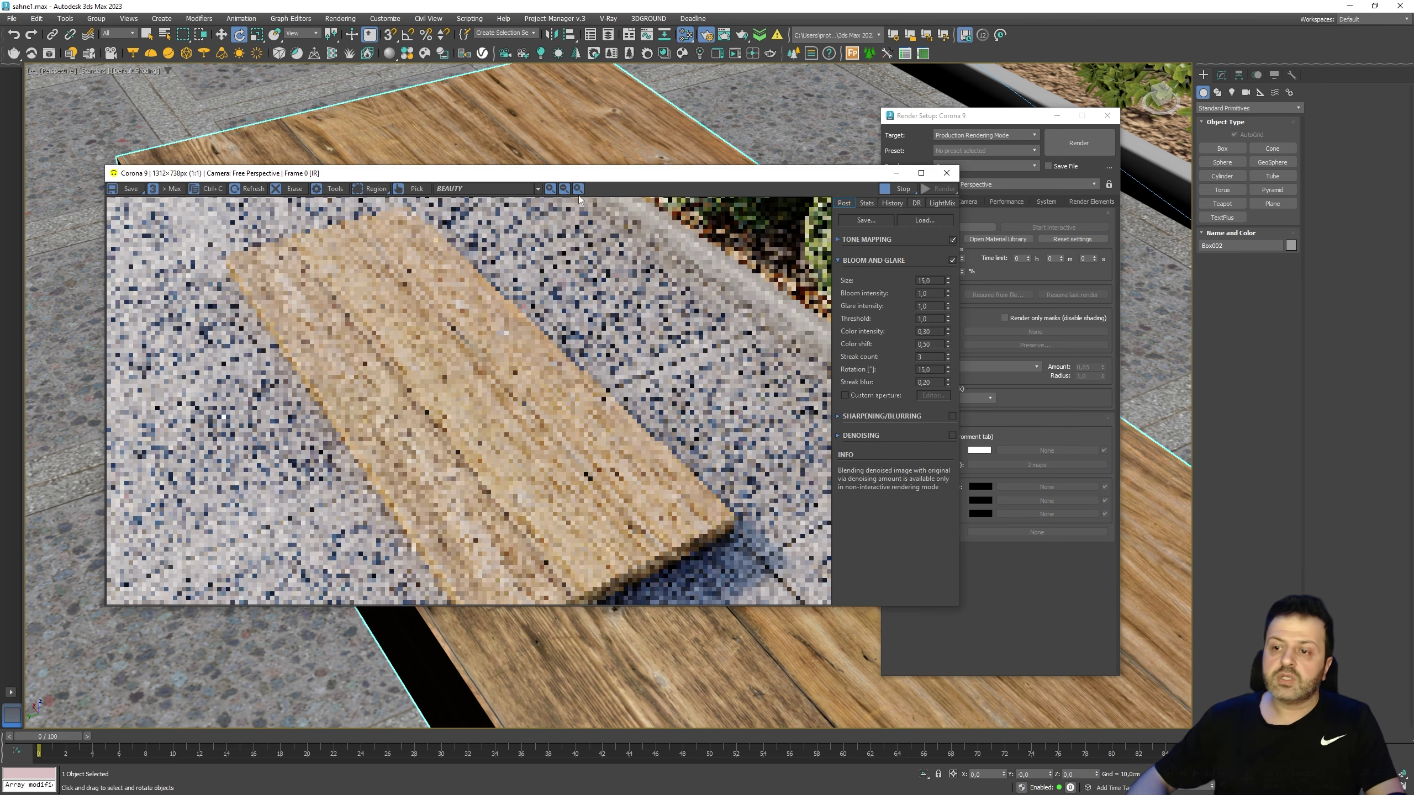
{"action": "mouse_move", "coordinate": [598, 177]}
{"action": "left_mouse_down"}
{"action": "mouse_move", "coordinate": [841, 83]}
{"action": "mouse_move", "coordinate": [884, 93]}
{"action": "left_mouse_up"}
{"action": "mouse_move", "coordinate": [334, 251]}
{"action": "middle_mouse_down", "text": "alt"}
{"action": "mouse_move", "coordinate": [261, 242]}
{"action": "mouse_move", "coordinate": [243, 222]}
{"action": "mouse_move", "coordinate": [339, 284]}
{"action": "middle_mouse_up", "text": "alt"}
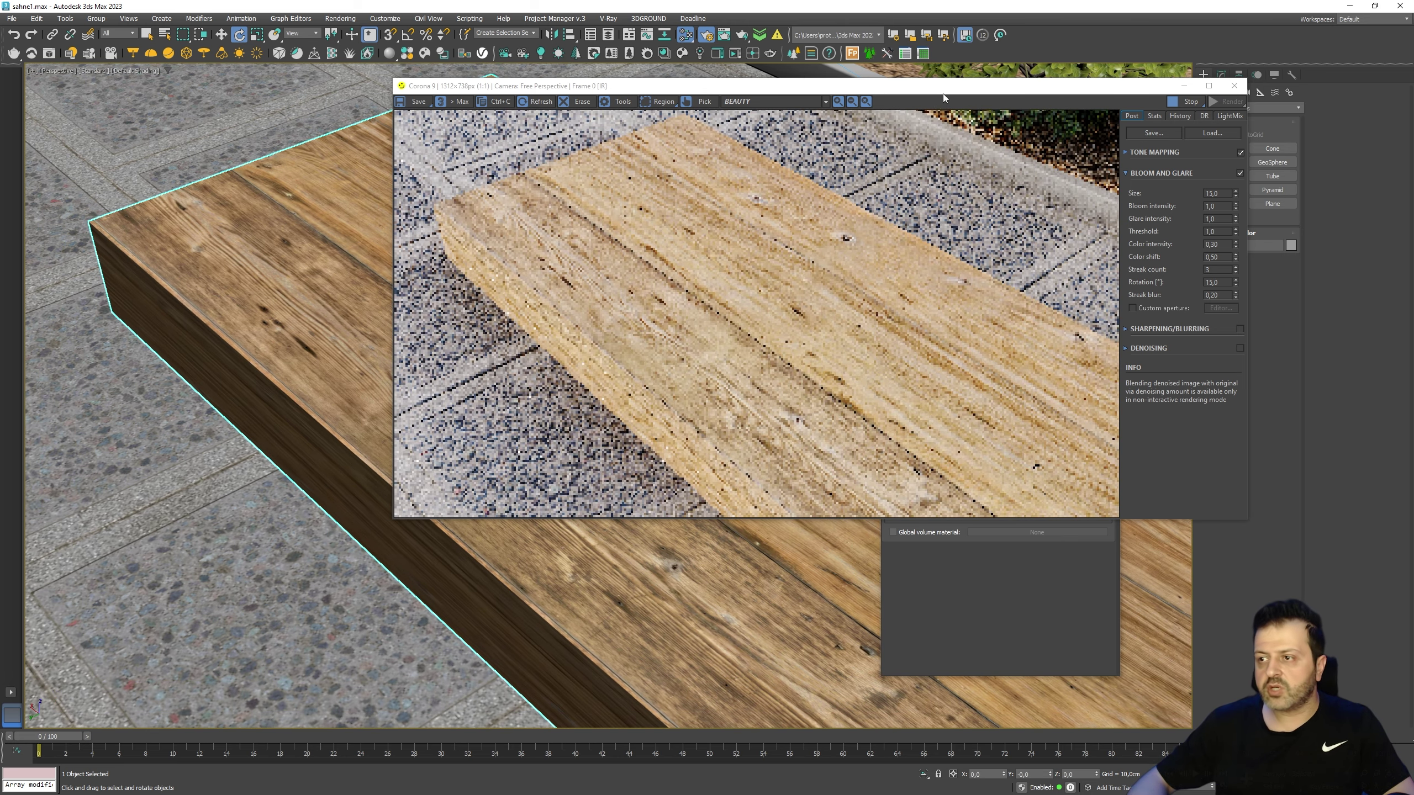
{"action": "left_click_drag", "start_coordinate": [945, 98], "coordinate": [1001, 120]}
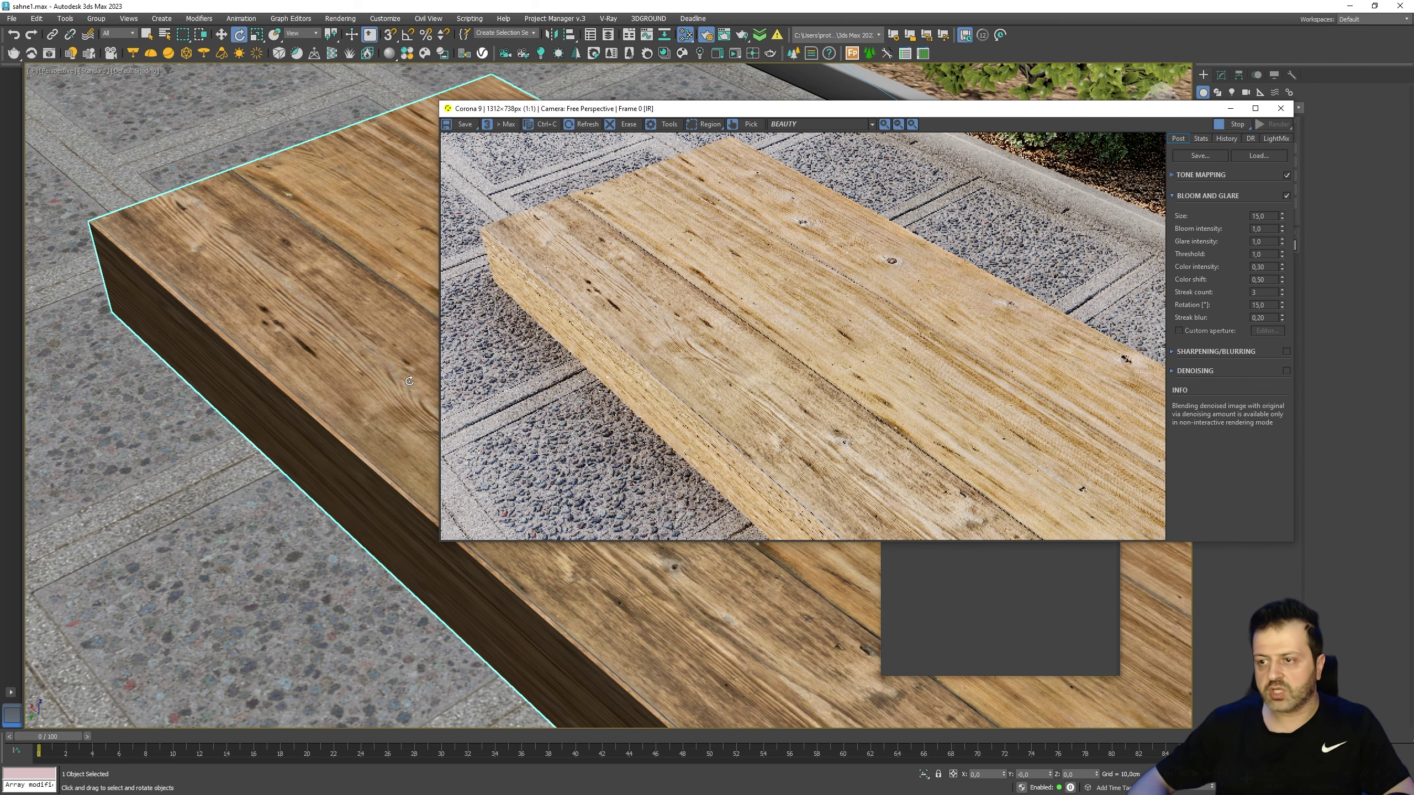
- Insert a CoronaAO node on the Diffuse wire, with the wood map feeding Unoccluded color
{"action": "key", "text": "m"}
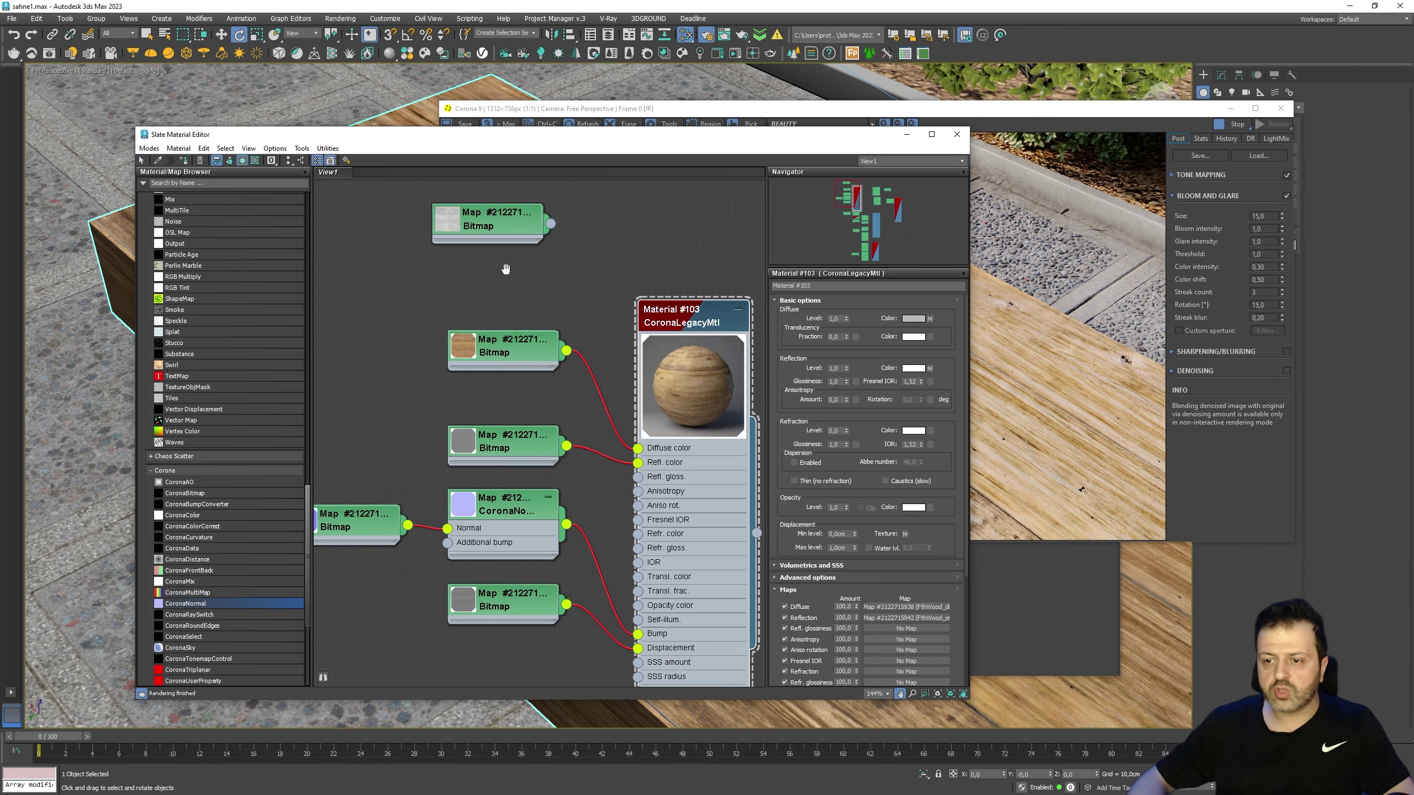
{"action": "mouse_move", "coordinate": [473, 348]}
{"action": "left_mouse_down"}
{"action": "mouse_move", "coordinate": [344, 328]}
{"action": "mouse_move", "coordinate": [531, 397]}
{"action": "mouse_move", "coordinate": [426, 356]}
{"action": "mouse_move", "coordinate": [426, 326]}
{"action": "left_mouse_up"}
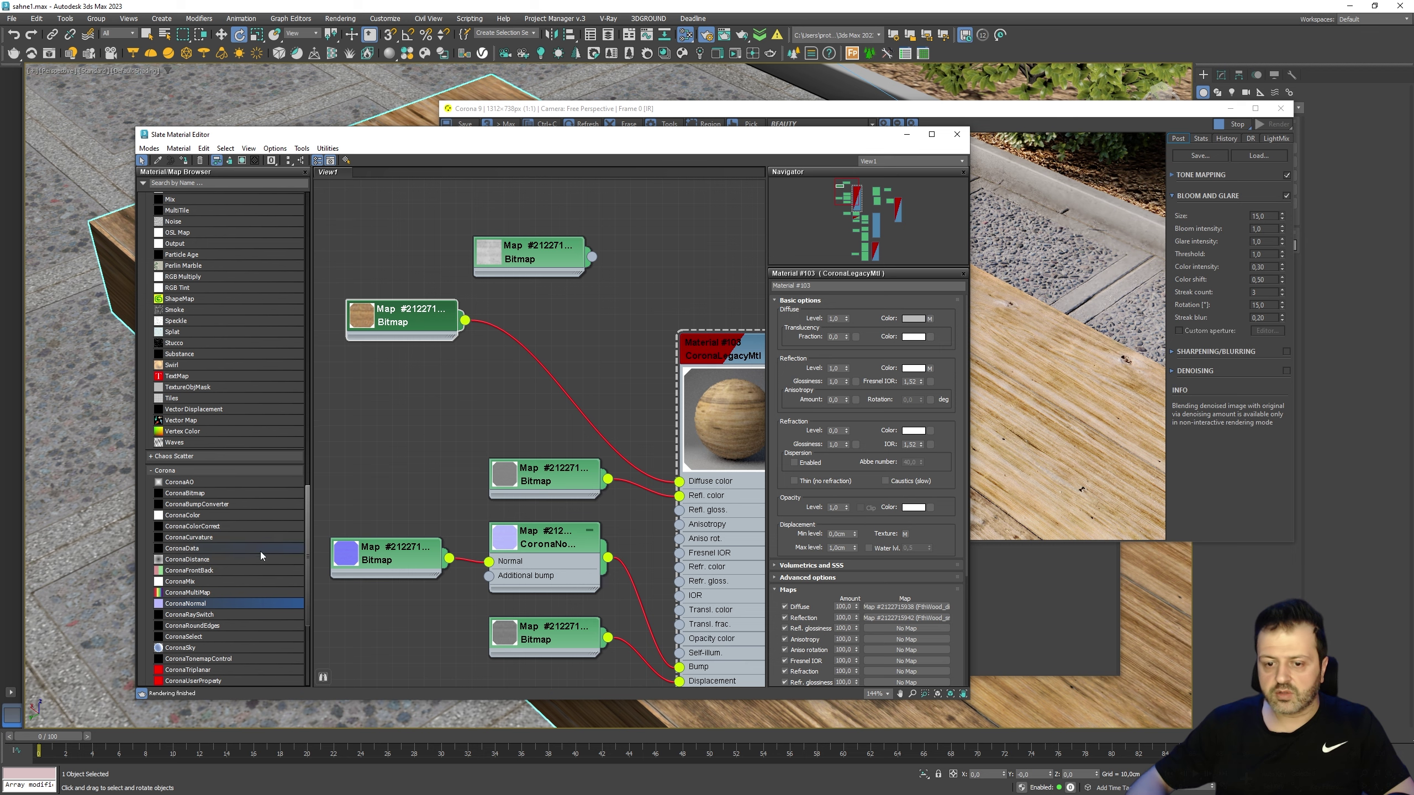
{"action": "left_click_drag", "start_coordinate": [186, 486], "coordinate": [540, 365]}
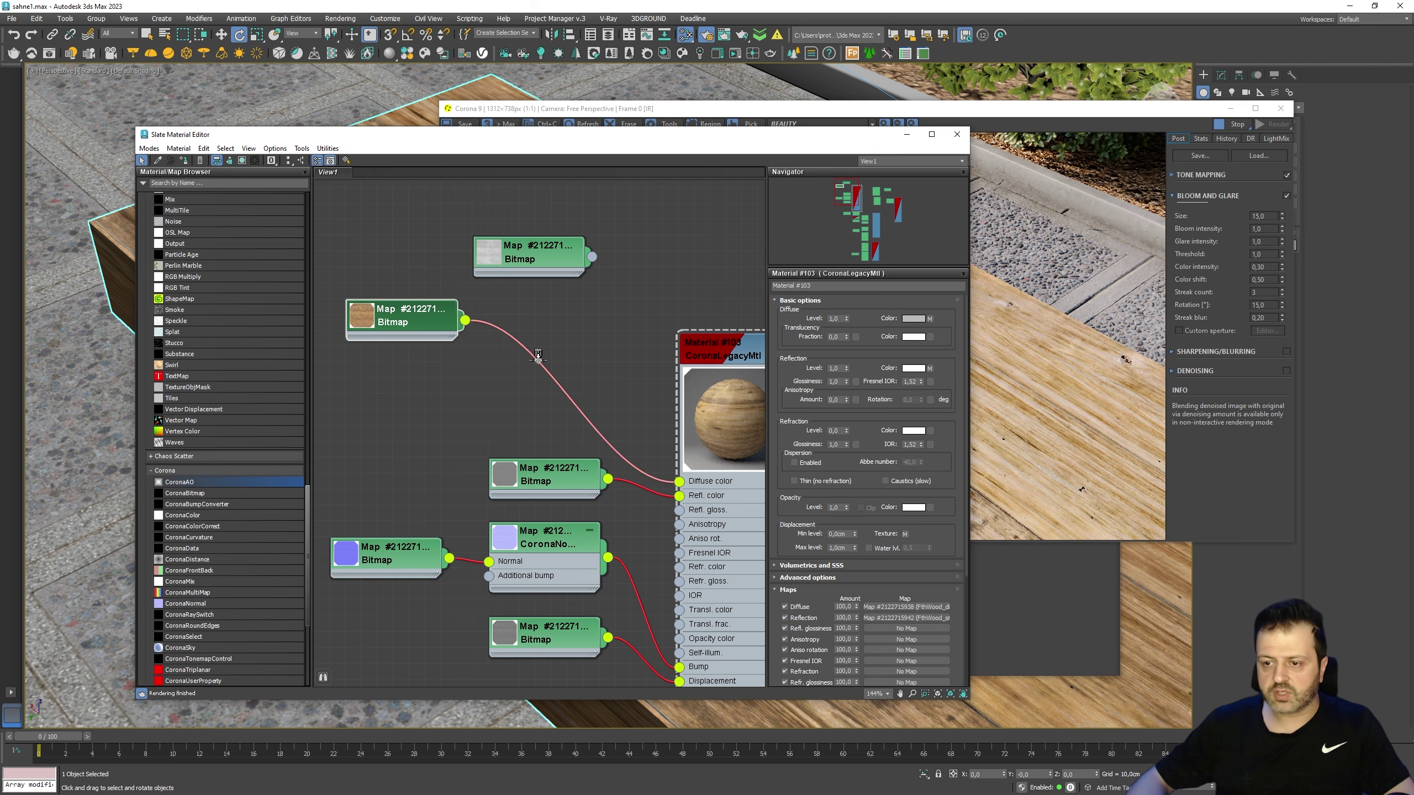
{"action": "left_click", "coordinate": [576, 389]}
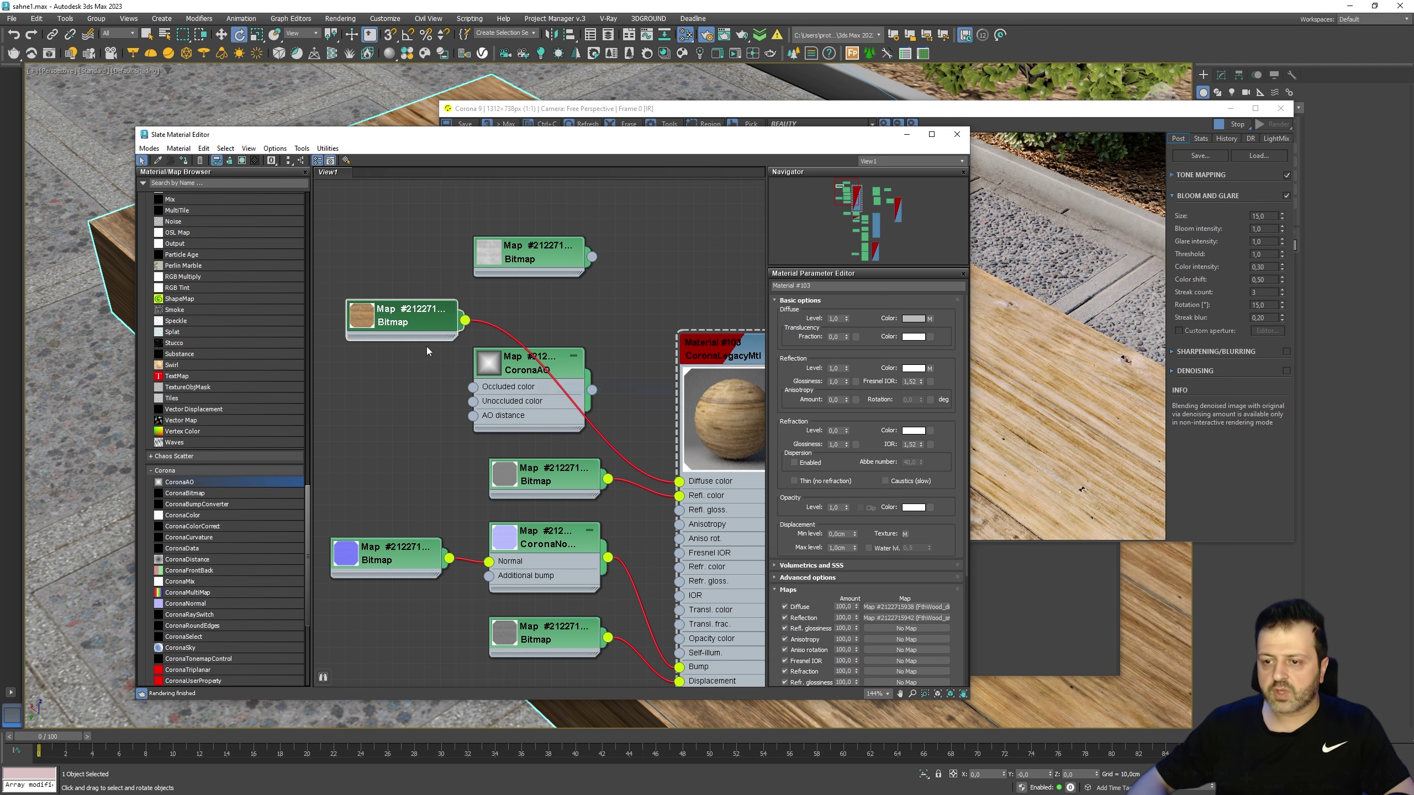
- Wire the lighter bitmap into CoronaAO's AO distance input and tidy the node layout
{"action": "left_click_drag", "start_coordinate": [414, 321], "coordinate": [380, 352]}
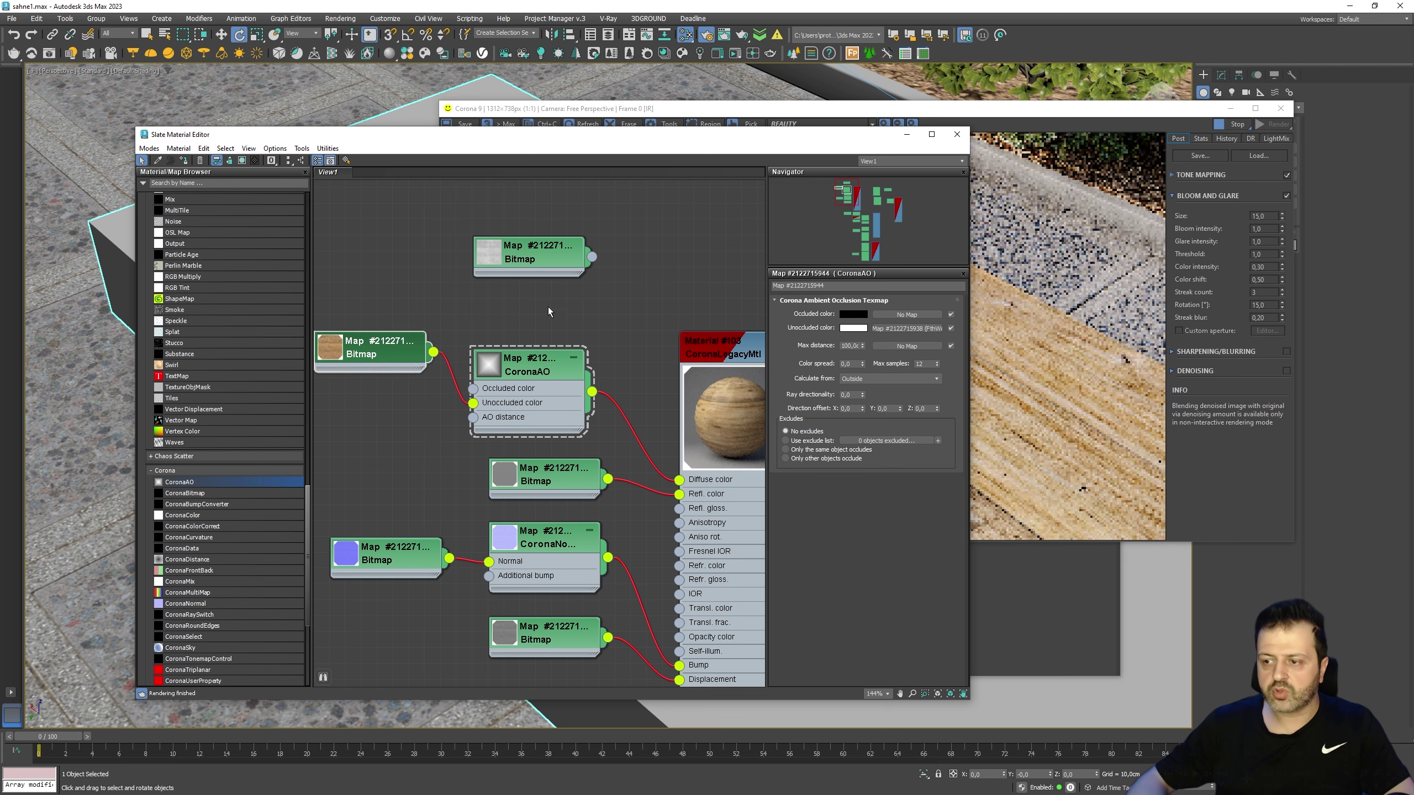
{"action": "mouse_move", "coordinate": [562, 290]}
{"action": "middle_mouse_down"}
{"action": "mouse_move", "coordinate": [527, 274]}
{"action": "mouse_move", "coordinate": [588, 315]}
{"action": "middle_mouse_up"}
{"action": "mouse_move", "coordinate": [612, 279]}
{"action": "left_mouse_down"}
{"action": "mouse_move", "coordinate": [455, 454]}
{"action": "mouse_move", "coordinate": [498, 441]}
{"action": "left_mouse_up"}
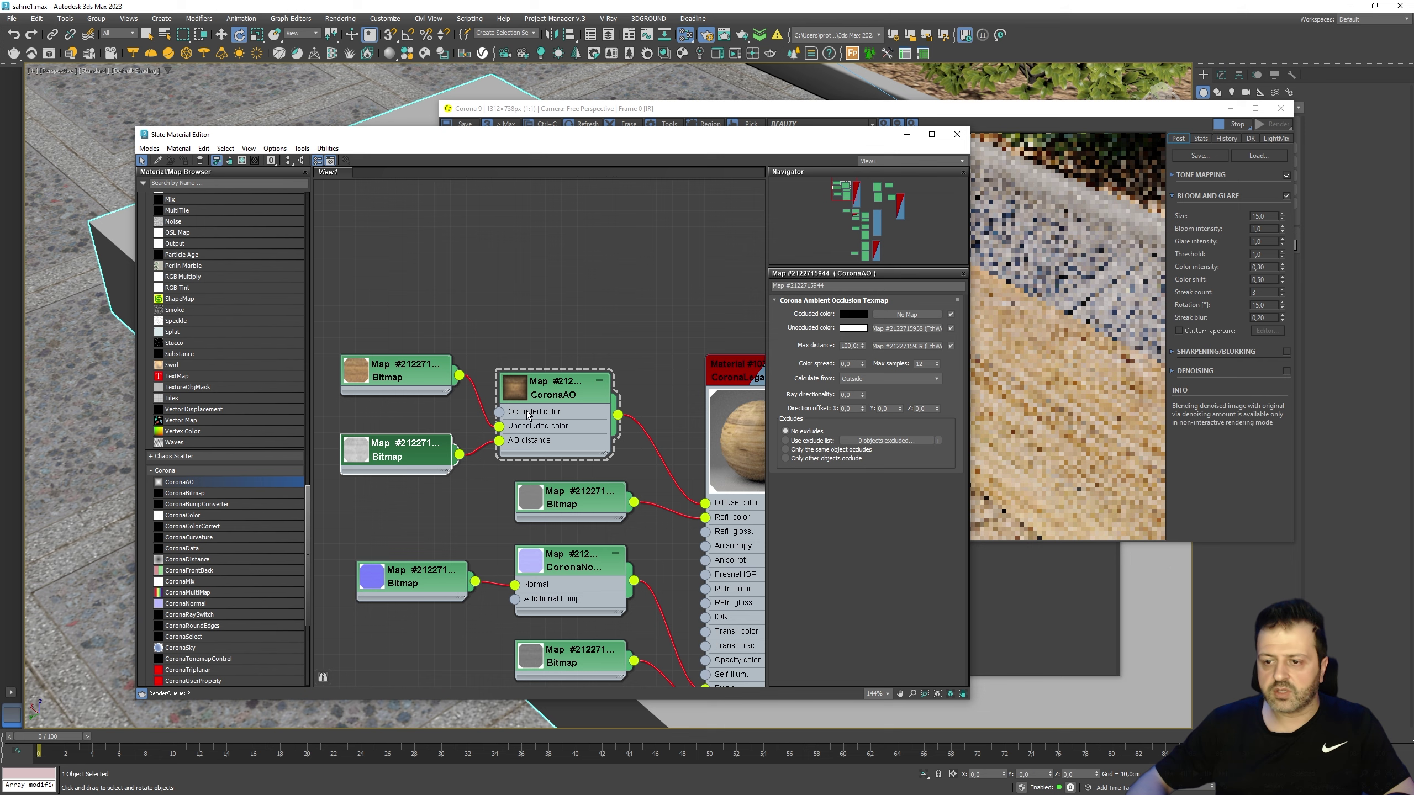
{"action": "middle_click_drag", "start_coordinate": [477, 338], "coordinate": [524, 343]}
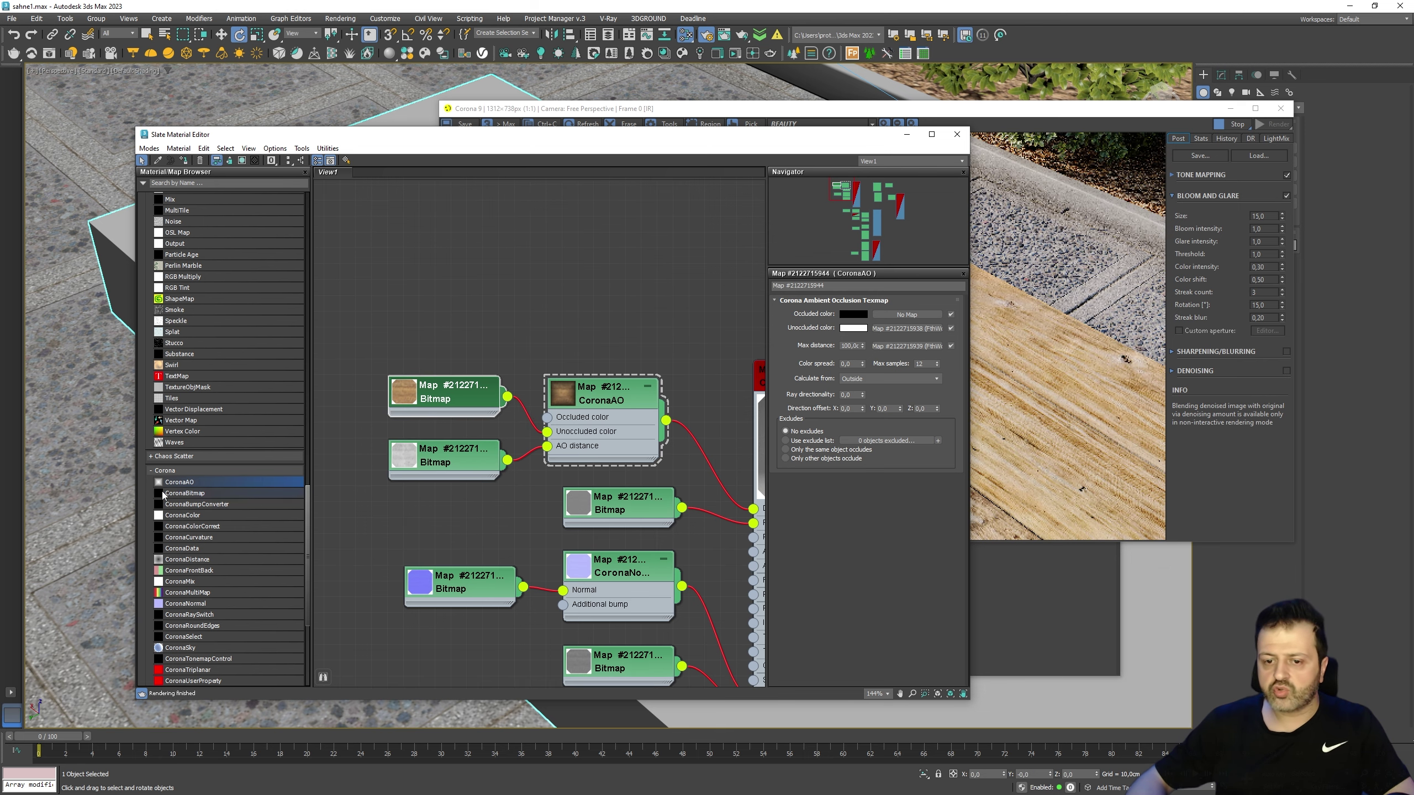
{"action": "mouse_move", "coordinate": [458, 405]}
{"action": "left_mouse_down"}
{"action": "mouse_move", "coordinate": [379, 407]}
{"action": "mouse_move", "coordinate": [376, 334]}
{"action": "left_mouse_up"}
- Add a Color Correction of the wood bitmap and wire it into CoronaAO's Occluded color
{"action": "double_click", "coordinate": [376, 334]}
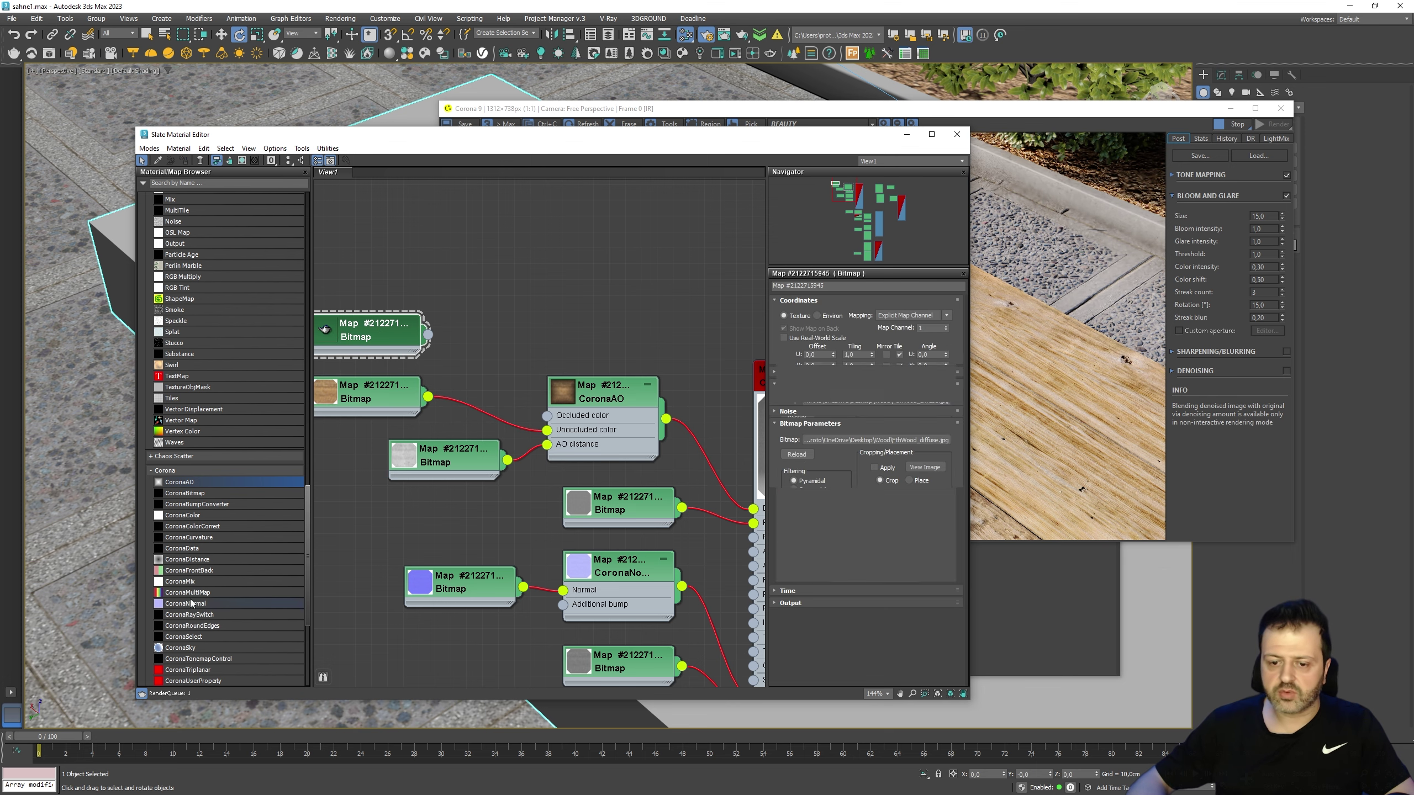
{"action": "scroll", "coordinate": [196, 601], "scroll_direction": "down", "scroll_amount": 5}
{"action": "scroll", "coordinate": [179, 477], "scroll_direction": "up", "scroll_amount": 5}
{"action": "scroll", "coordinate": [188, 422], "scroll_direction": "up", "scroll_amount": 3}
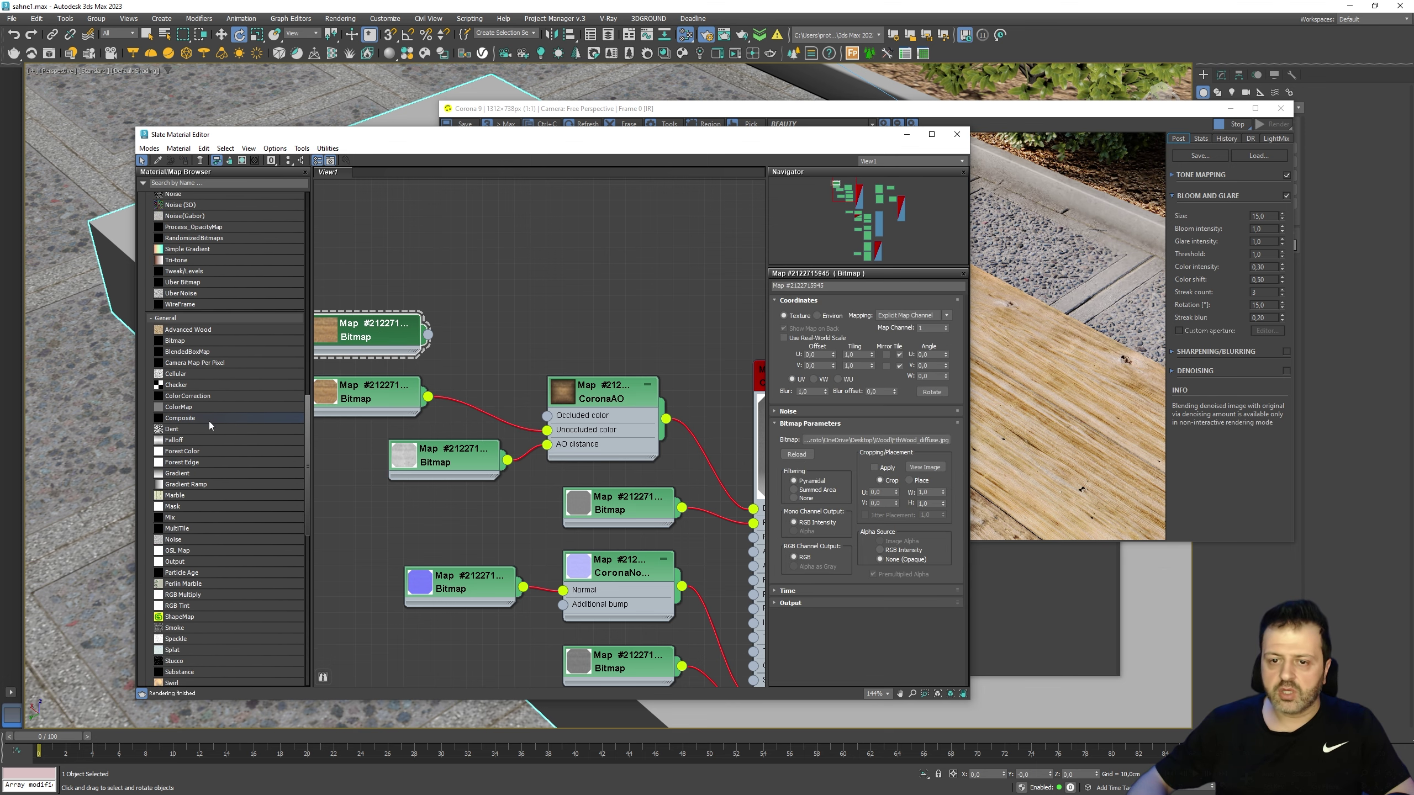
{"action": "mouse_move", "coordinate": [201, 396]}
{"action": "left_mouse_down"}
{"action": "mouse_move", "coordinate": [488, 320]}
{"action": "mouse_move", "coordinate": [452, 338]}
{"action": "left_mouse_up"}
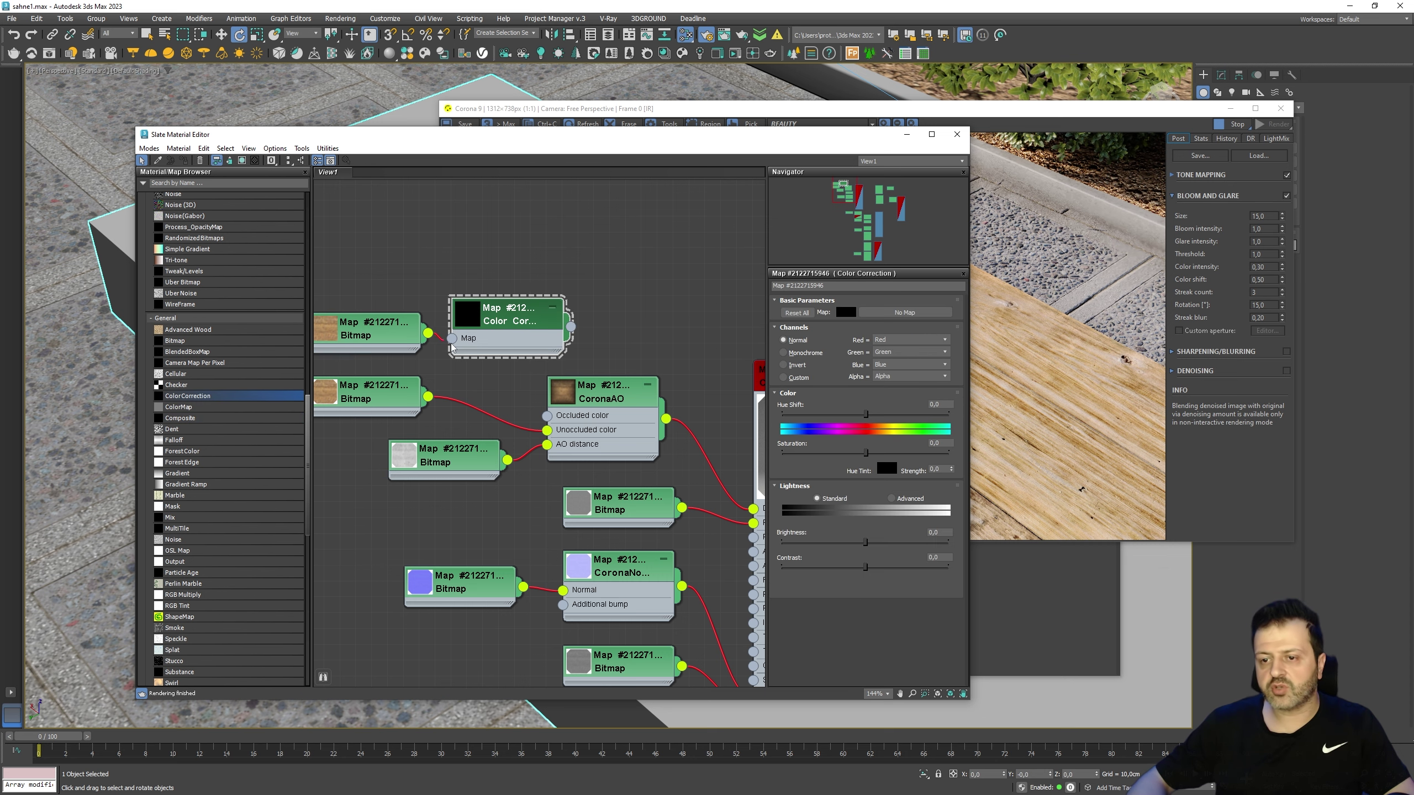
{"action": "left_click_drag", "start_coordinate": [572, 329], "coordinate": [546, 415]}
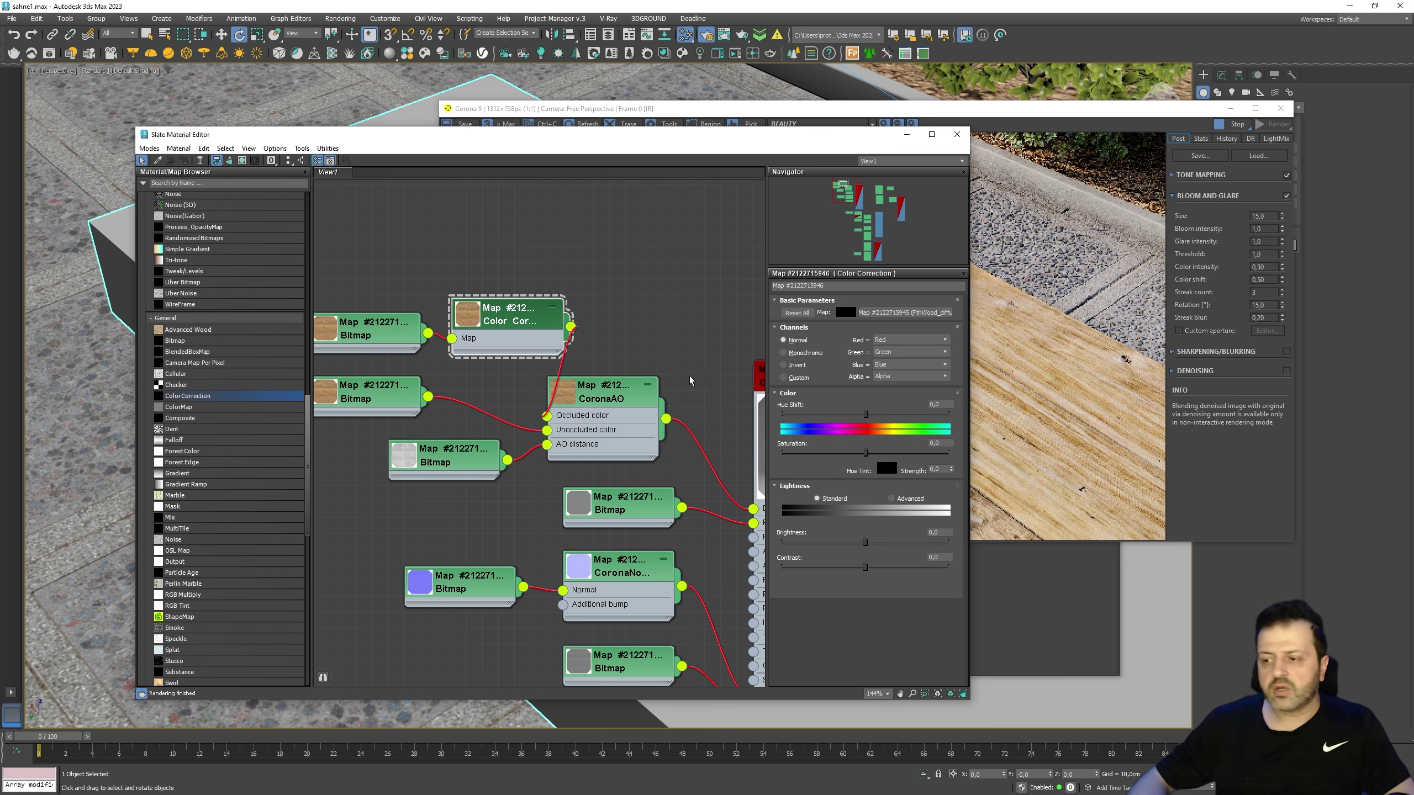
- Set the Color Correction lightness to Advanced with an RGB gamma of 0,2
{"action": "left_click", "coordinate": [891, 499]}
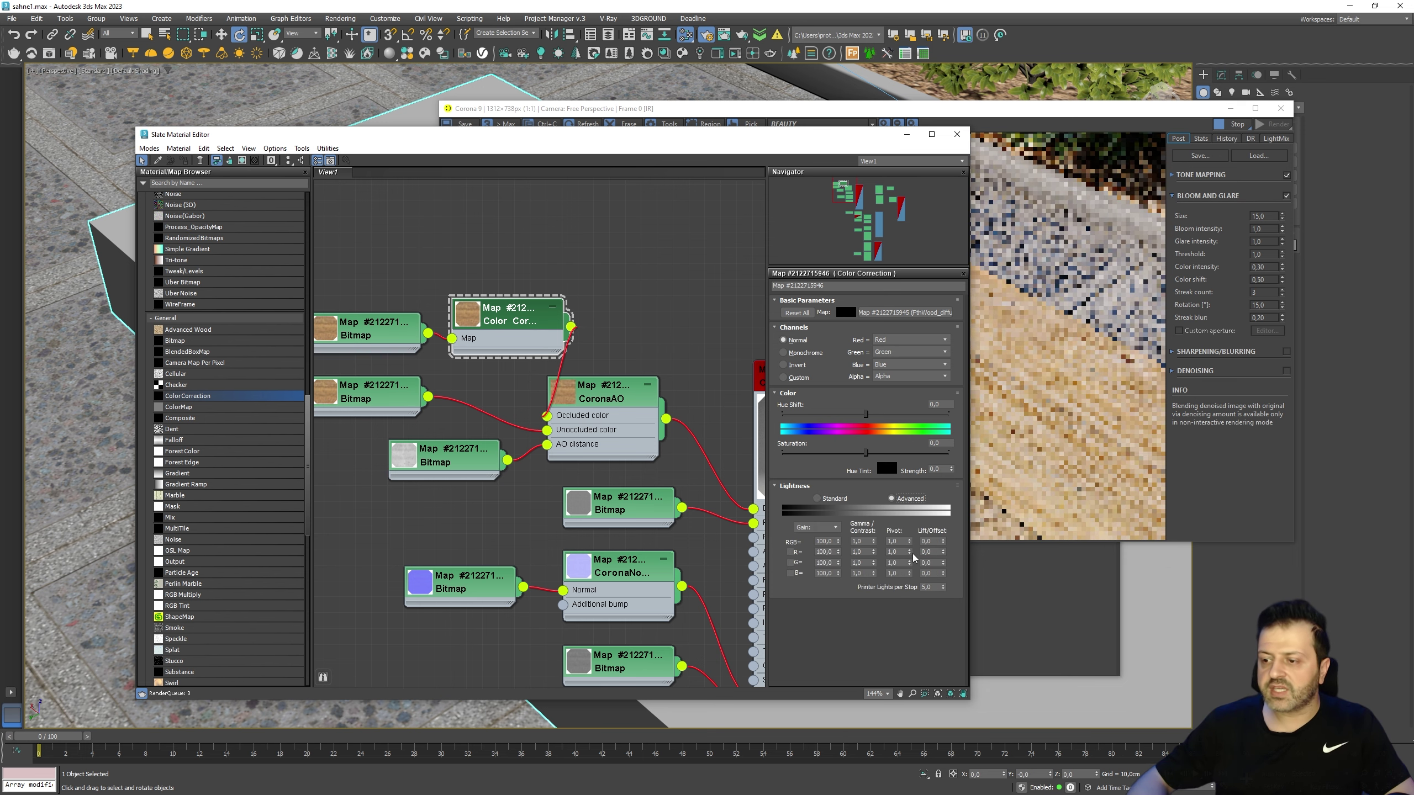
{"action": "key", "text": "BackSpace"}
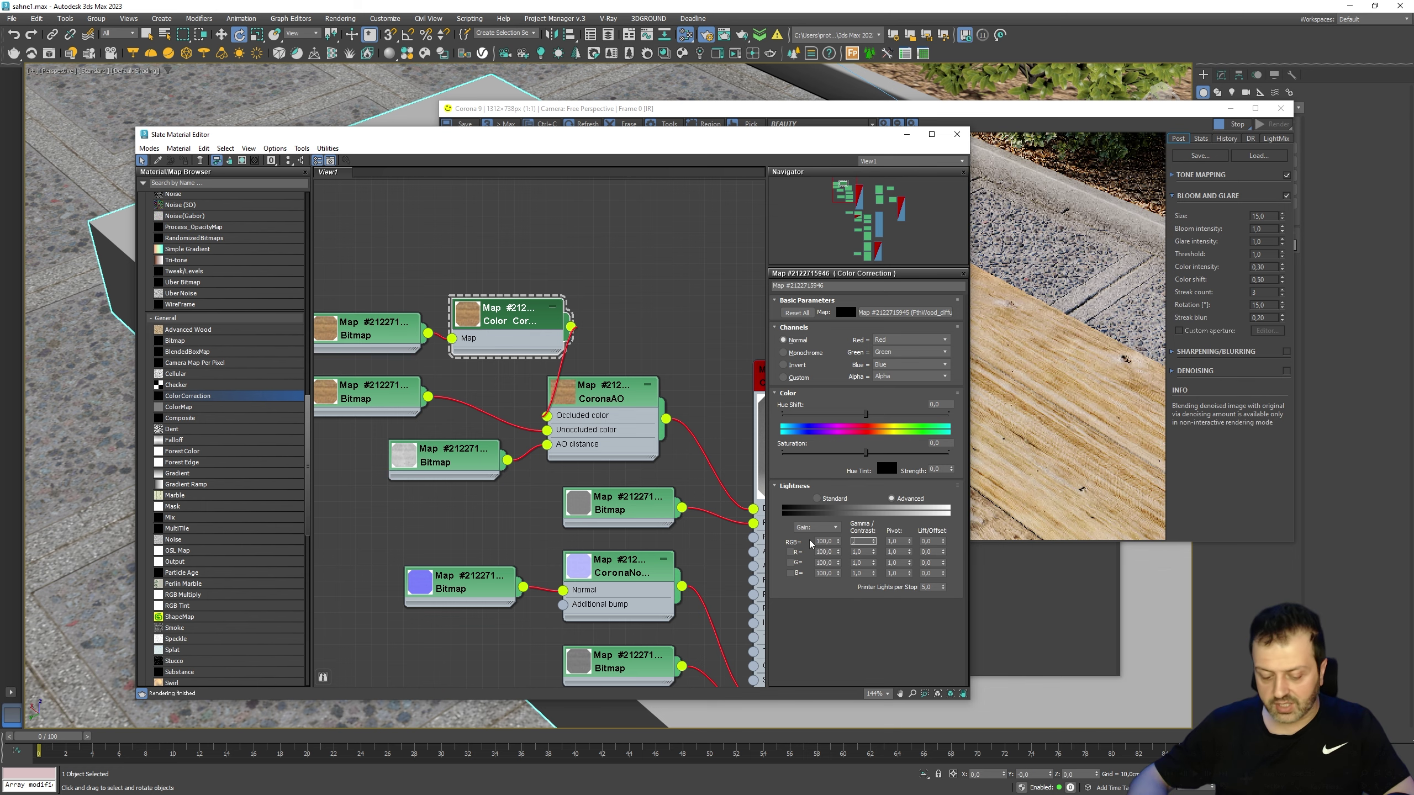
{"action": "type", "text": "2,"}
{"action": "key", "text": "Return"}
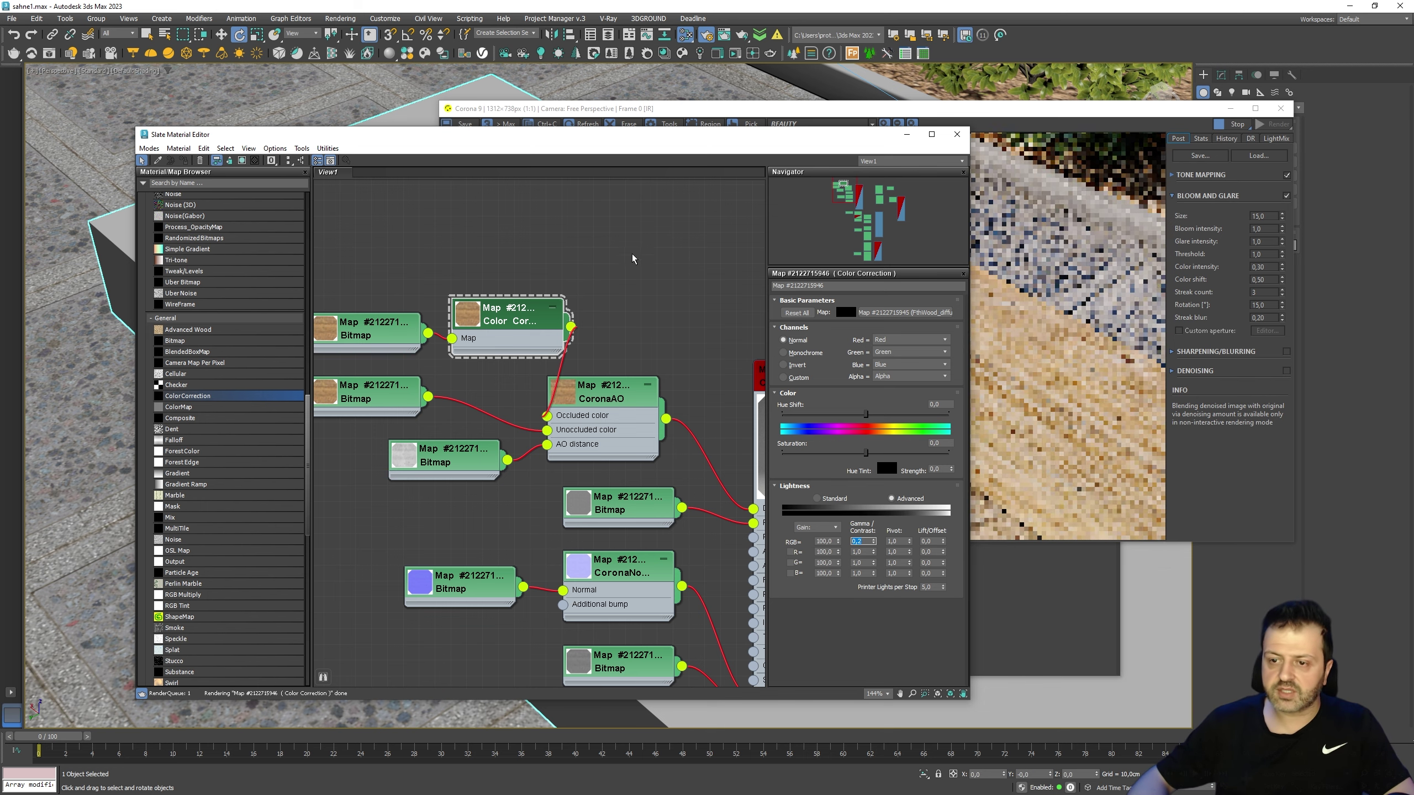
{"action": "mouse_move", "coordinate": [767, 140]}
{"action": "left_mouse_down"}
{"action": "mouse_move", "coordinate": [617, 151]}
{"action": "mouse_move", "coordinate": [284, 125]}
{"action": "left_mouse_up"}
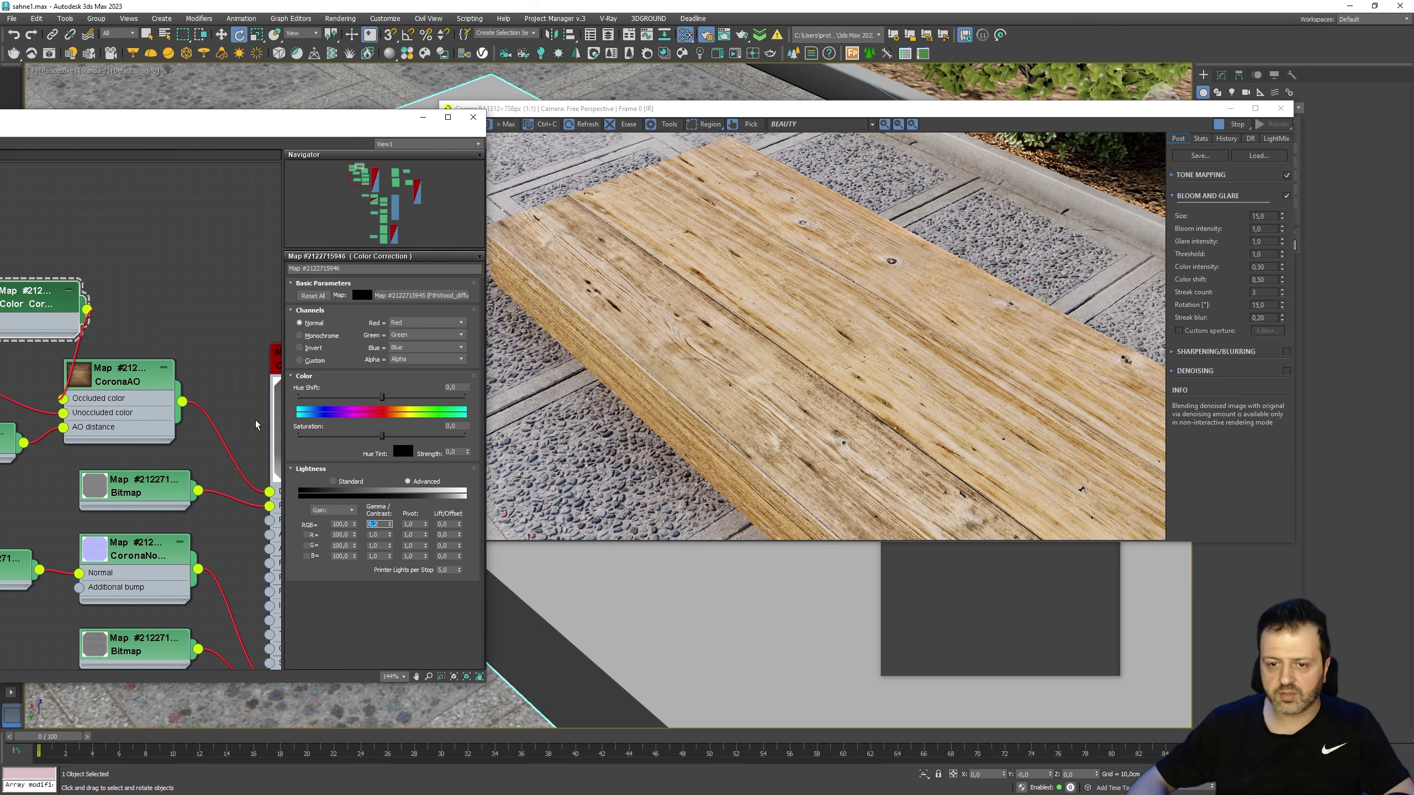
- Set the CoronaAO max distance to 20 cm, after trying 10 and 15 cm
{"action": "double_click", "coordinate": [105, 388]}
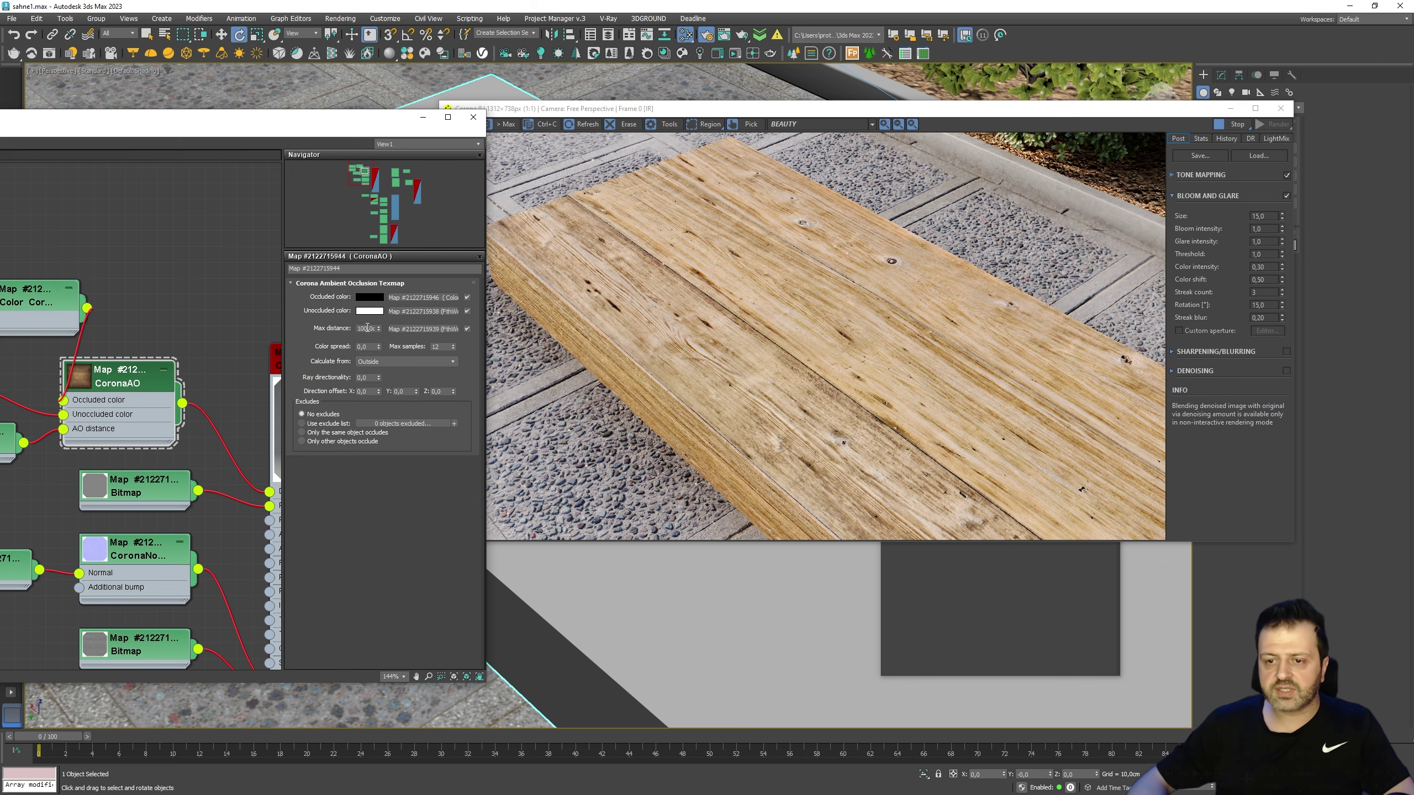
{"action": "type", "text": "10"}
{"action": "key", "text": "Return"}
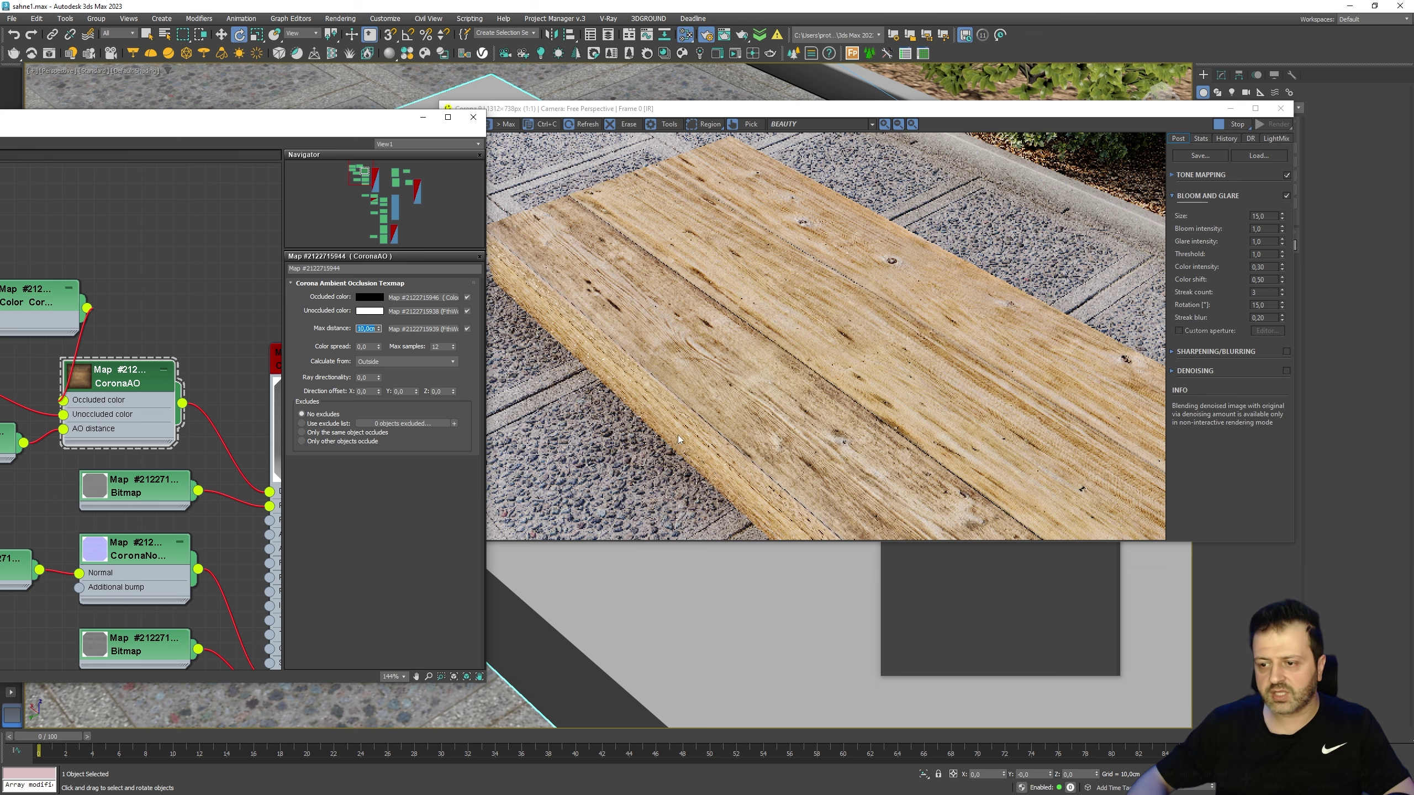
{"action": "type", "text": "15"}
{"action": "key", "text": "Return"}
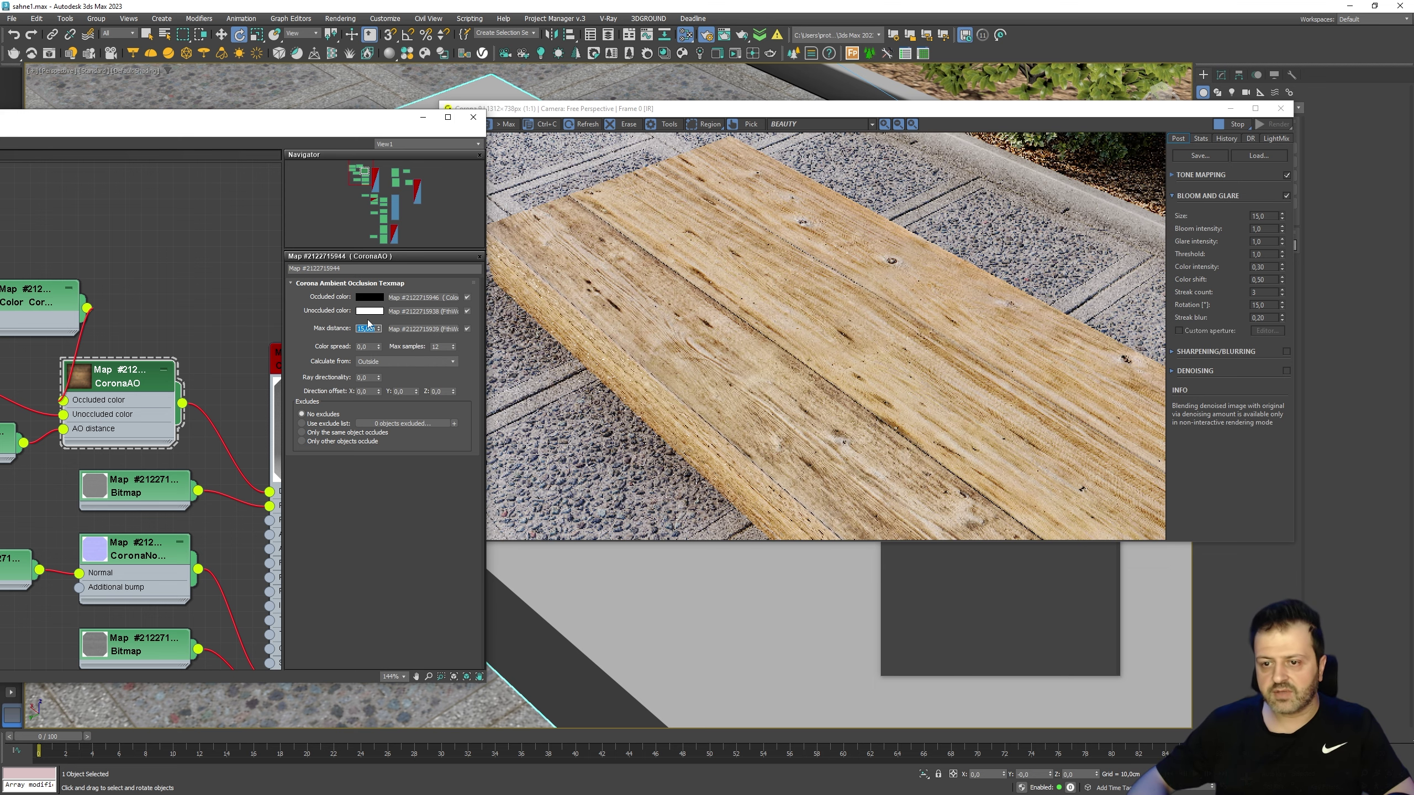
{"action": "type", "text": "20"}
{"action": "key", "text": "Return"}
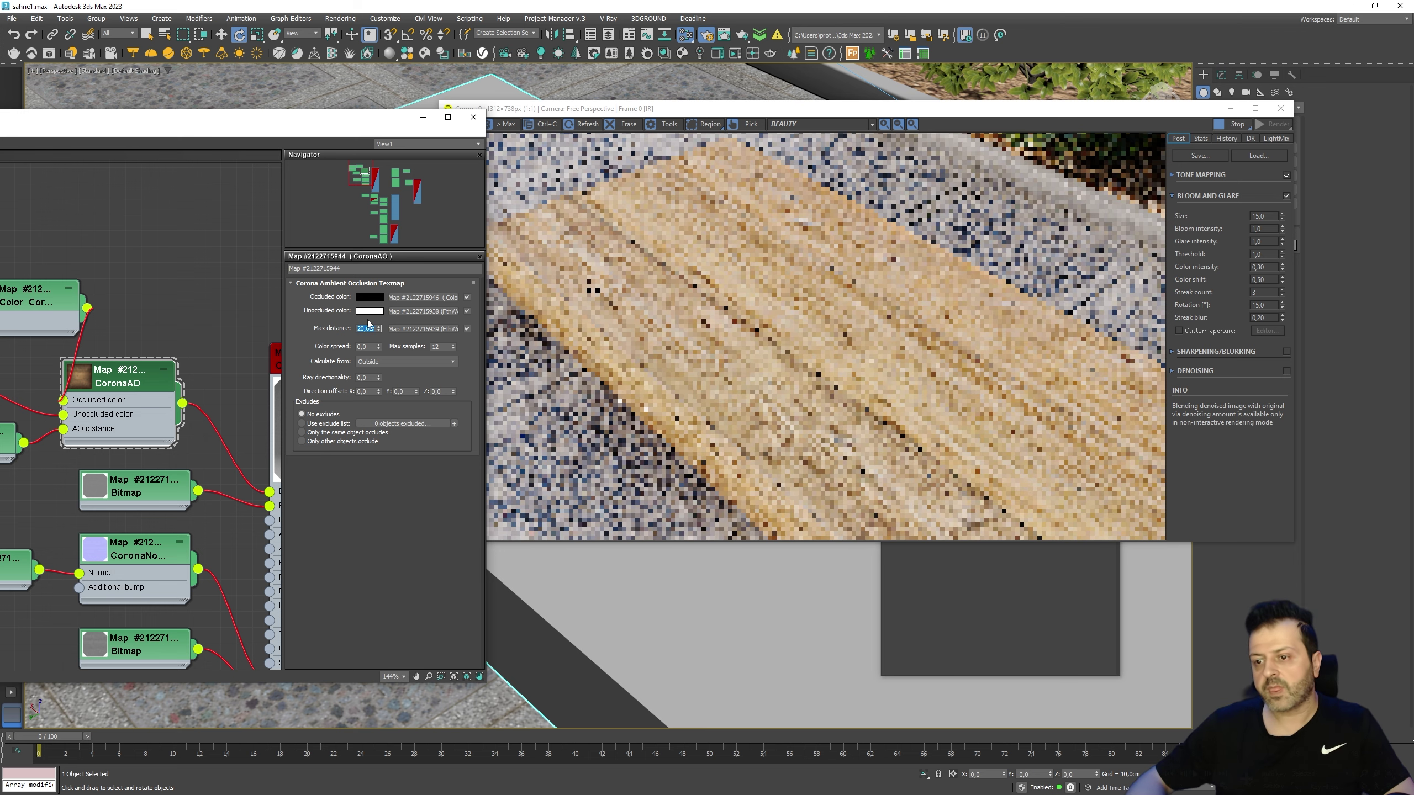
- Check the render, then reopen the CoronaAO and Color Correction settings
{"action": "left_click", "coordinate": [673, 432]}
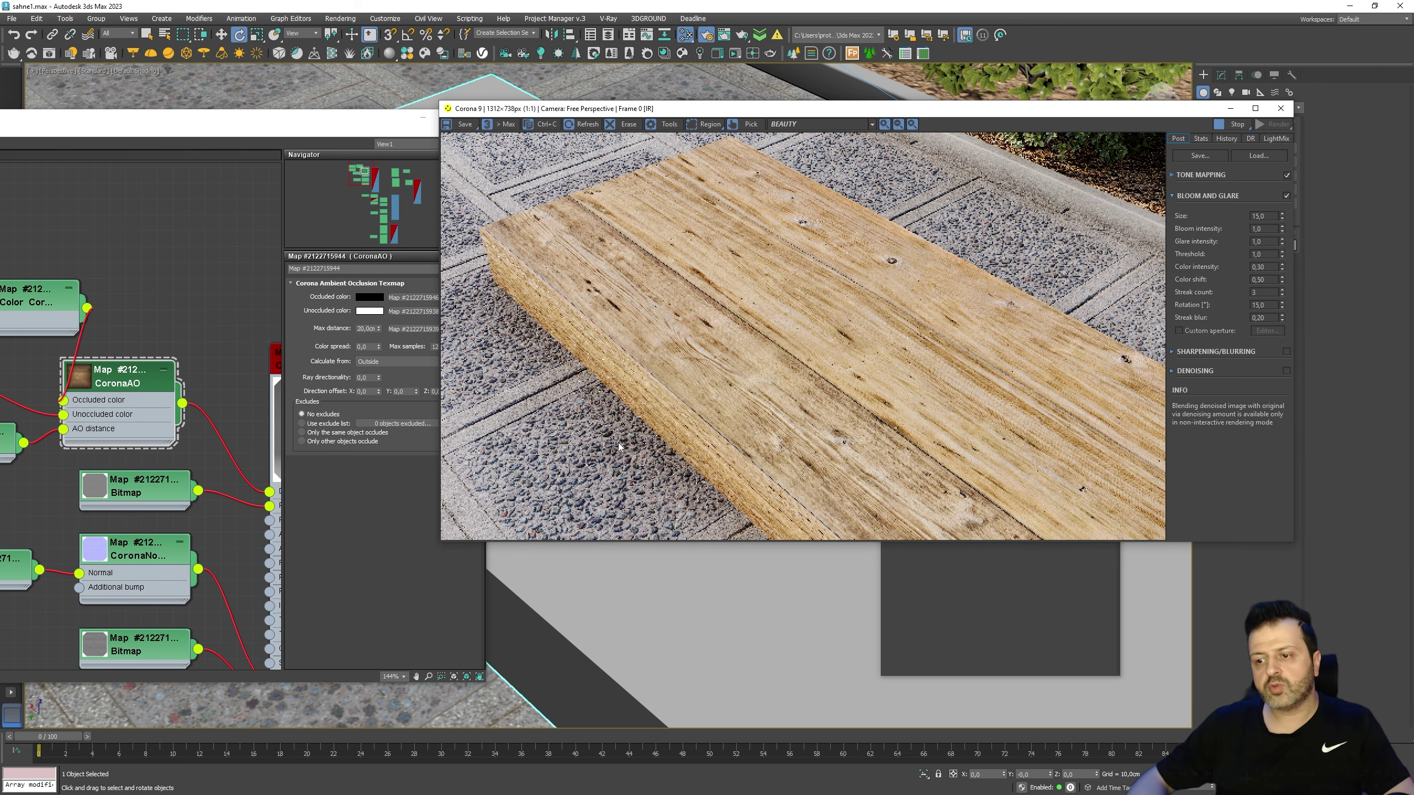
{"action": "left_click", "coordinate": [108, 381]}
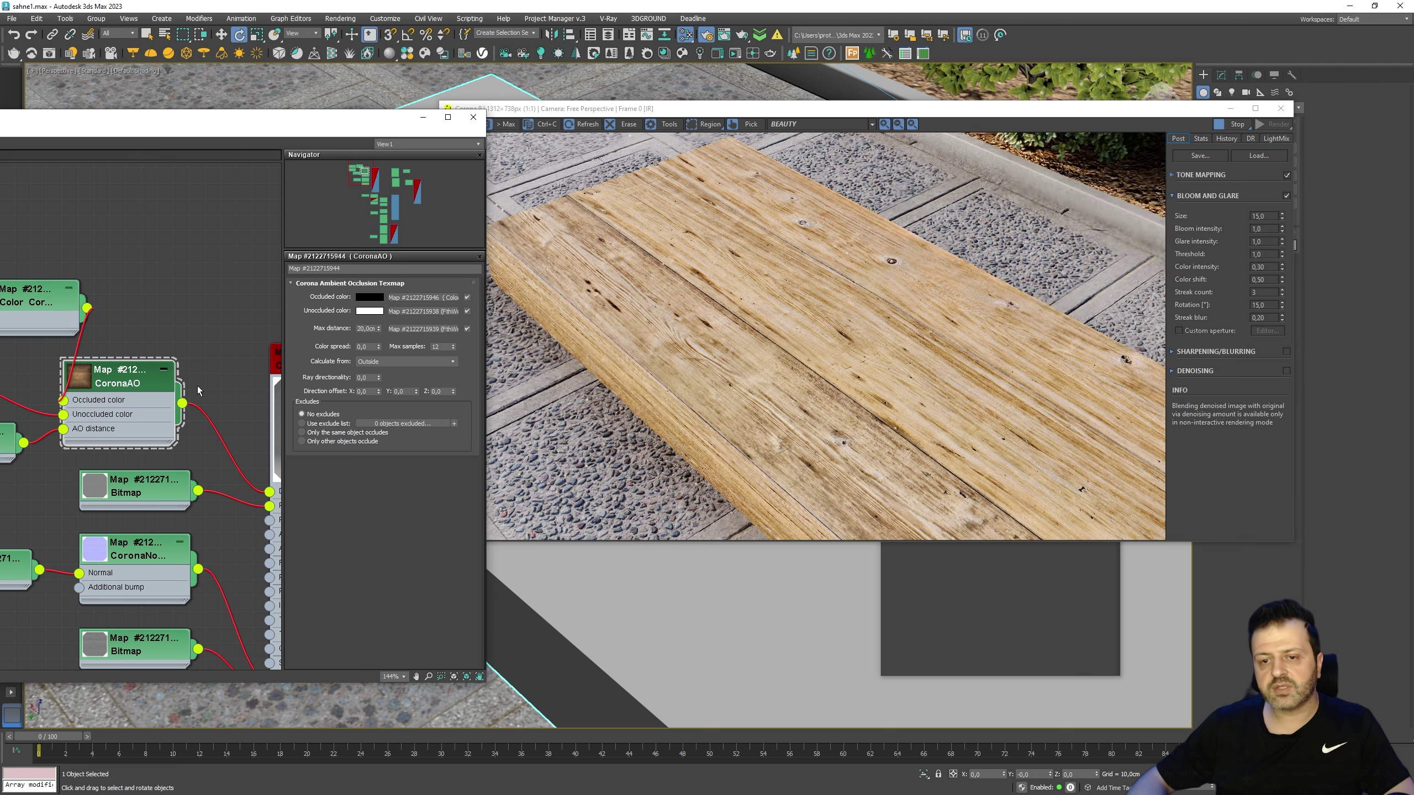
{"action": "double_click", "coordinate": [149, 443]}
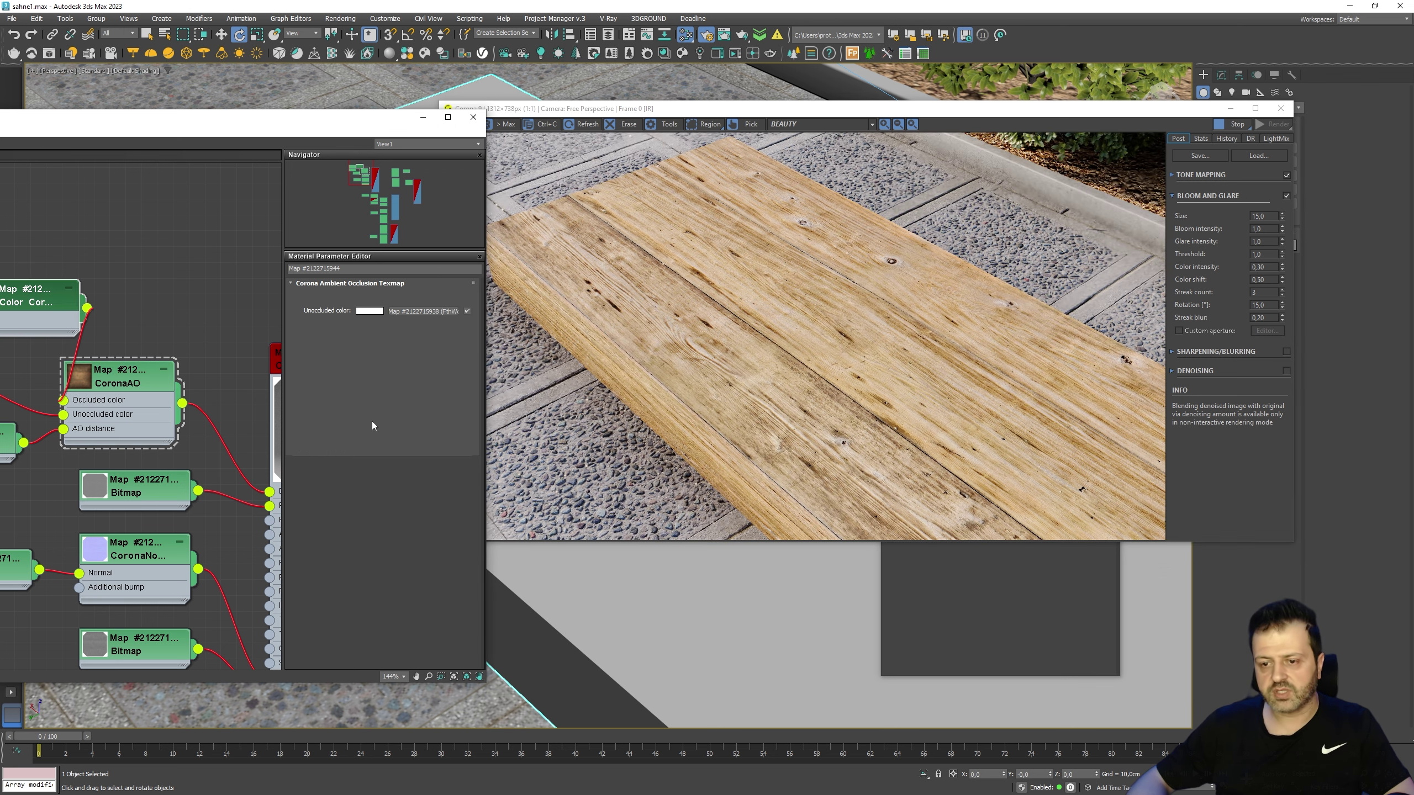
{"action": "double_click", "coordinate": [378, 524]}
- Lower the Color Correction RGB gamma to 0,1 and close the Slate editor
{"action": "type", "text": "0,"}
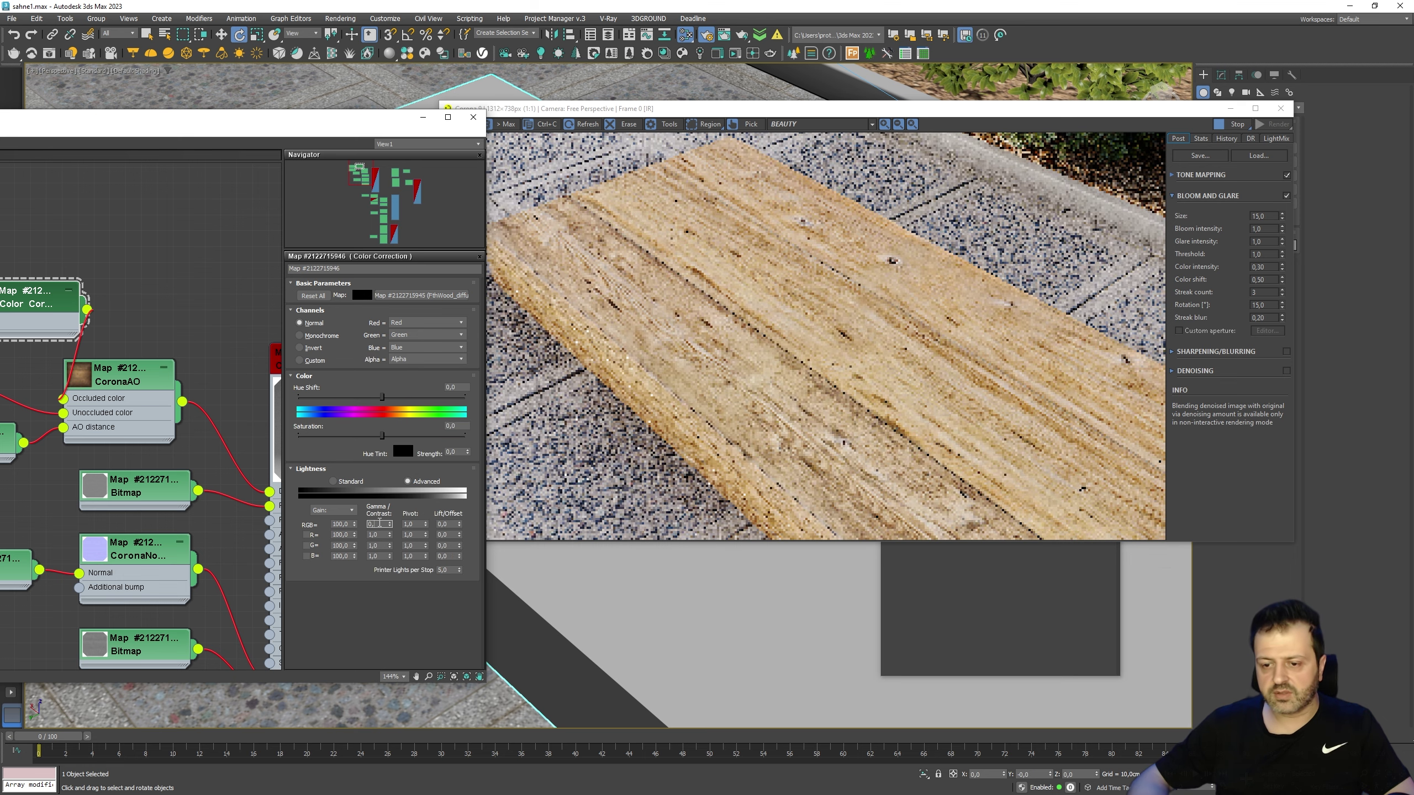
{"action": "type", "text": "1"}
{"action": "key", "text": "Return"}
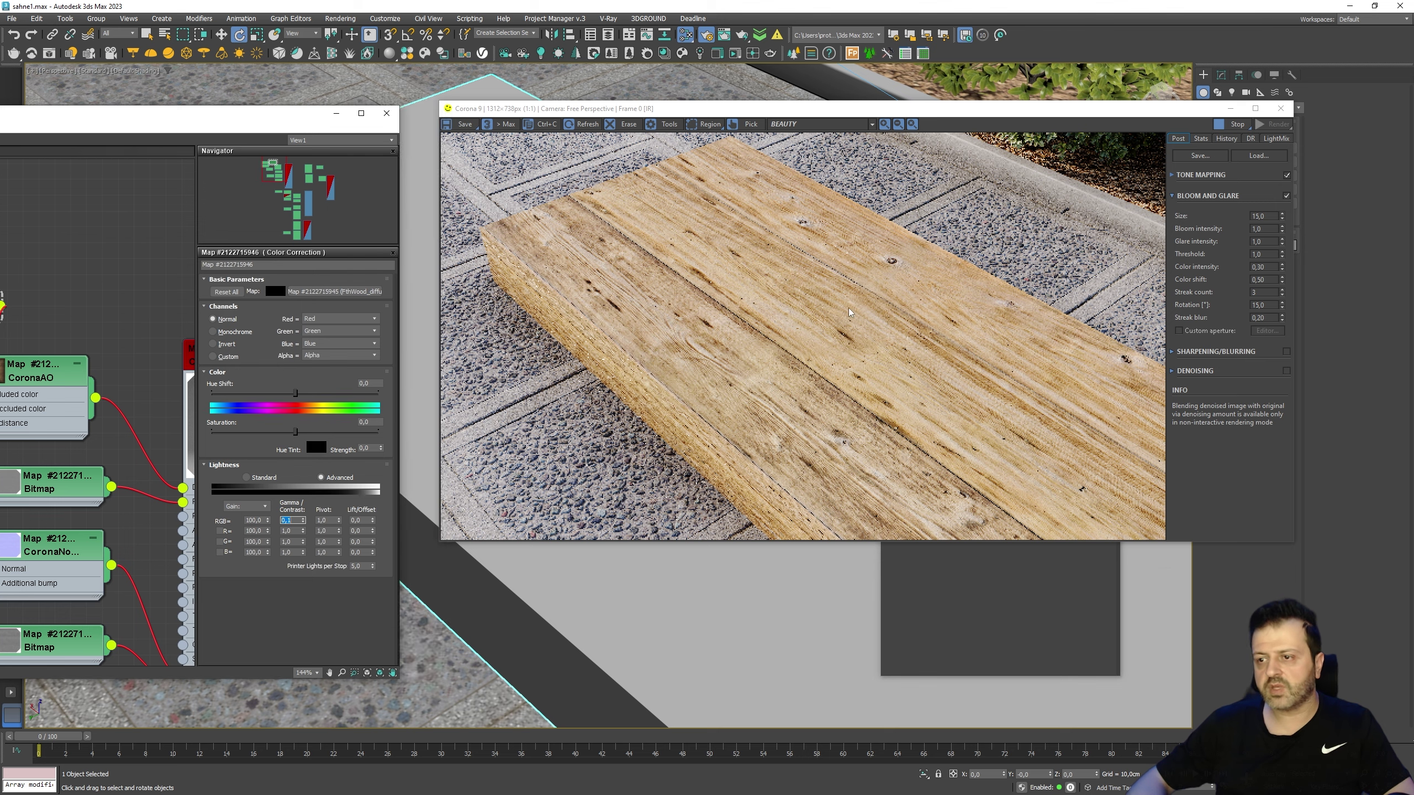
{"action": "left_click", "coordinate": [386, 113]}
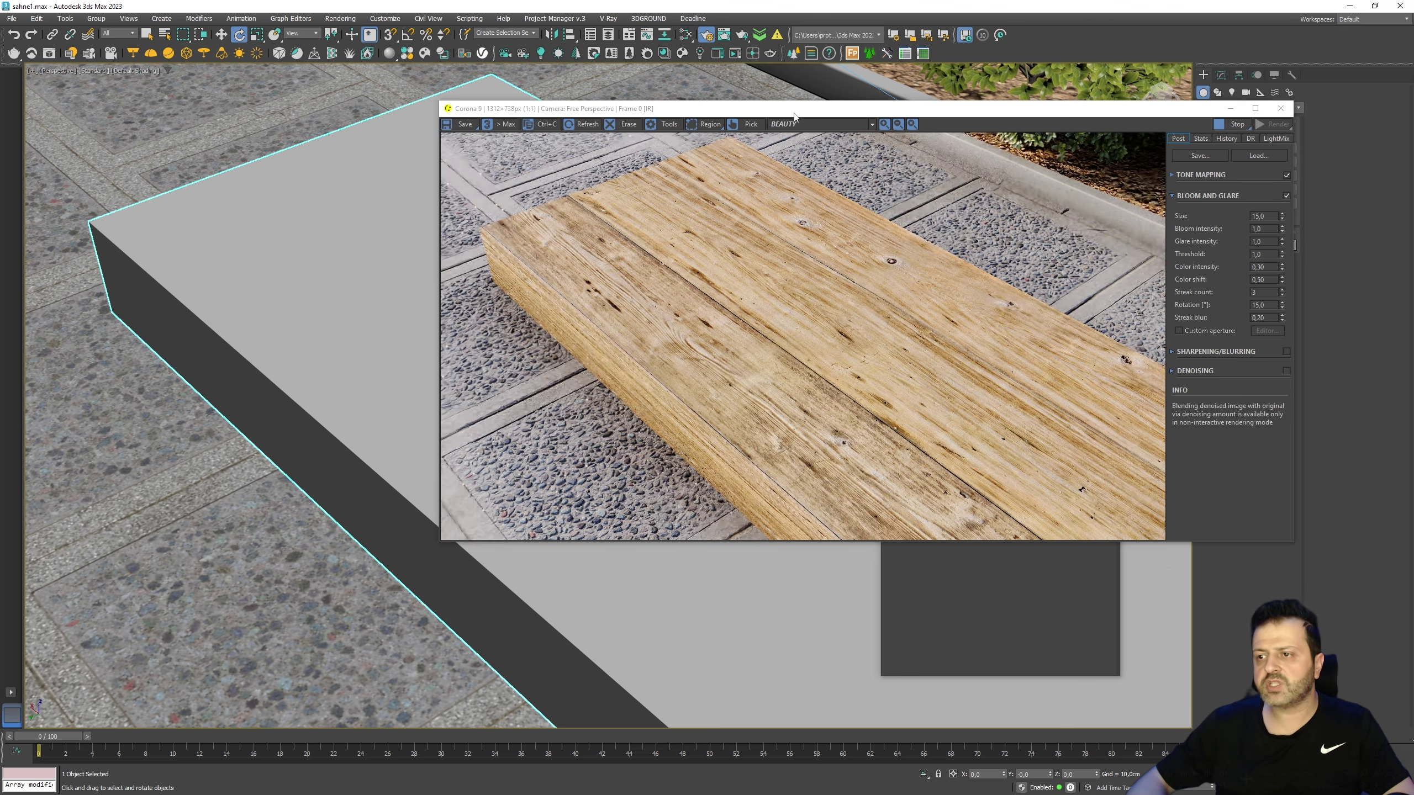
- Inspect the wood box render maximized, orbit to look down on it, and reopen Slate
{"action": "left_click_drag", "start_coordinate": [794, 110], "coordinate": [919, 58]}
{"action": "scroll", "coordinate": [315, 281], "scroll_direction": "up", "scroll_amount": 5}
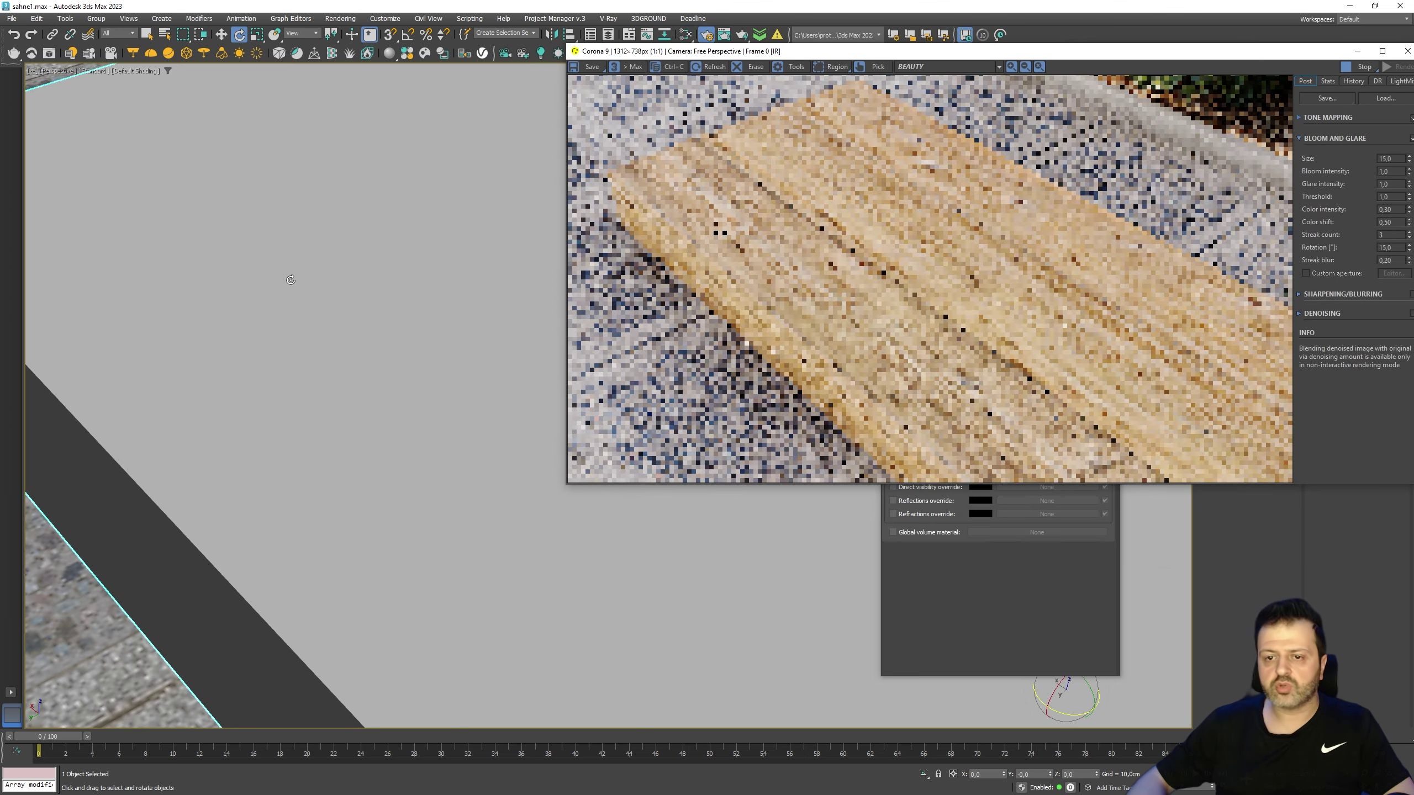
{"action": "scroll", "coordinate": [499, 369], "scroll_direction": "down", "scroll_amount": 3}
{"action": "double_click", "coordinate": [990, 51]}
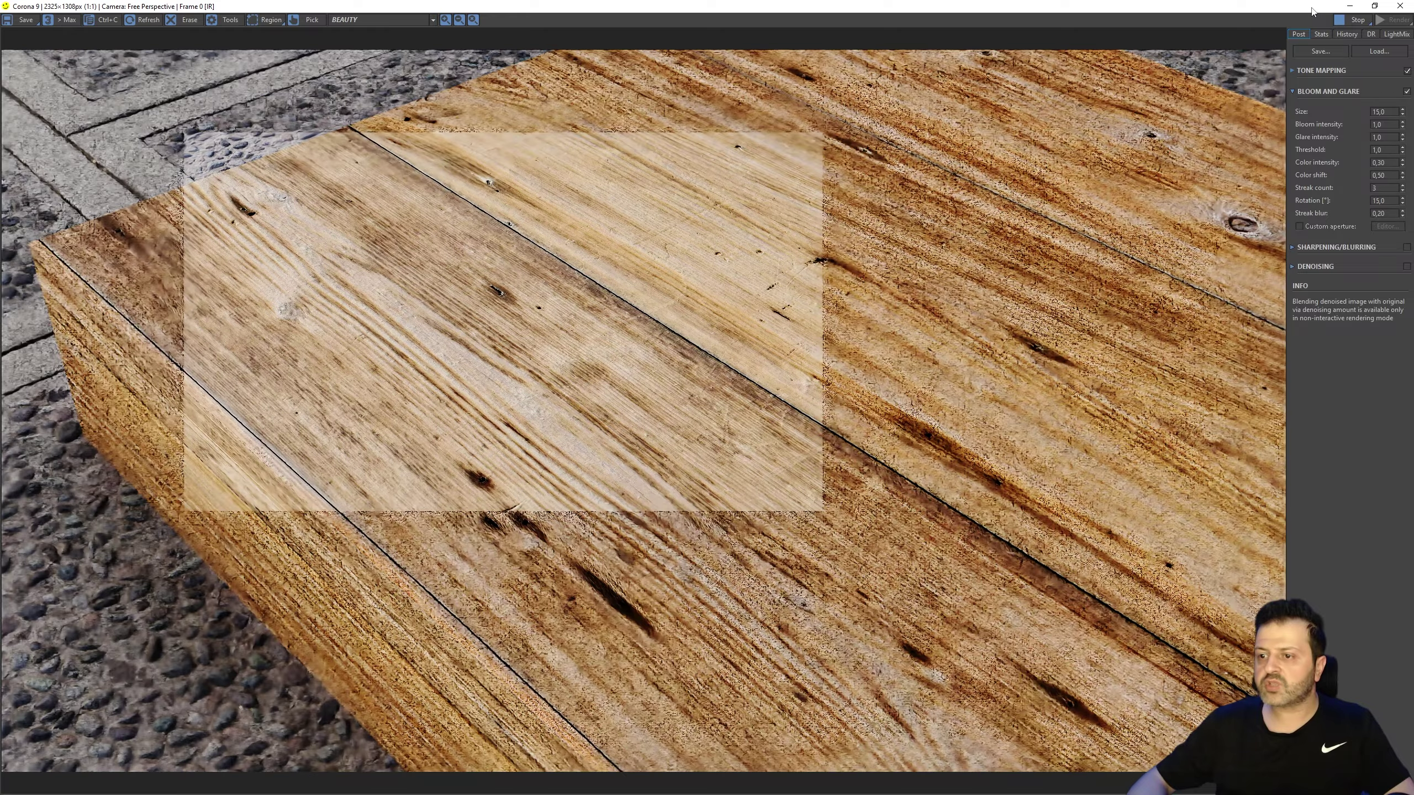
{"action": "double_click", "coordinate": [1313, 9]}
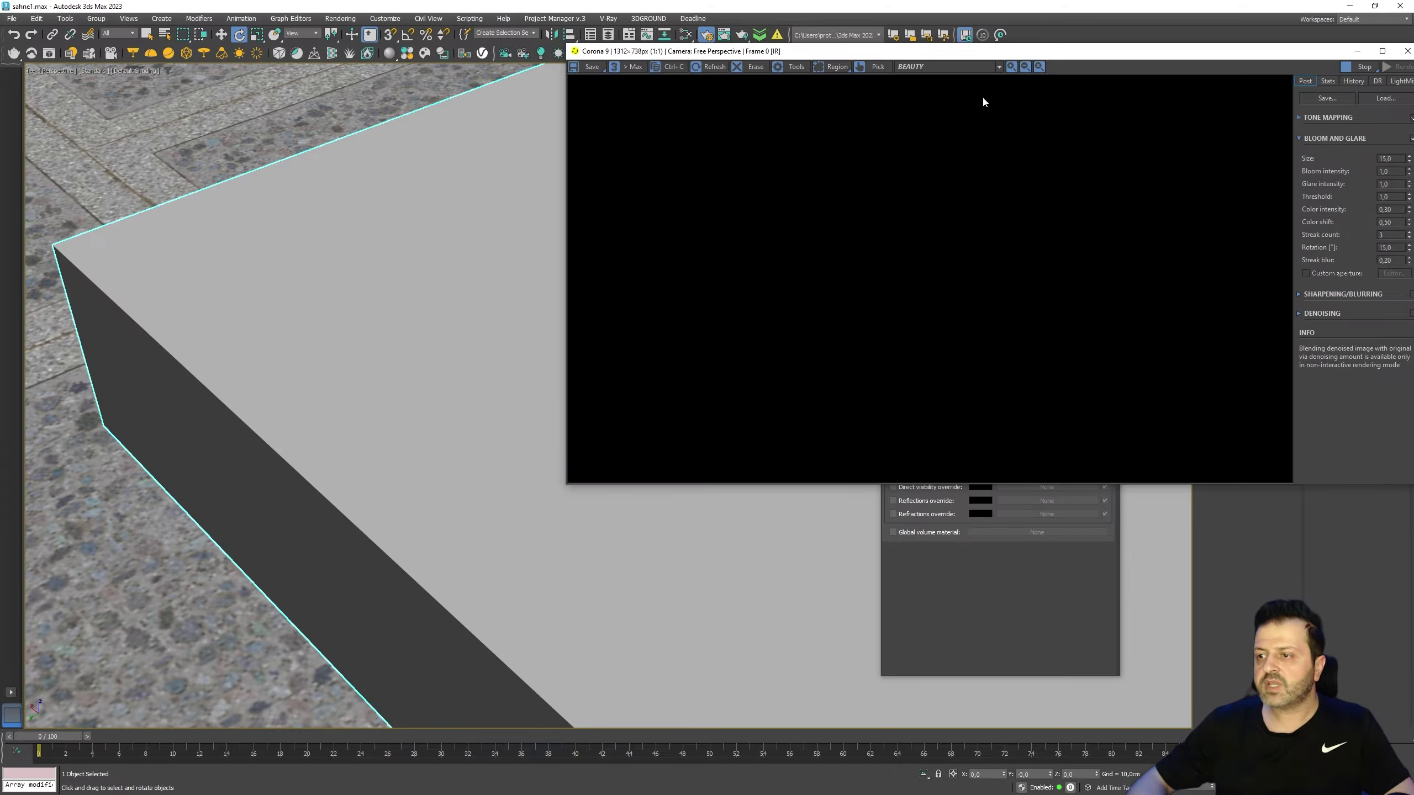
{"action": "scroll", "coordinate": [432, 394], "scroll_direction": "down", "scroll_amount": 3}
{"action": "mouse_move", "coordinate": [432, 394]}
{"action": "middle_mouse_down", "text": "alt"}
{"action": "mouse_move", "coordinate": [170, 343]}
{"action": "mouse_move", "coordinate": [335, 357]}
{"action": "mouse_move", "coordinate": [470, 319]}
{"action": "middle_mouse_up", "text": "alt"}
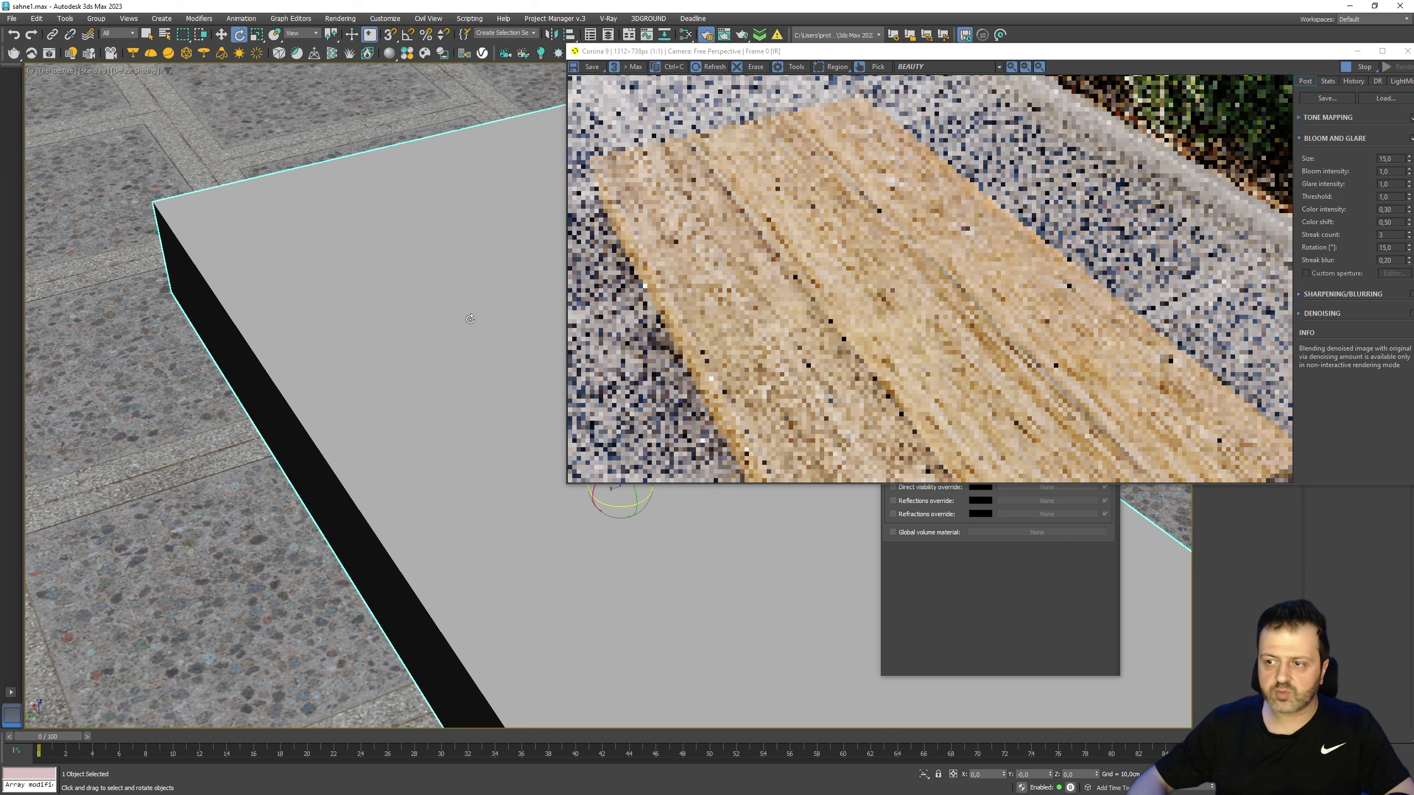
{"action": "left_click", "coordinate": [688, 36]}
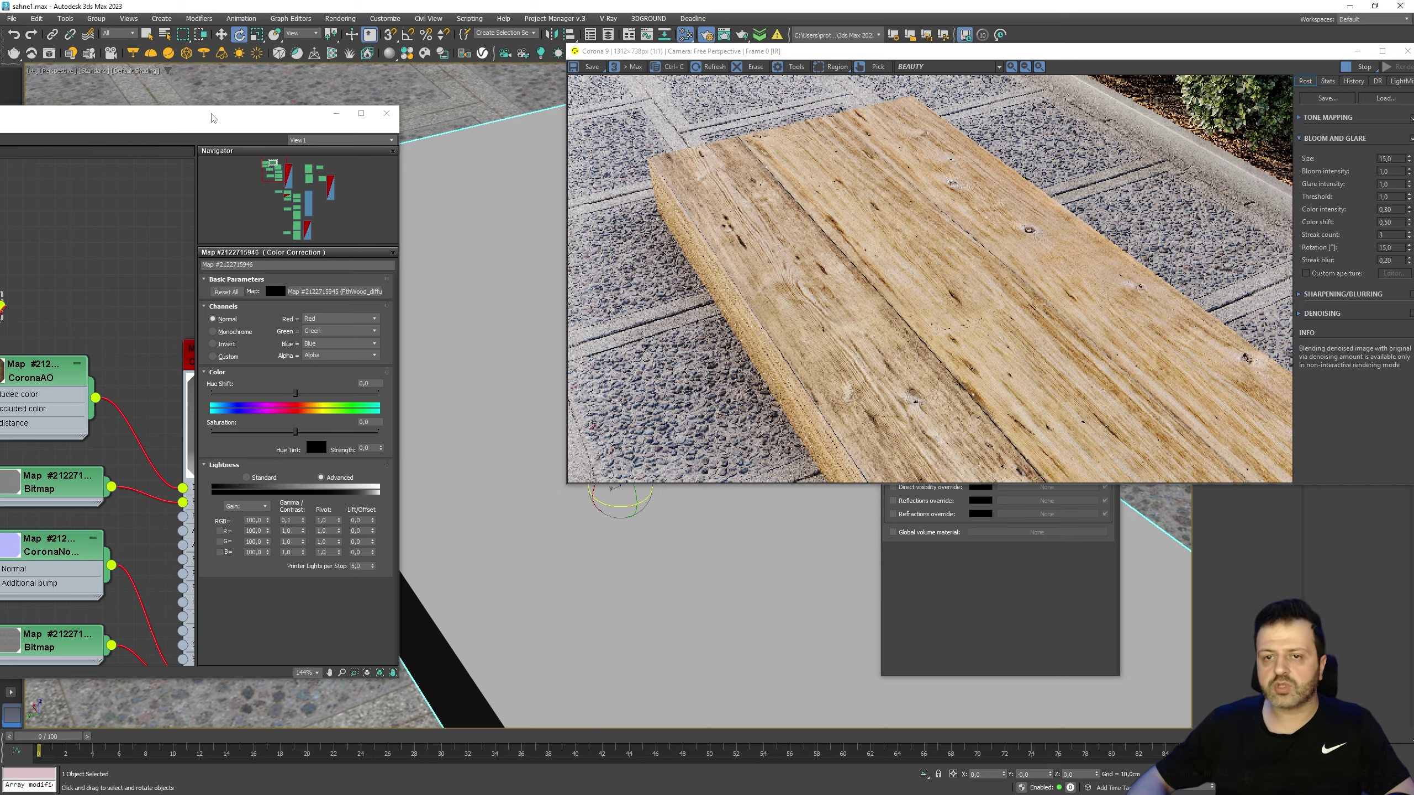
- Insert a Color Correction on the reflection colour link and rearrange the surrounding nodes
{"action": "left_click_drag", "start_coordinate": [211, 117], "coordinate": [677, 114]}
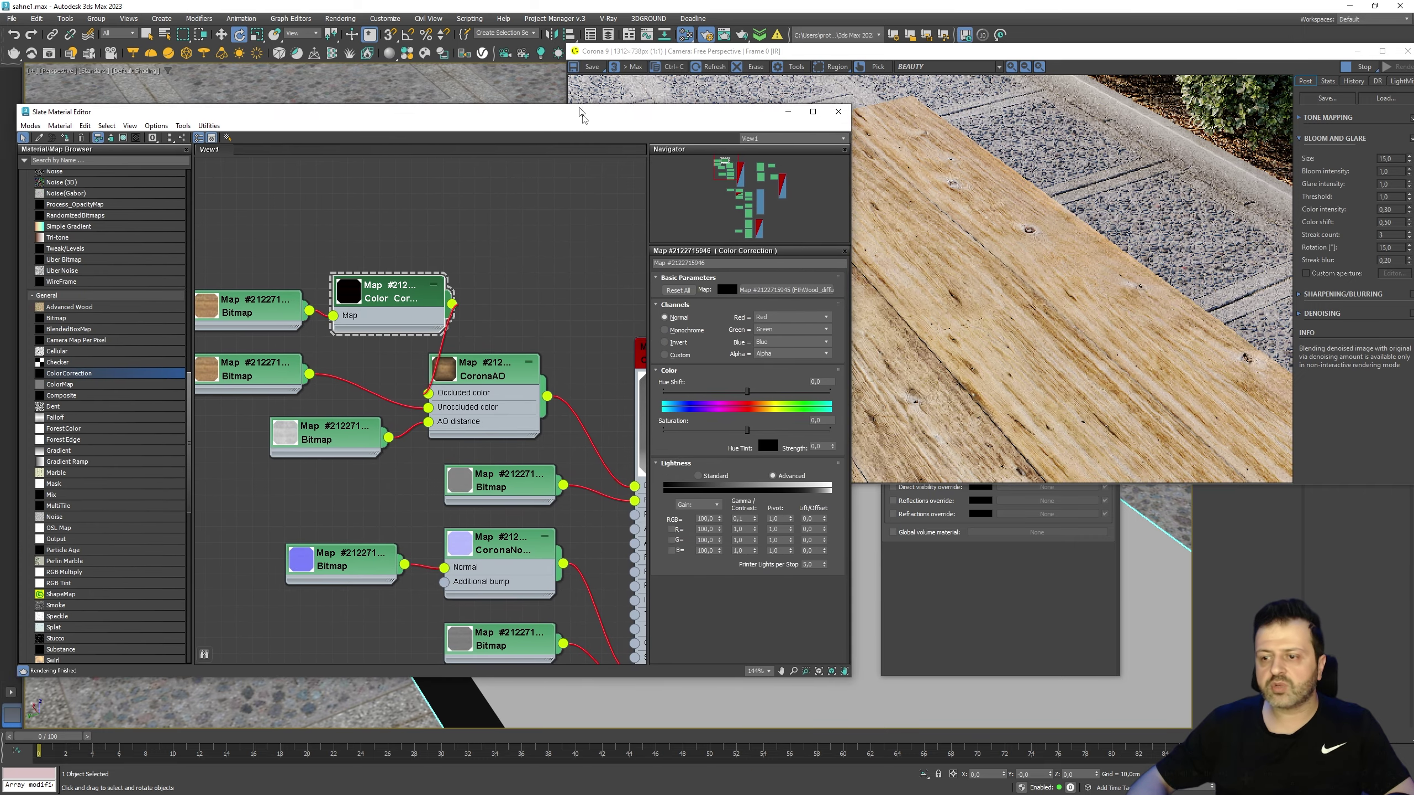
{"action": "scroll", "coordinate": [423, 435], "scroll_direction": "down", "scroll_amount": 2}
{"action": "mouse_move", "coordinate": [390, 423]}
{"action": "middle_mouse_down"}
{"action": "mouse_move", "coordinate": [423, 436]}
{"action": "mouse_move", "coordinate": [383, 440]}
{"action": "middle_mouse_up"}
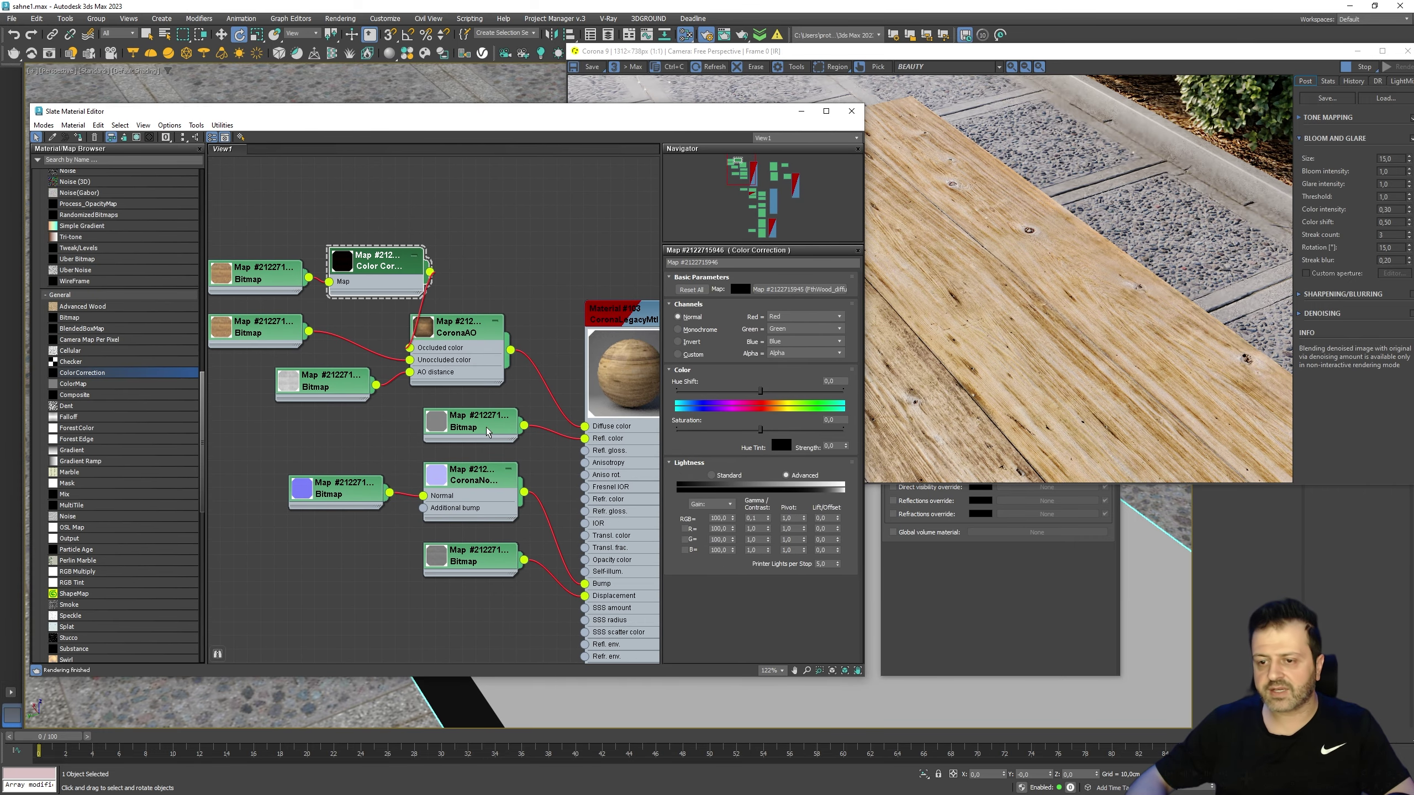
{"action": "left_click_drag", "start_coordinate": [479, 423], "coordinate": [186, 430]}
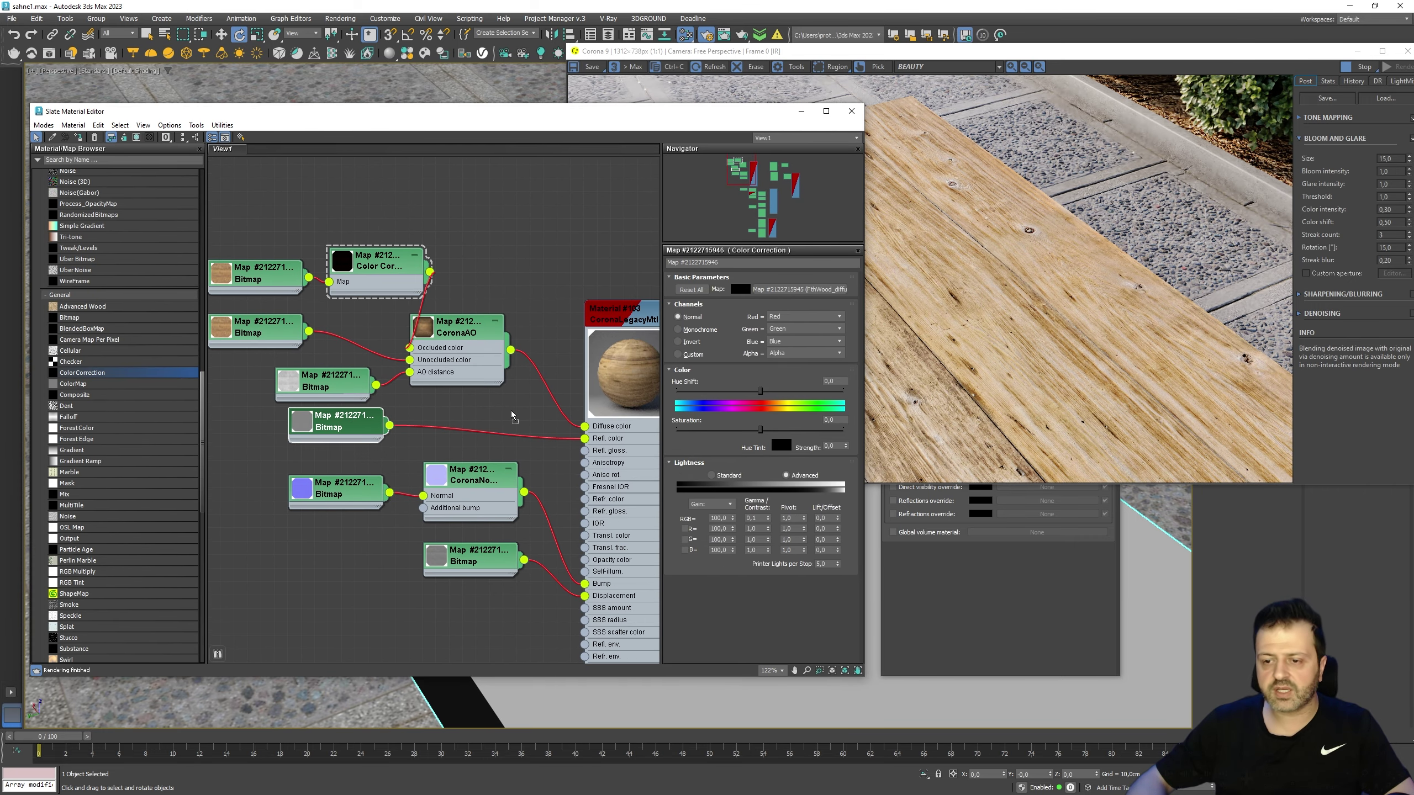
{"action": "left_click_drag", "start_coordinate": [512, 414], "coordinate": [471, 434]}
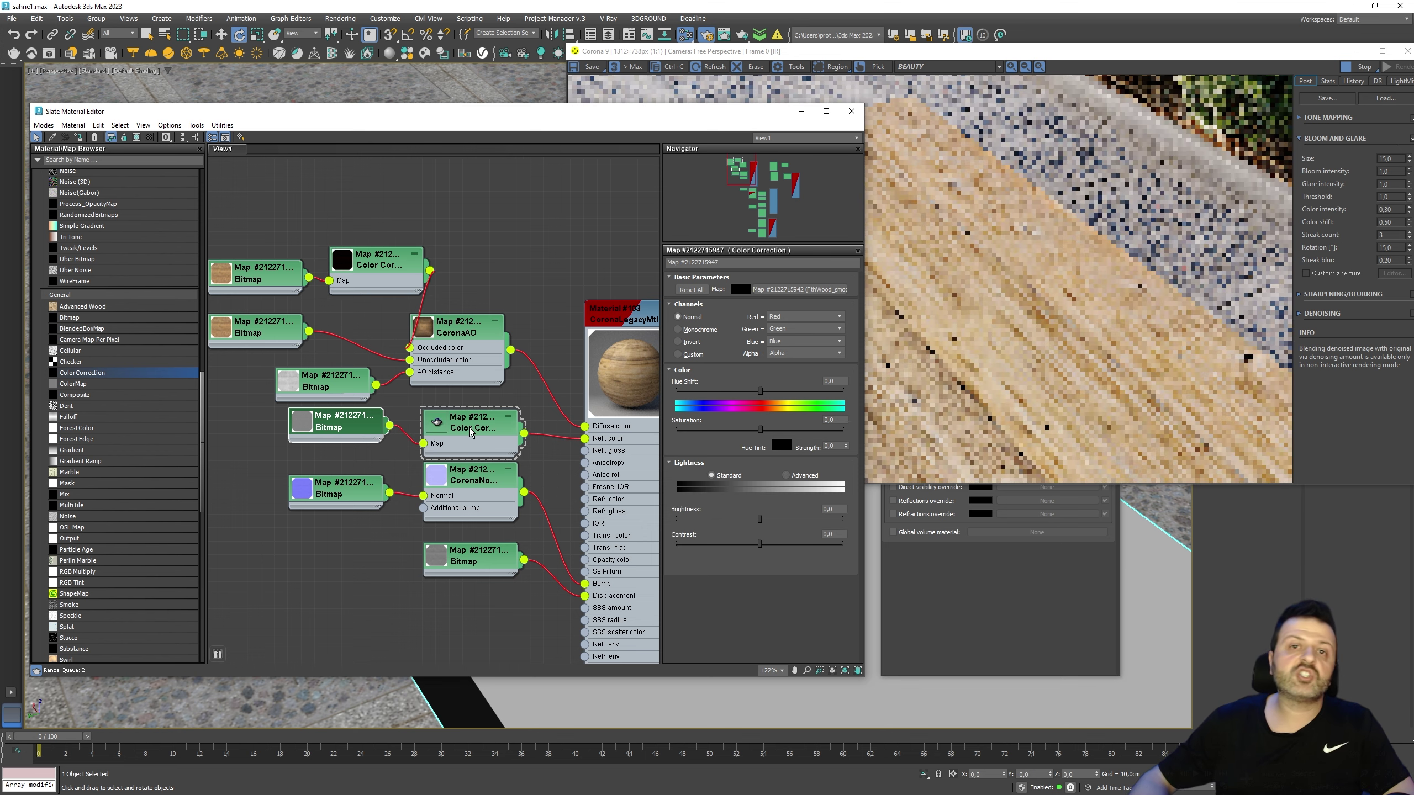
{"action": "scroll", "coordinate": [473, 435], "scroll_direction": "up", "scroll_amount": 1}
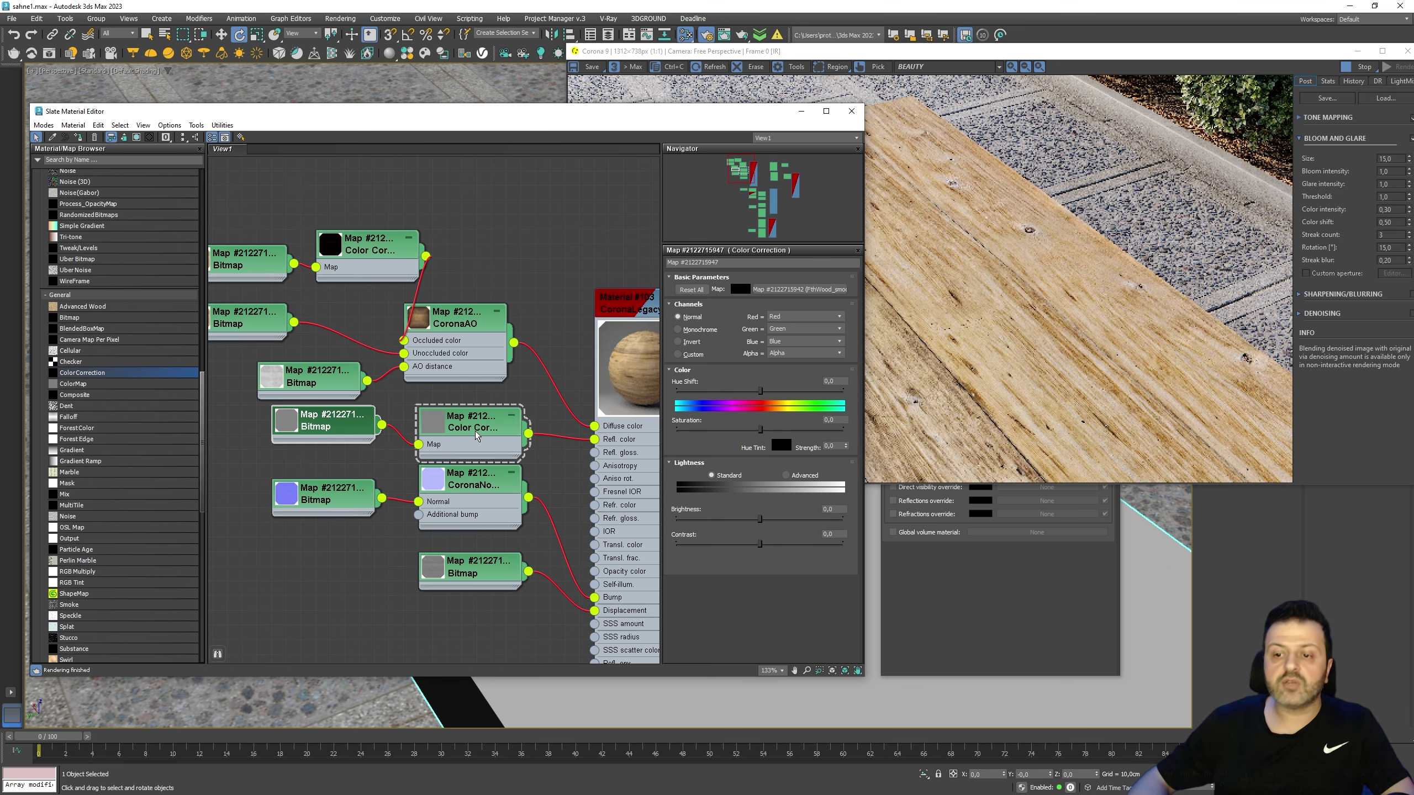
{"action": "left_click", "coordinate": [459, 485]}
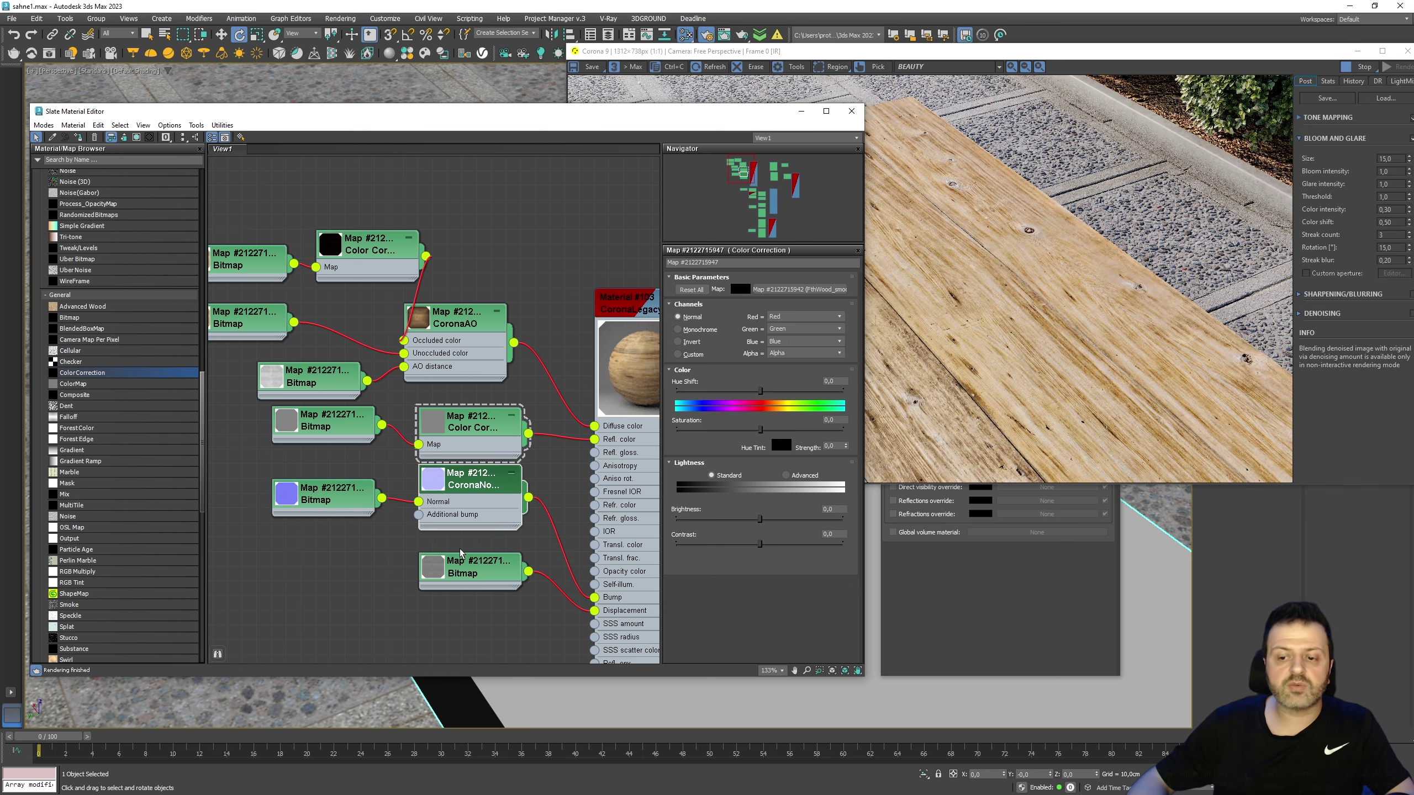
{"action": "left_click_drag", "start_coordinate": [460, 552], "coordinate": [461, 569]}
- Set the reflection Color Correction to Advanced lightness with an RGB gamma of 2,0
{"action": "left_click", "coordinate": [473, 423]}
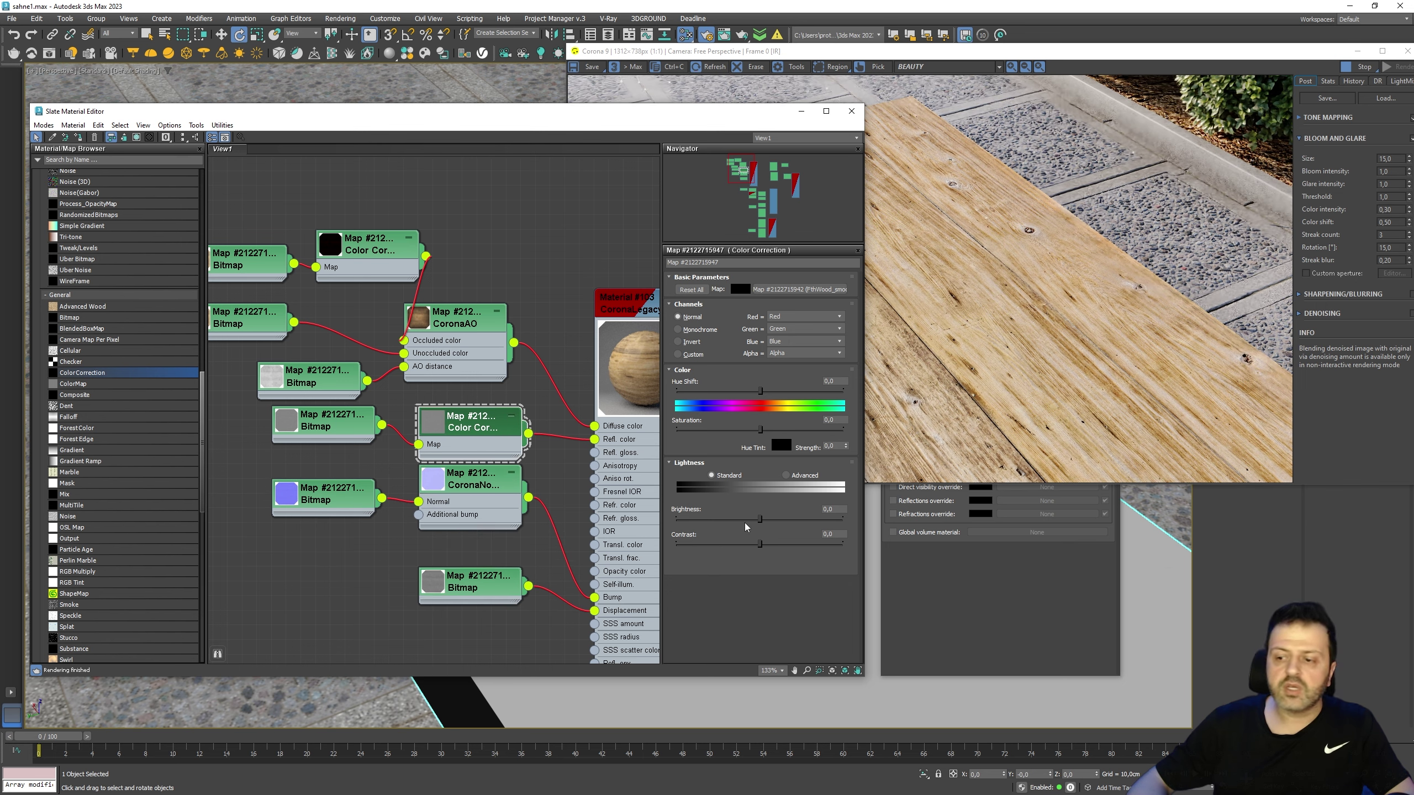
{"action": "left_click", "coordinate": [785, 474]}
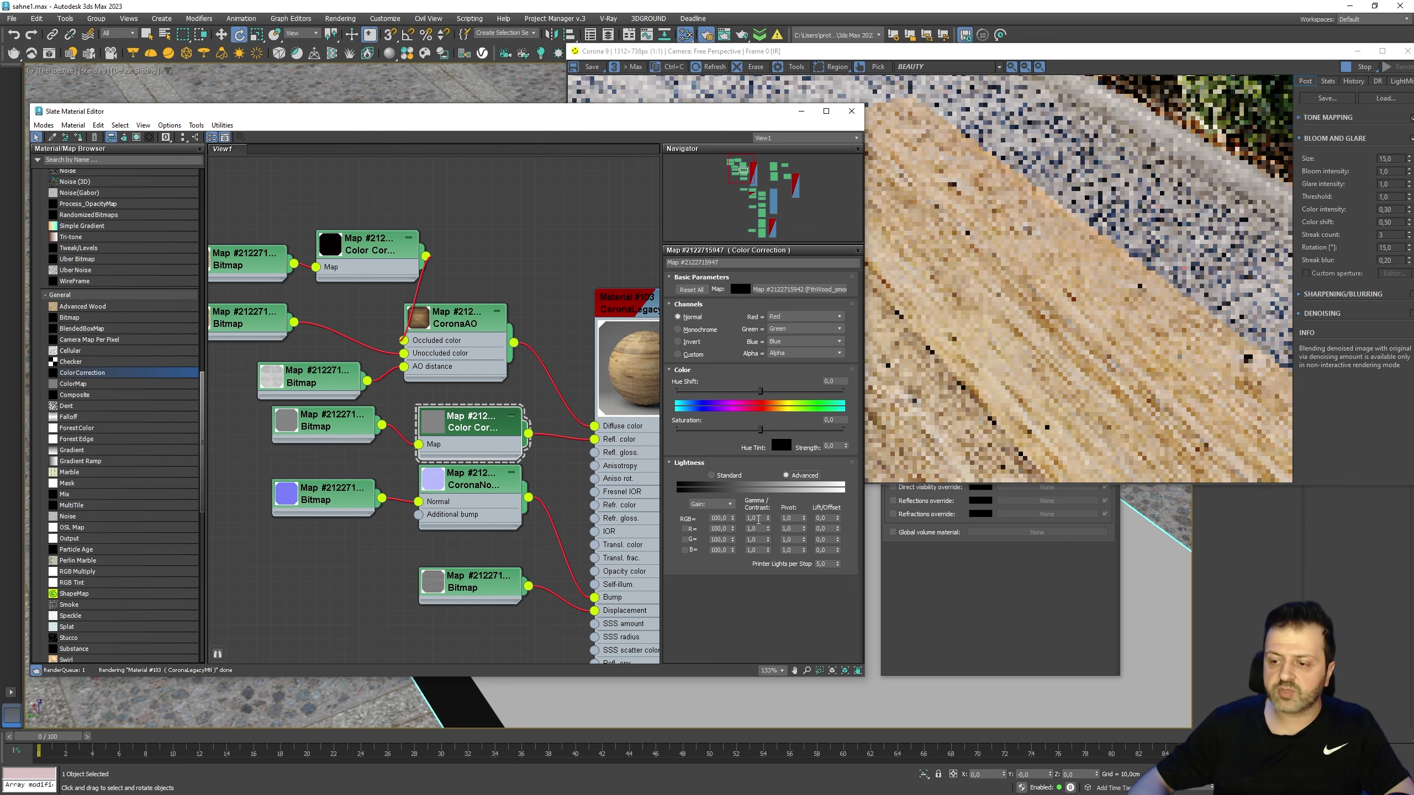
{"action": "double_click", "coordinate": [758, 519]}
{"action": "type", "text": "2"}
{"action": "key", "text": "Return"}
- Check the render at gamma 2,0, then reselect the RGB gamma value
{"action": "left_click", "coordinate": [1061, 265]}
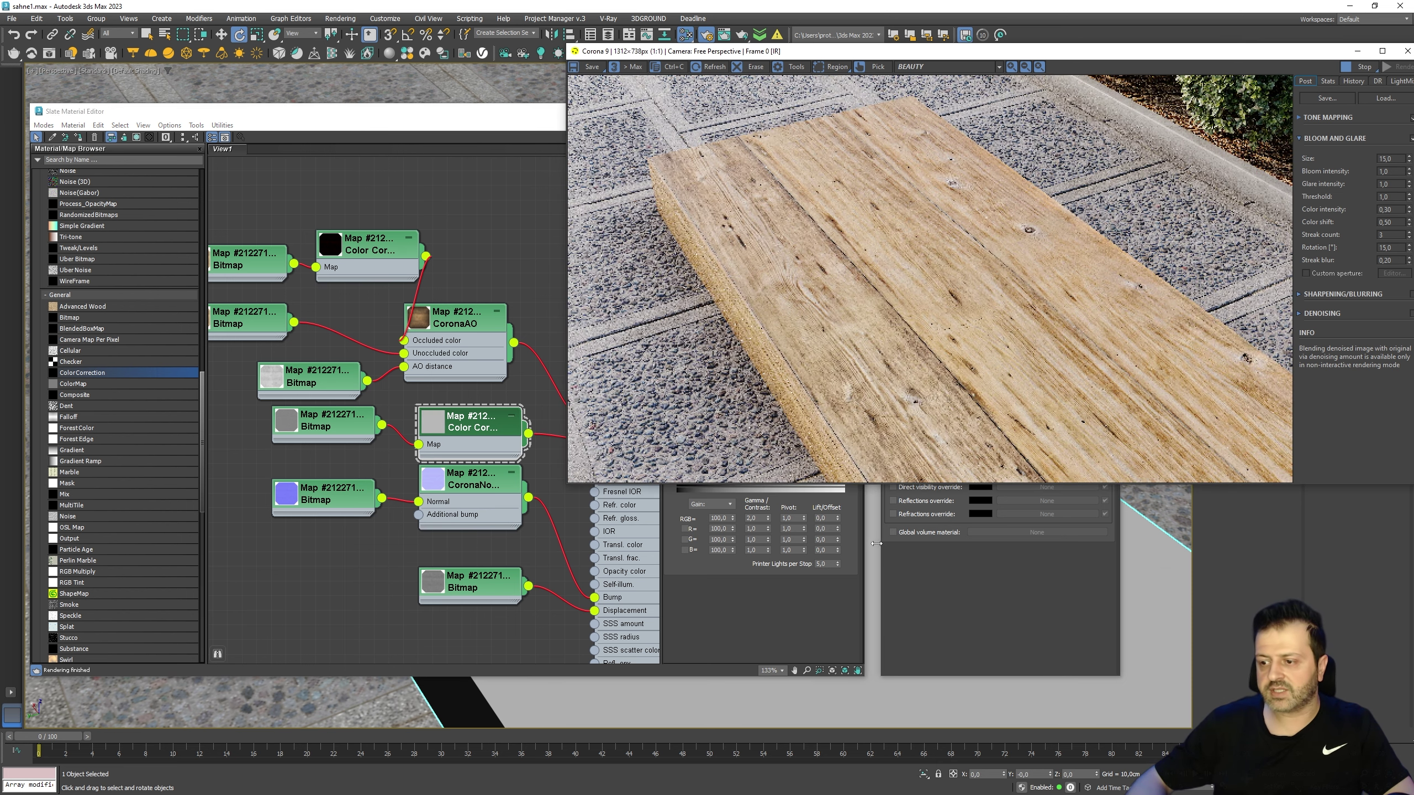
{"action": "scroll", "coordinate": [875, 541], "scroll_direction": "up", "scroll_amount": 2}
{"action": "scroll", "coordinate": [872, 540], "scroll_direction": "up", "scroll_amount": 2}
{"action": "scroll", "coordinate": [870, 537], "scroll_direction": "up", "scroll_amount": 2}
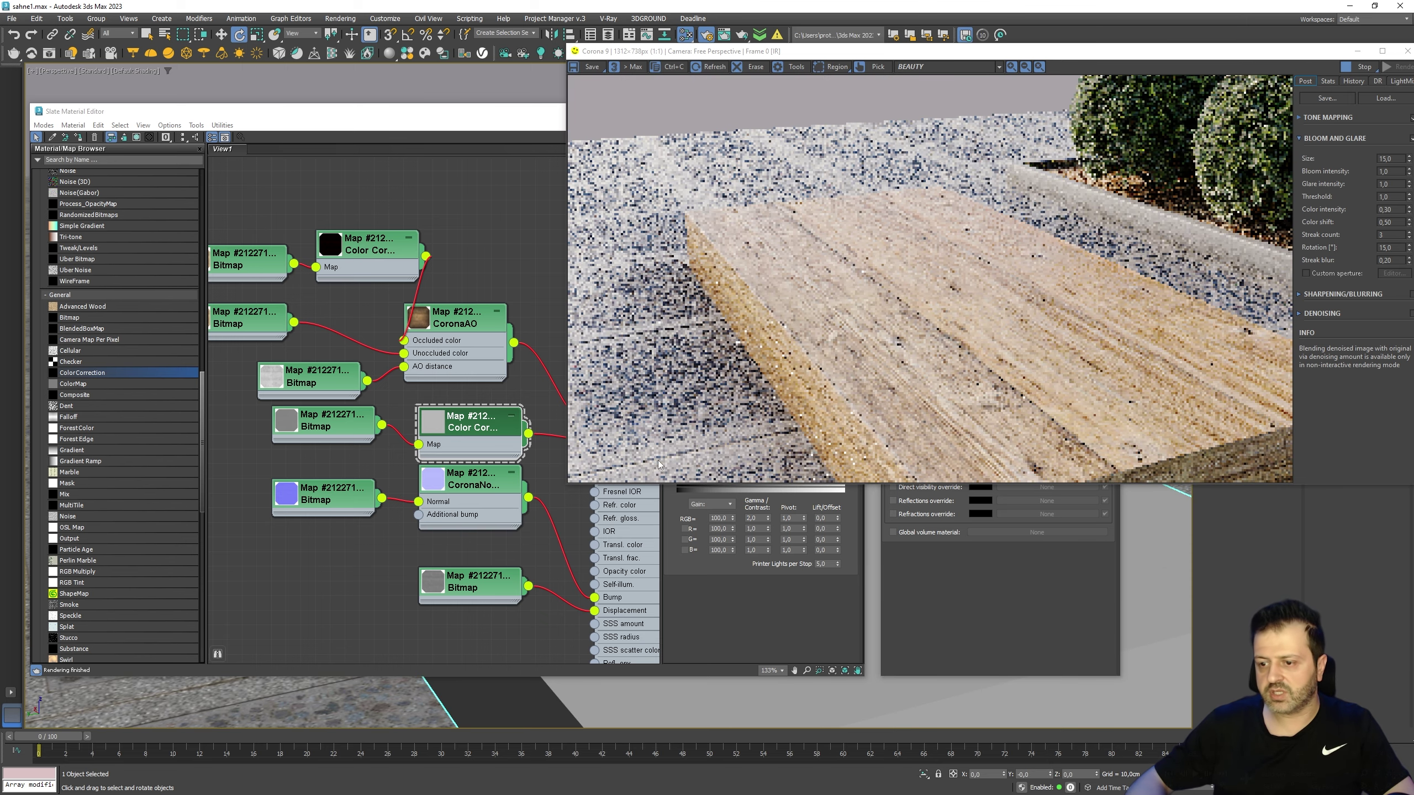
{"action": "left_click_drag", "start_coordinate": [757, 518], "coordinate": [736, 519]}
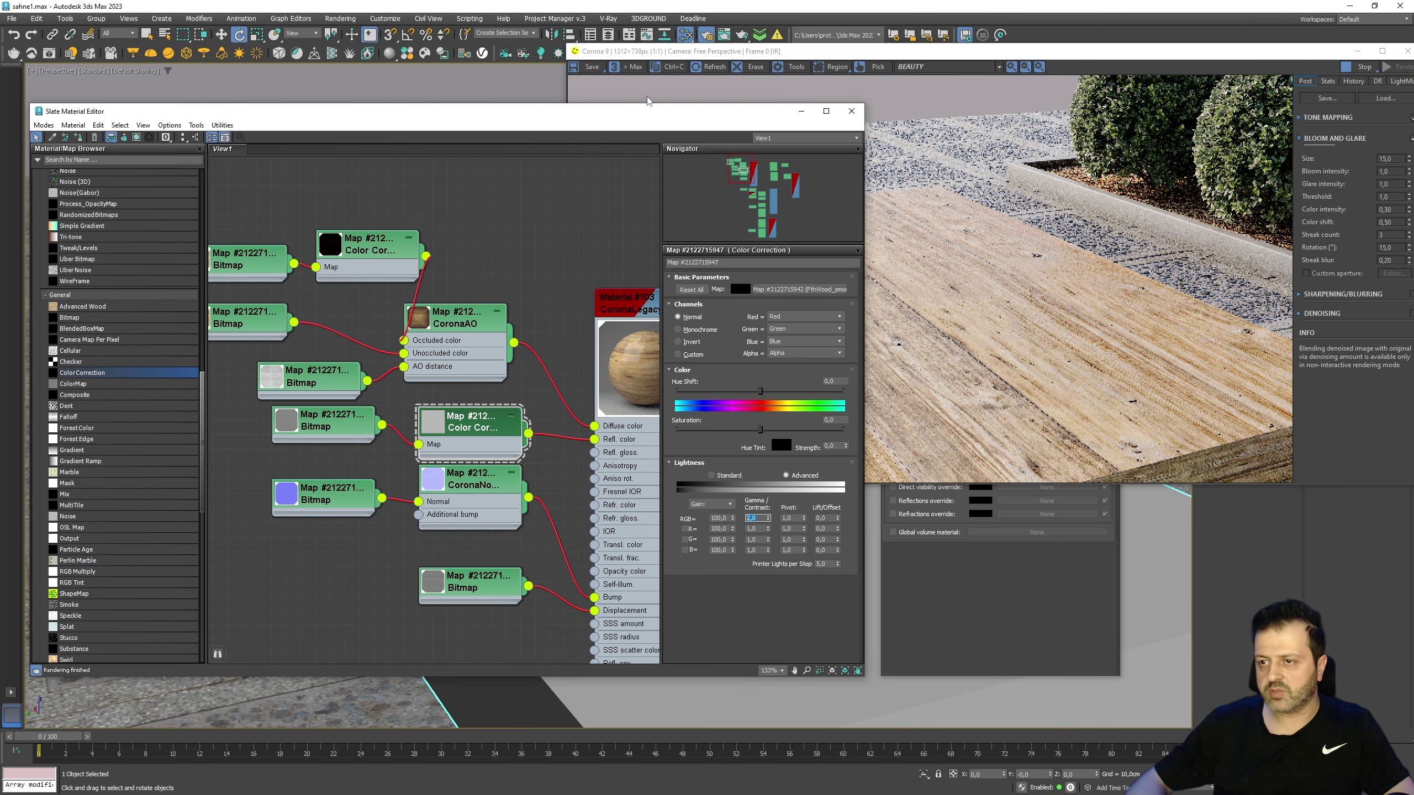
{"action": "left_click_drag", "start_coordinate": [647, 110], "coordinate": [349, 118]}
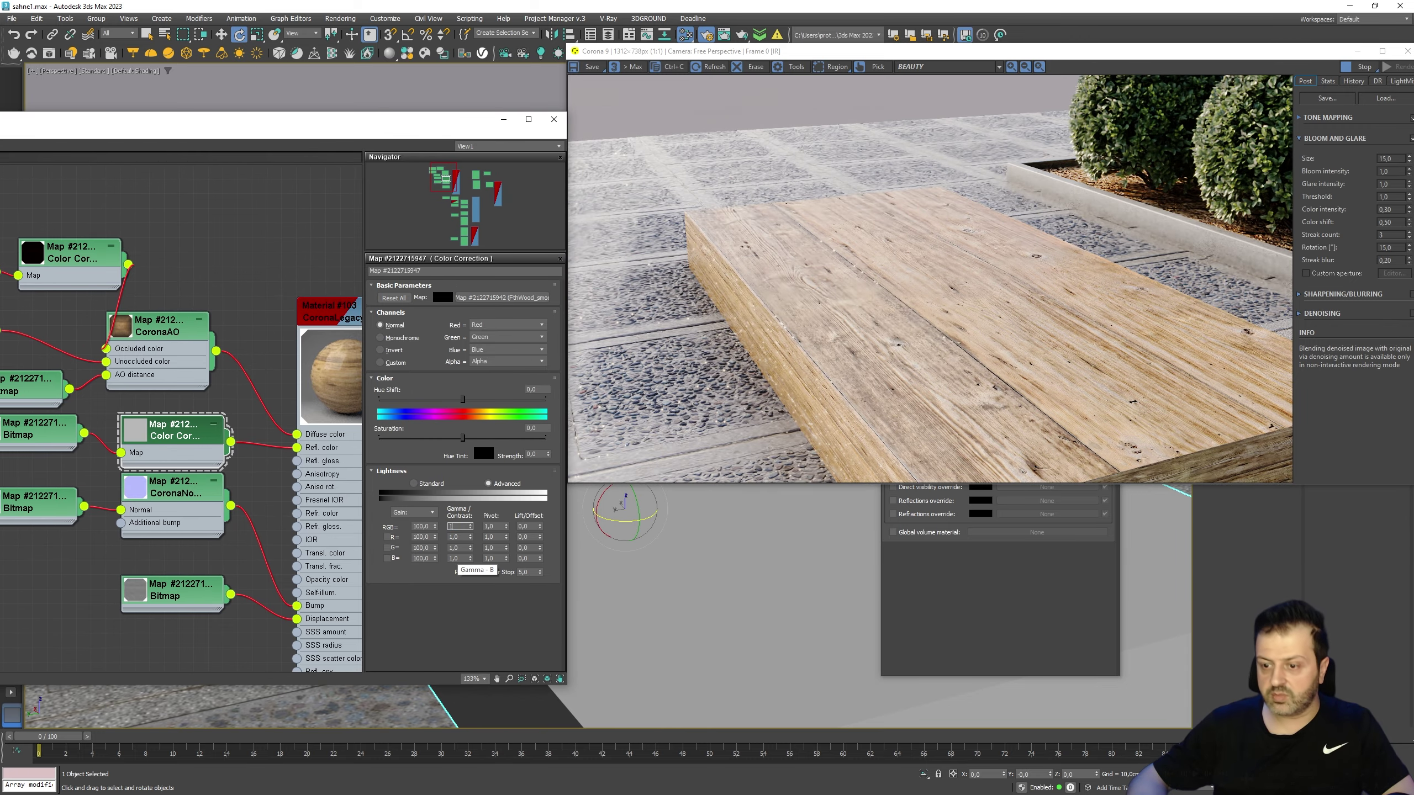
- Reset the RGB gamma to 1,0, then give the Corona material reflection glossiness 0,8 (after trying 0,5)
{"action": "type", "text": "1"}
{"action": "key", "text": "Return"}
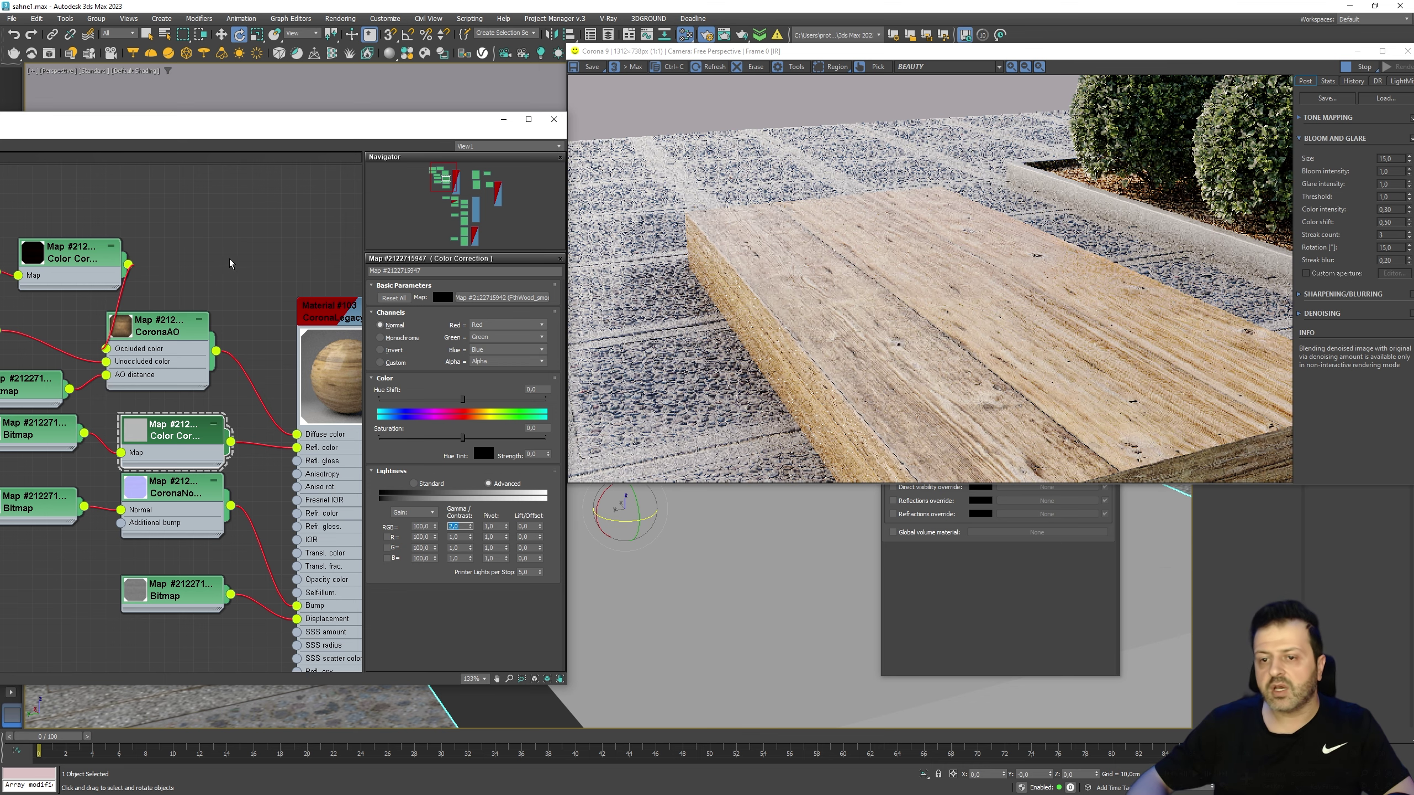
{"action": "middle_click_drag", "start_coordinate": [227, 262], "coordinate": [133, 259]}
{"action": "double_click", "coordinate": [227, 301]}
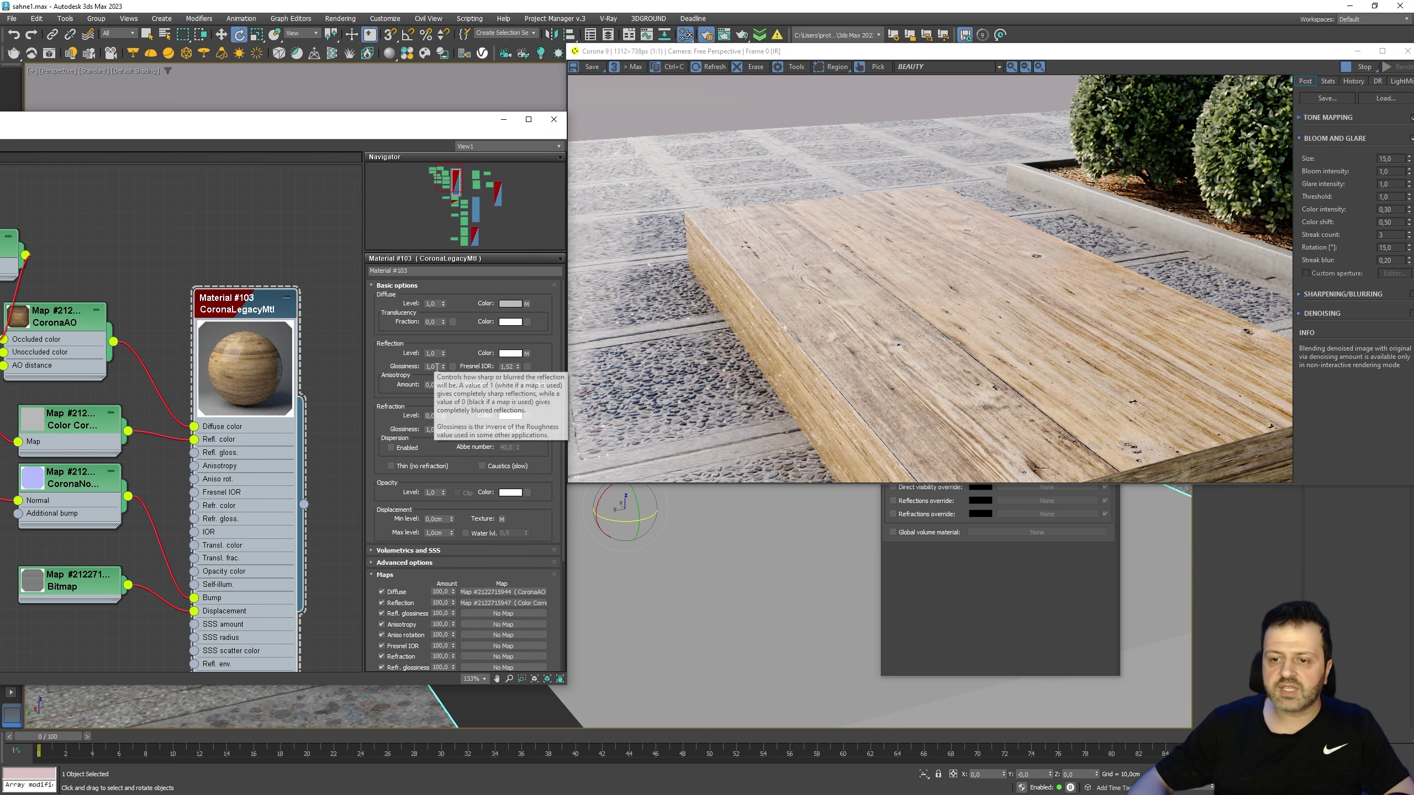
{"action": "left_click", "coordinate": [429, 367]}
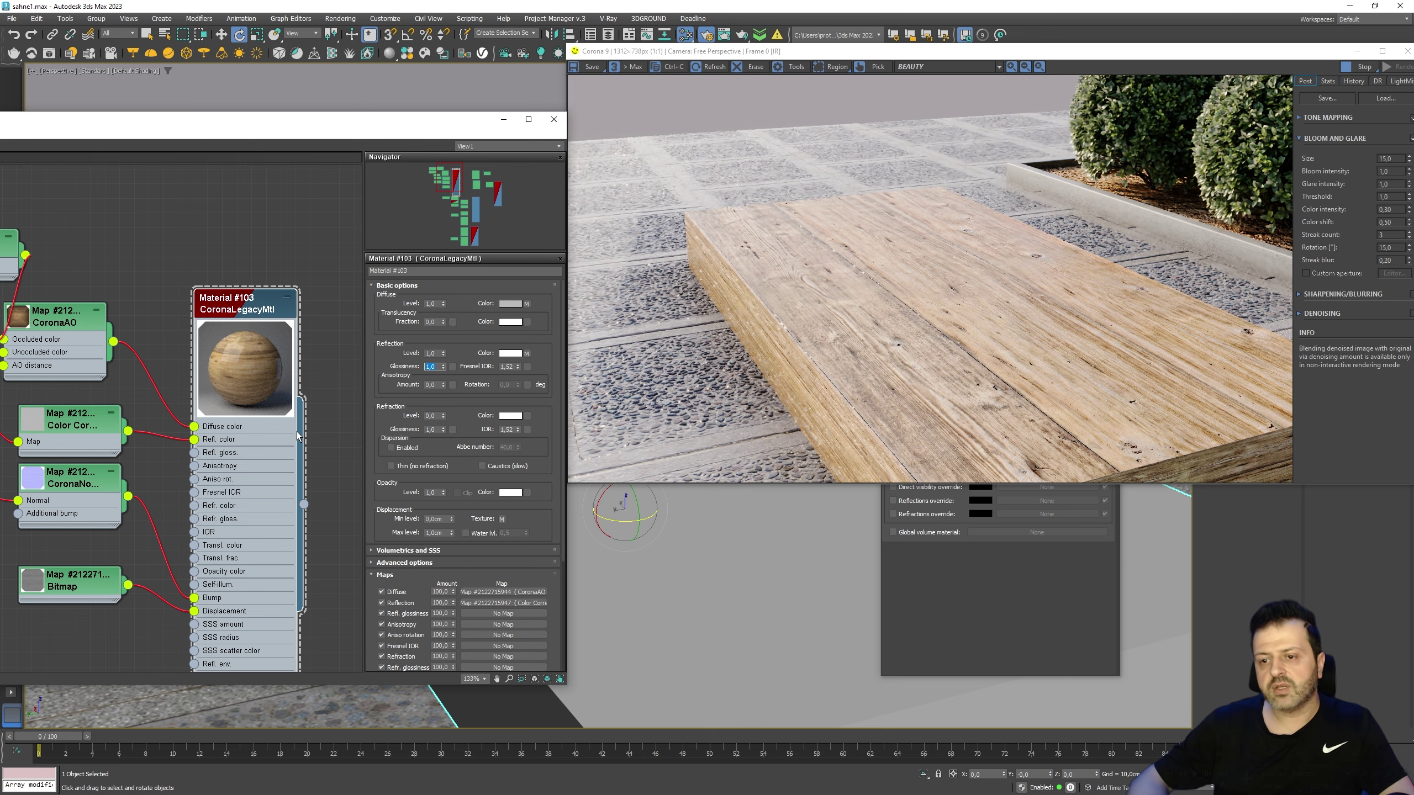
{"action": "type", "text": "0,5"}
{"action": "key", "text": "Return"}
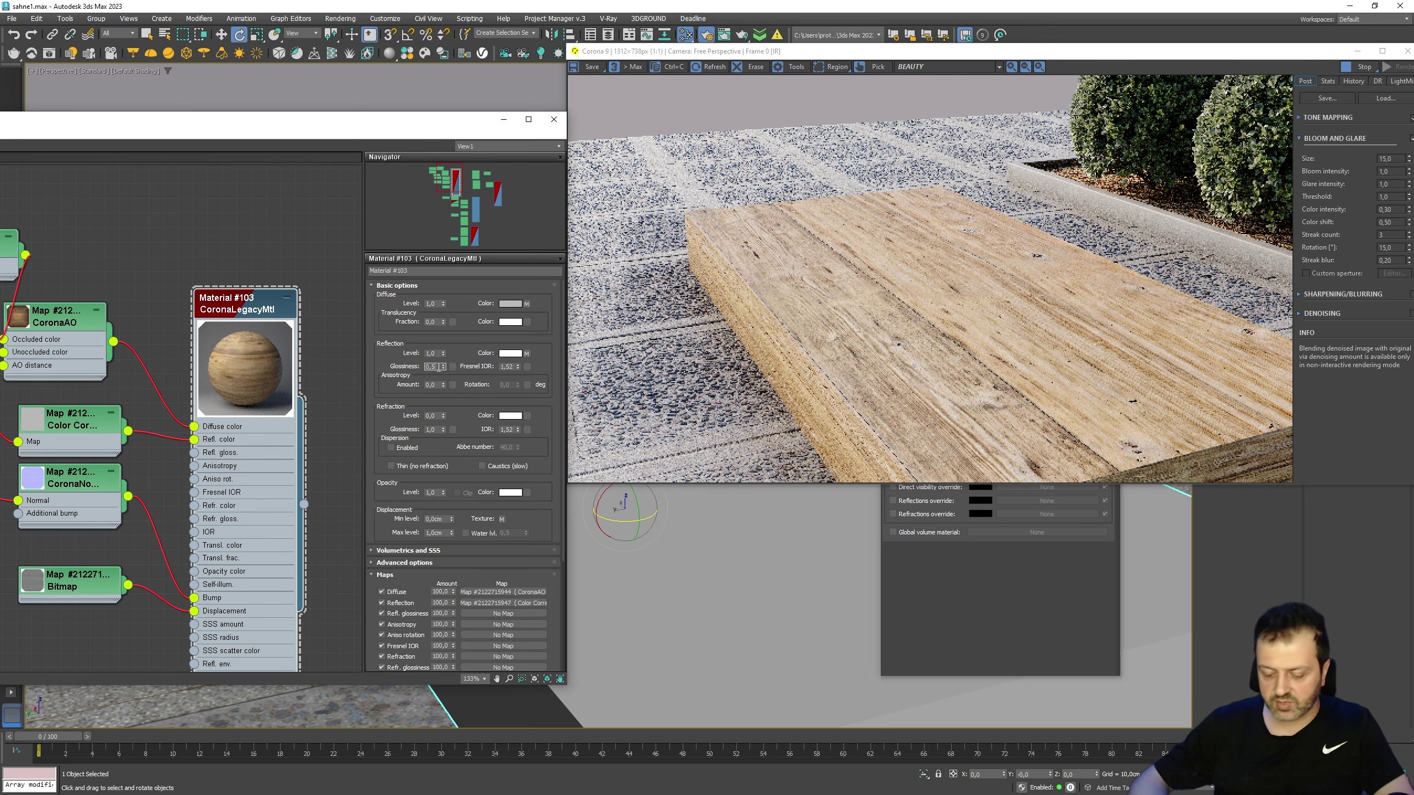
{"action": "type", "text": "0,8"}
{"action": "key", "text": "Return"}
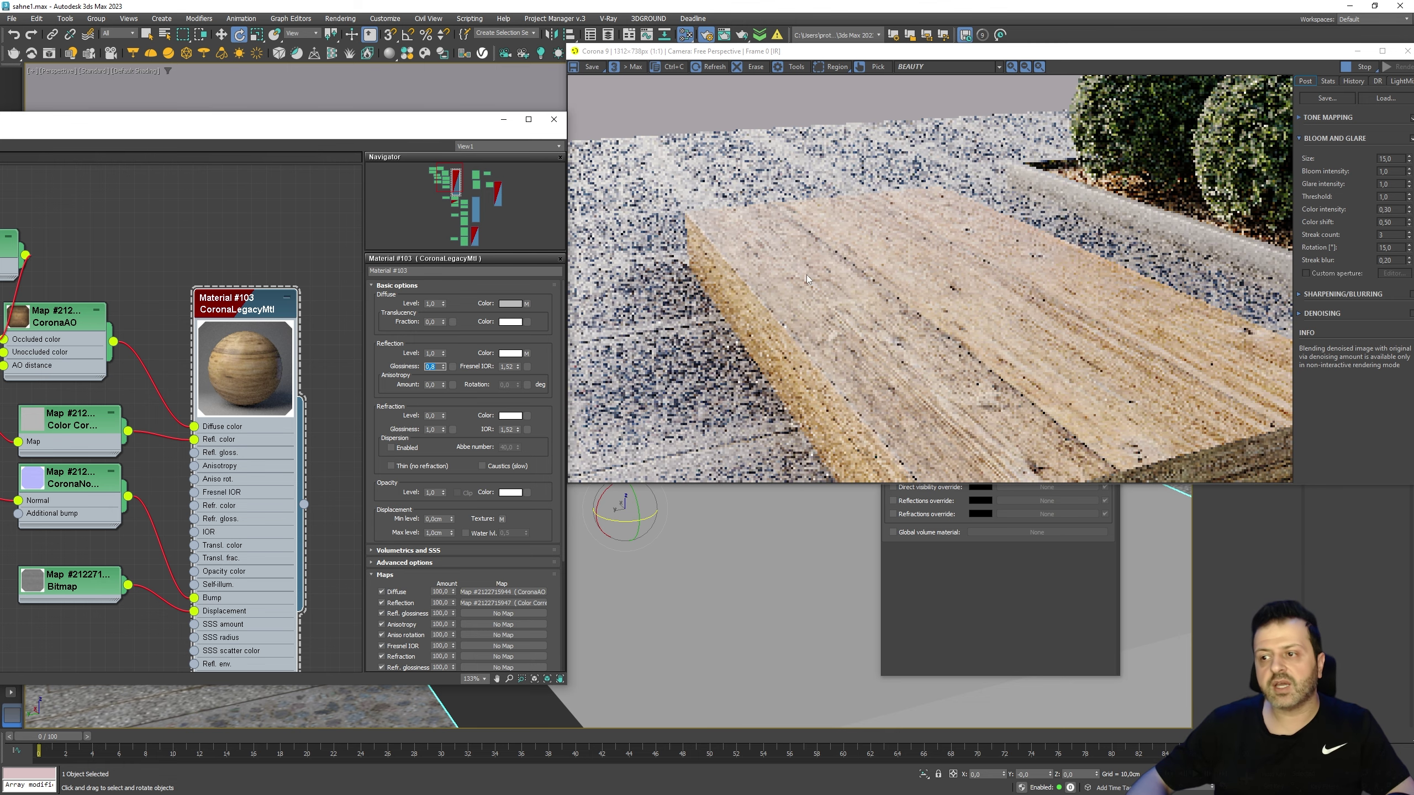
- Pan the viewport to inspect the plank edge in the refreshed render
{"action": "middle_click_drag", "start_coordinate": [724, 493], "coordinate": [821, 537]}
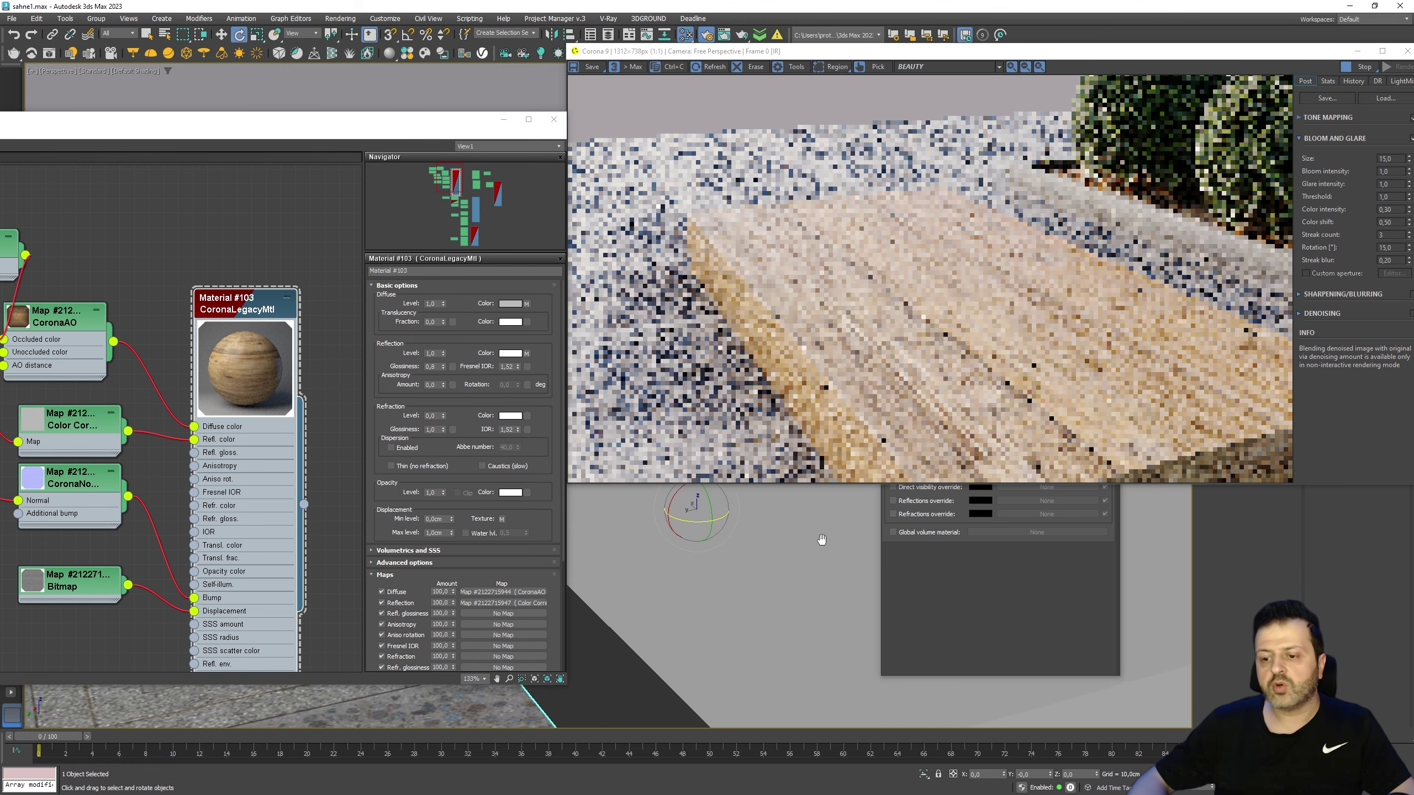
{"action": "middle_click_drag", "start_coordinate": [536, 526], "coordinate": [668, 580]}
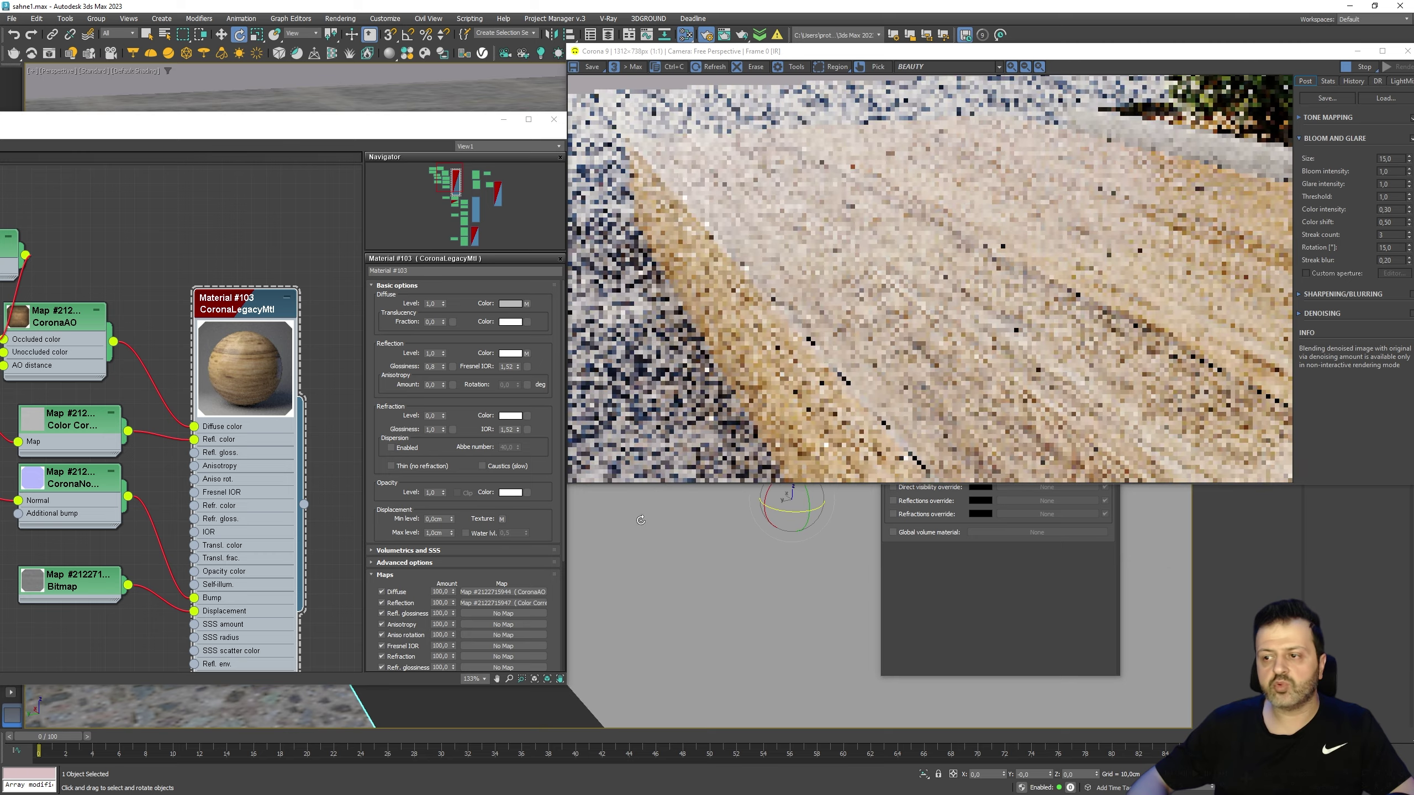
{"action": "middle_click_drag", "start_coordinate": [668, 581], "coordinate": [669, 572]}
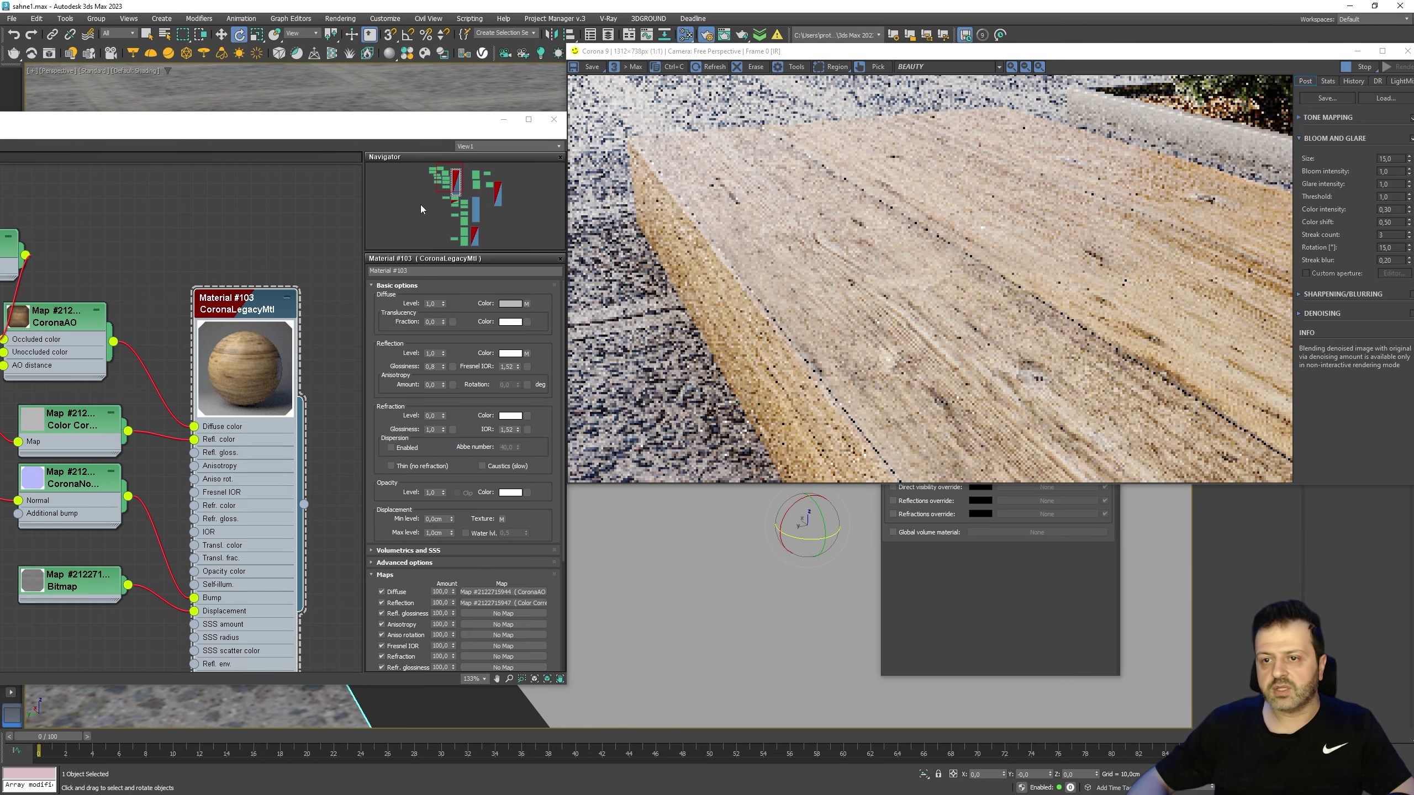
{"action": "mouse_move", "coordinate": [418, 125]}
{"action": "left_mouse_down"}
{"action": "mouse_move", "coordinate": [484, 96]}
{"action": "mouse_move", "coordinate": [1, 115]}
{"action": "left_mouse_up"}
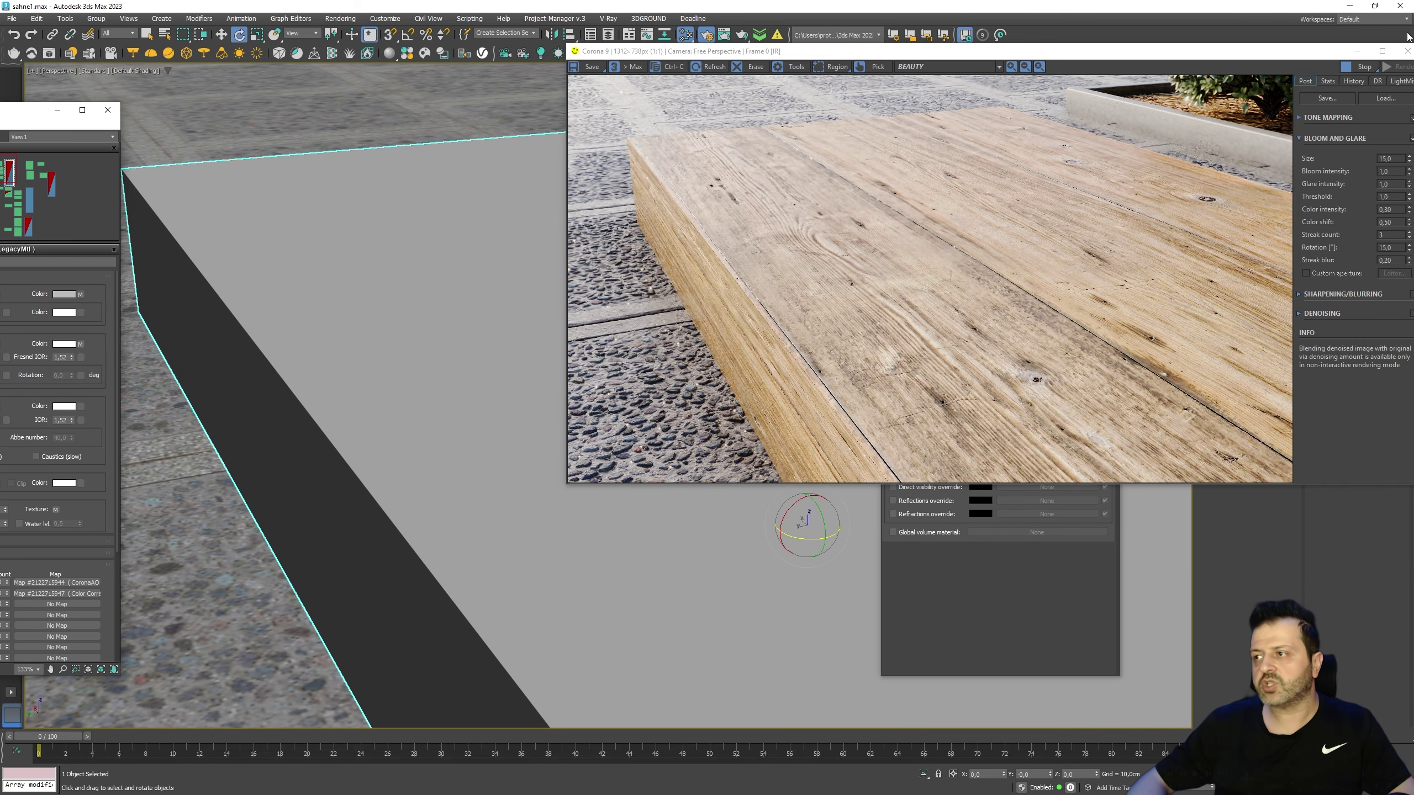
- Create the normal map from height, with Angularity Amount 0.0528 and Final Contrast 7.3076
{"action": "left_click", "coordinate": [1382, 51]}
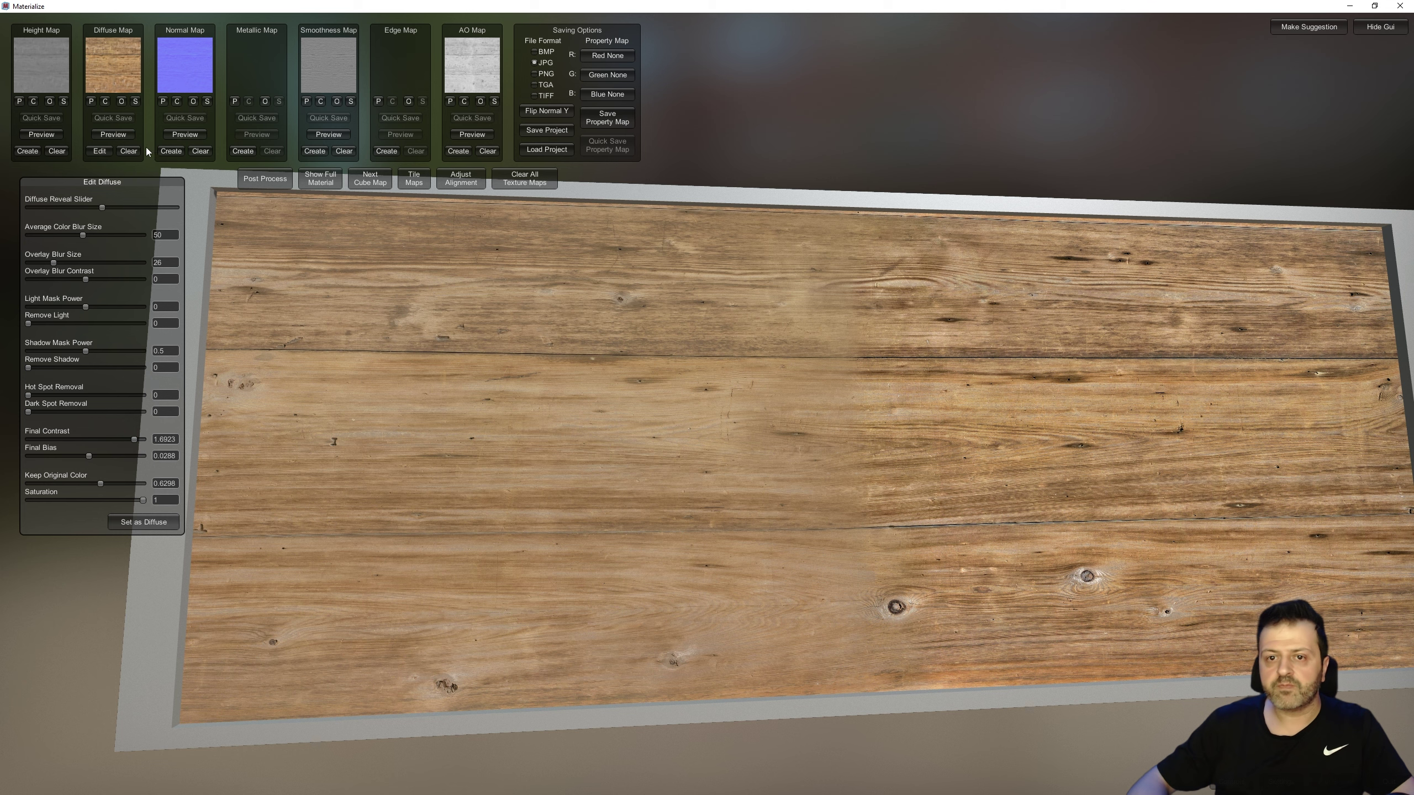
{"action": "left_click", "coordinate": [169, 151]}
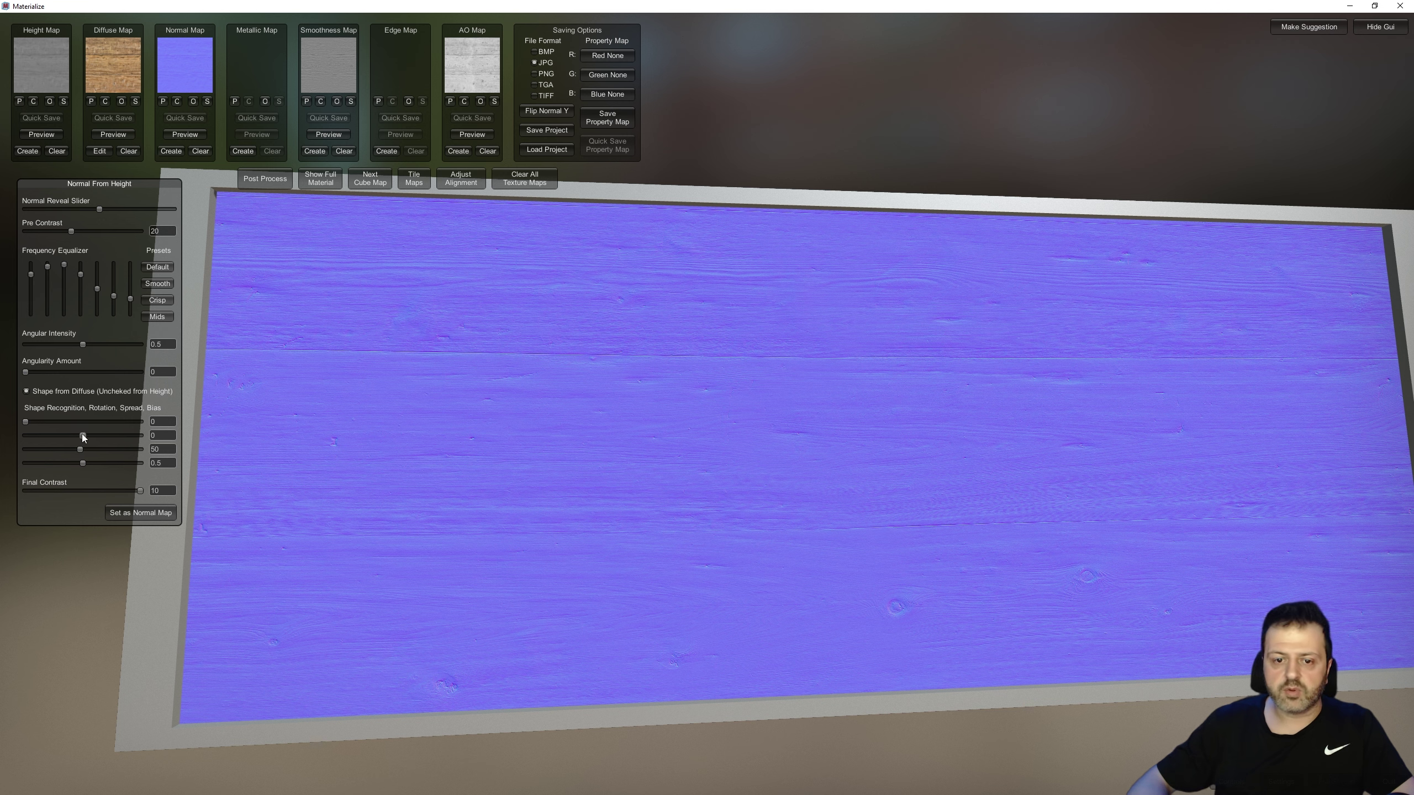
{"action": "left_click_drag", "start_coordinate": [83, 435], "coordinate": [85, 435]}
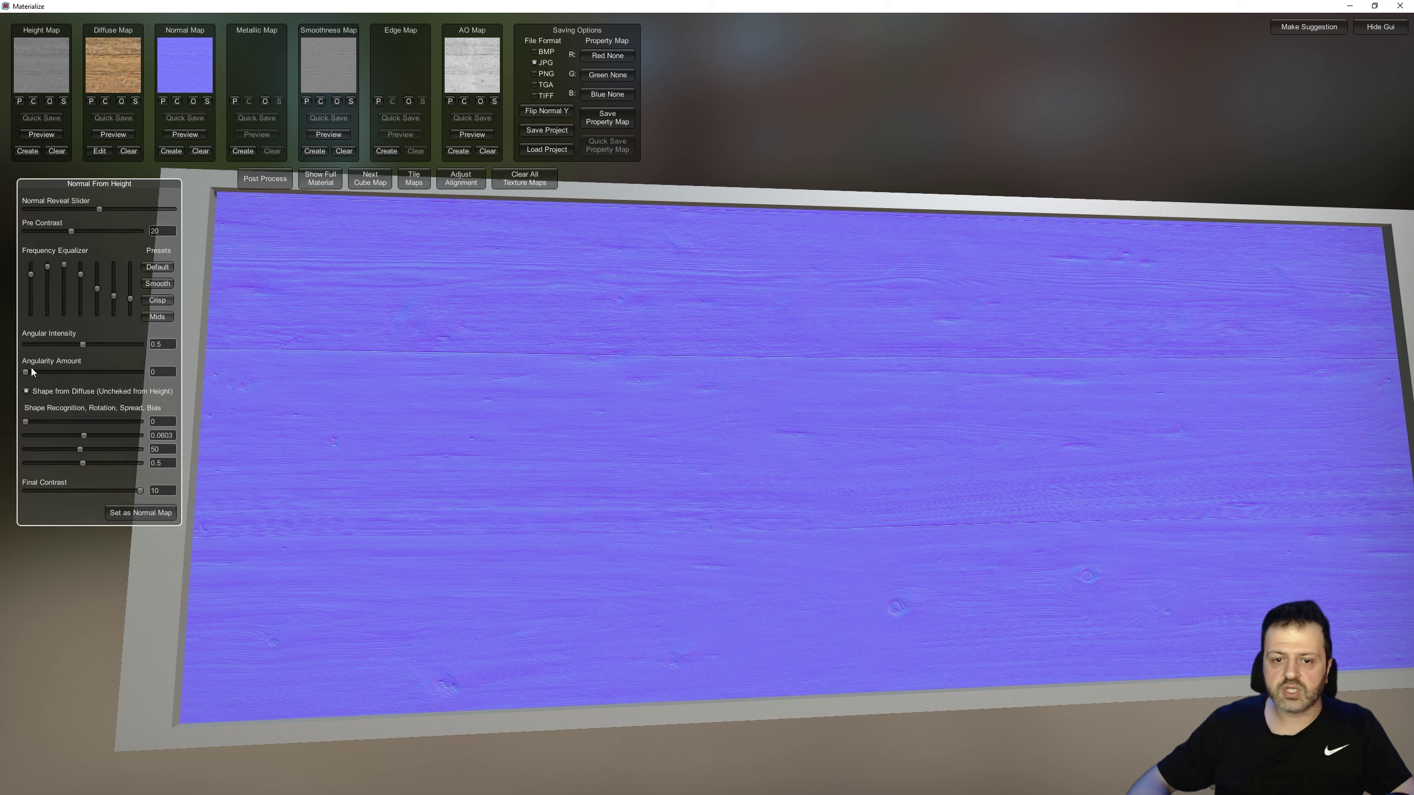
{"action": "left_click_drag", "start_coordinate": [25, 372], "coordinate": [32, 372]}
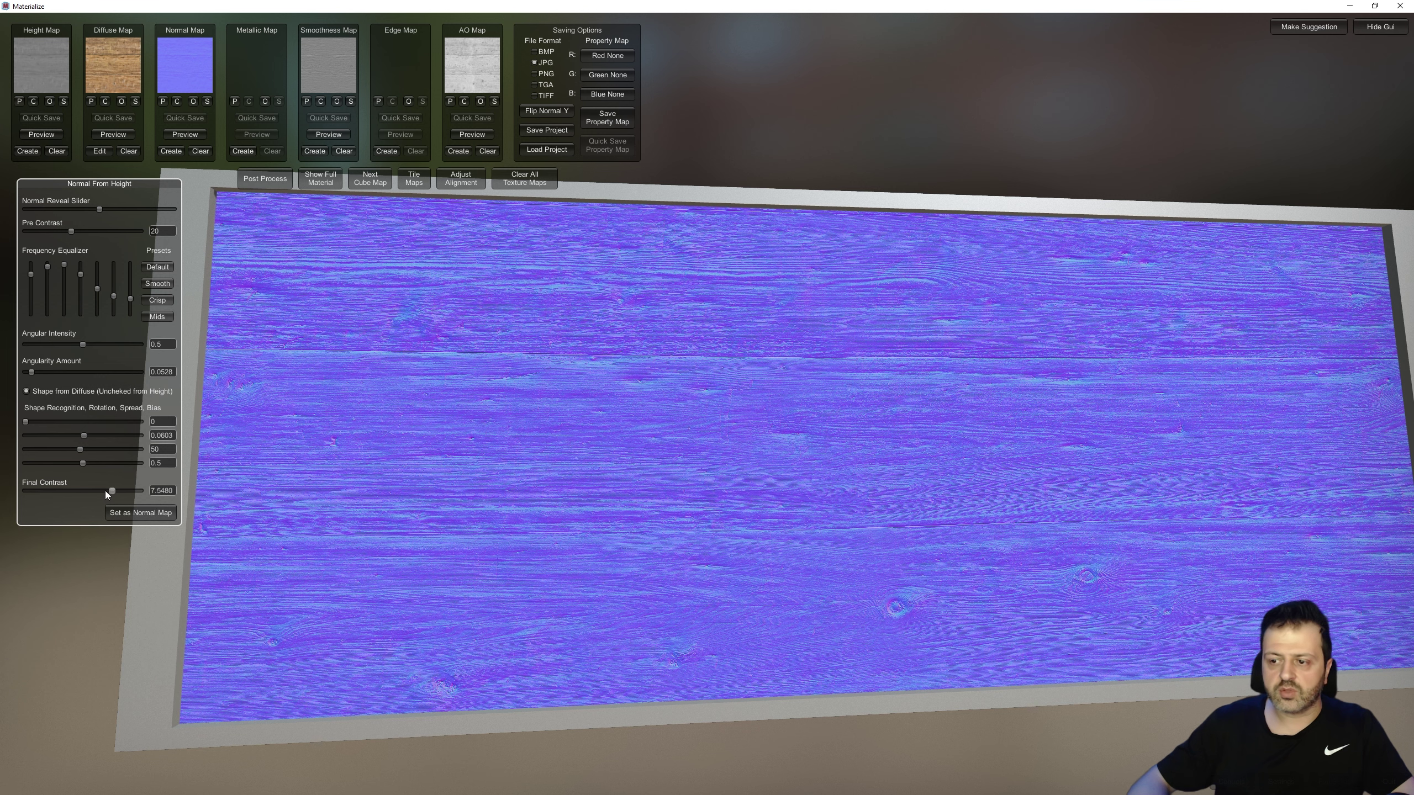
{"action": "left_click_drag", "start_coordinate": [105, 490], "coordinate": [108, 492]}
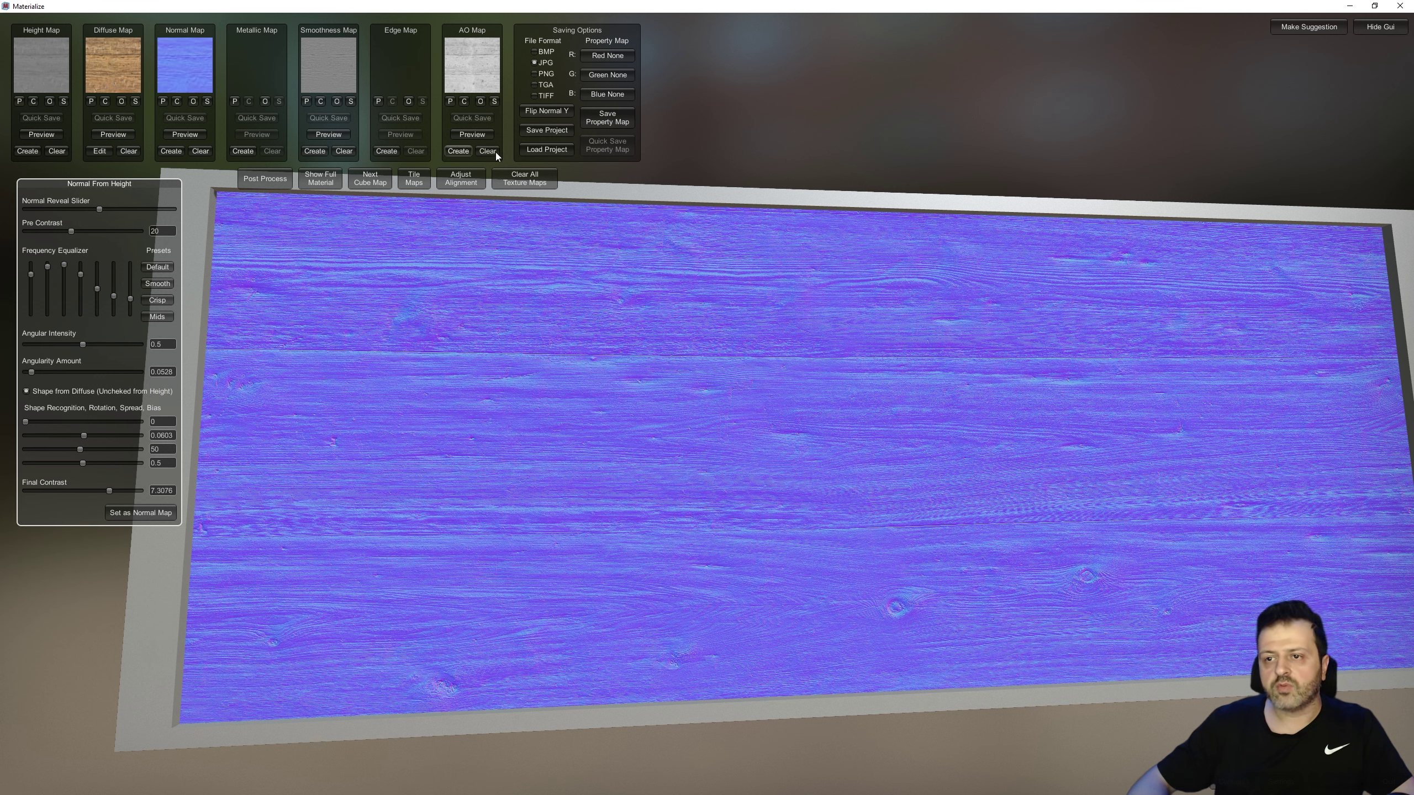
- Save the Materialize project with the filename FthWood
{"action": "left_click", "coordinate": [550, 131]}
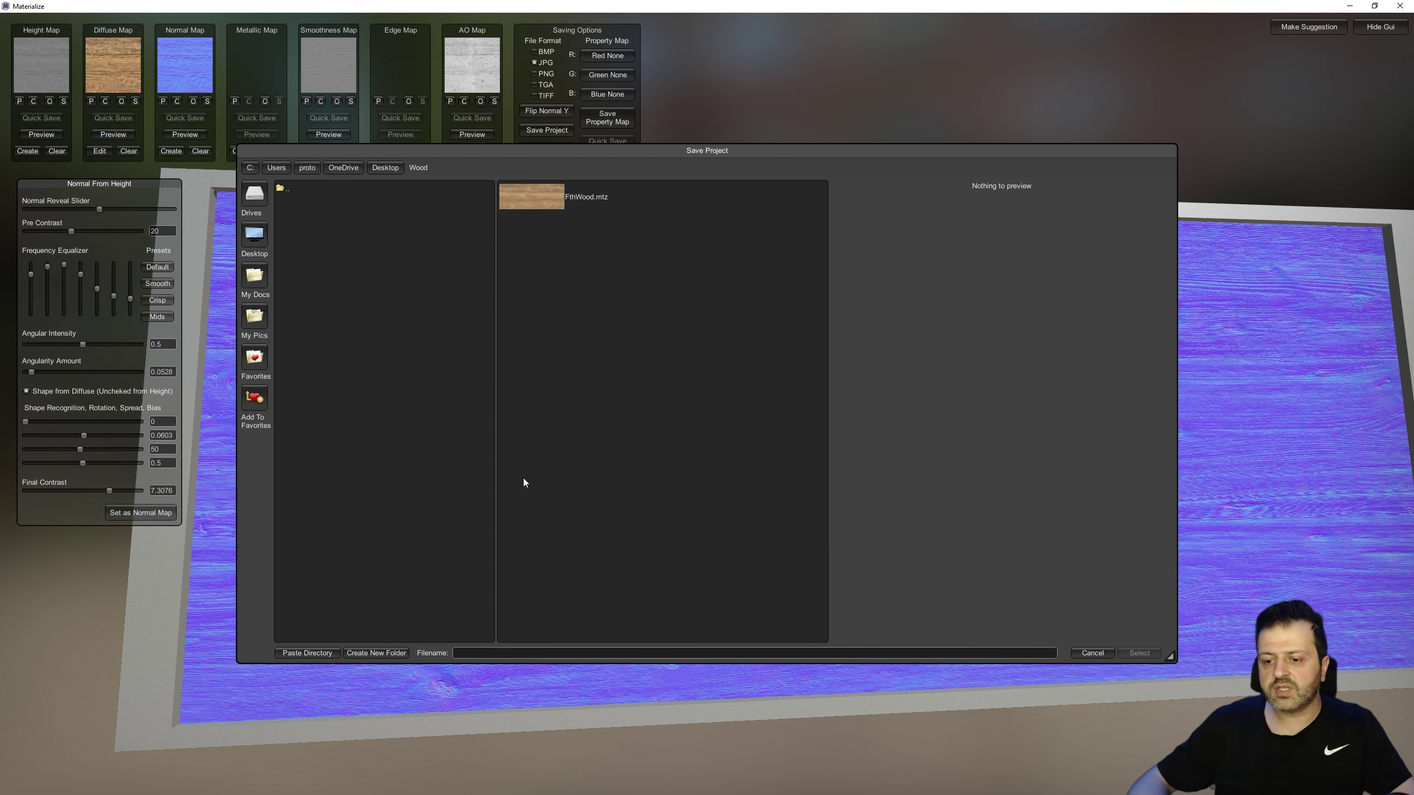
{"action": "left_click", "coordinate": [545, 652]}
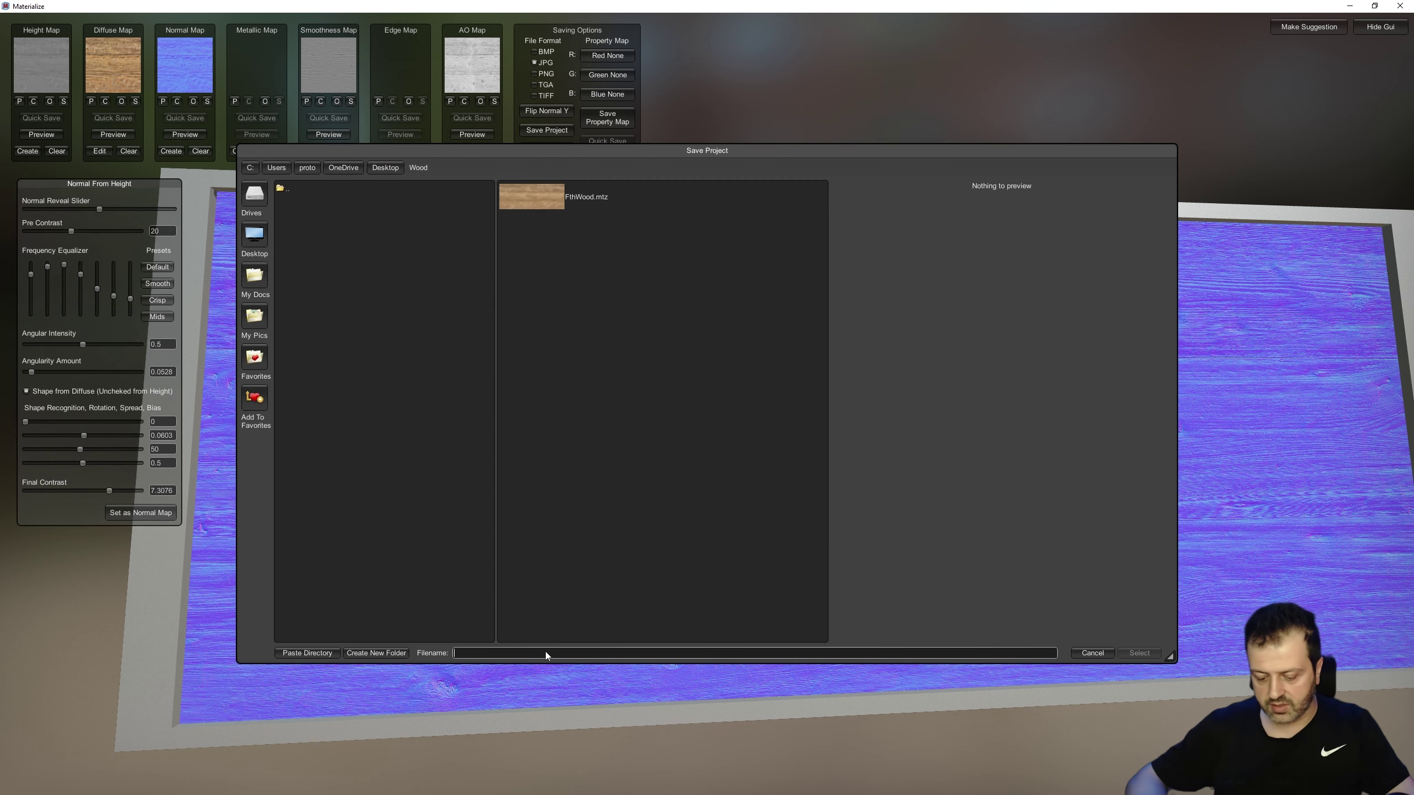
{"action": "type", "text": "FthWood"}
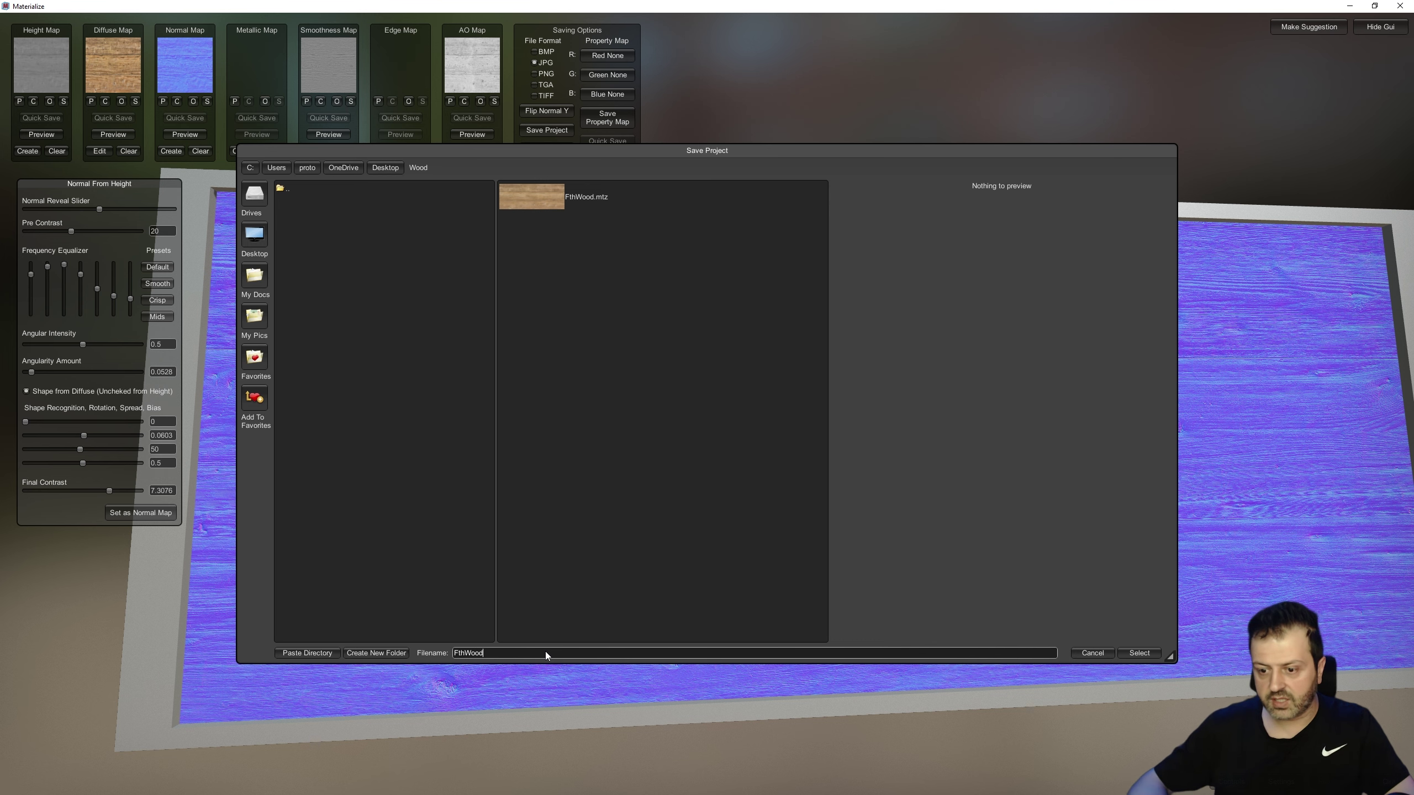
{"action": "left_click", "coordinate": [1139, 652]}
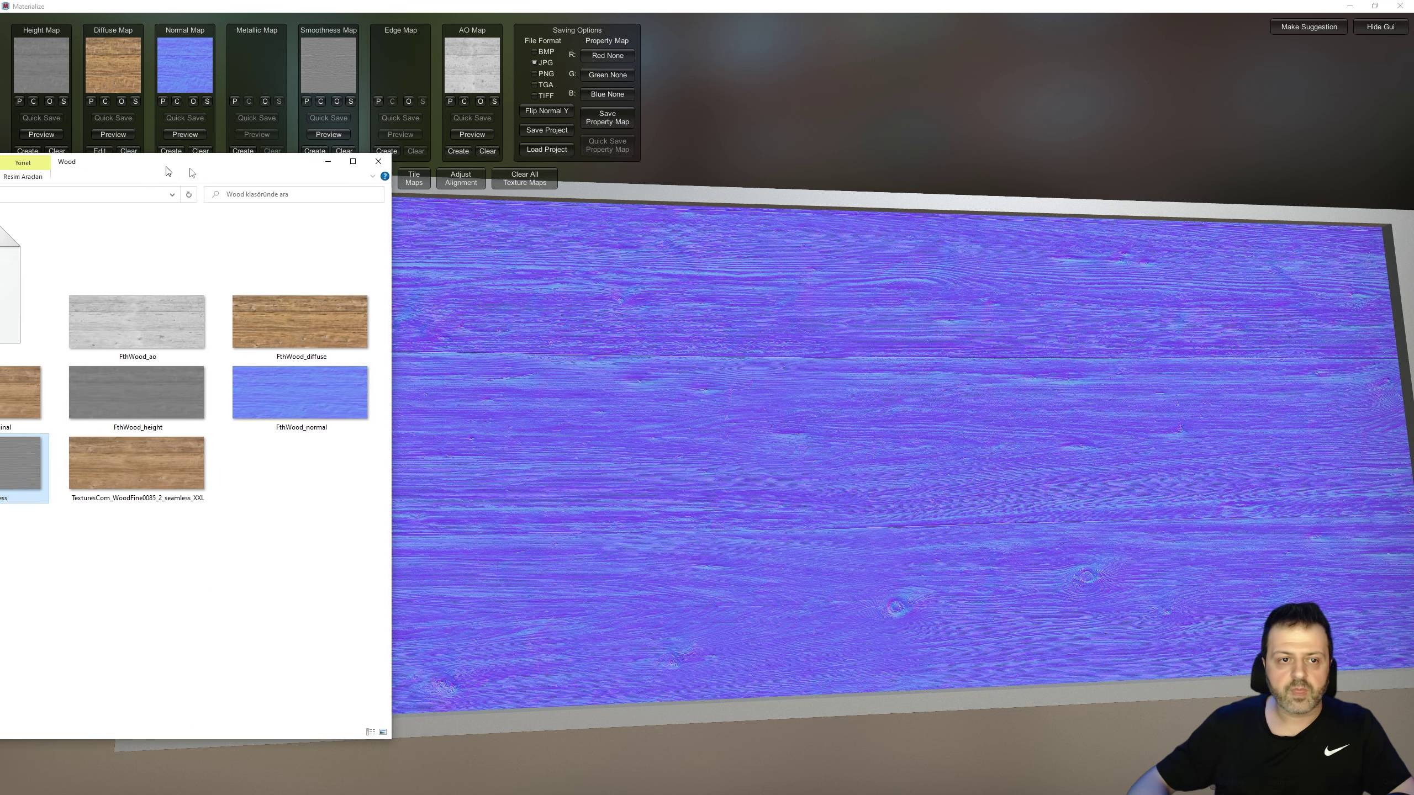
- Preview FthWood_normal from the Wood folder, then close the image viewer
{"action": "left_click_drag", "start_coordinate": [5, 104], "coordinate": [759, 147]}
{"action": "left_click", "coordinate": [708, 373]}
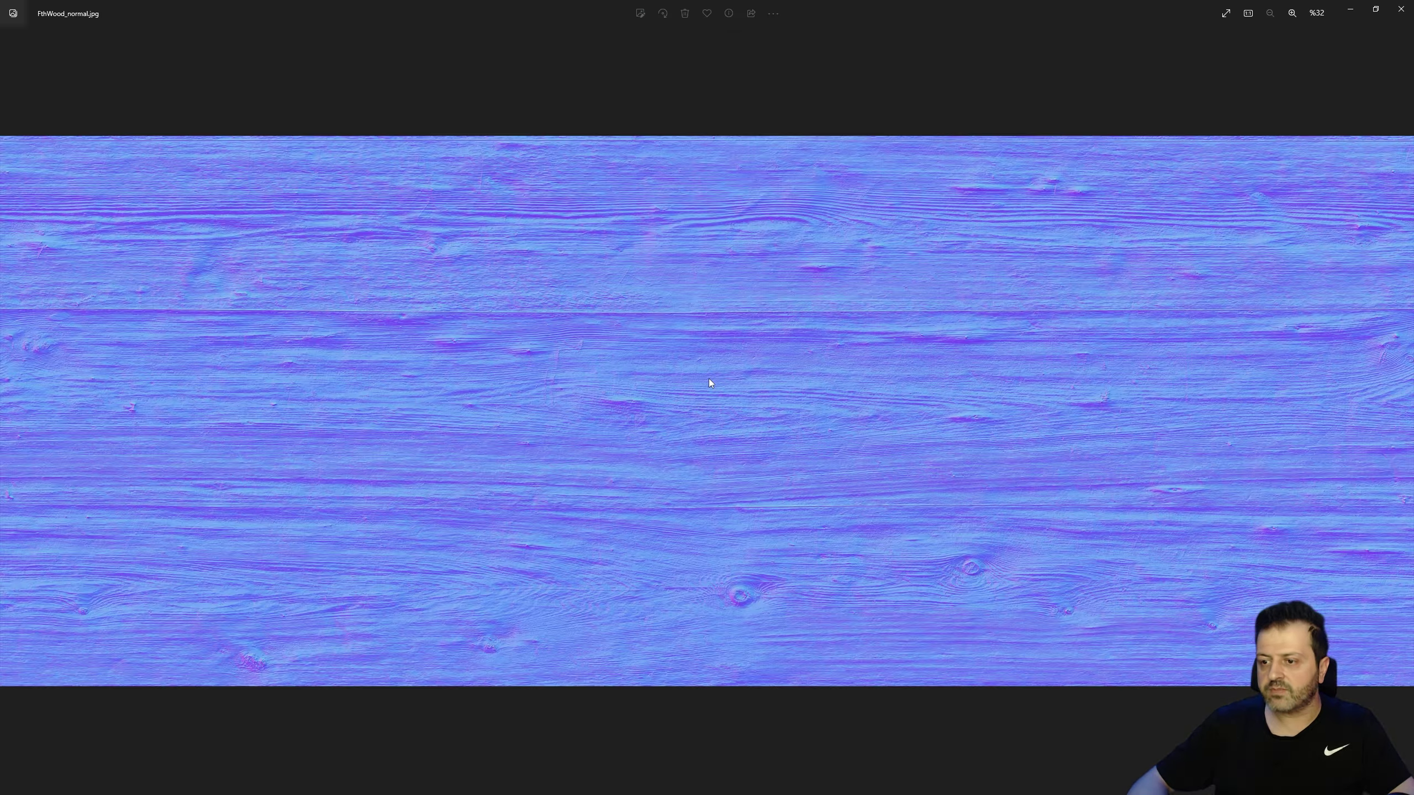
{"action": "left_click", "coordinate": [1400, 9]}
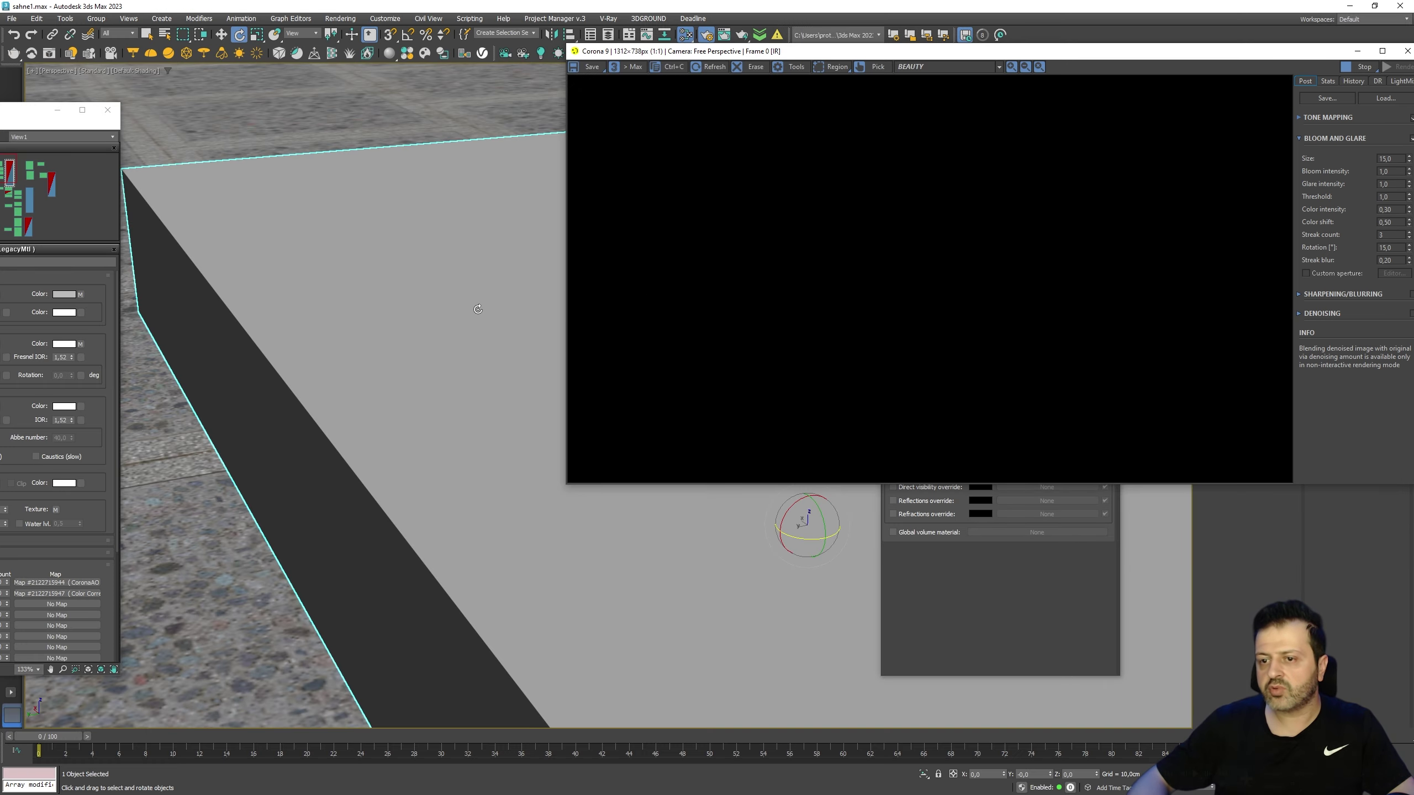
- Nudge the viewport to restart Corona IR and maximize the frame buffer
{"action": "middle_click_drag", "start_coordinate": [477, 310], "coordinate": [471, 385]}
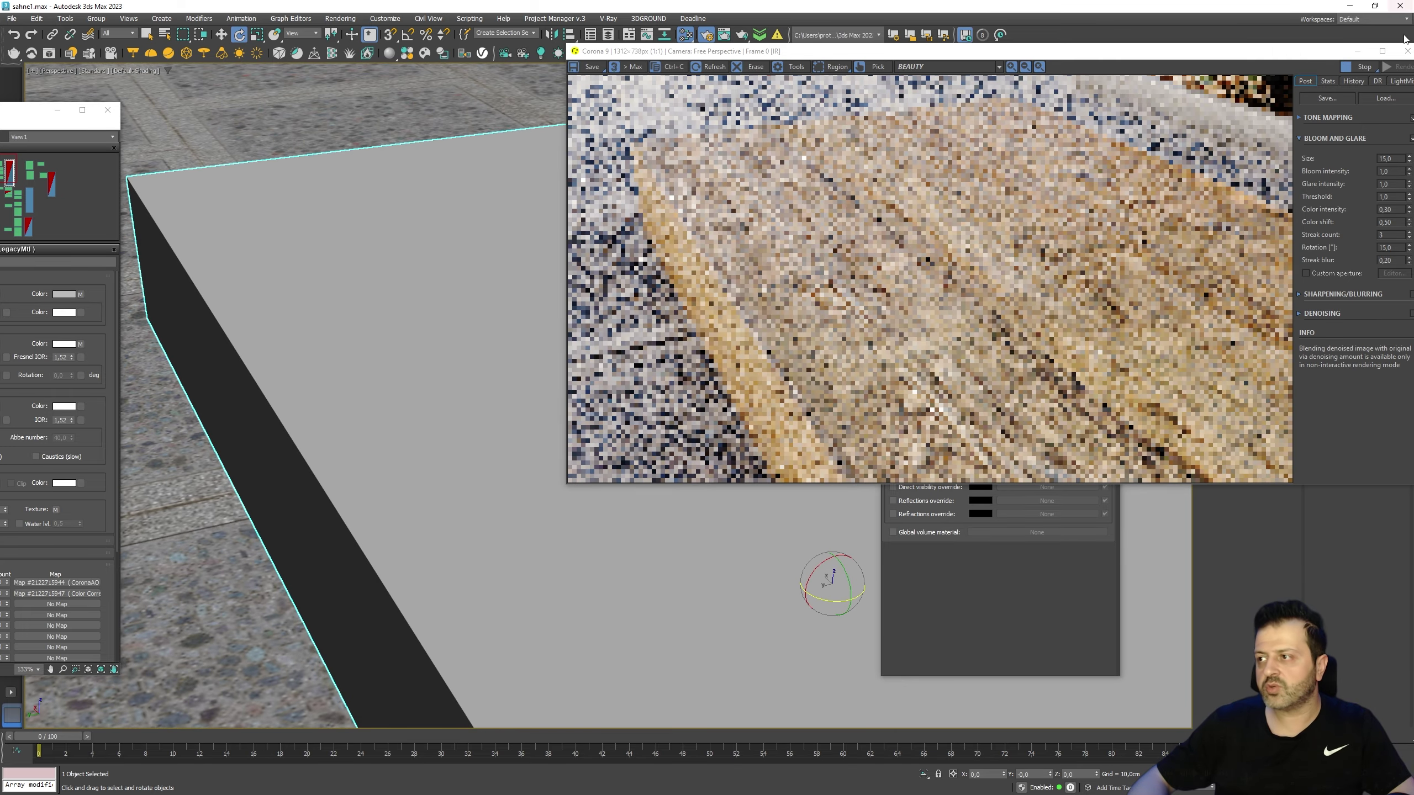
{"action": "left_click", "coordinate": [1382, 51]}
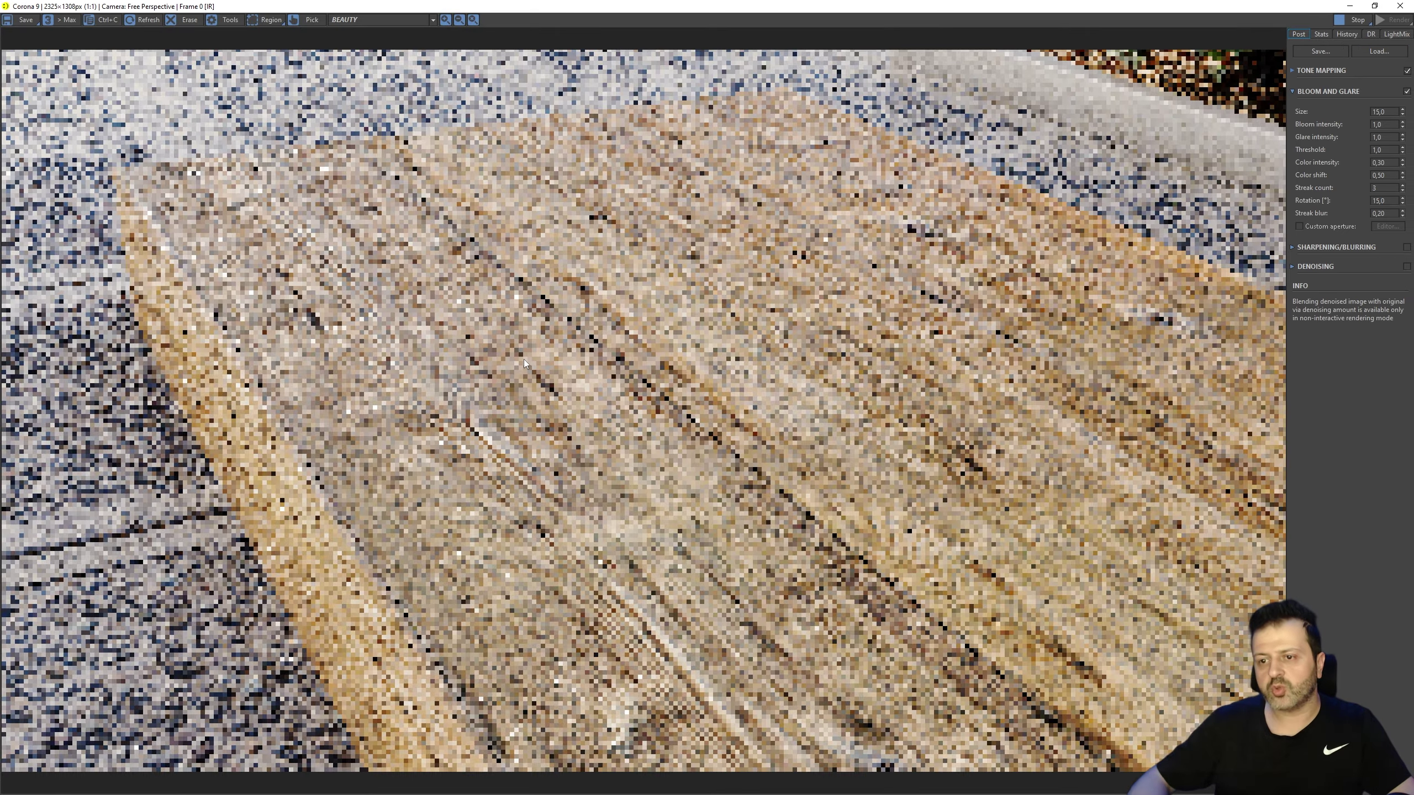